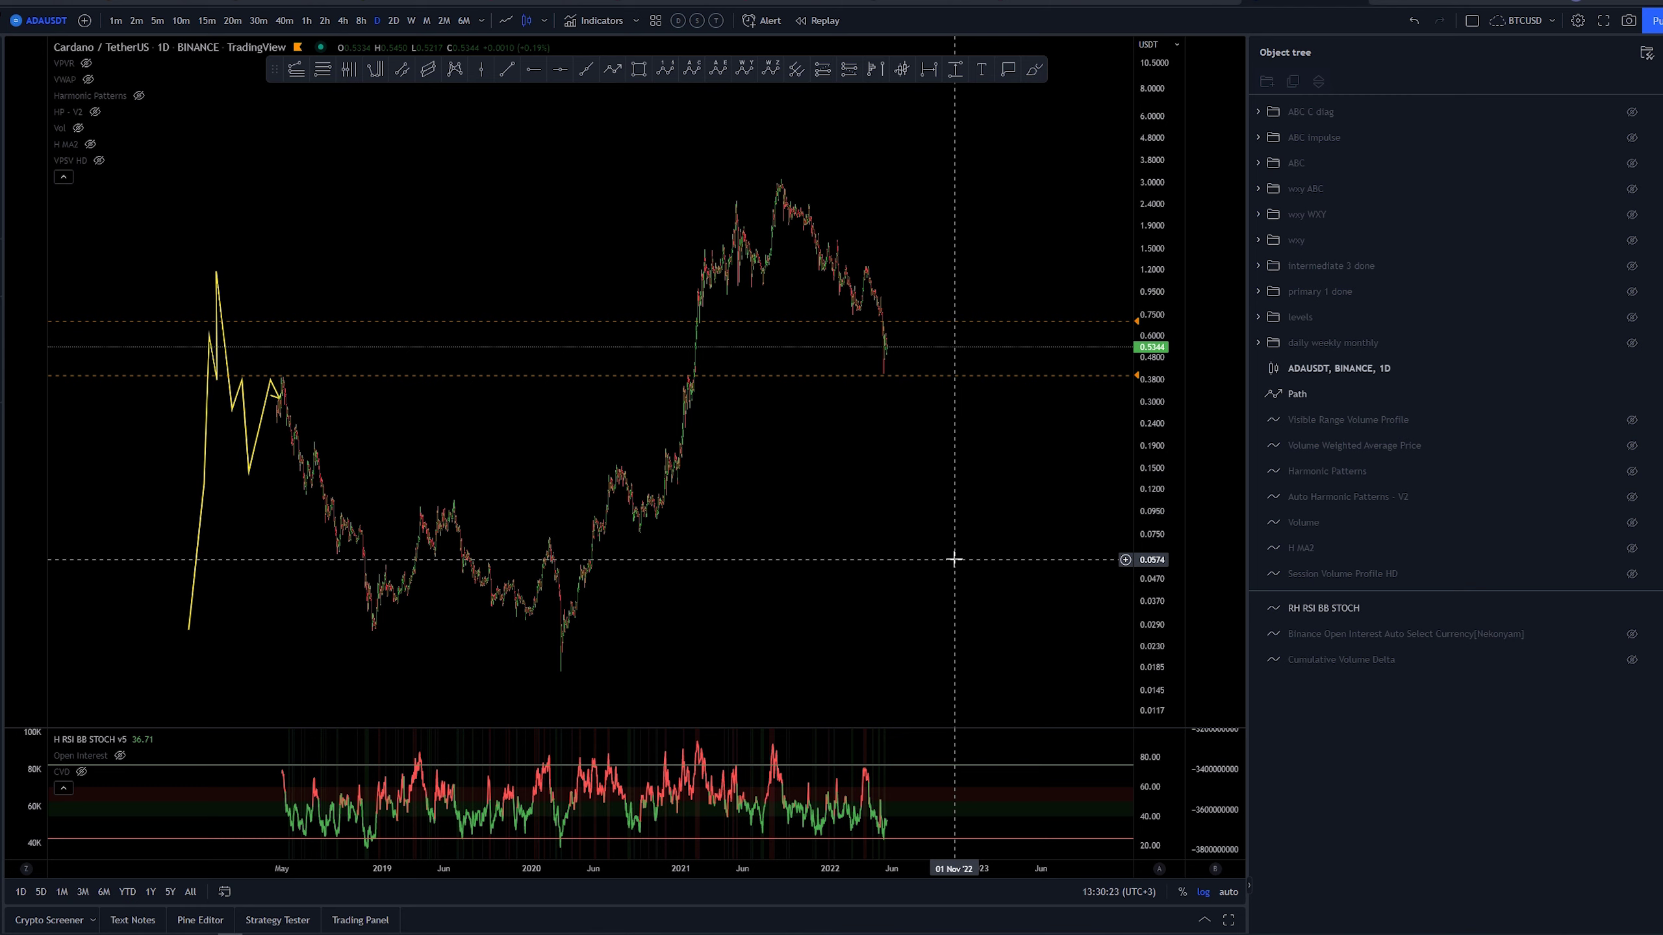
# - Make the "primary 1 done" drawing group visible on the ADAUSDT daily chart
pyautogui.moveTo(863, 529); pyautogui.dragTo(928, 538)
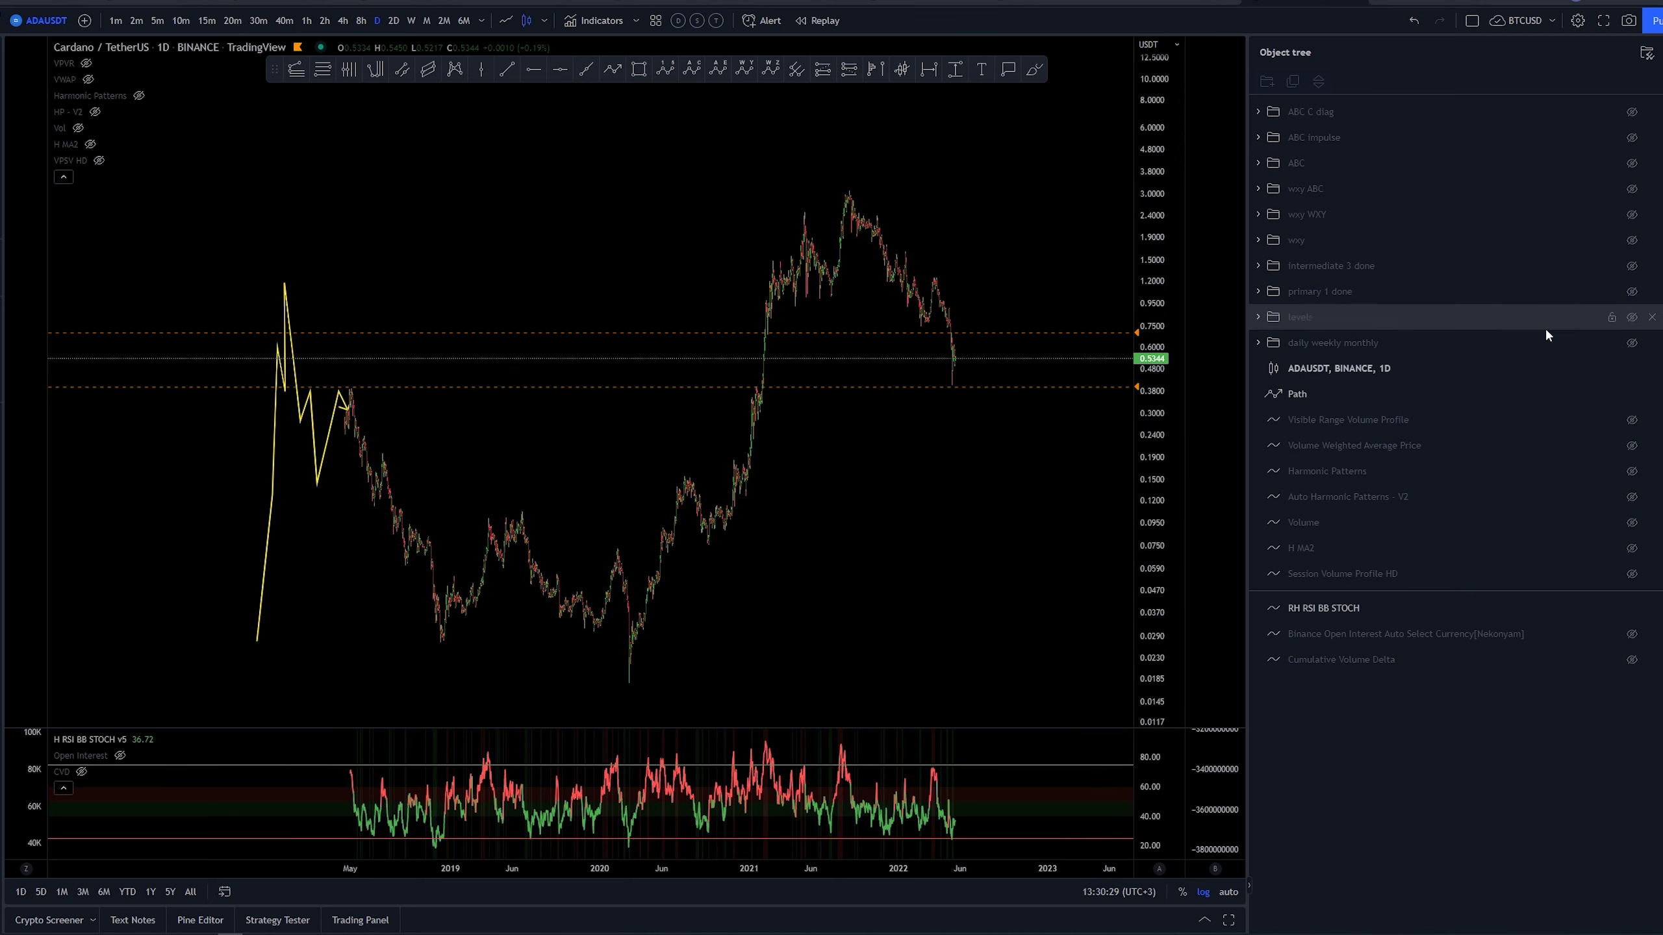
pyautogui.click(1632, 291)
pyautogui.moveTo(940, 515); pyautogui.dragTo(757, 503)
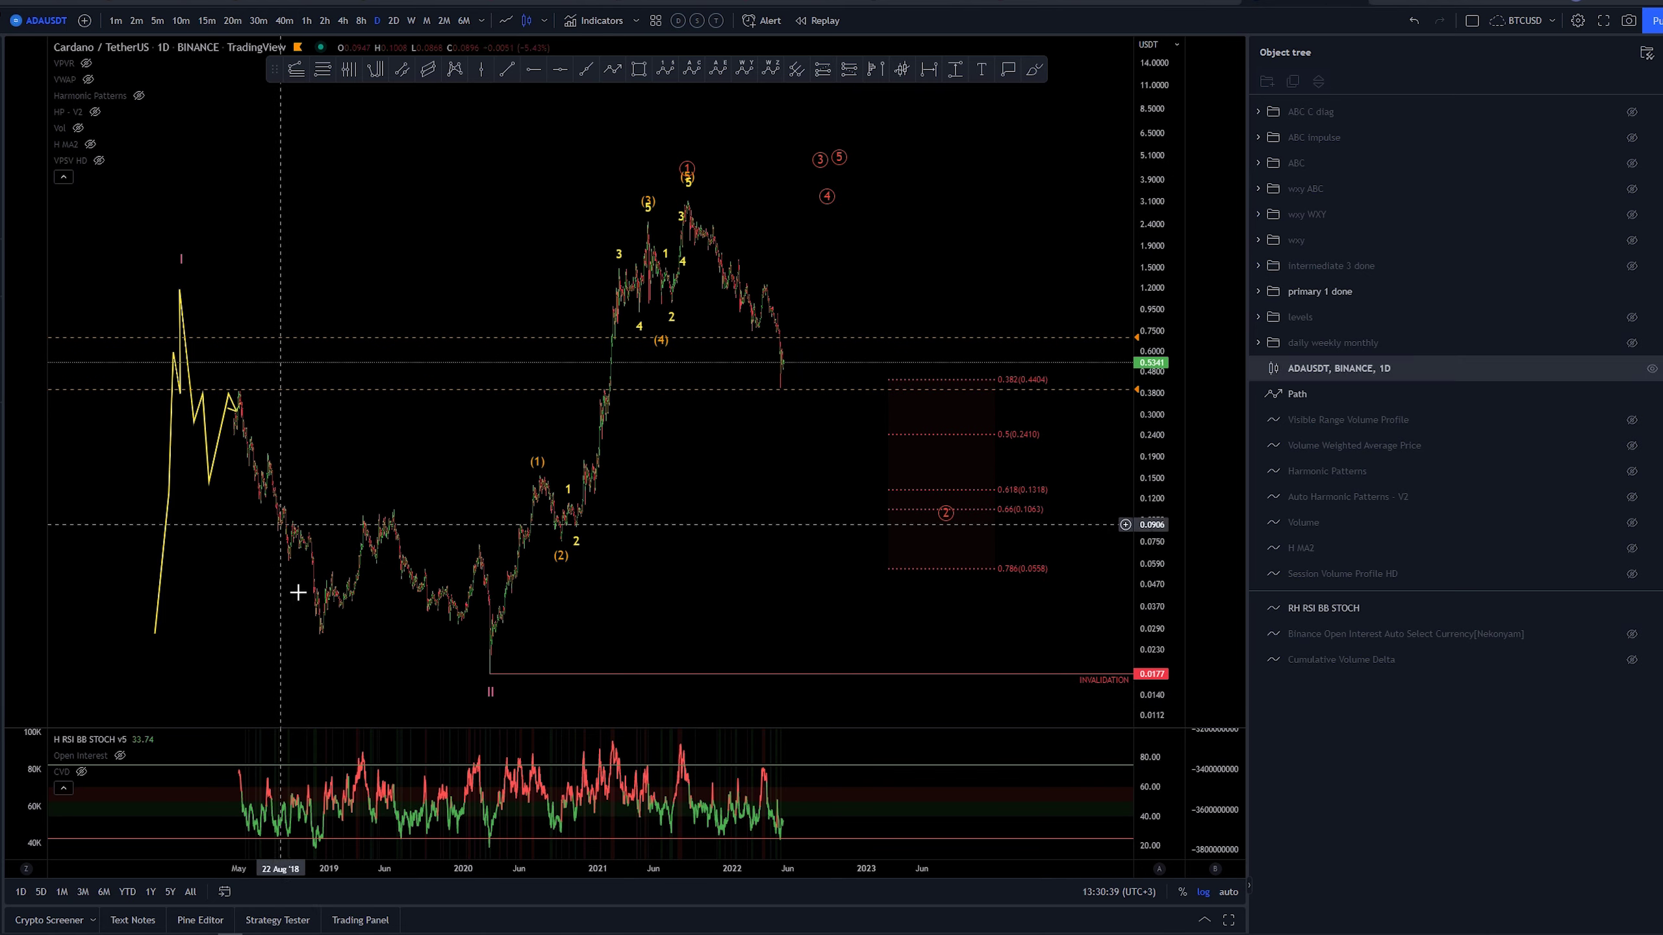
pyautogui.scroll(2, 731, 597)
pyautogui.scroll(1, 731, 598)
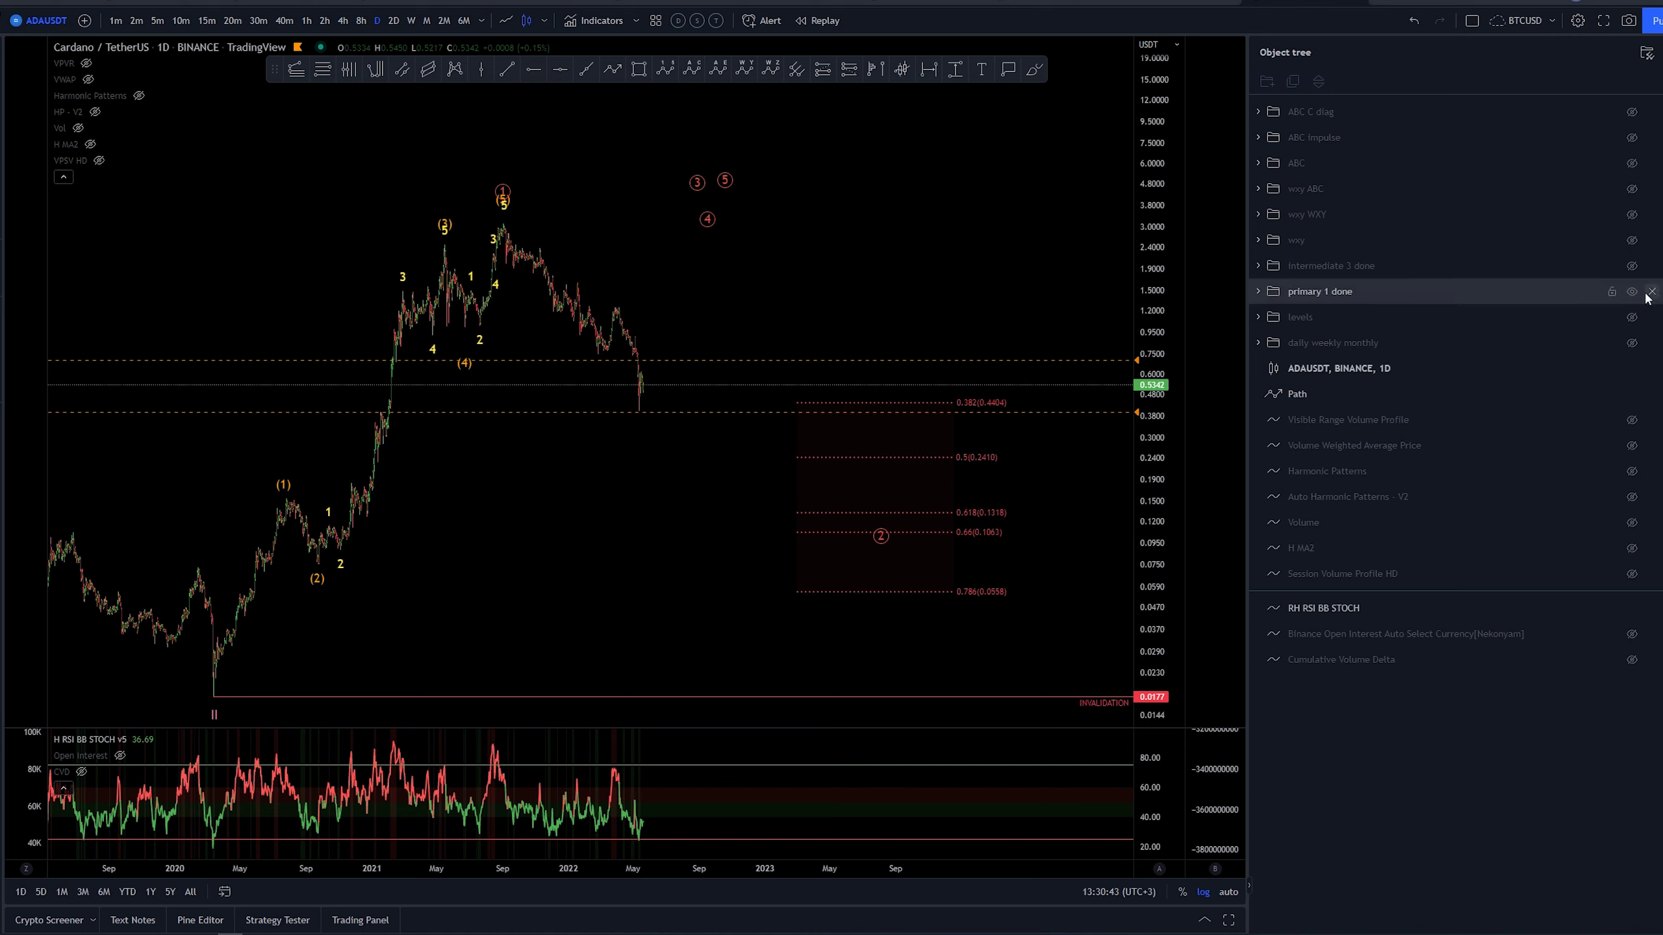
# - Hide the "primary 1 done" drawing group and show "Intermediate 3 done" in its place
pyautogui.click(1632, 291)
pyautogui.click(1631, 265)
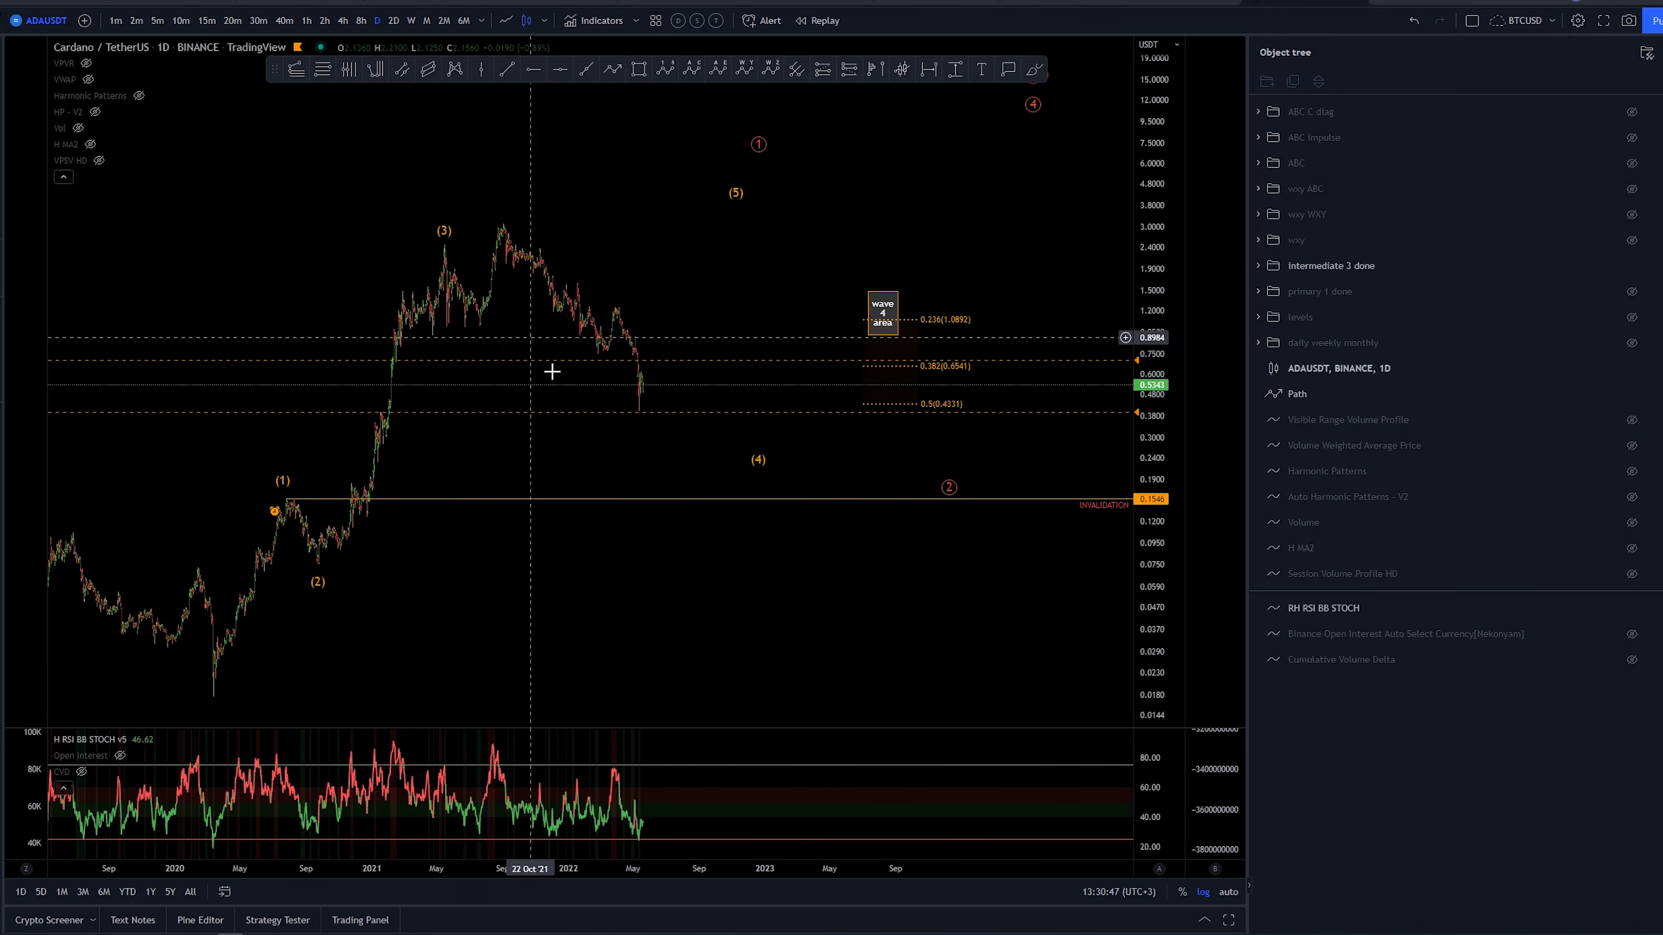
# - Move the projected wave (5) label to about 4.97 in late February 2023 and the circled wave 1 label just above it
pyautogui.click(760, 464)
pyautogui.moveTo(763, 189); pyautogui.dragTo(810, 187)
pyautogui.moveTo(783, 192); pyautogui.dragTo(842, 180)
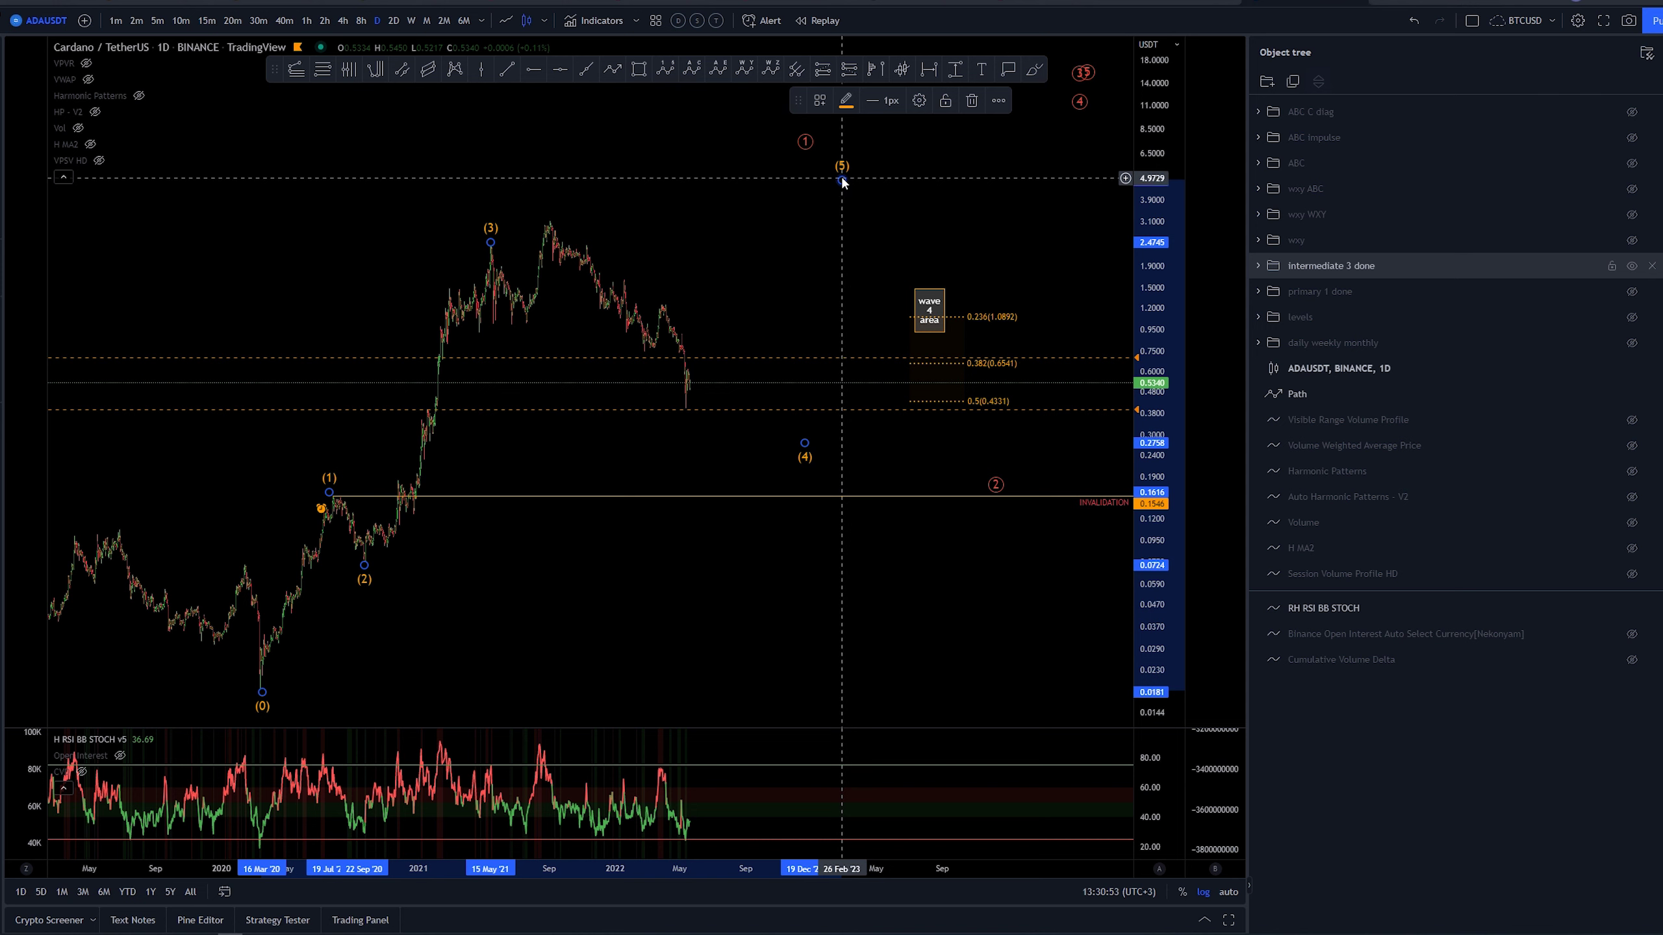
pyautogui.moveTo(806, 153); pyautogui.dragTo(835, 150)
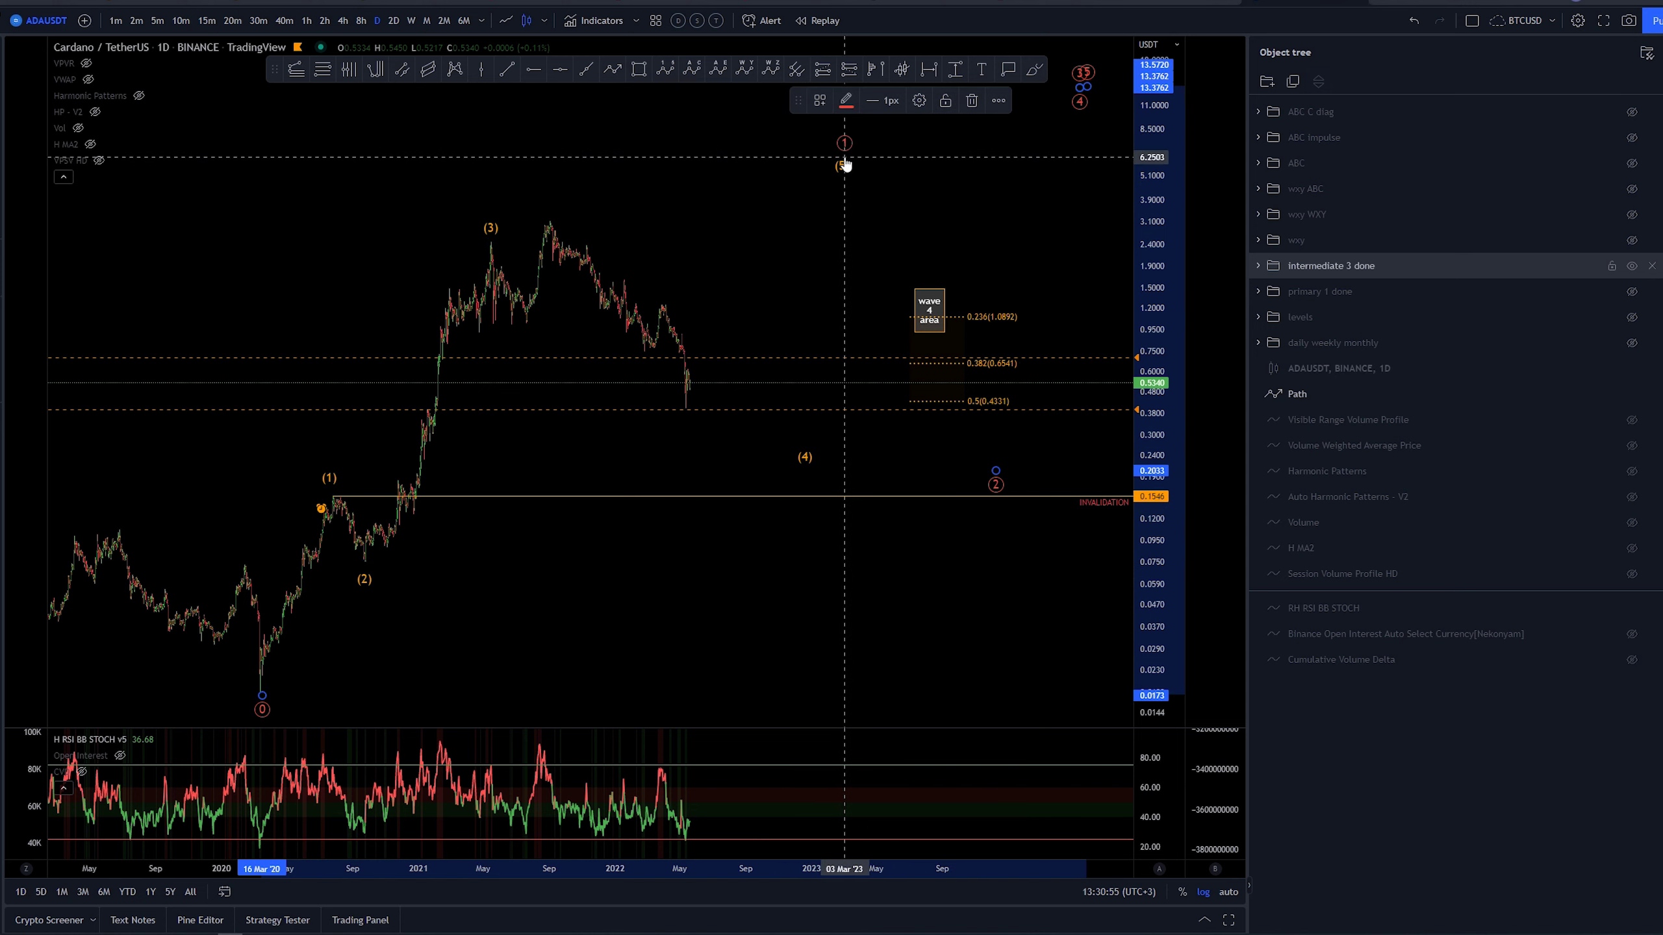
# - Examine the price decline since wave (3) against the projected waves (4) and (5) of the intermediate count
pyautogui.moveTo(991, 185)
pyautogui.mouseDown()
pyautogui.moveTo(916, 201)
pyautogui.moveTo(949, 203)
pyautogui.mouseUp()
pyautogui.moveTo(687, 316); pyautogui.dragTo(846, 302)
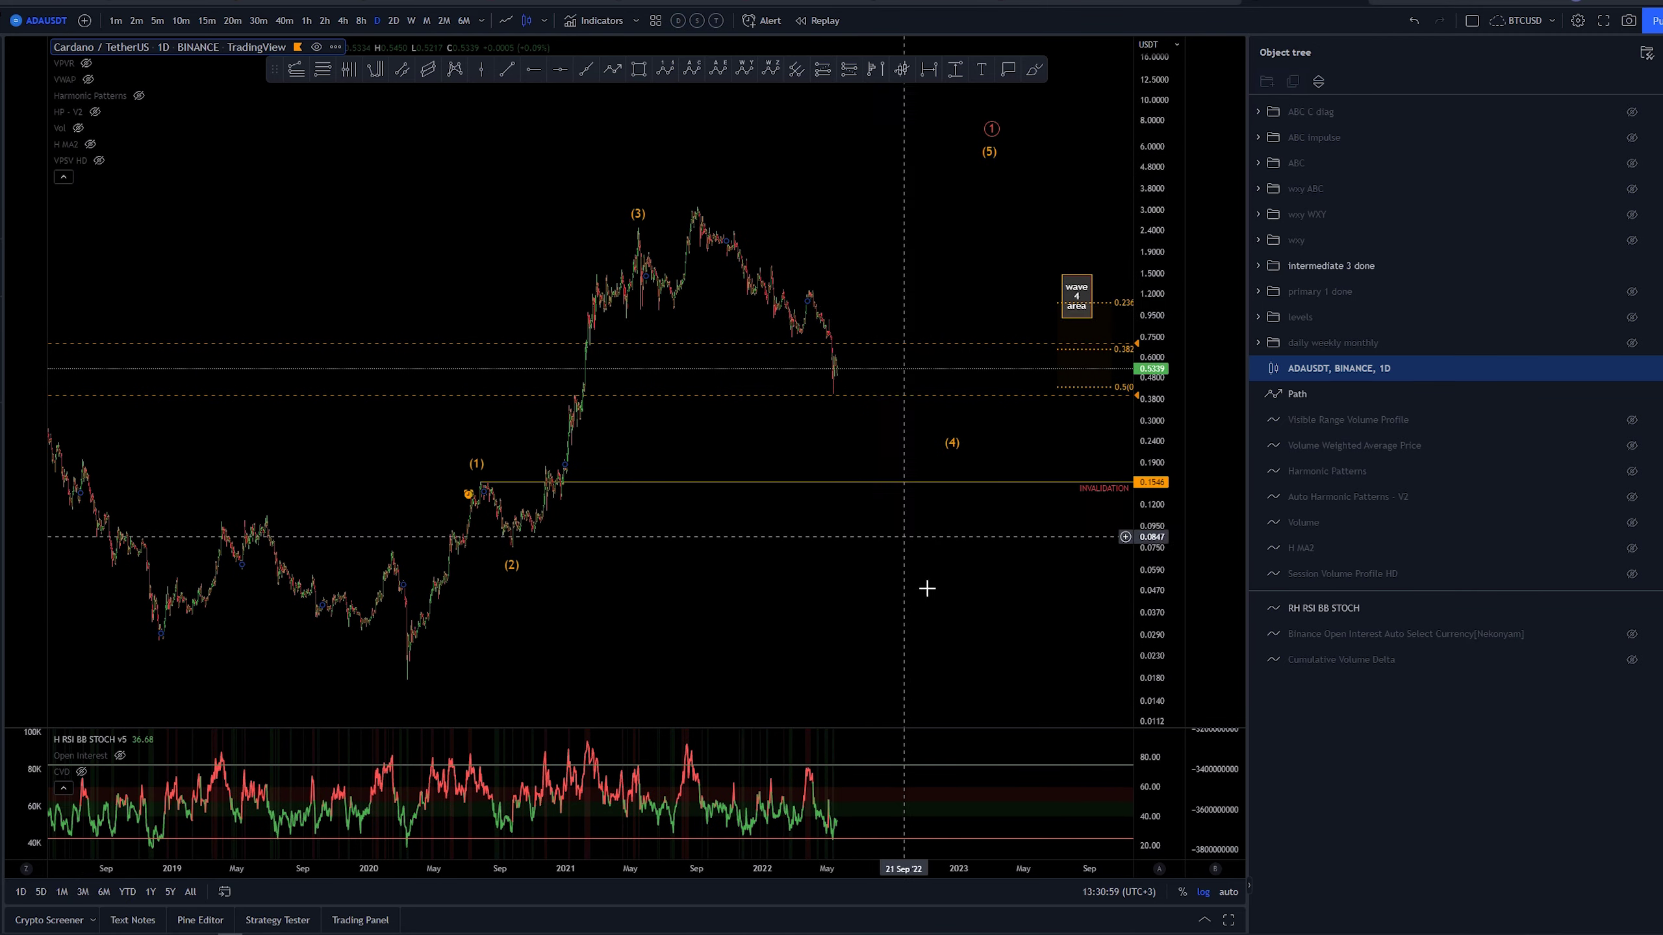
pyautogui.scroll(3, 939, 616)
pyautogui.moveTo(1127, 665); pyautogui.dragTo(1128, 657)
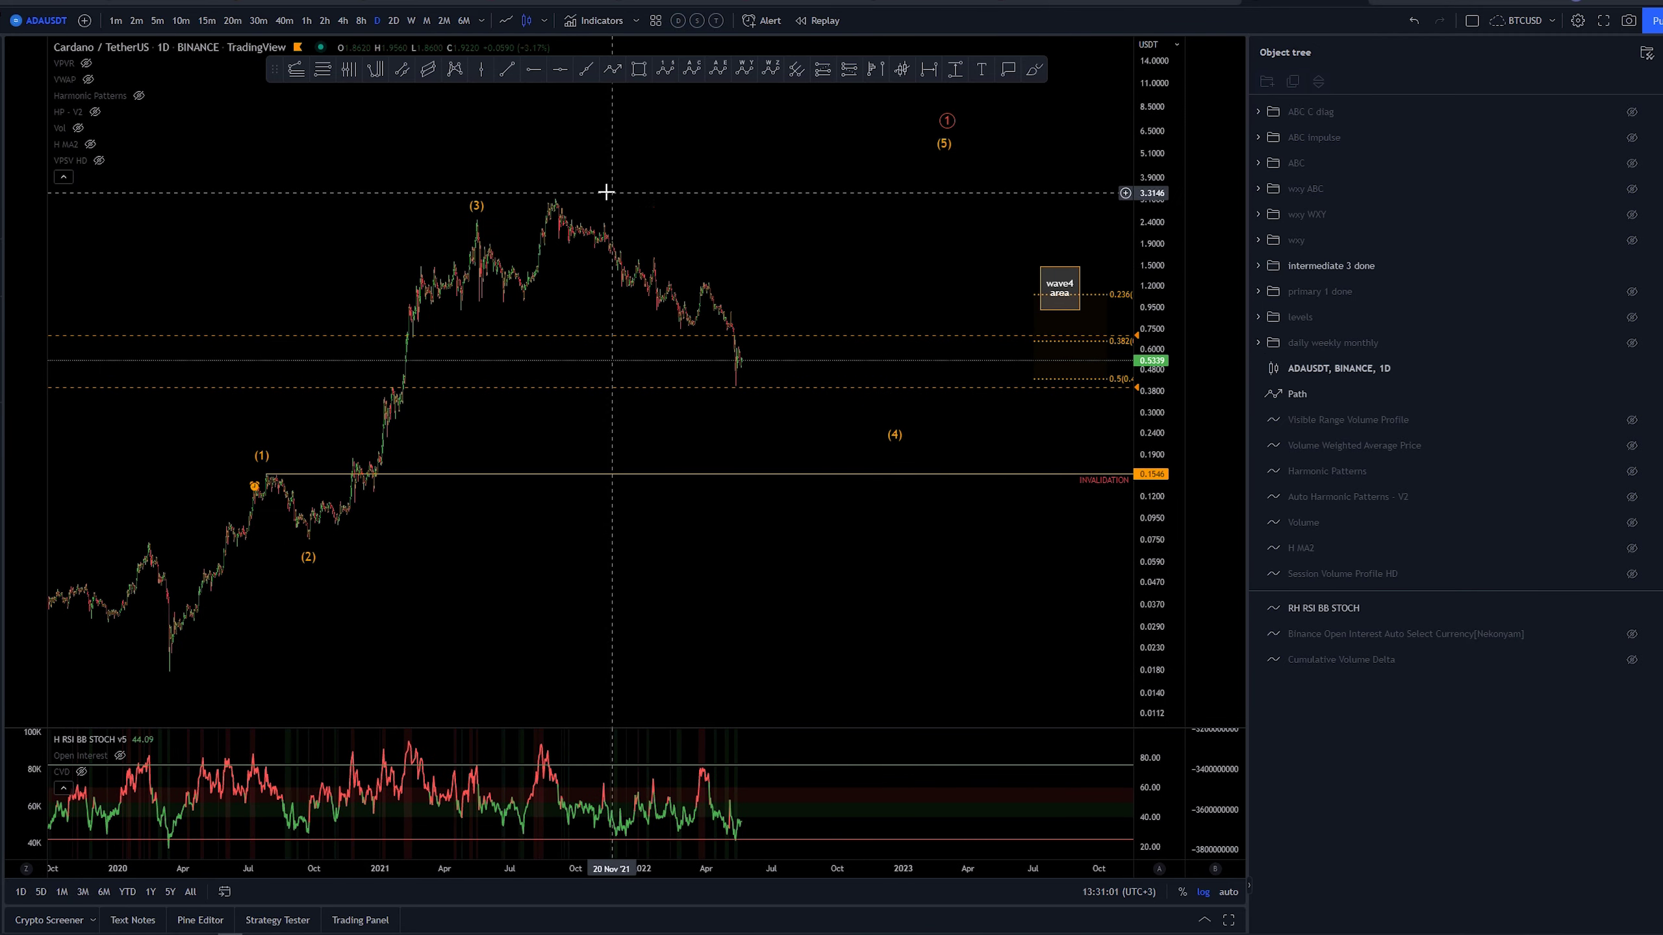
pyautogui.moveTo(819, 289); pyautogui.dragTo(869, 464)
pyautogui.moveTo(969, 371); pyautogui.dragTo(917, 318)
pyautogui.moveTo(1147, 568); pyautogui.dragTo(1147, 390)
pyautogui.scroll(5, 643, 368)
pyautogui.moveTo(643, 368); pyautogui.dragTo(936, 375)
pyautogui.moveTo(969, 307); pyautogui.dragTo(880, 274)
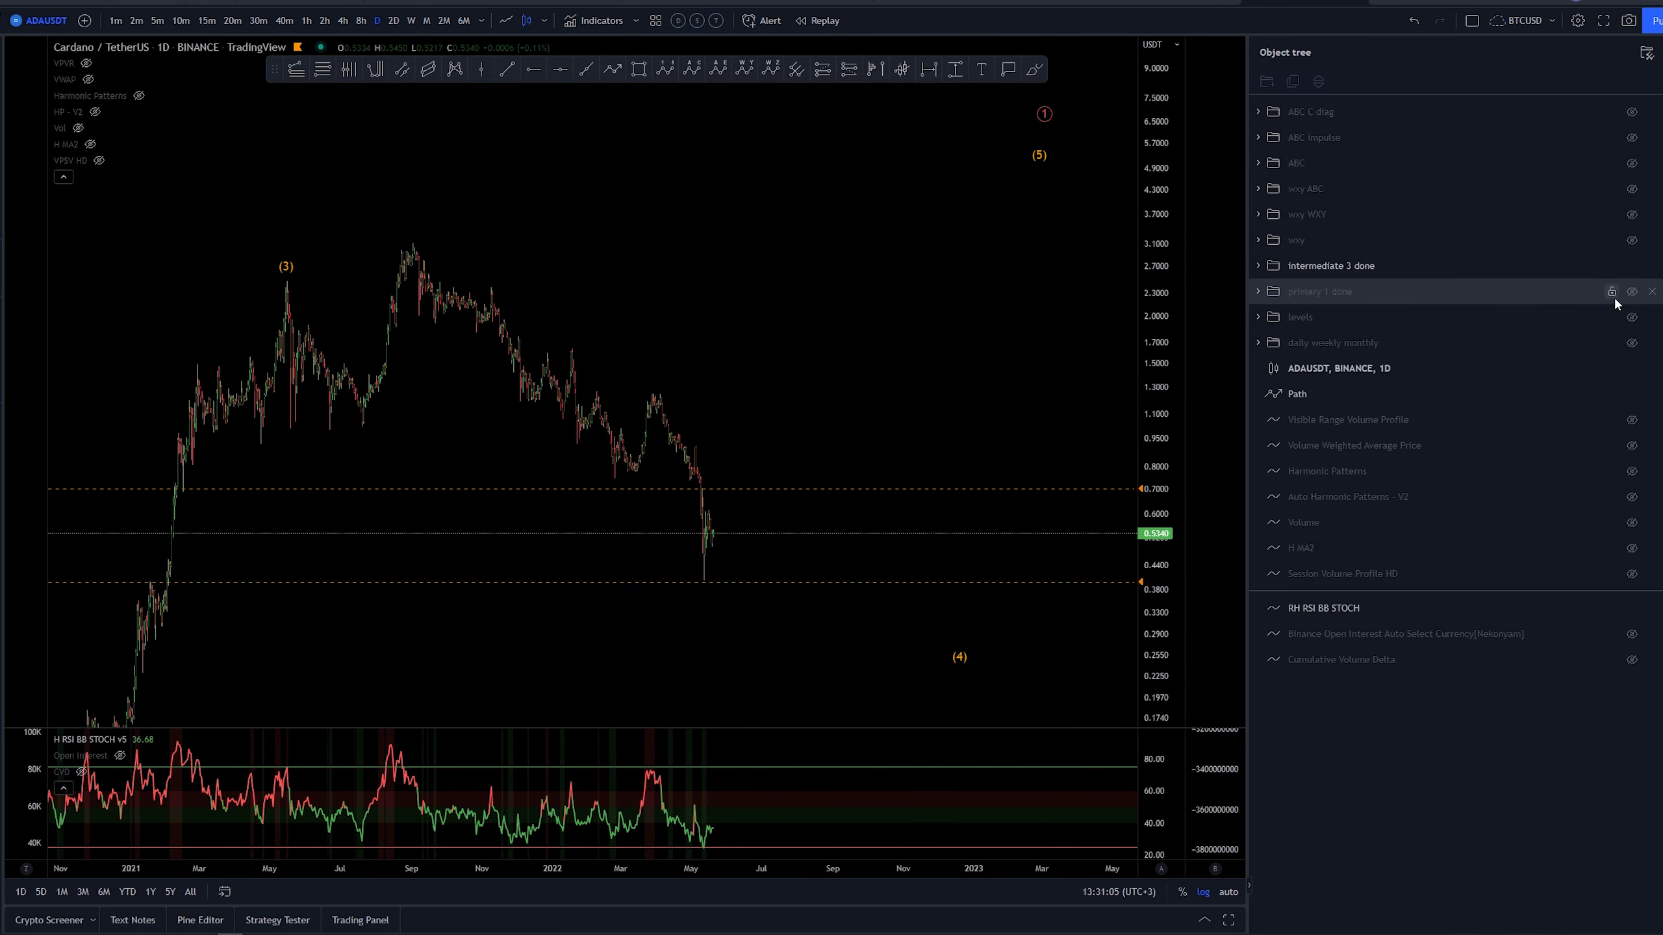
# - Switch the visible count from "Intermediate 3 done" back to "primary 1 done" and add the "wxy" drawing group
pyautogui.click(1632, 265)
pyautogui.scroll(2, 913, 420)
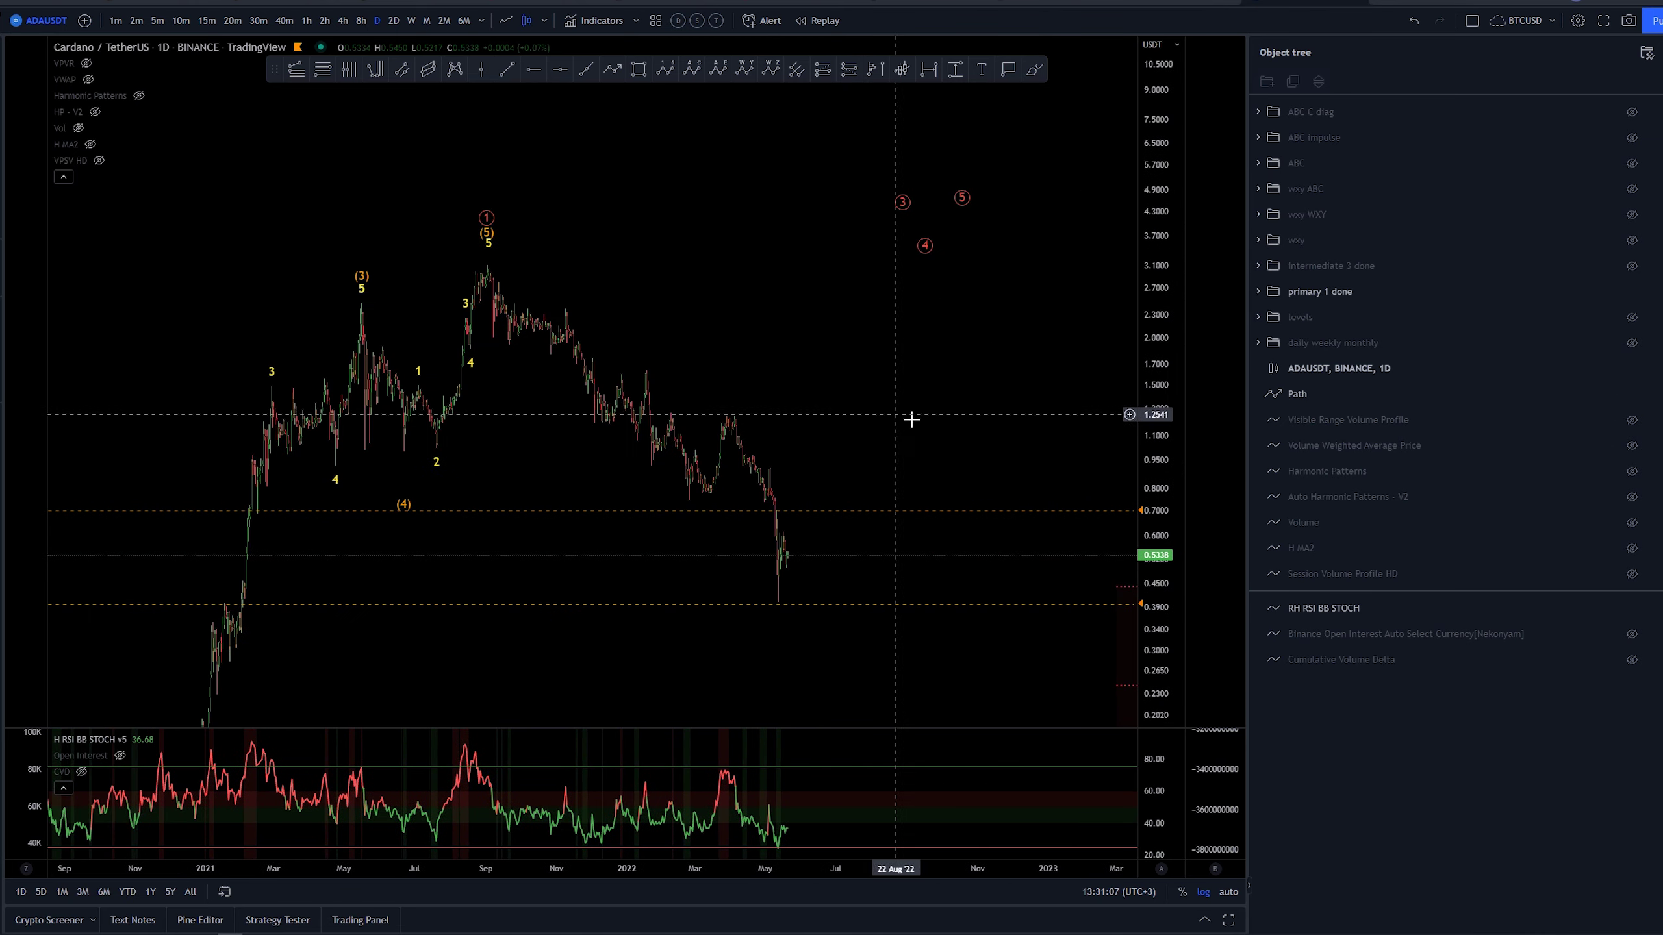
pyautogui.hscroll(2, 830, 412)
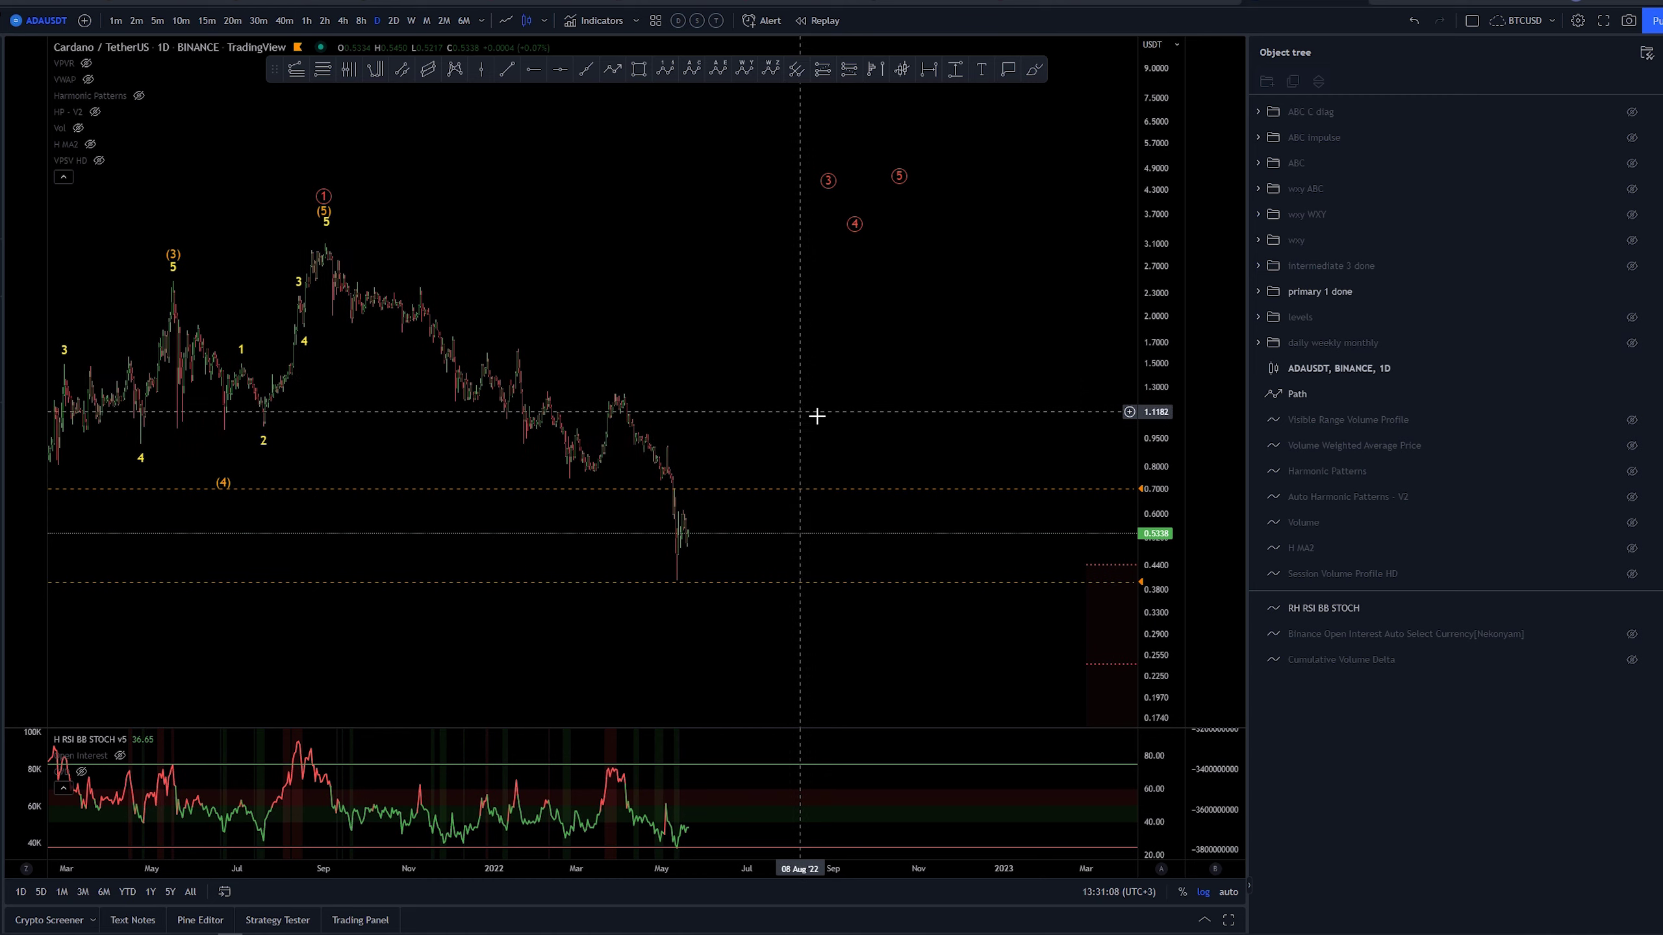
pyautogui.click(1633, 240)
pyautogui.moveTo(783, 335); pyautogui.dragTo(864, 336)
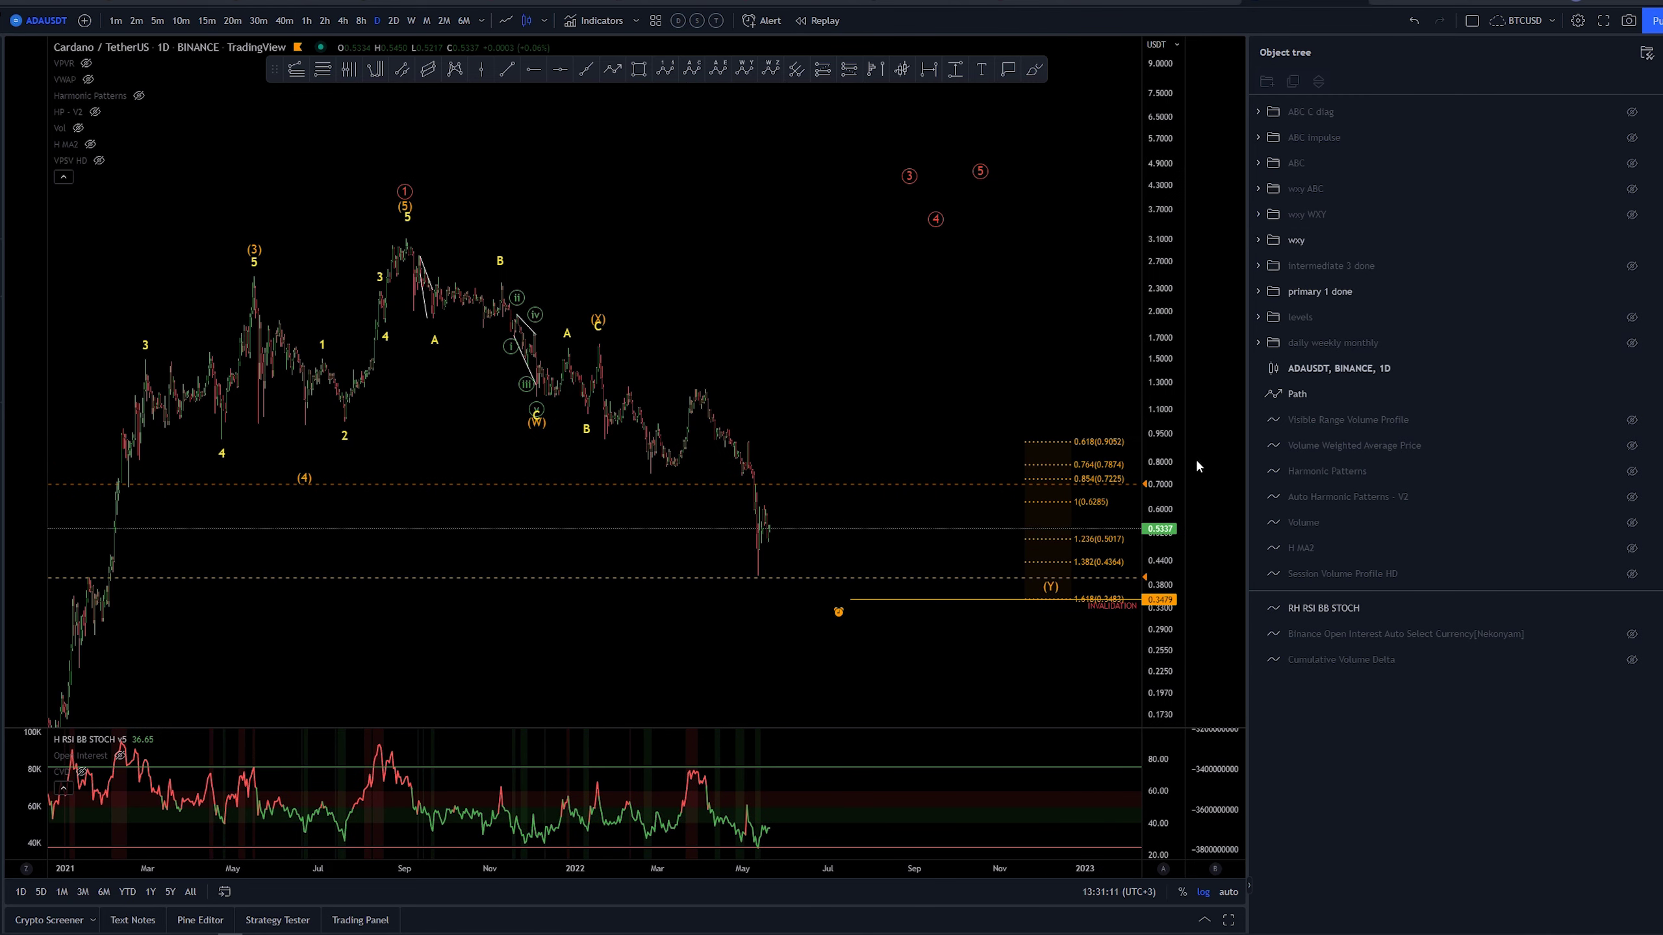
# - Examine the WXY correction, its wave (Y) Fibonacci targets and the circled wave 2 retracement zone
pyautogui.scroll(3, 1076, 308)
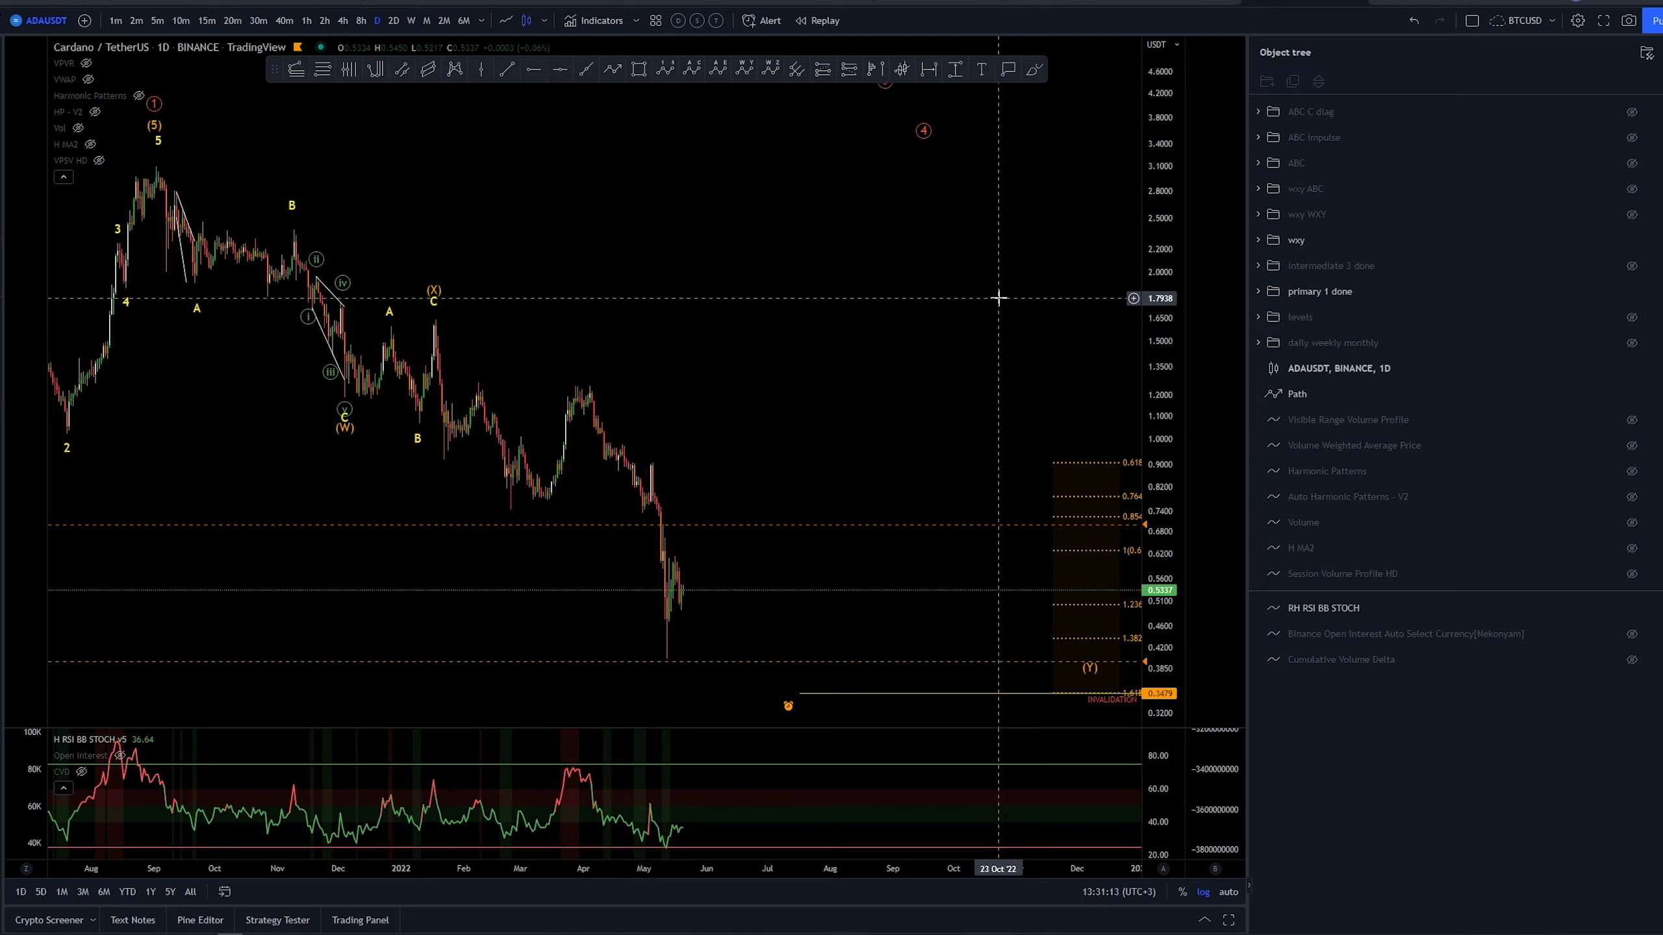
pyautogui.scroll(-2, 1006, 297)
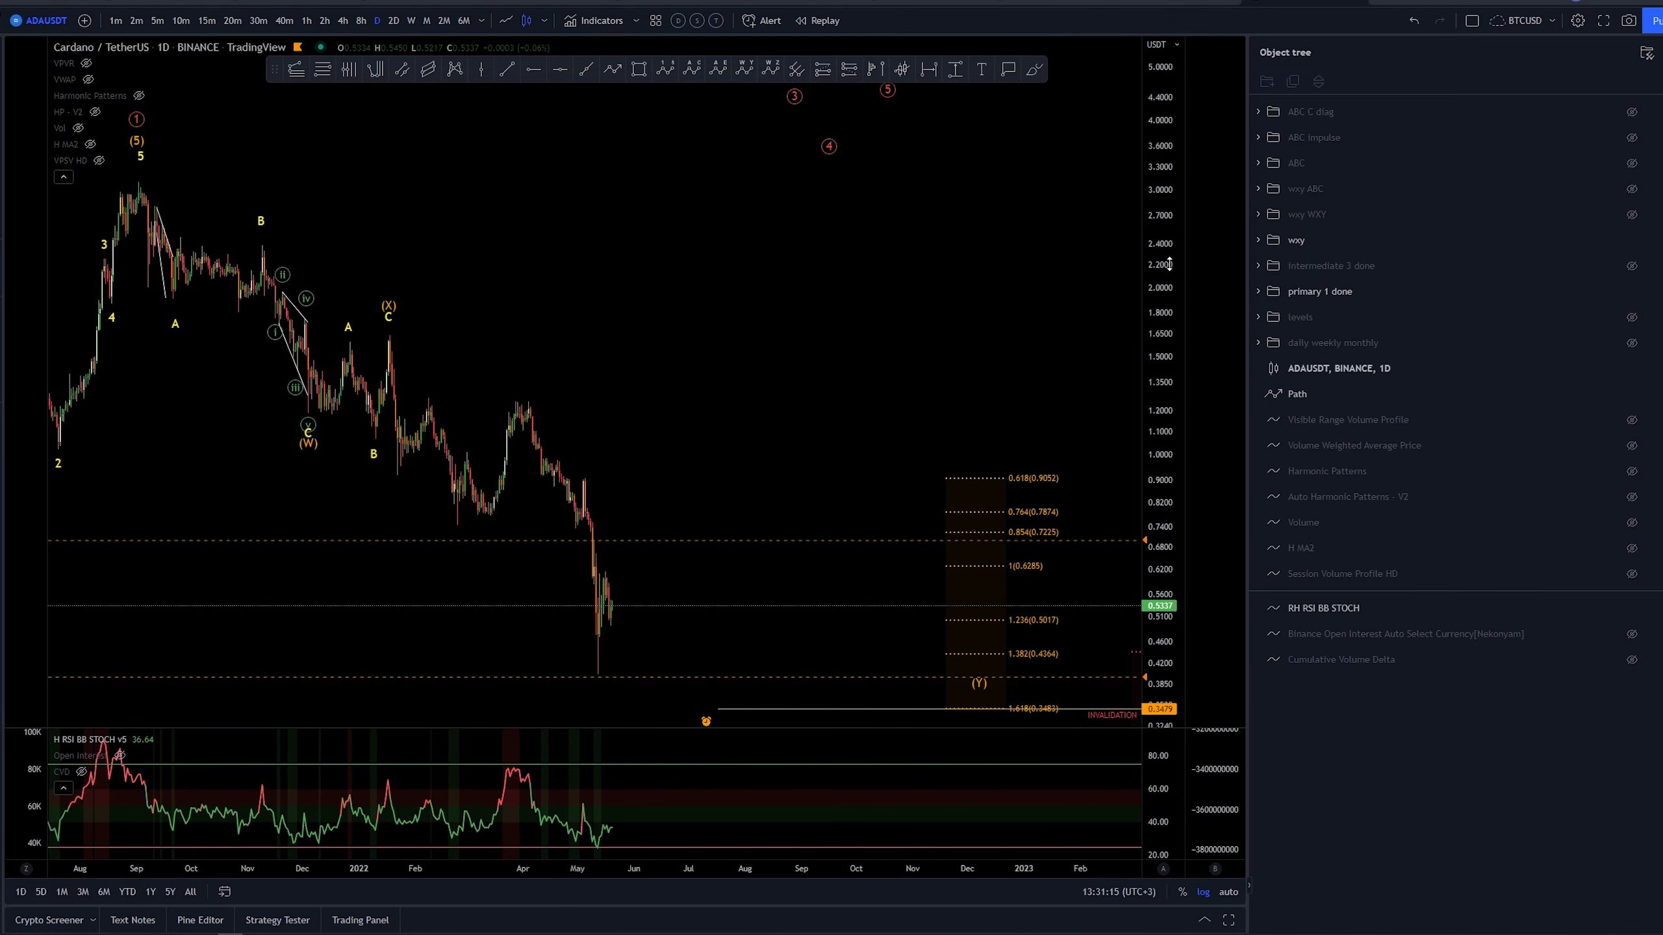
pyautogui.scroll(-5, 877, 297)
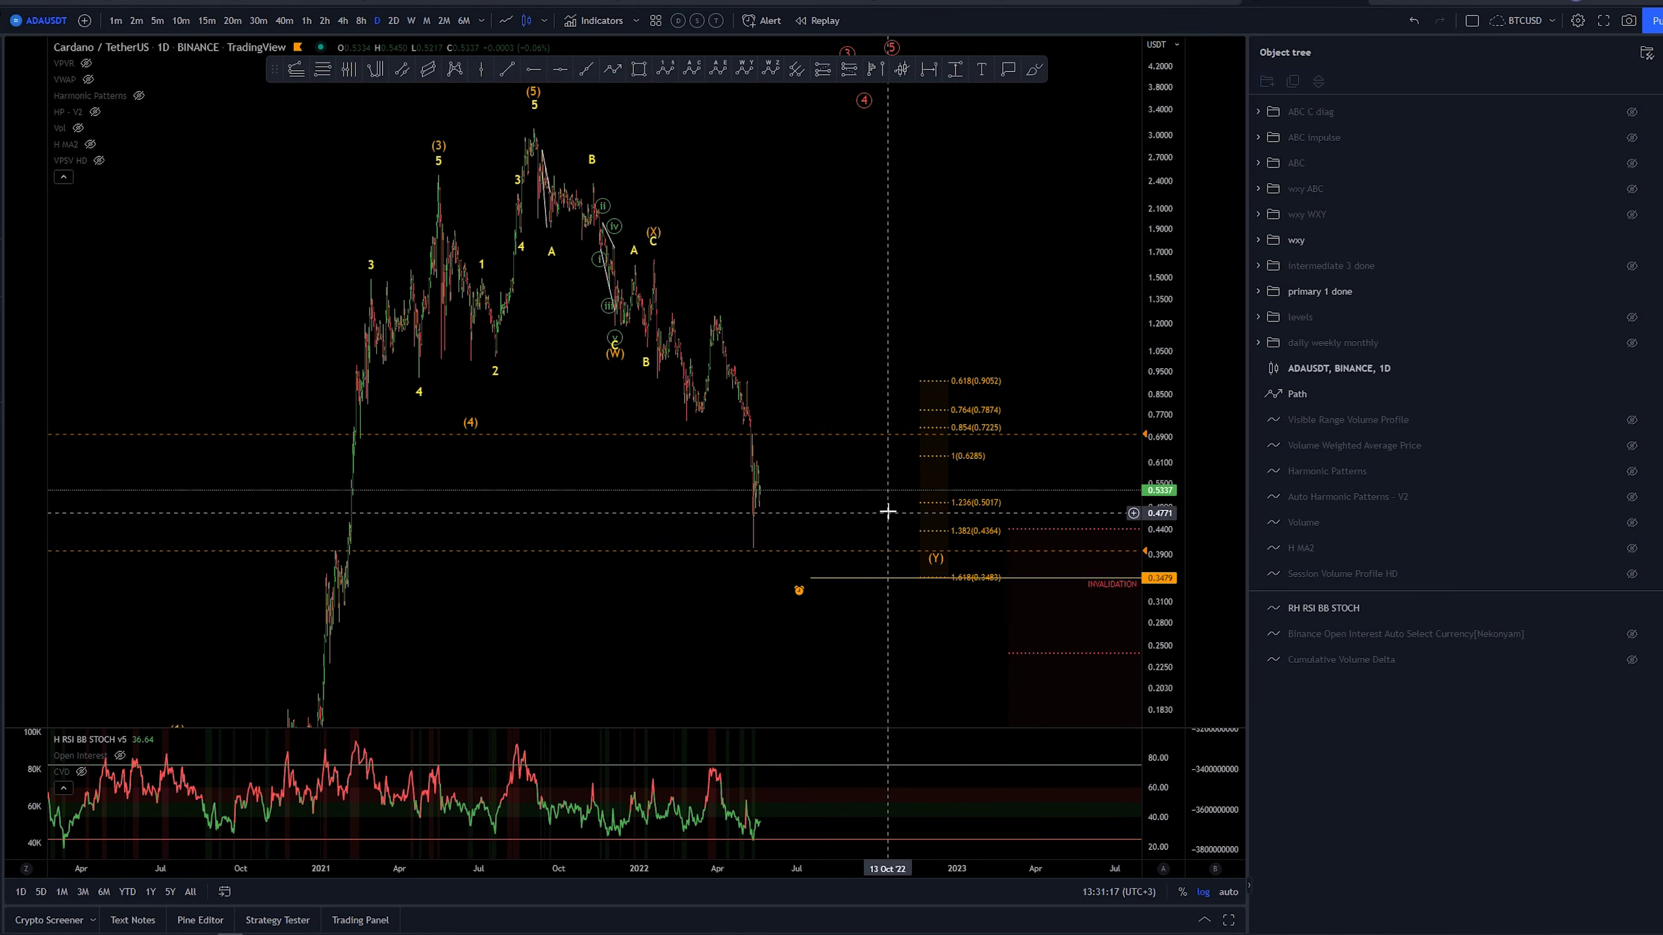
pyautogui.moveTo(1143, 299); pyautogui.dragTo(1143, 492)
pyautogui.moveTo(827, 645); pyautogui.dragTo(554, 609)
pyautogui.scroll(-1, 813, 633)
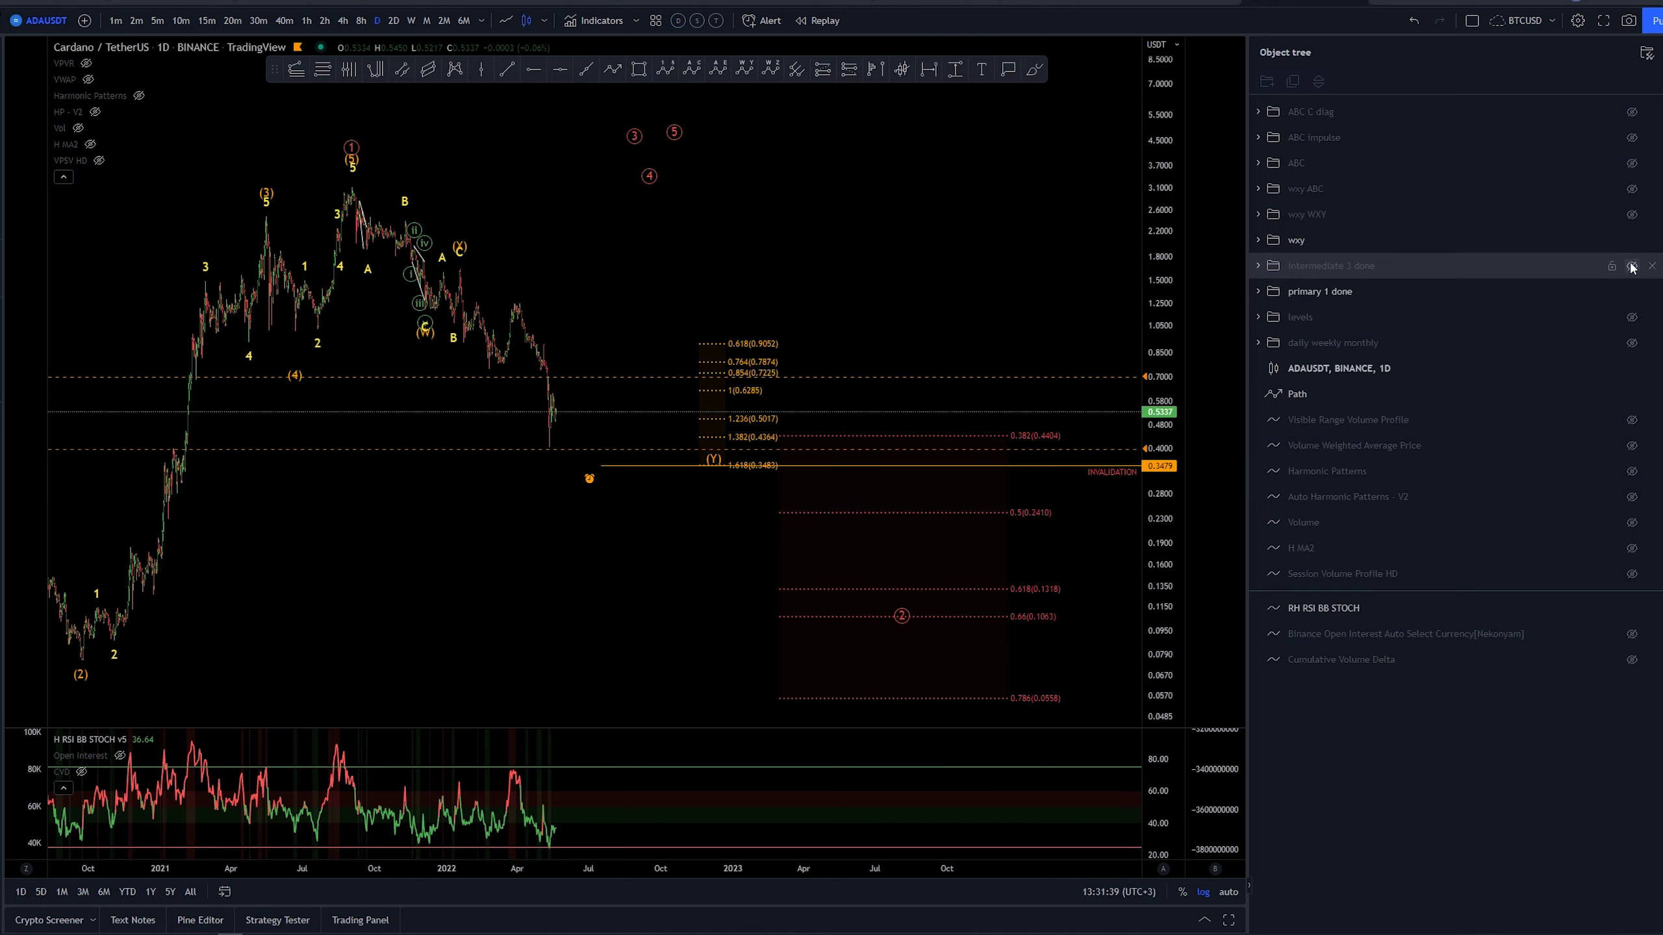
pyautogui.scroll(3, 851, 308)
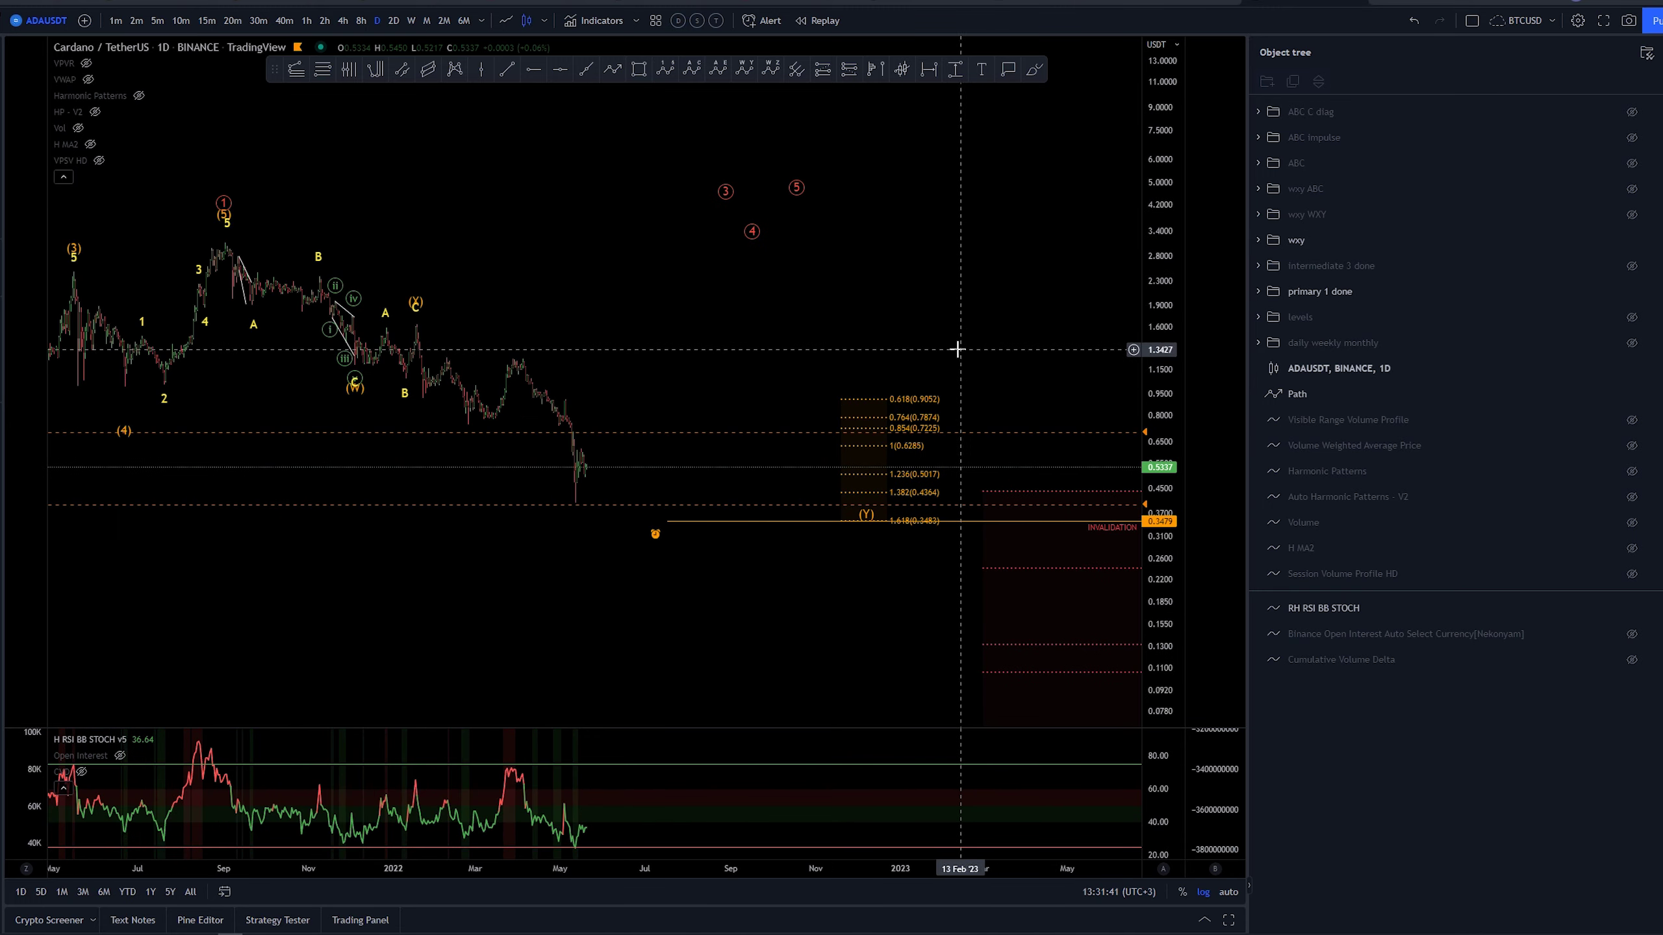
pyautogui.moveTo(1164, 504); pyautogui.dragTo(1165, 203)
pyautogui.scroll(3, 928, 260)
pyautogui.moveTo(576, 279); pyautogui.dragTo(771, 319)
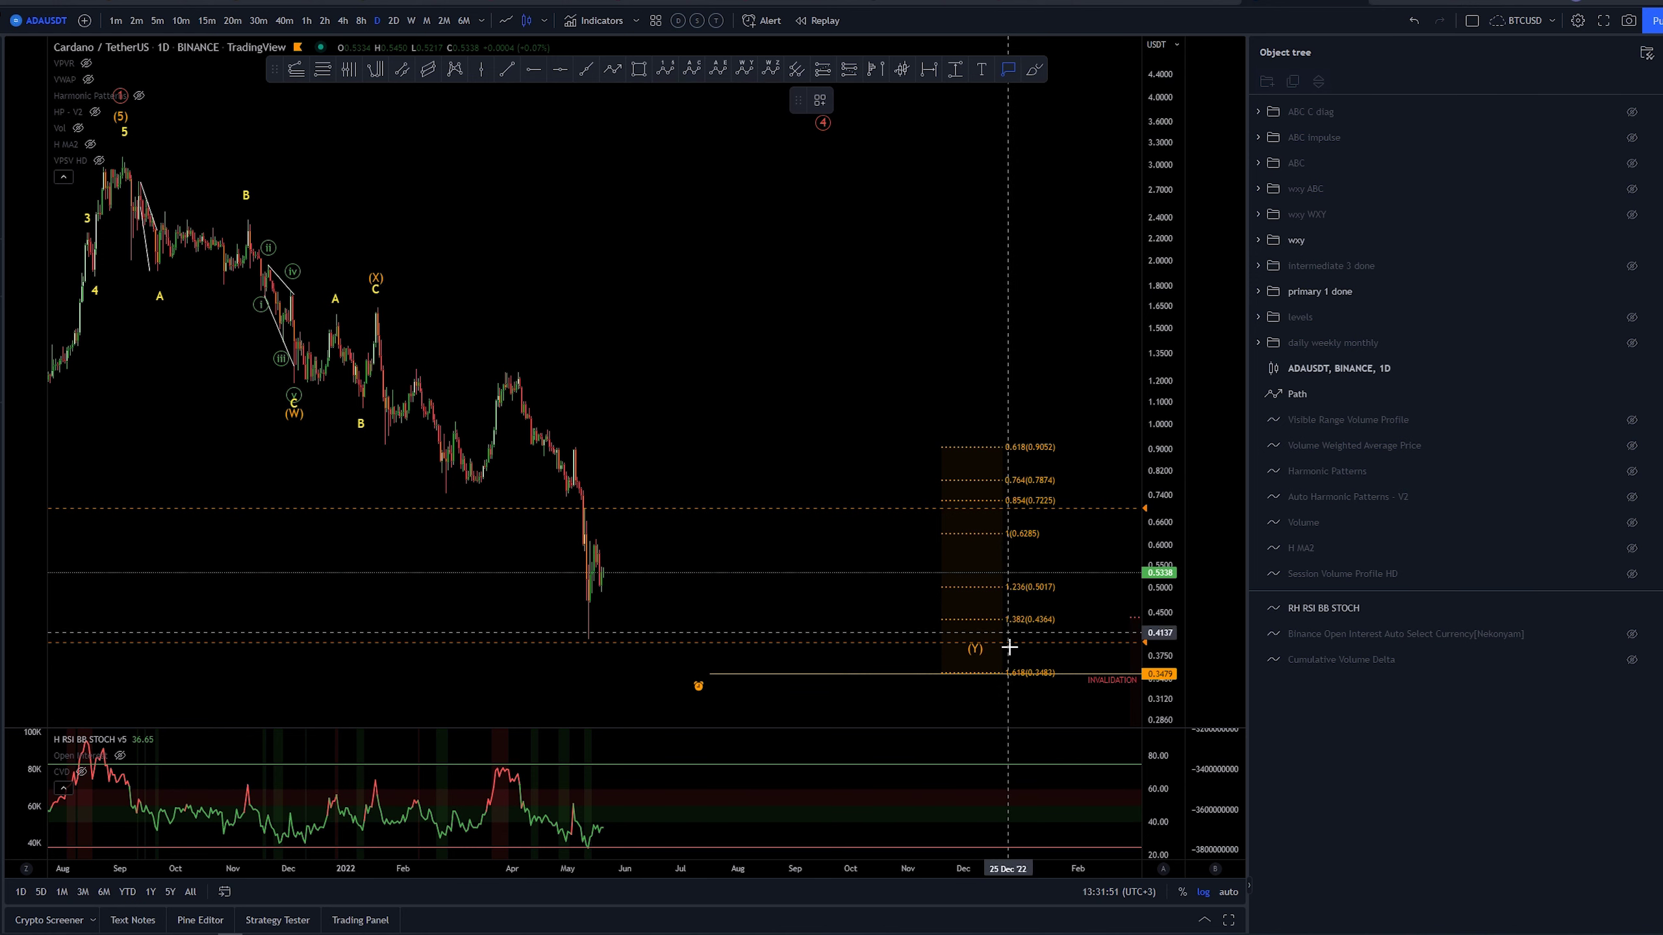
# - Mark the 1.618 extension of wave (Y) with a price label at about 0.3475 and delete that label
pyautogui.click(1004, 673)
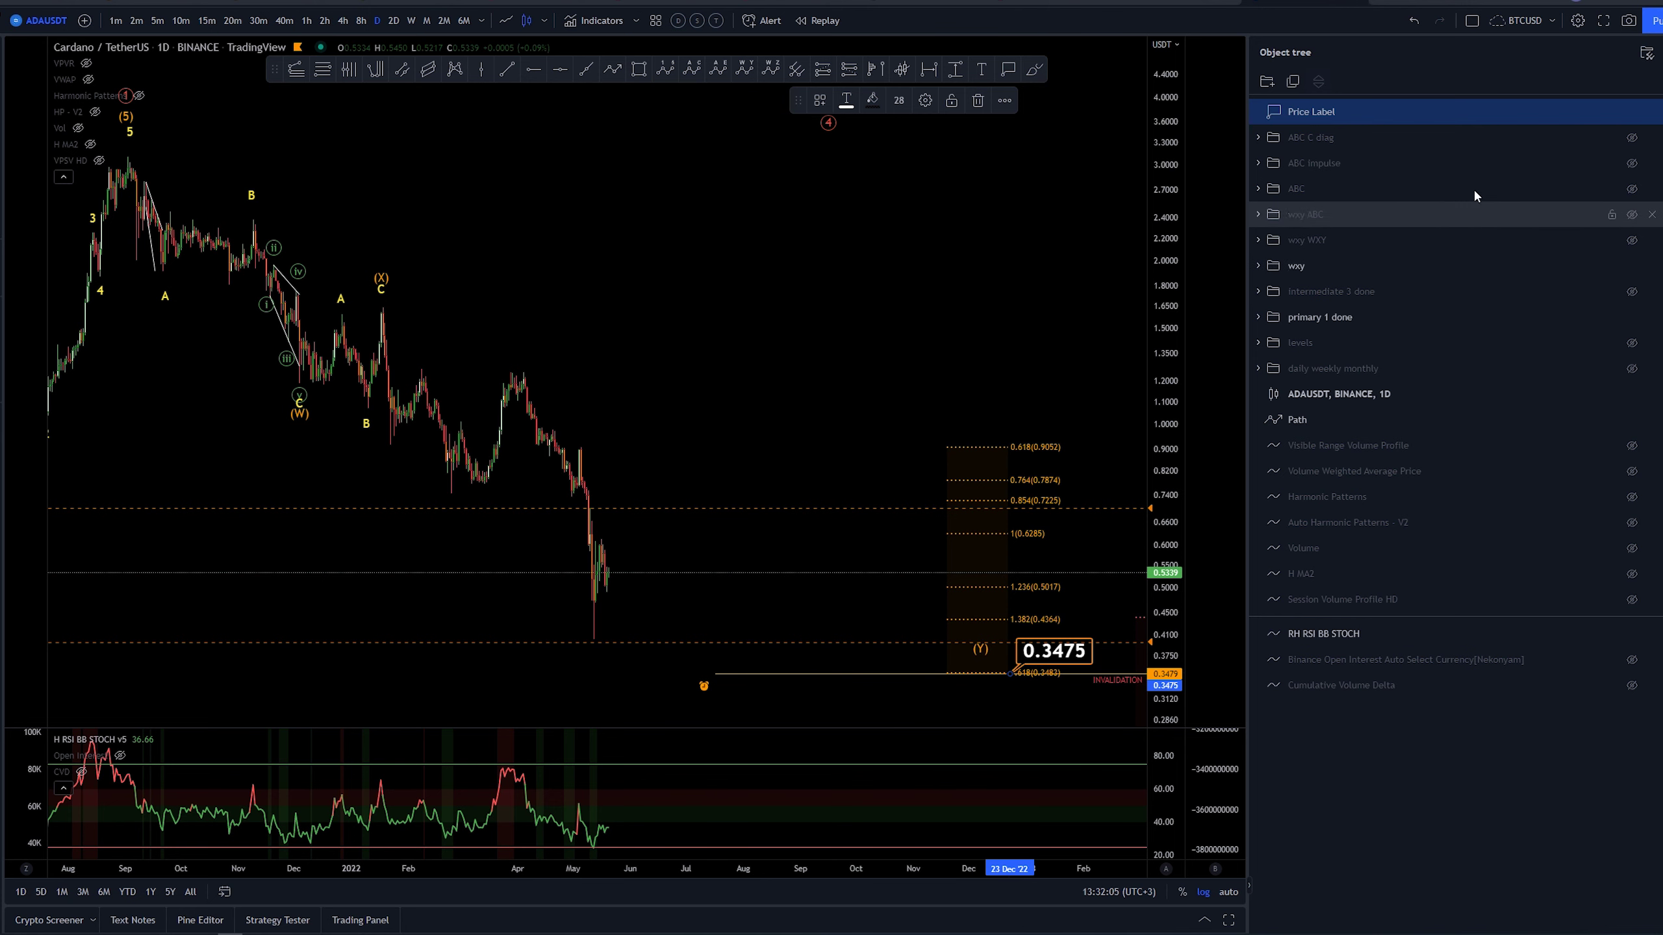
pyautogui.click(1652, 112)
# - Show the "wxy WXY" drawing group and inspect its subwaves from (X) down to the Y target zone
pyautogui.click(1632, 215)
pyautogui.scroll(5, 582, 390)
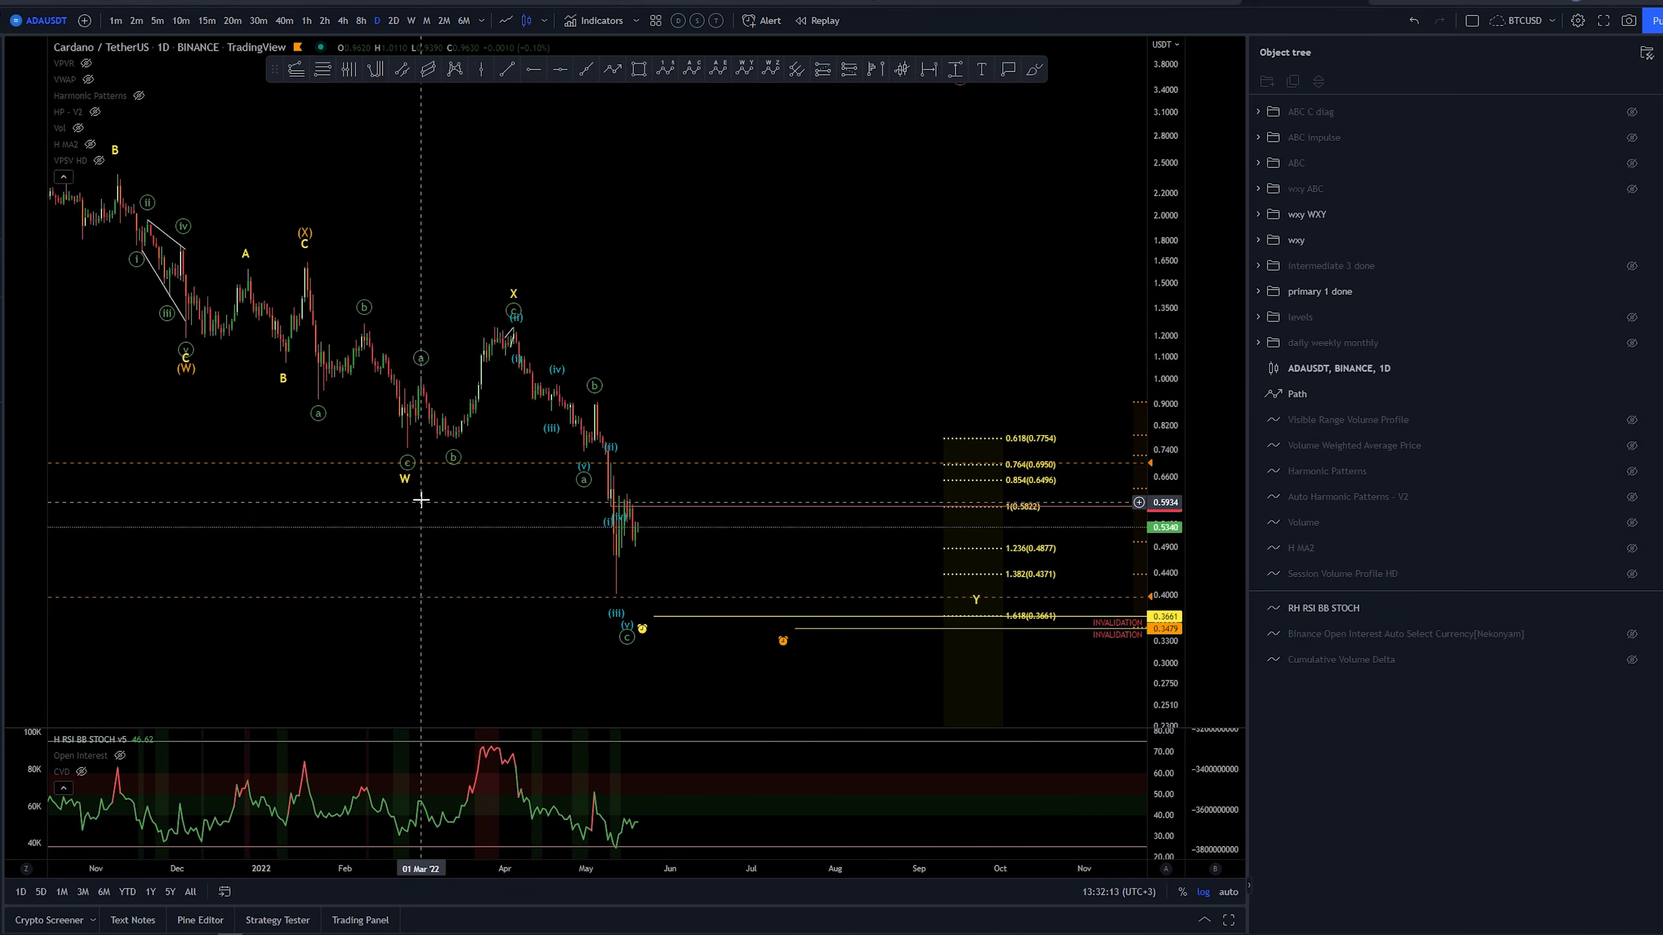
pyautogui.click(323, 262)
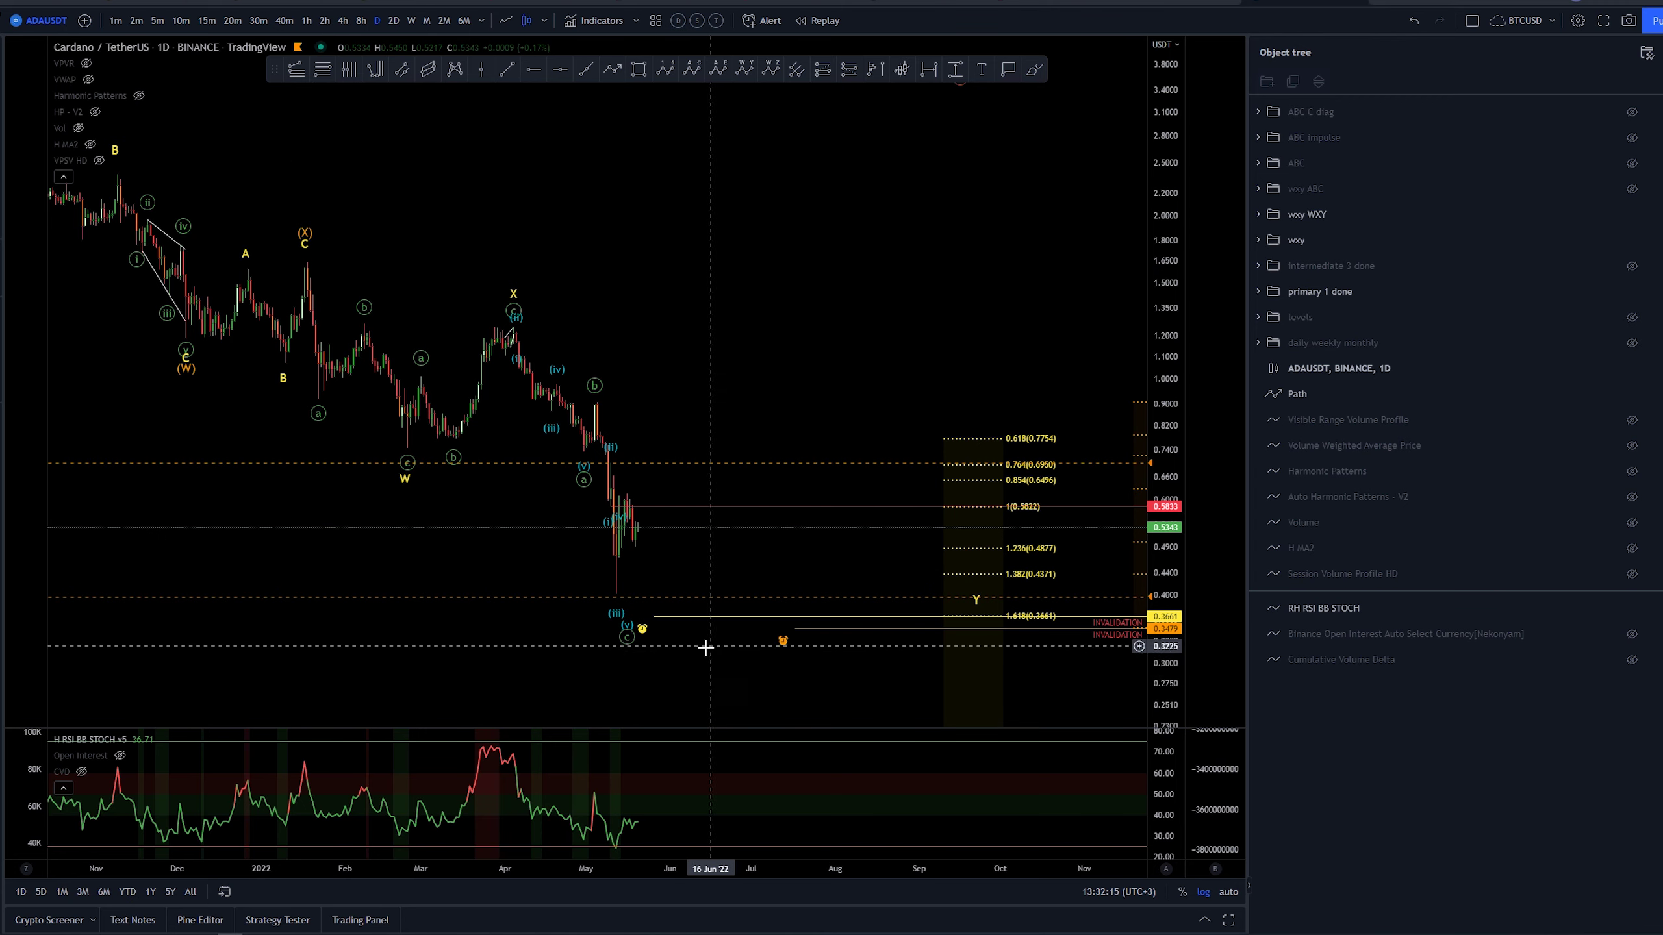
pyautogui.moveTo(768, 680); pyautogui.dragTo(739, 680)
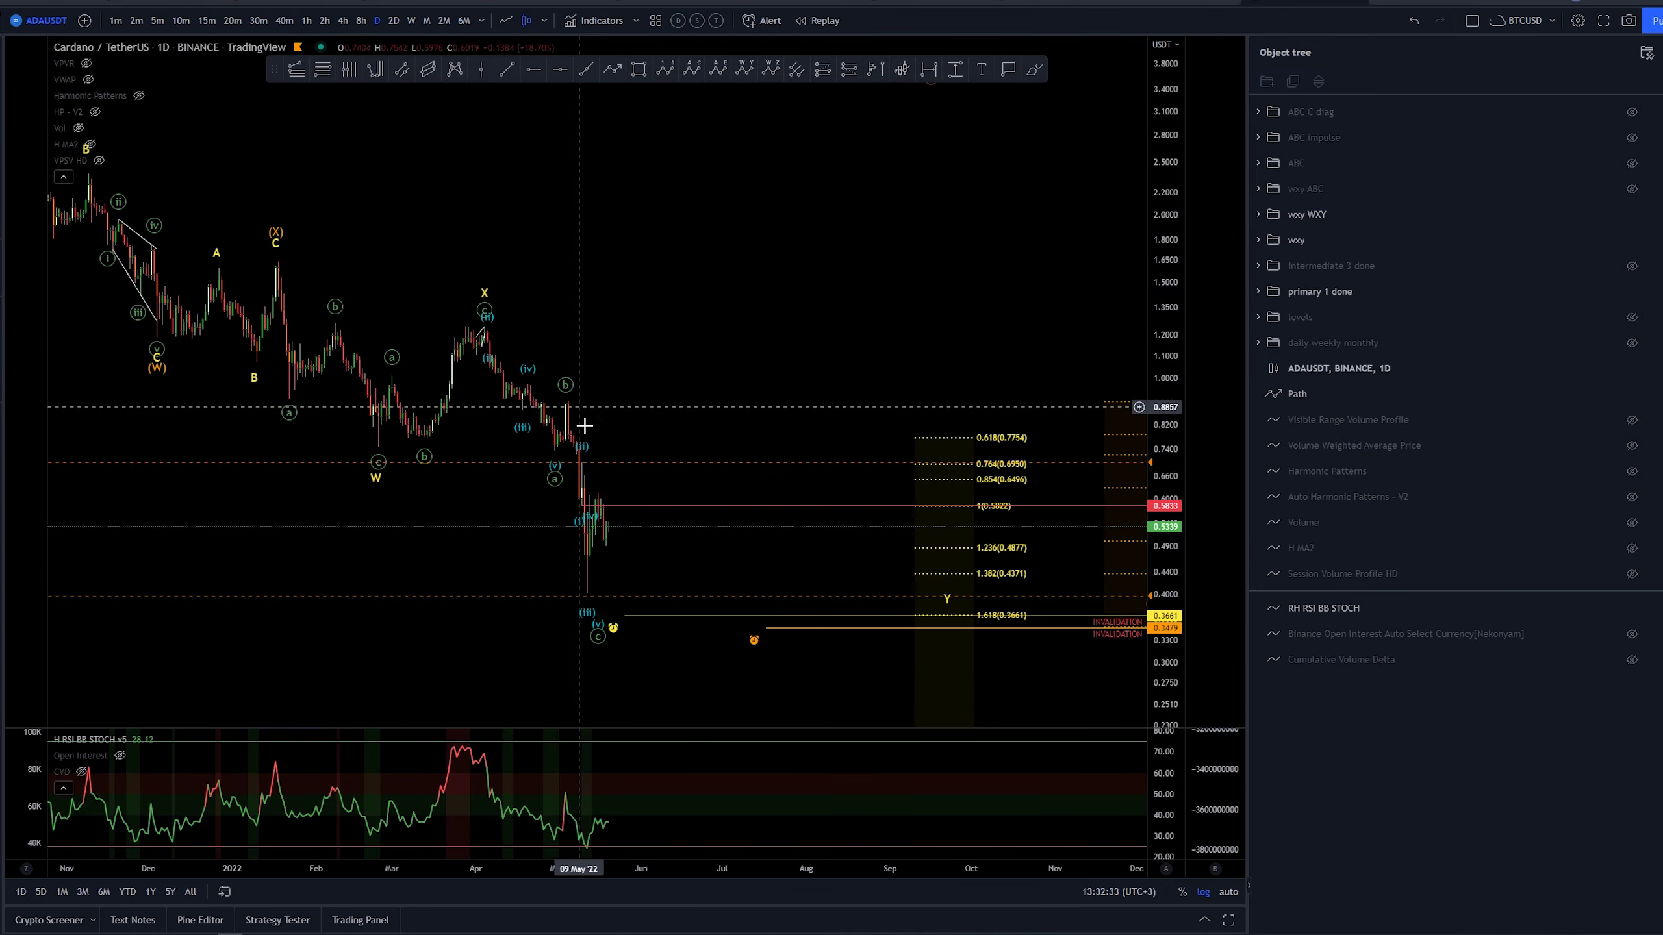
pyautogui.scroll(3, 854, 382)
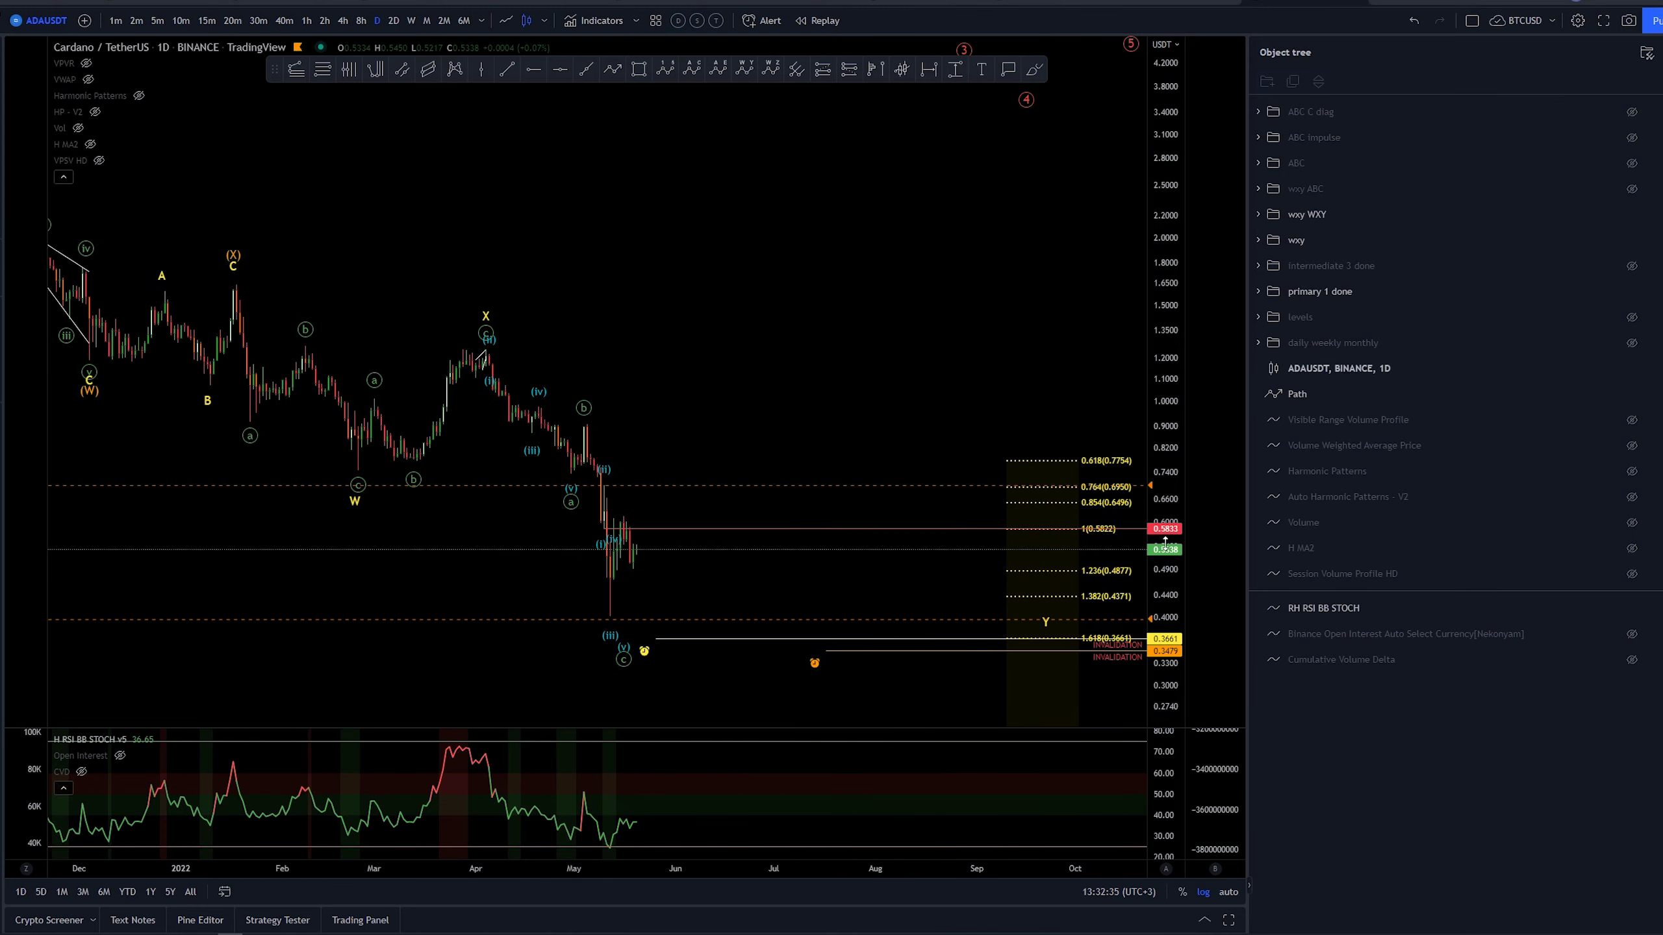
pyautogui.moveTo(1166, 547); pyautogui.dragTo(1165, 480)
pyautogui.scroll(2, 683, 348)
pyautogui.moveTo(683, 332); pyautogui.dragTo(806, 260)
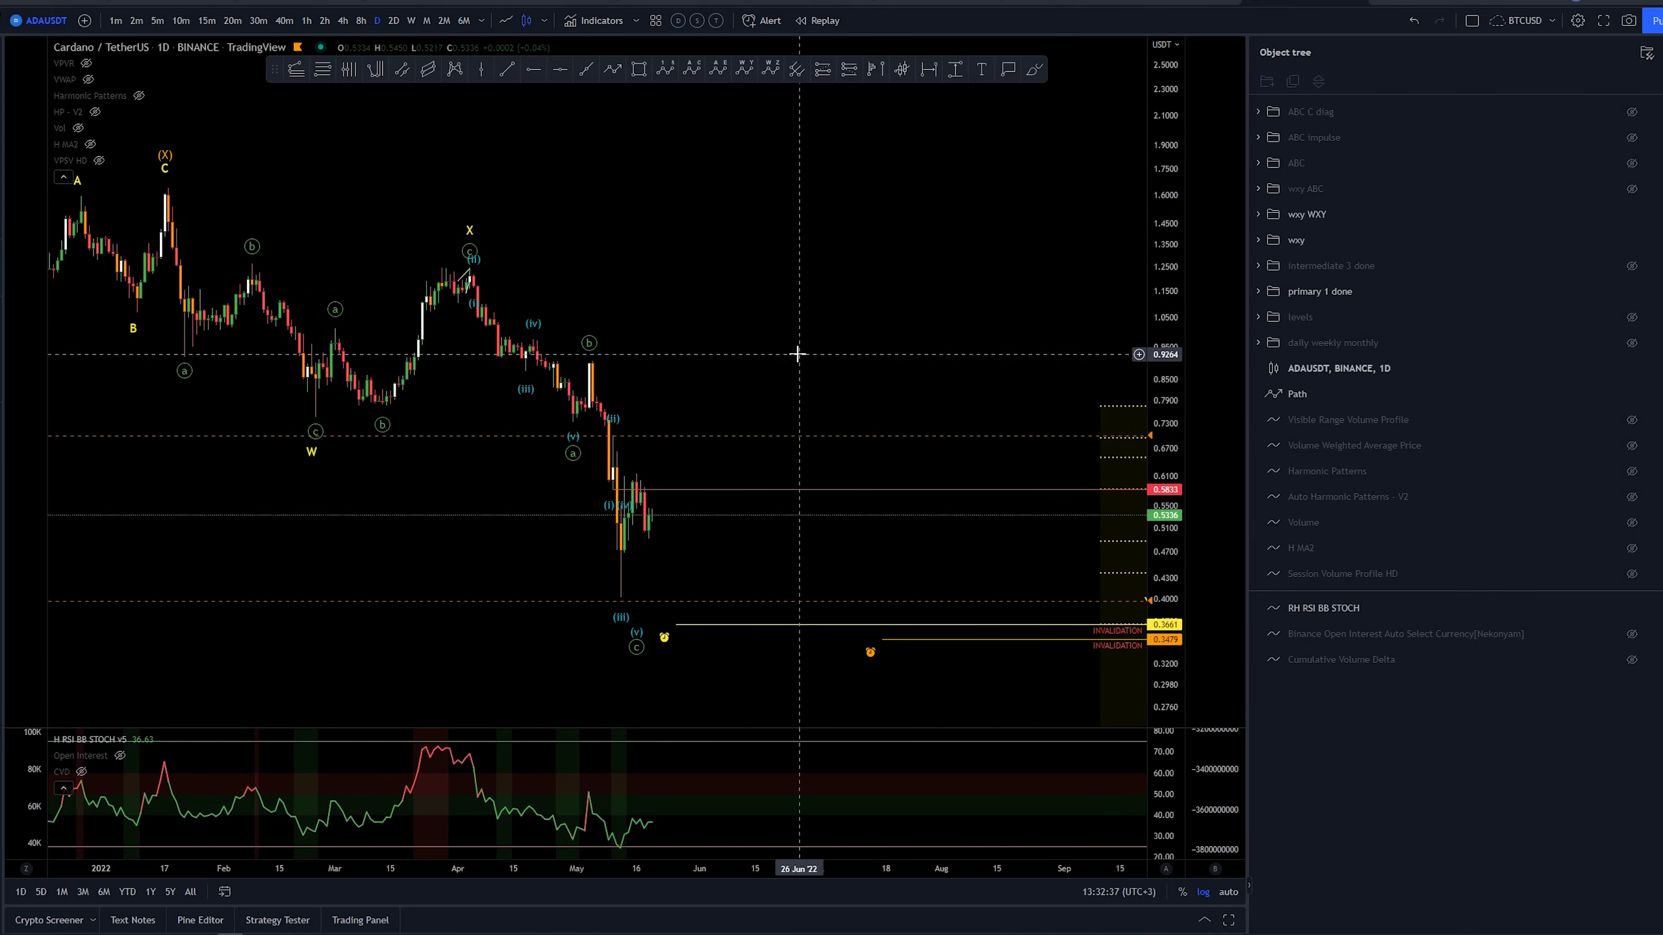
# - Set the chart to the 1h timeframe and frame the decline from wave X to the projected wave (v)
pyautogui.click(306, 20)
pyautogui.rightClick(668, 177)
pyautogui.press('Escape')
pyautogui.scroll(-6, 801, 394)
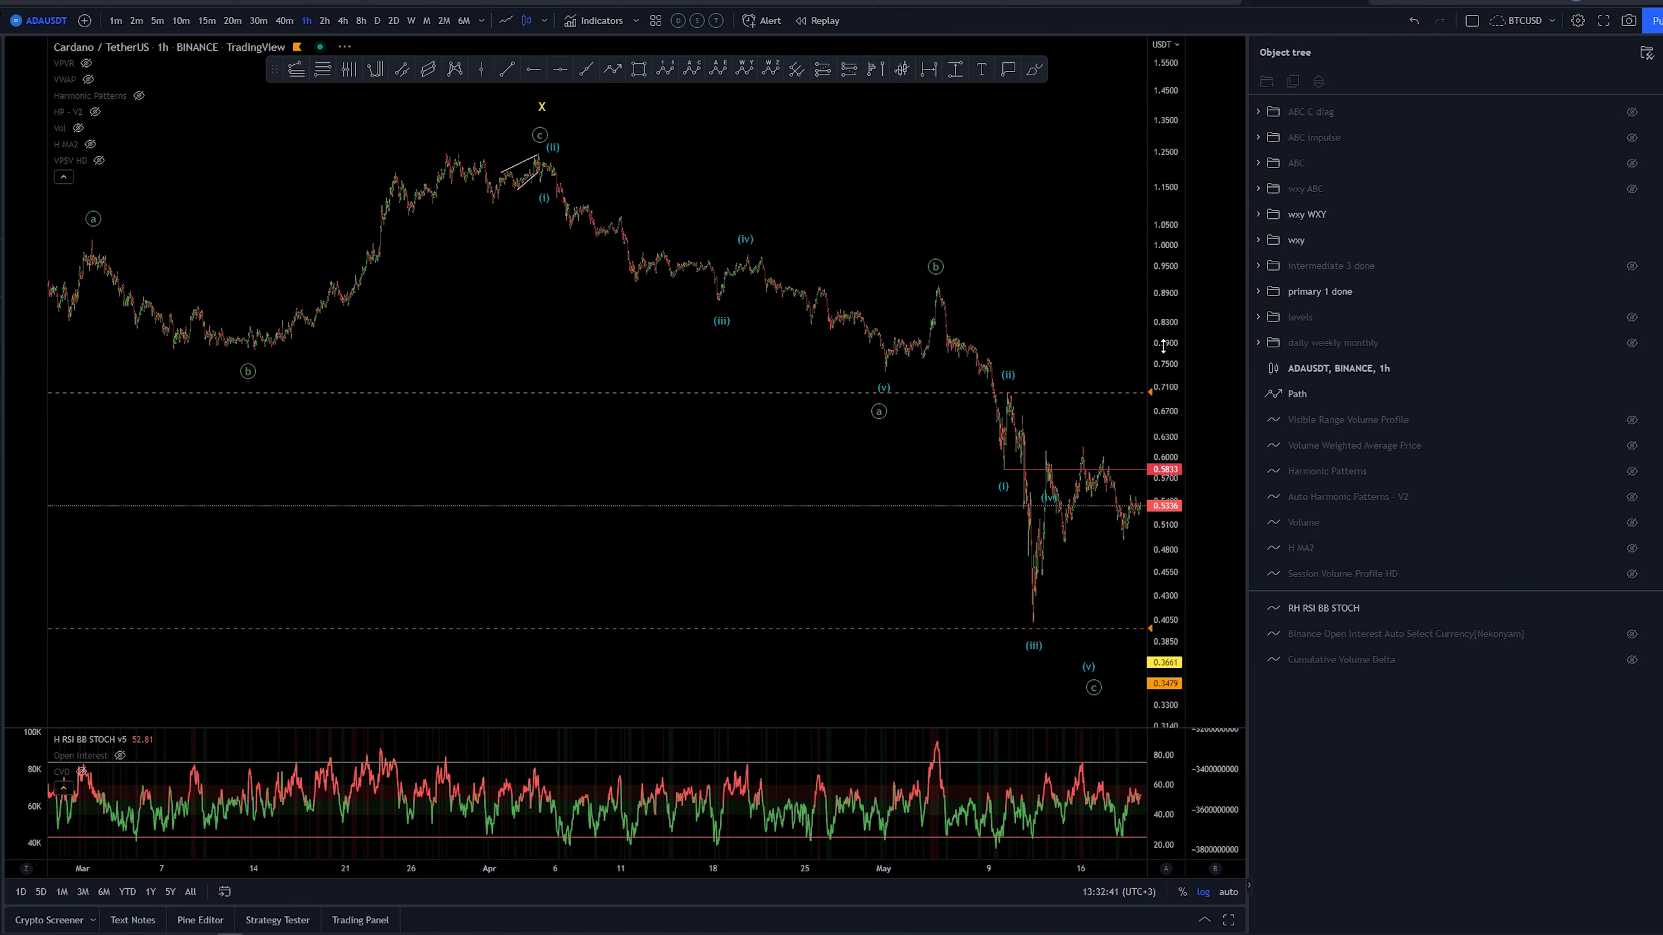
pyautogui.moveTo(1162, 358); pyautogui.dragTo(1162, 417)
pyautogui.moveTo(1071, 237); pyautogui.dragTo(774, 246)
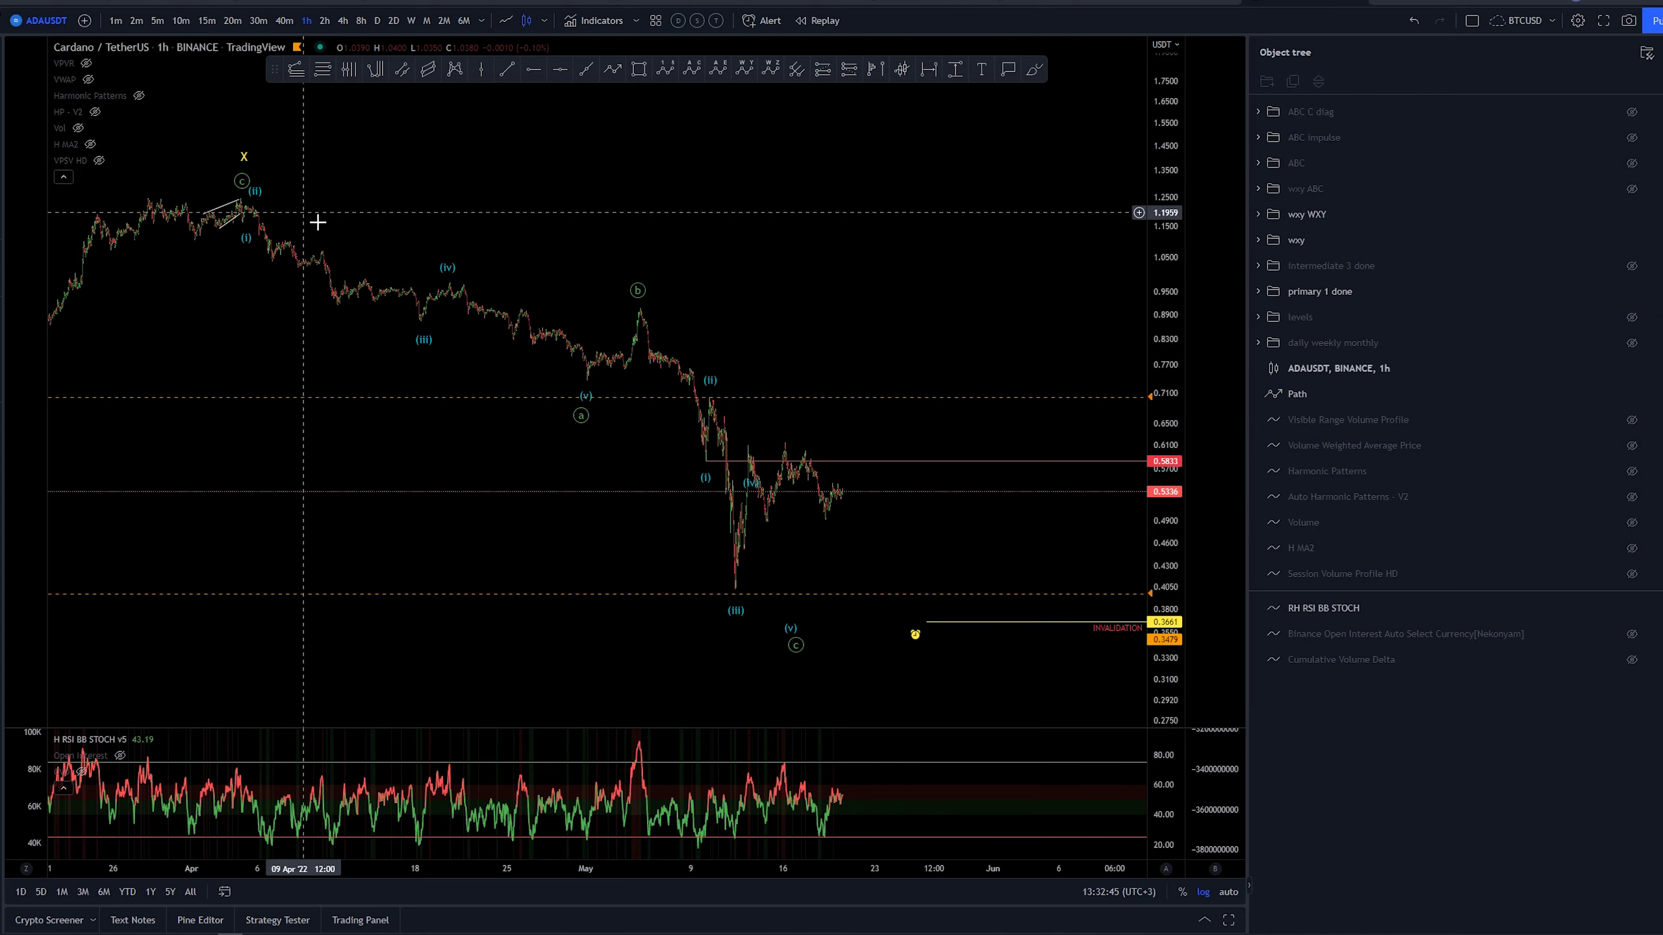
pyautogui.scroll(-3, 668, 453)
pyautogui.moveTo(668, 453); pyautogui.dragTo(378, 408)
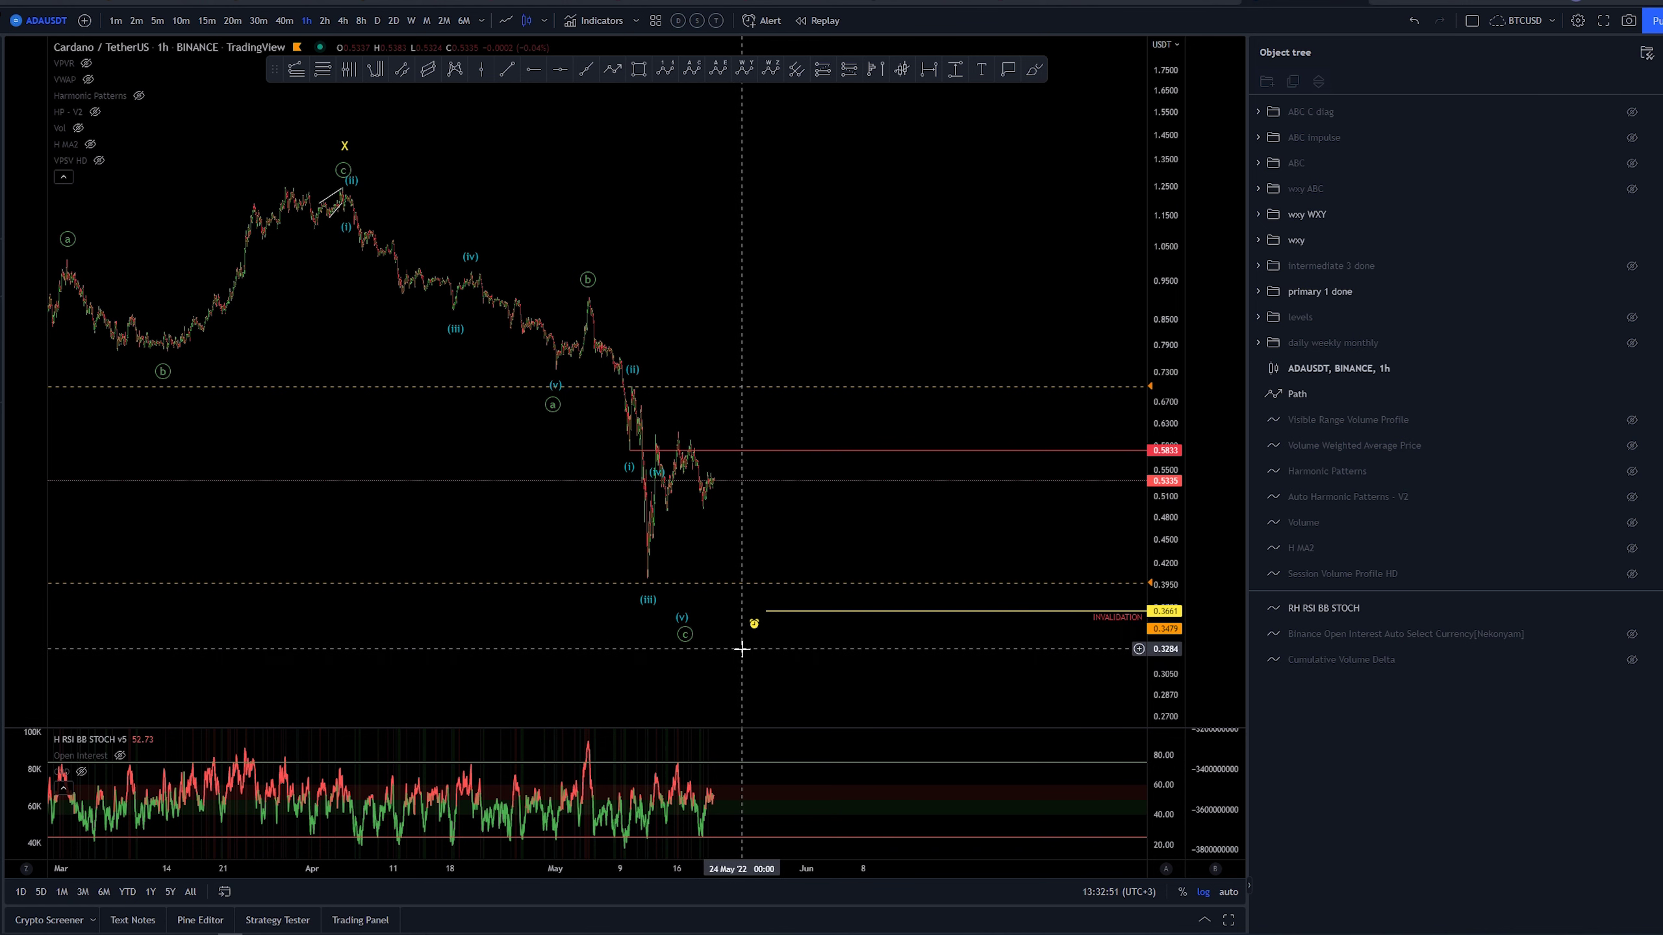
# - Move the blue wave (iv) label onto the recovery high around 16 May 2022
pyautogui.moveTo(756, 653); pyautogui.dragTo(808, 663)
pyautogui.moveTo(932, 532); pyautogui.dragTo(984, 551)
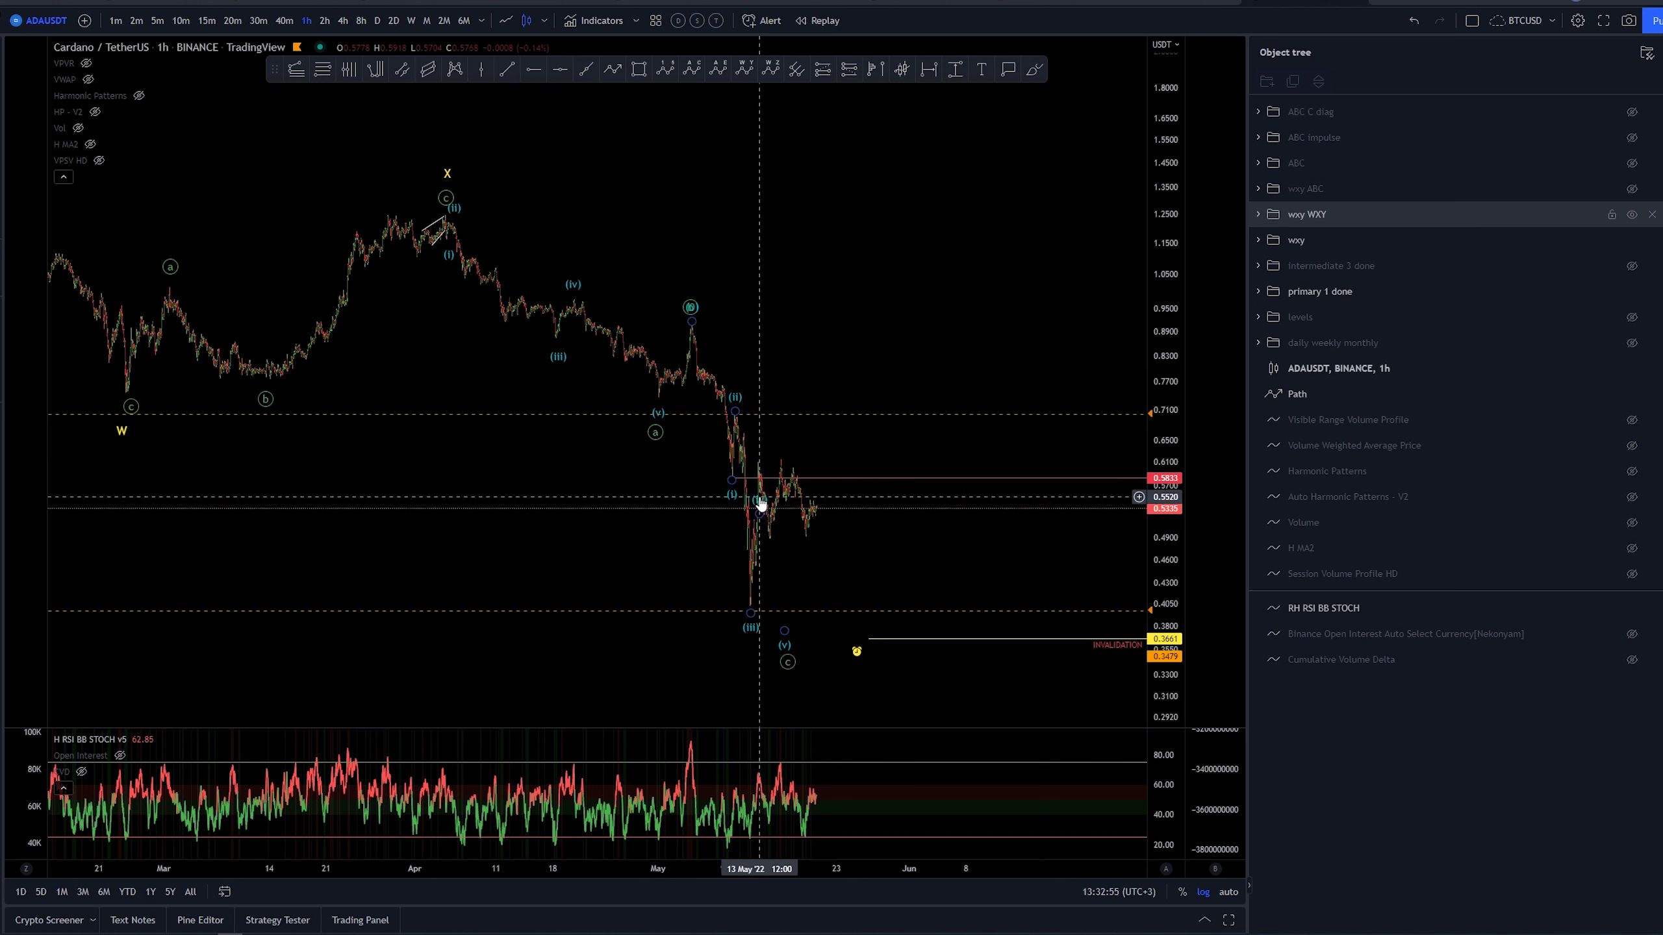
pyautogui.moveTo(762, 501); pyautogui.dragTo(783, 466)
pyautogui.click(825, 349)
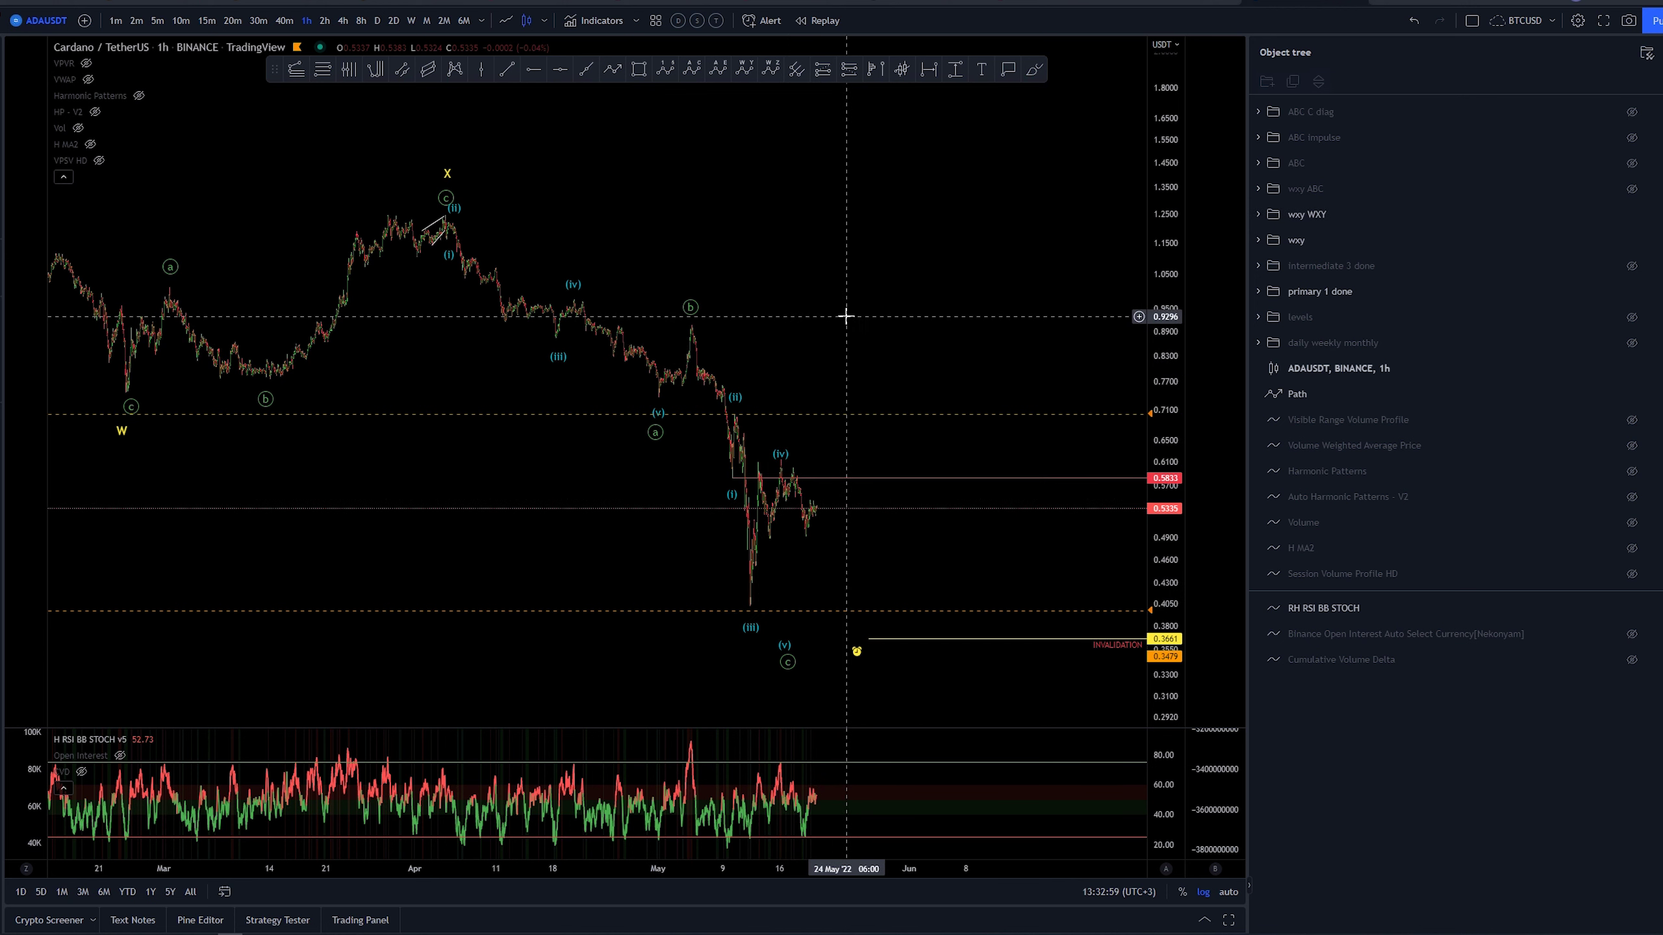
pyautogui.moveTo(850, 316); pyautogui.dragTo(916, 329)
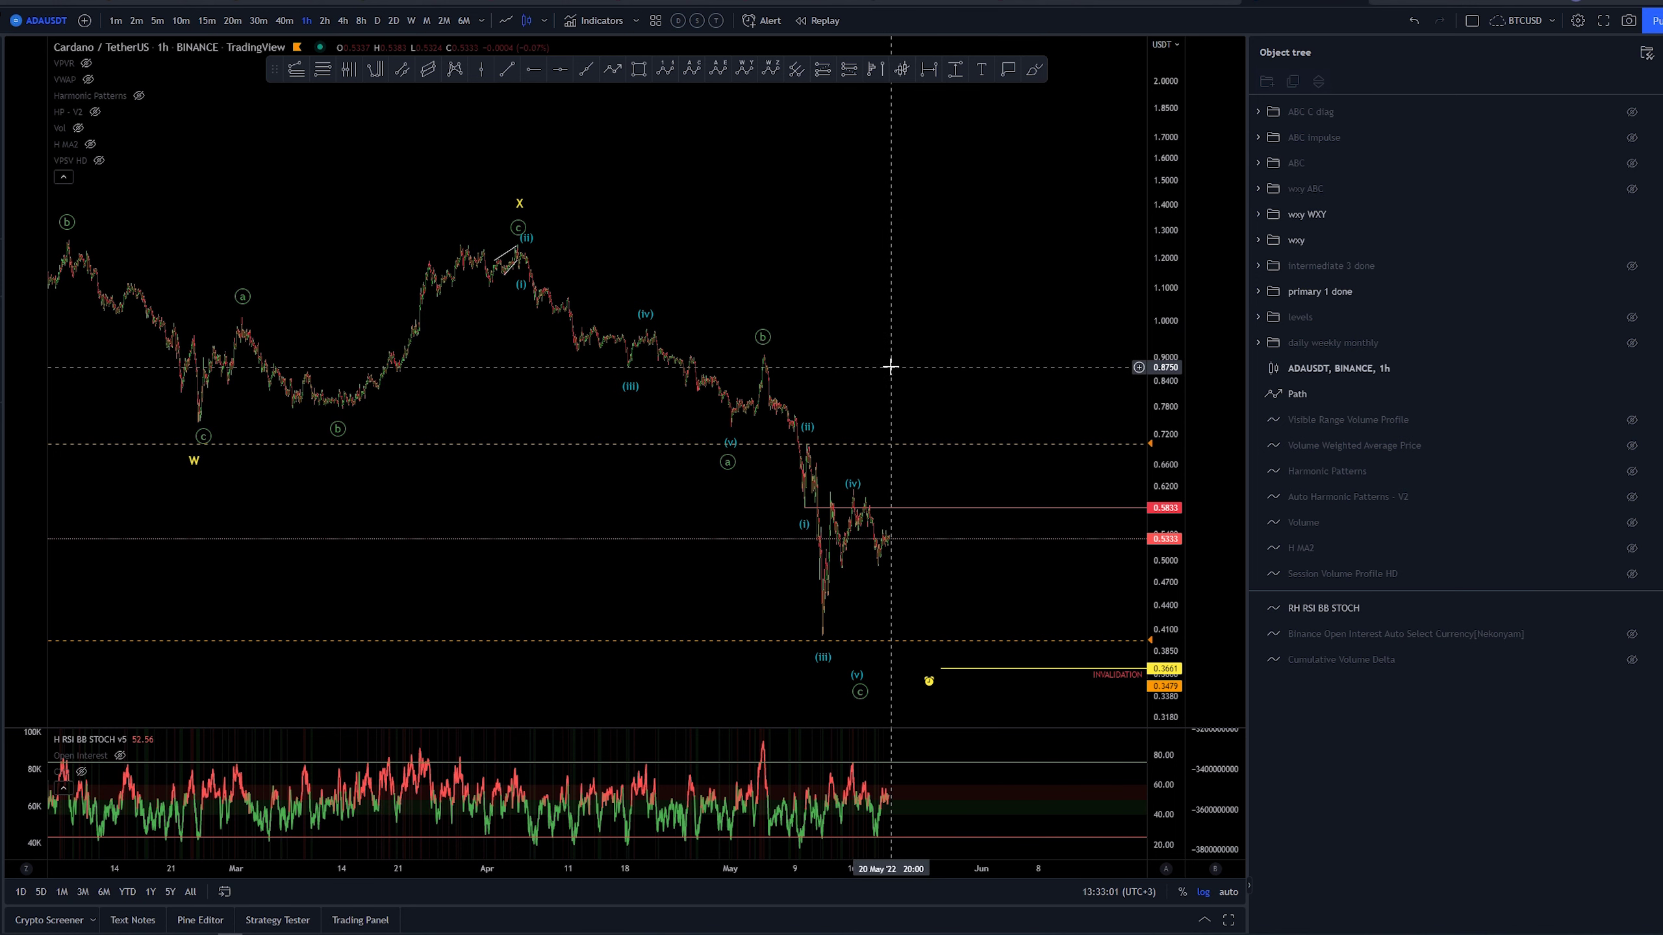
# - Set the chart to the 2h timeframe and replace the "wxy WXY" drawing group with "wxy ABC"
pyautogui.click(324, 21)
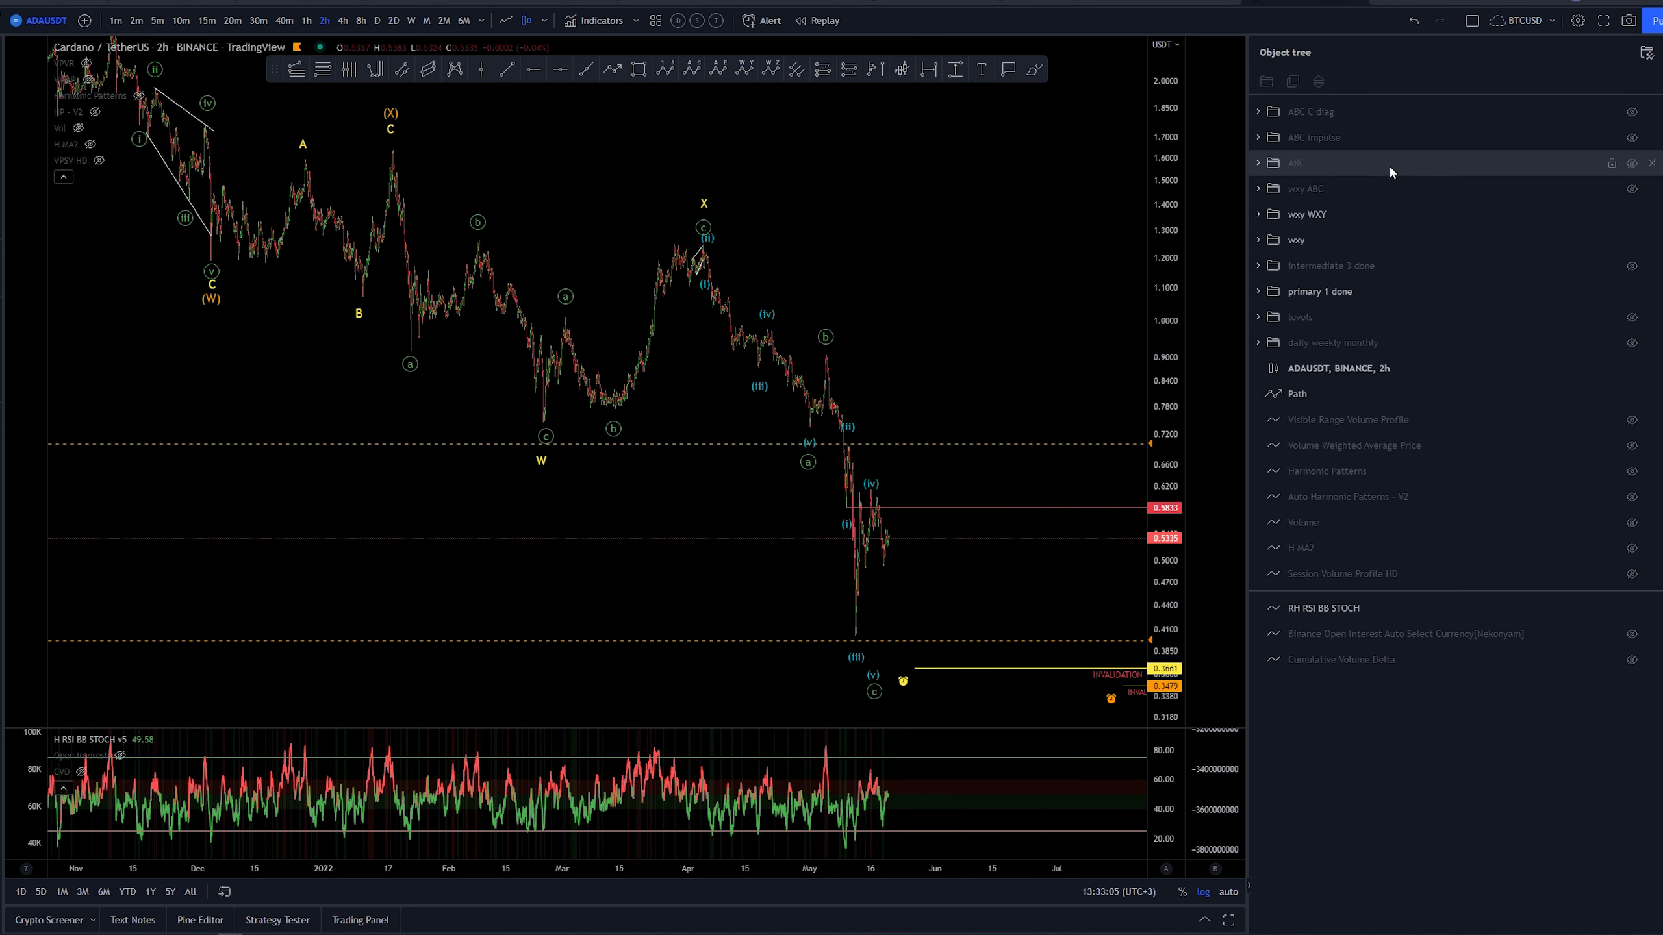
pyautogui.click(1633, 217)
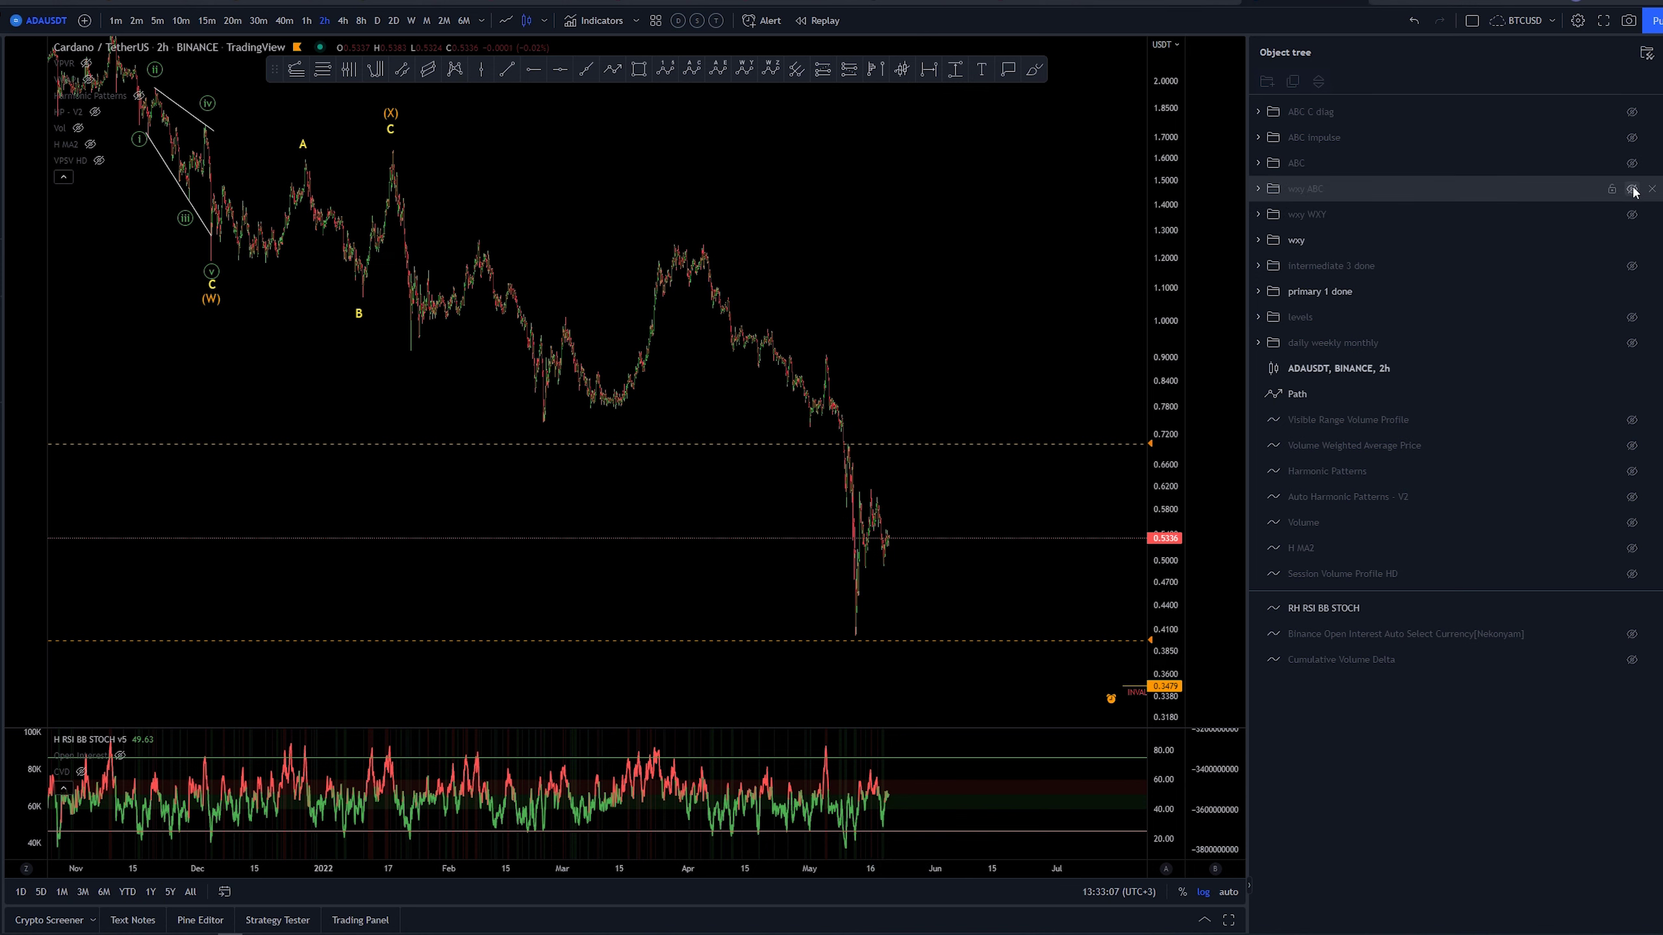
pyautogui.click(1633, 189)
pyautogui.moveTo(1032, 330); pyautogui.dragTo(942, 317)
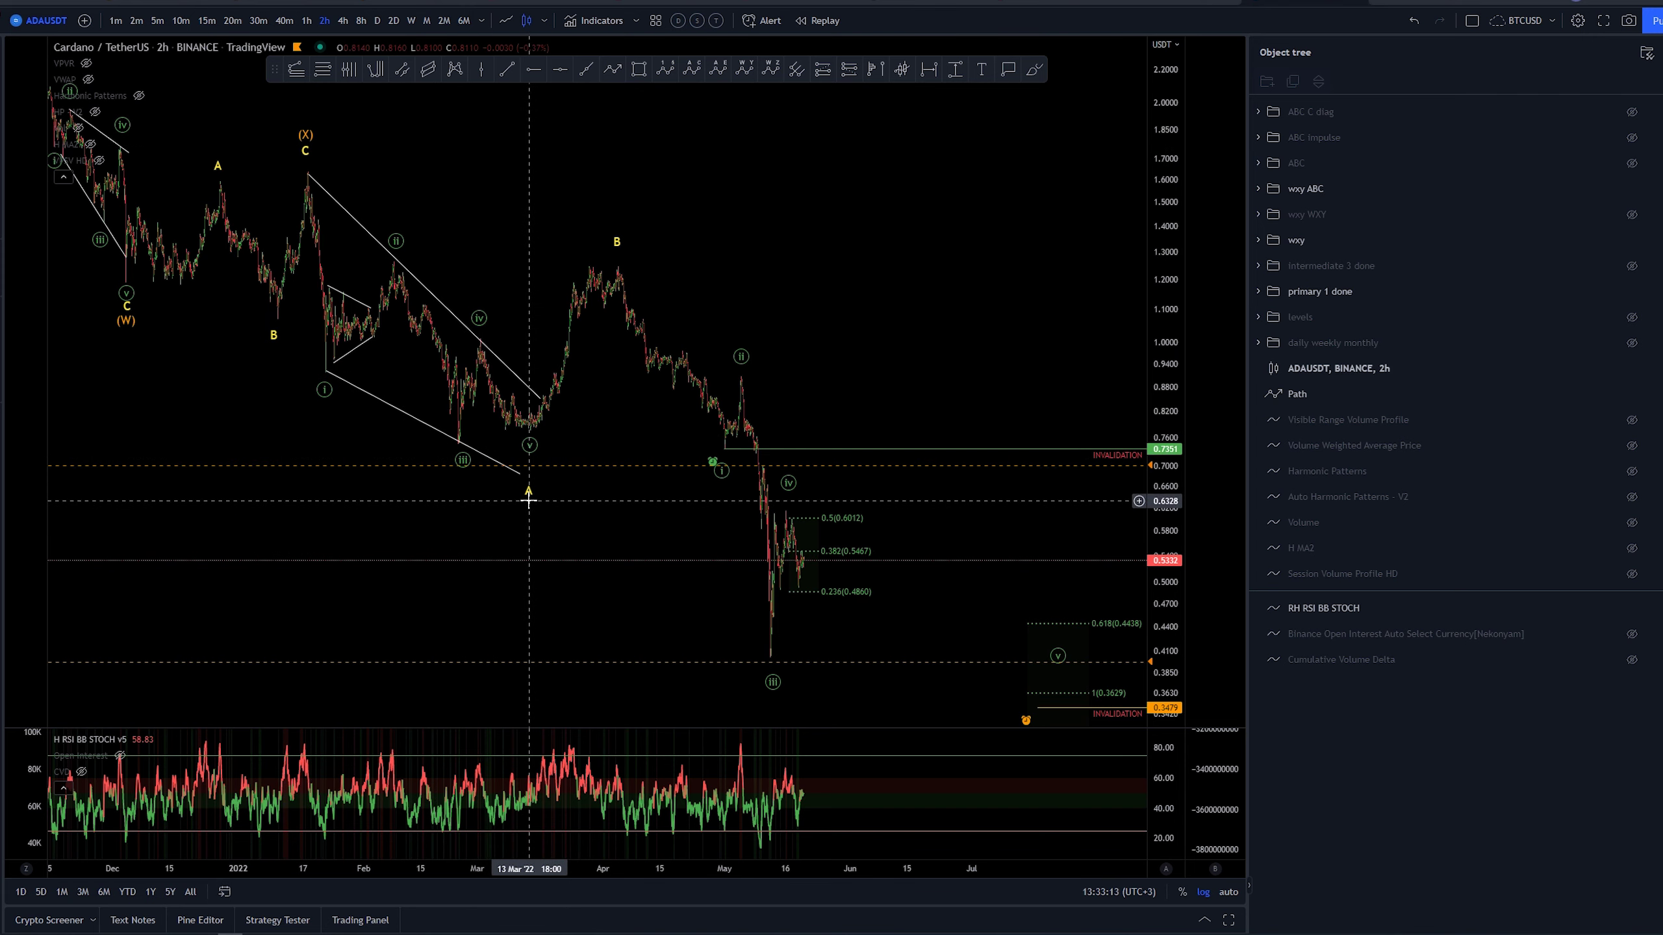
pyautogui.moveTo(877, 286); pyautogui.dragTo(770, 230)
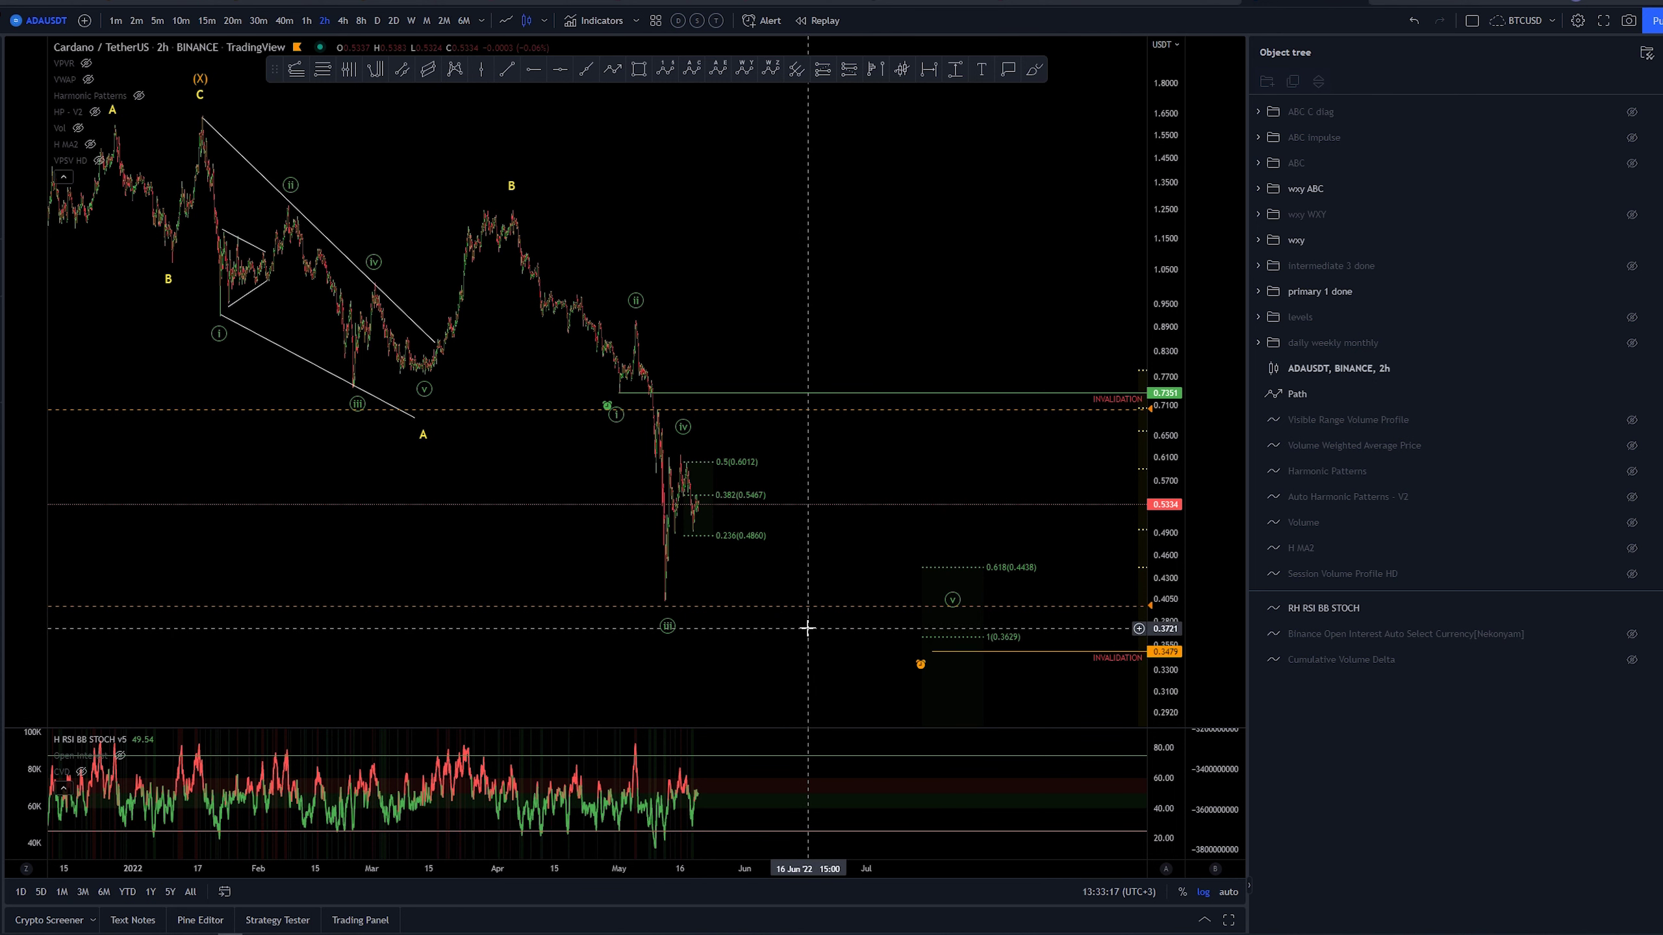
pyautogui.moveTo(1164, 357); pyautogui.dragTo(1163, 390)
pyautogui.click(903, 494)
pyautogui.moveTo(902, 488); pyautogui.dragTo(854, 471)
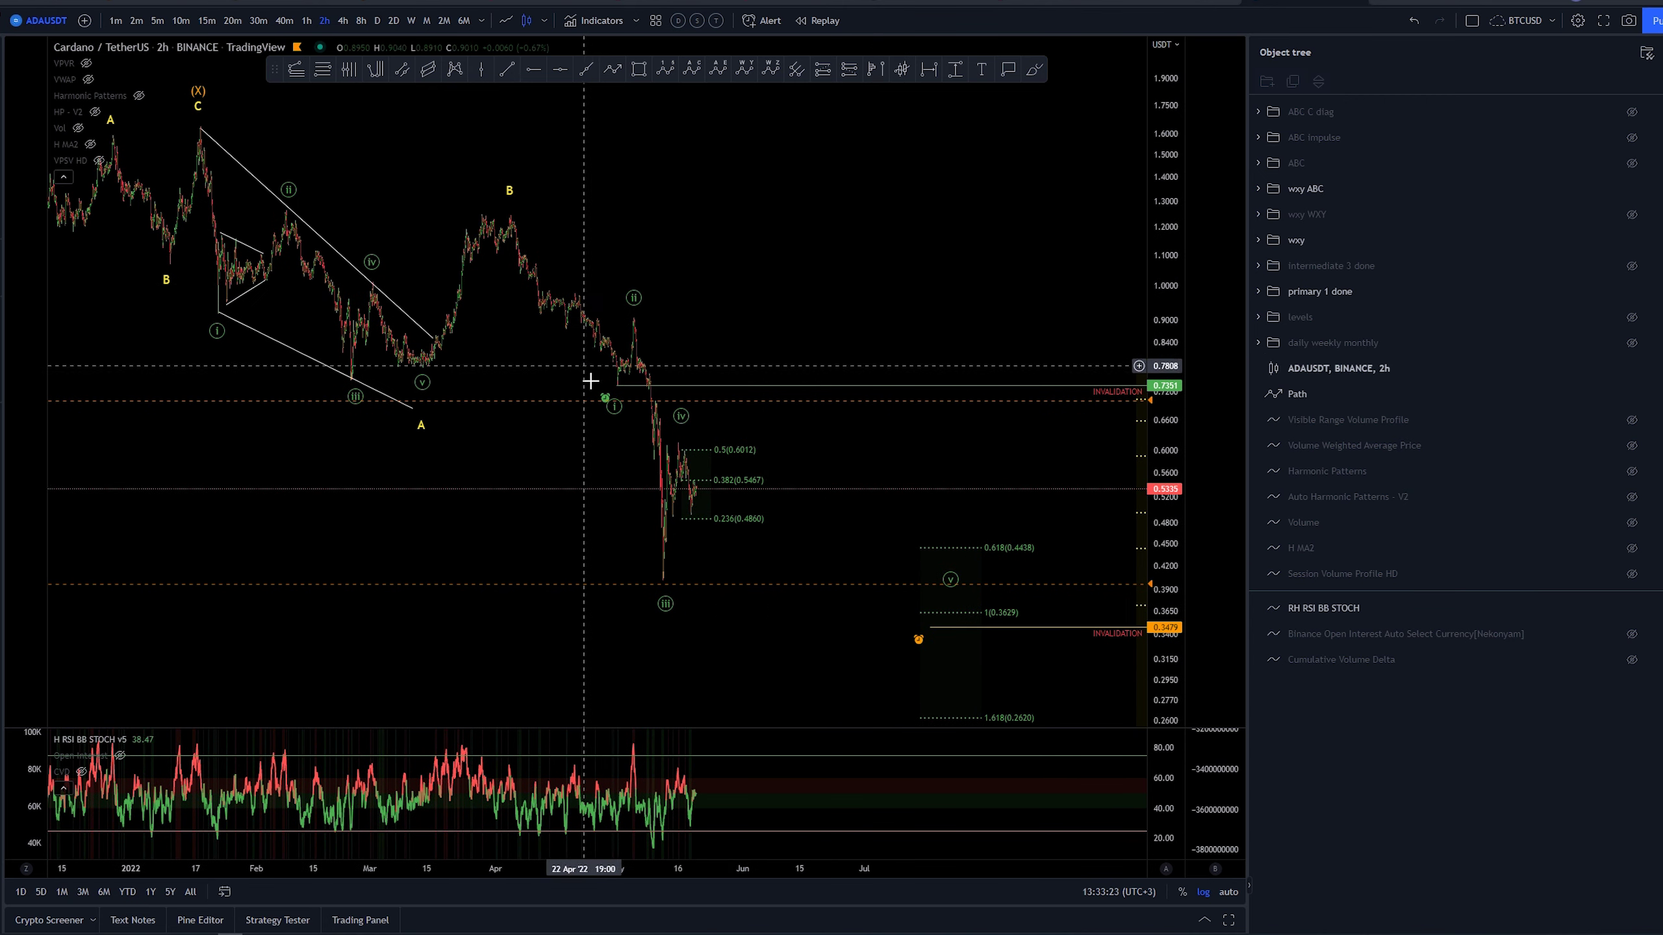
# - Draw a three-leg zigzag path from the wave (iii) low up, down, and up to about 0.67
pyautogui.click(701, 458)
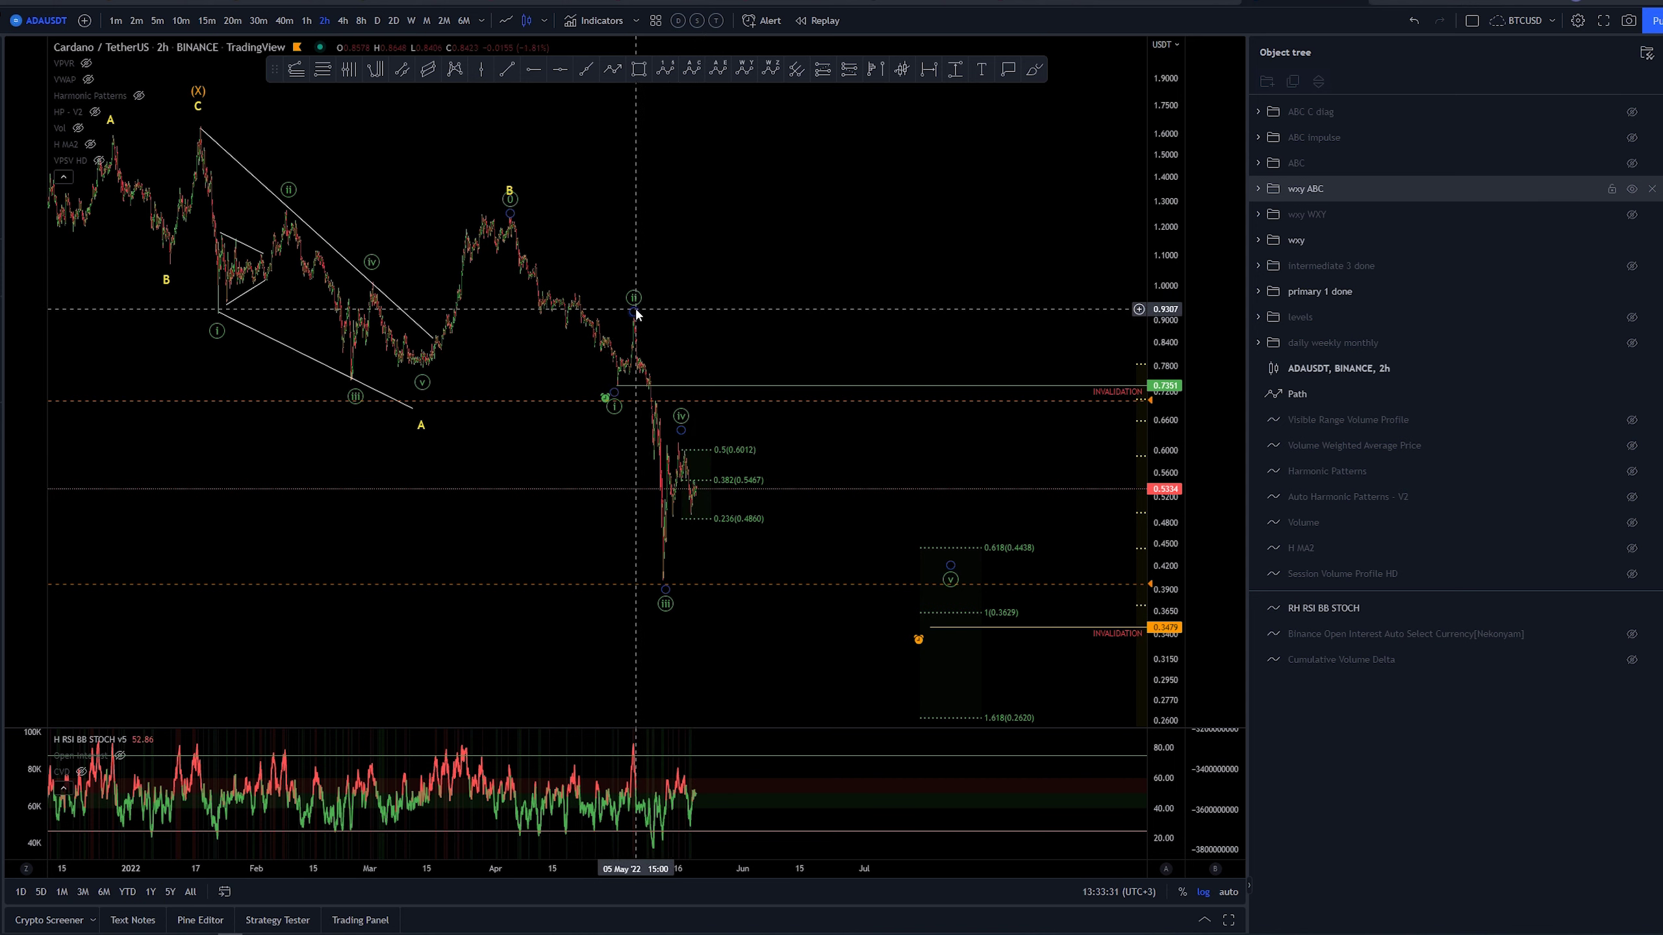
pyautogui.moveTo(835, 446); pyautogui.dragTo(985, 444)
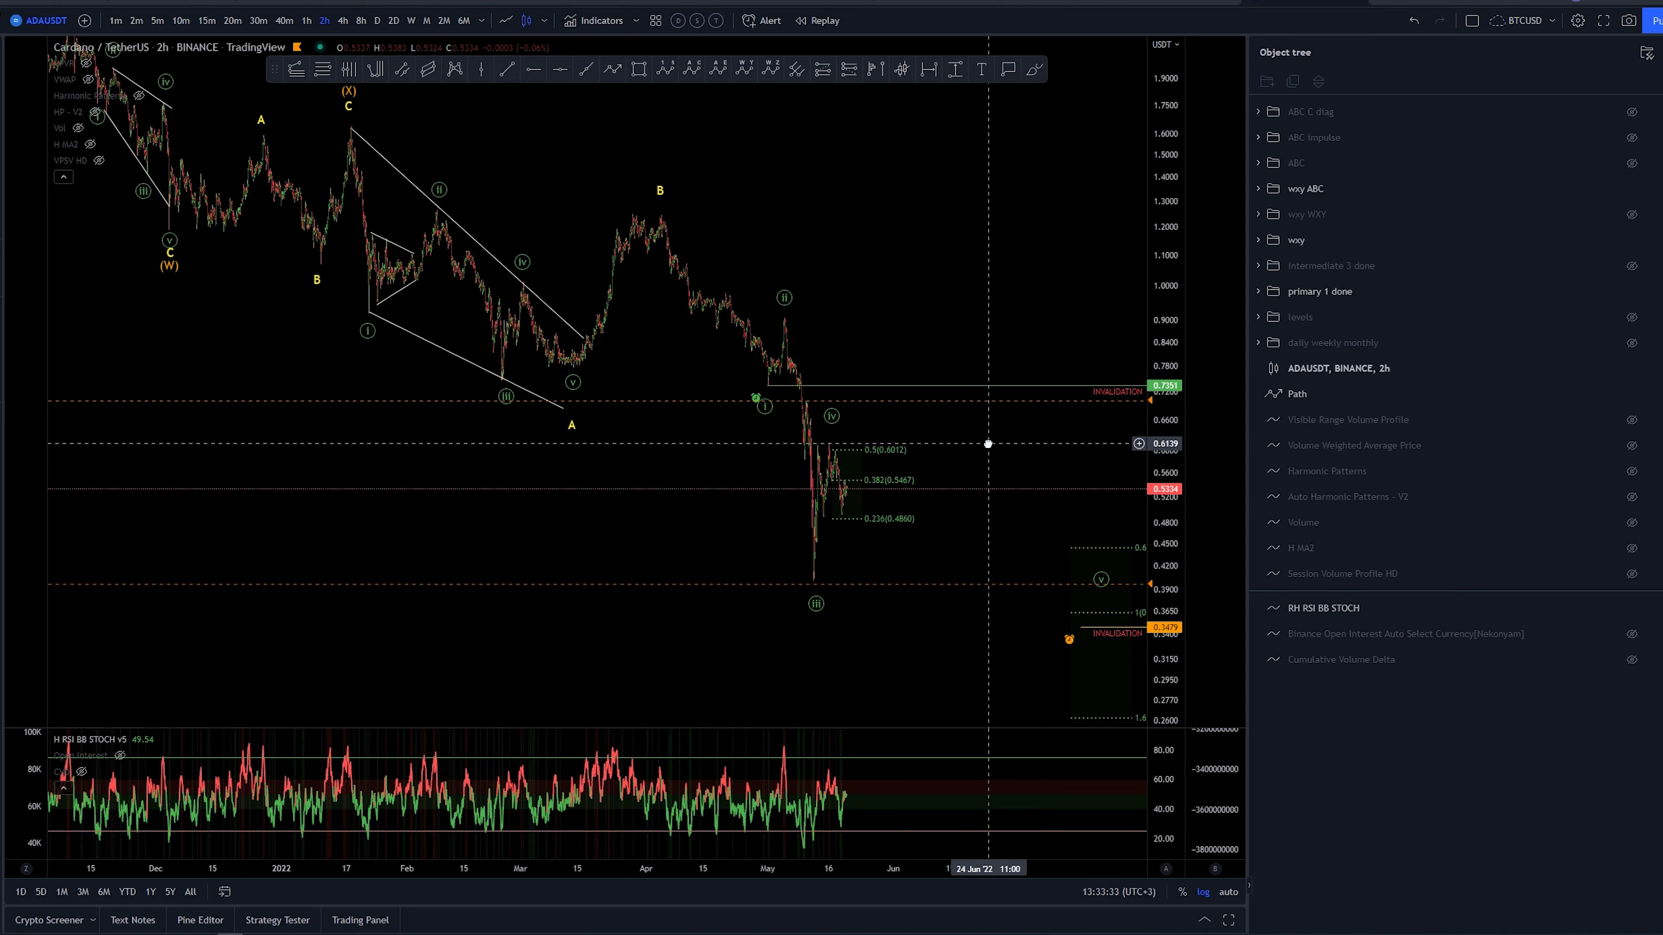
pyautogui.scroll(2, 1067, 464)
pyautogui.scroll(3, 920, 460)
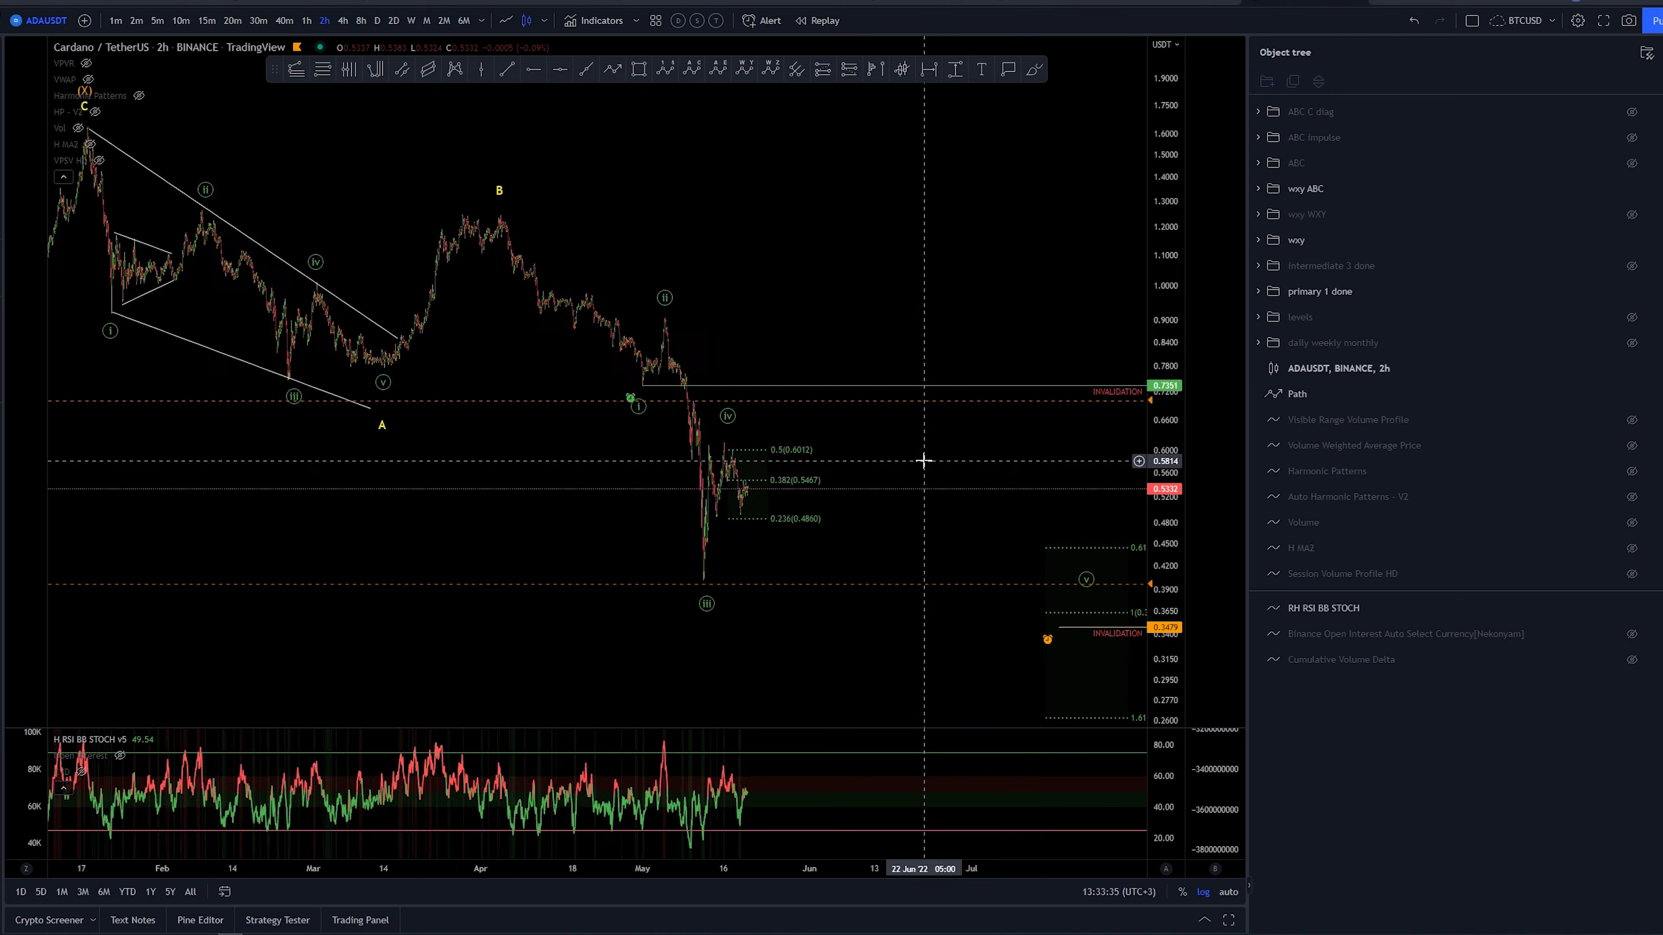
pyautogui.scroll(2, 796, 445)
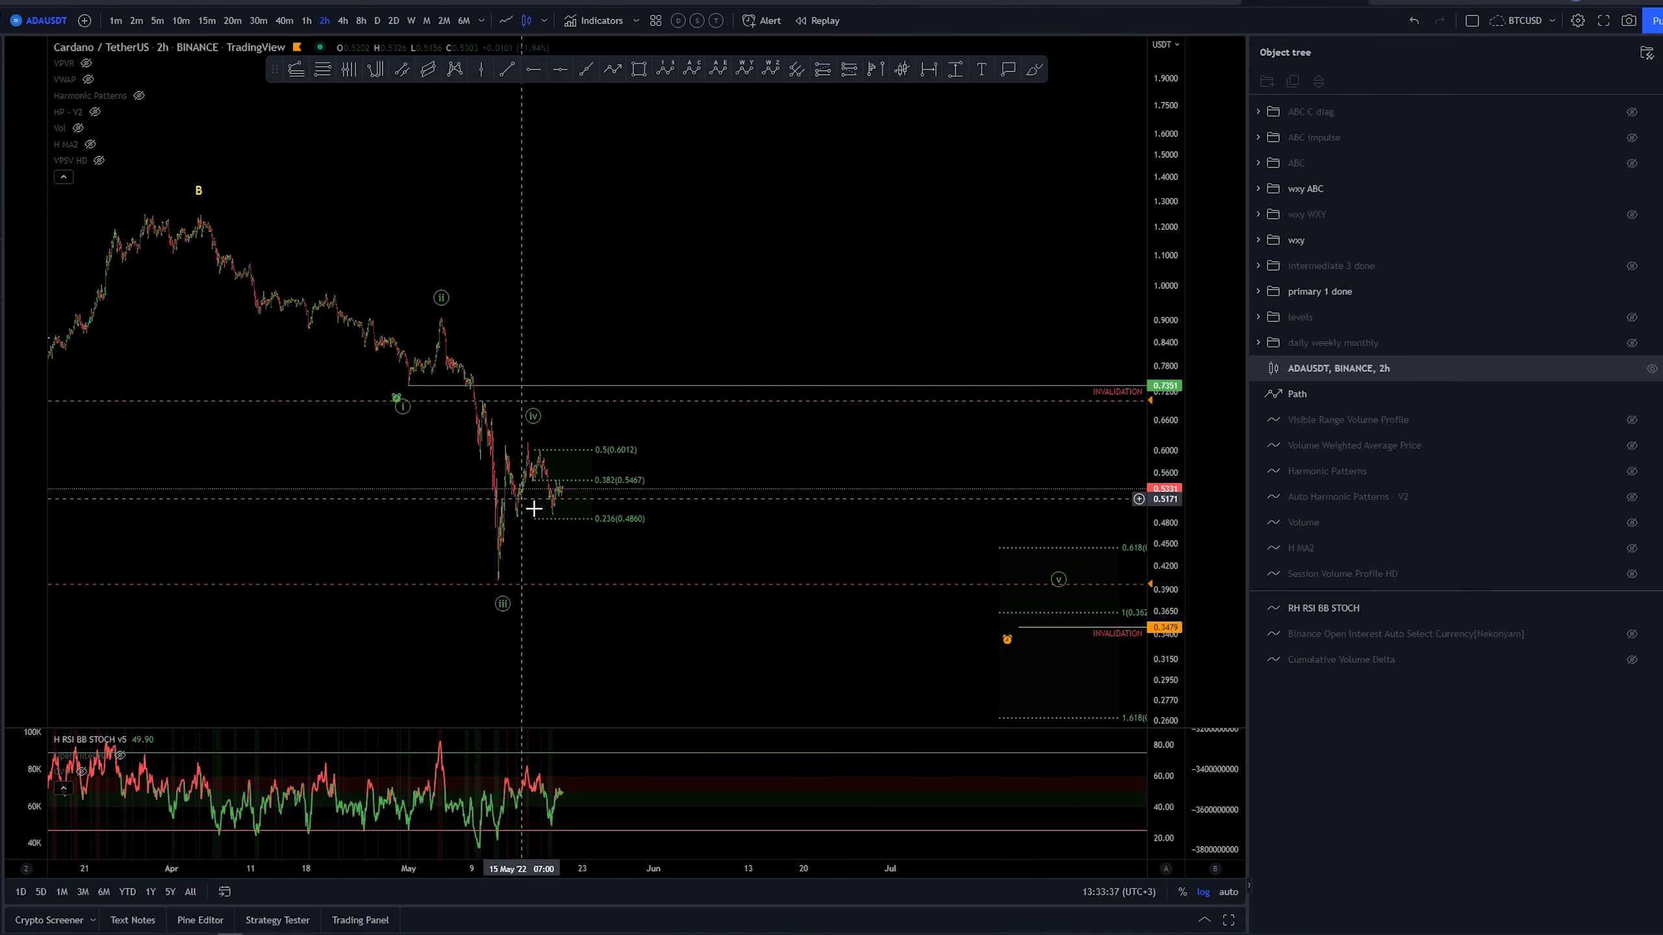
pyautogui.click(612, 69)
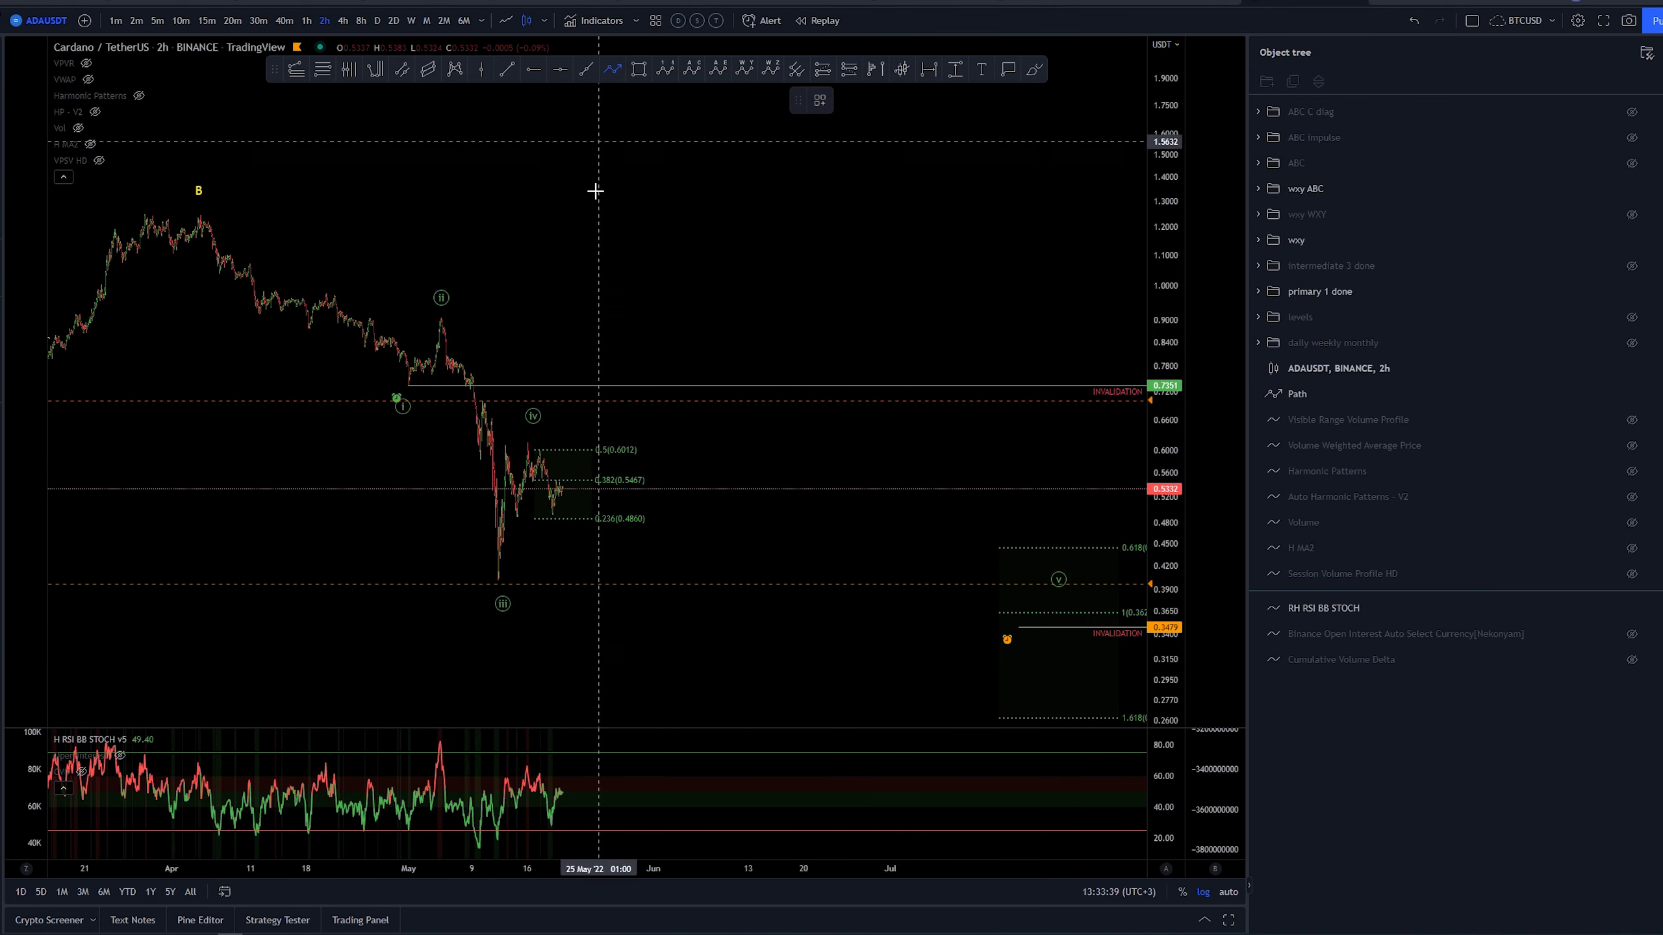
pyautogui.click(501, 577)
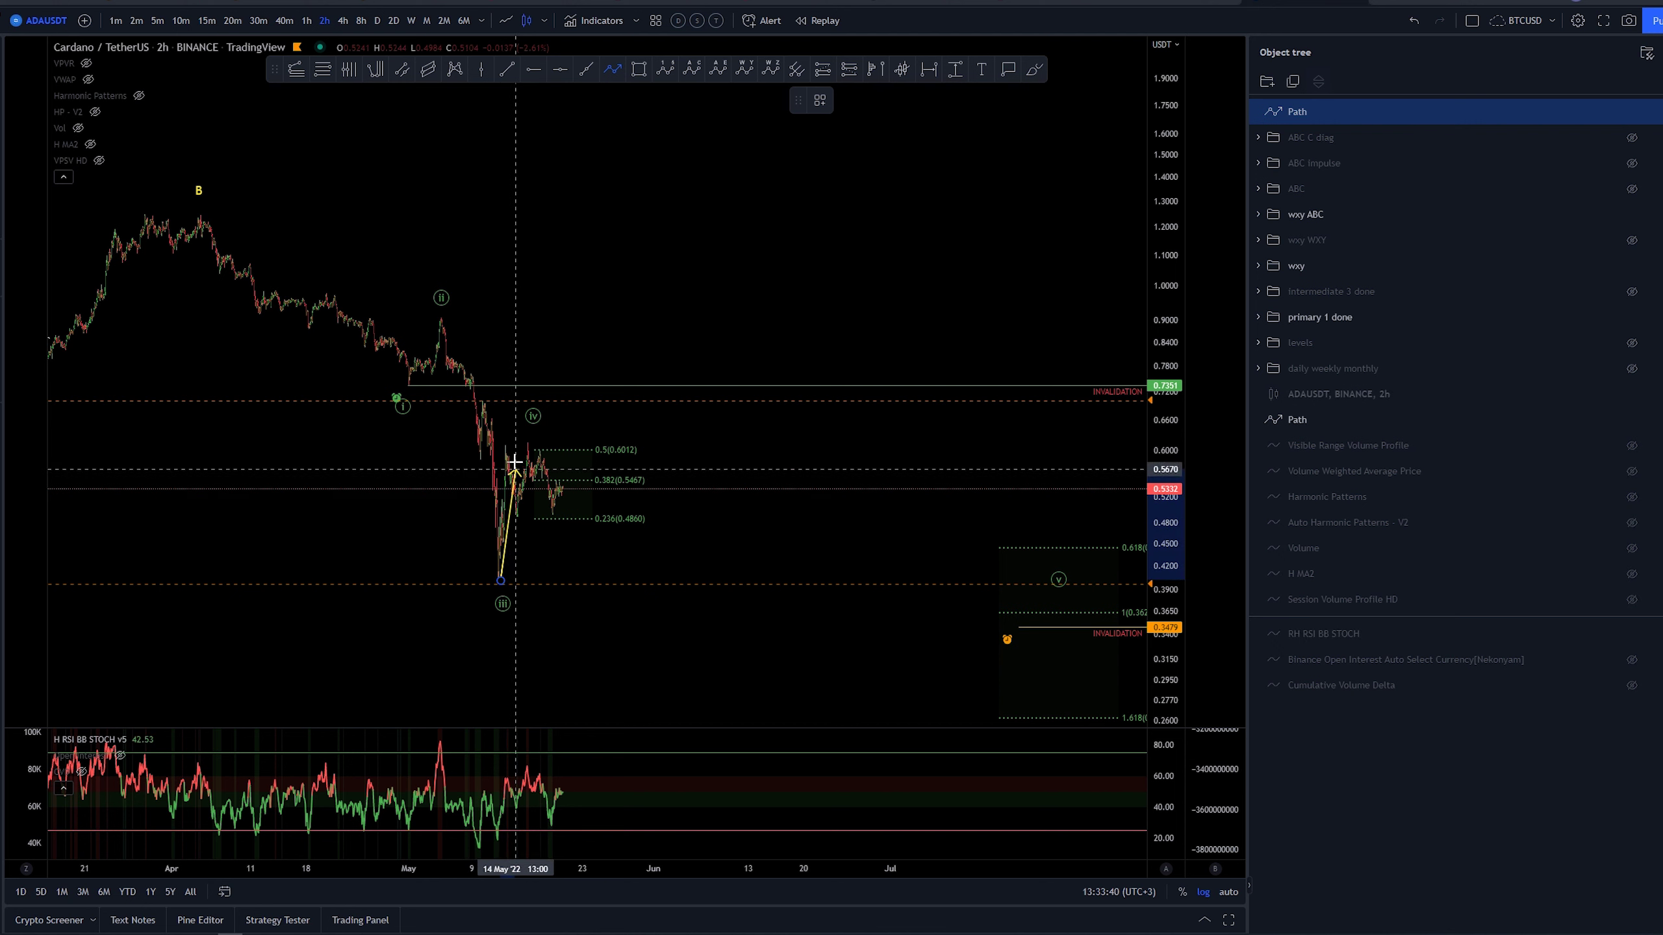
pyautogui.click(557, 524)
pyautogui.doubleClick(575, 413)
pyautogui.moveTo(734, 433); pyautogui.dragTo(898, 453)
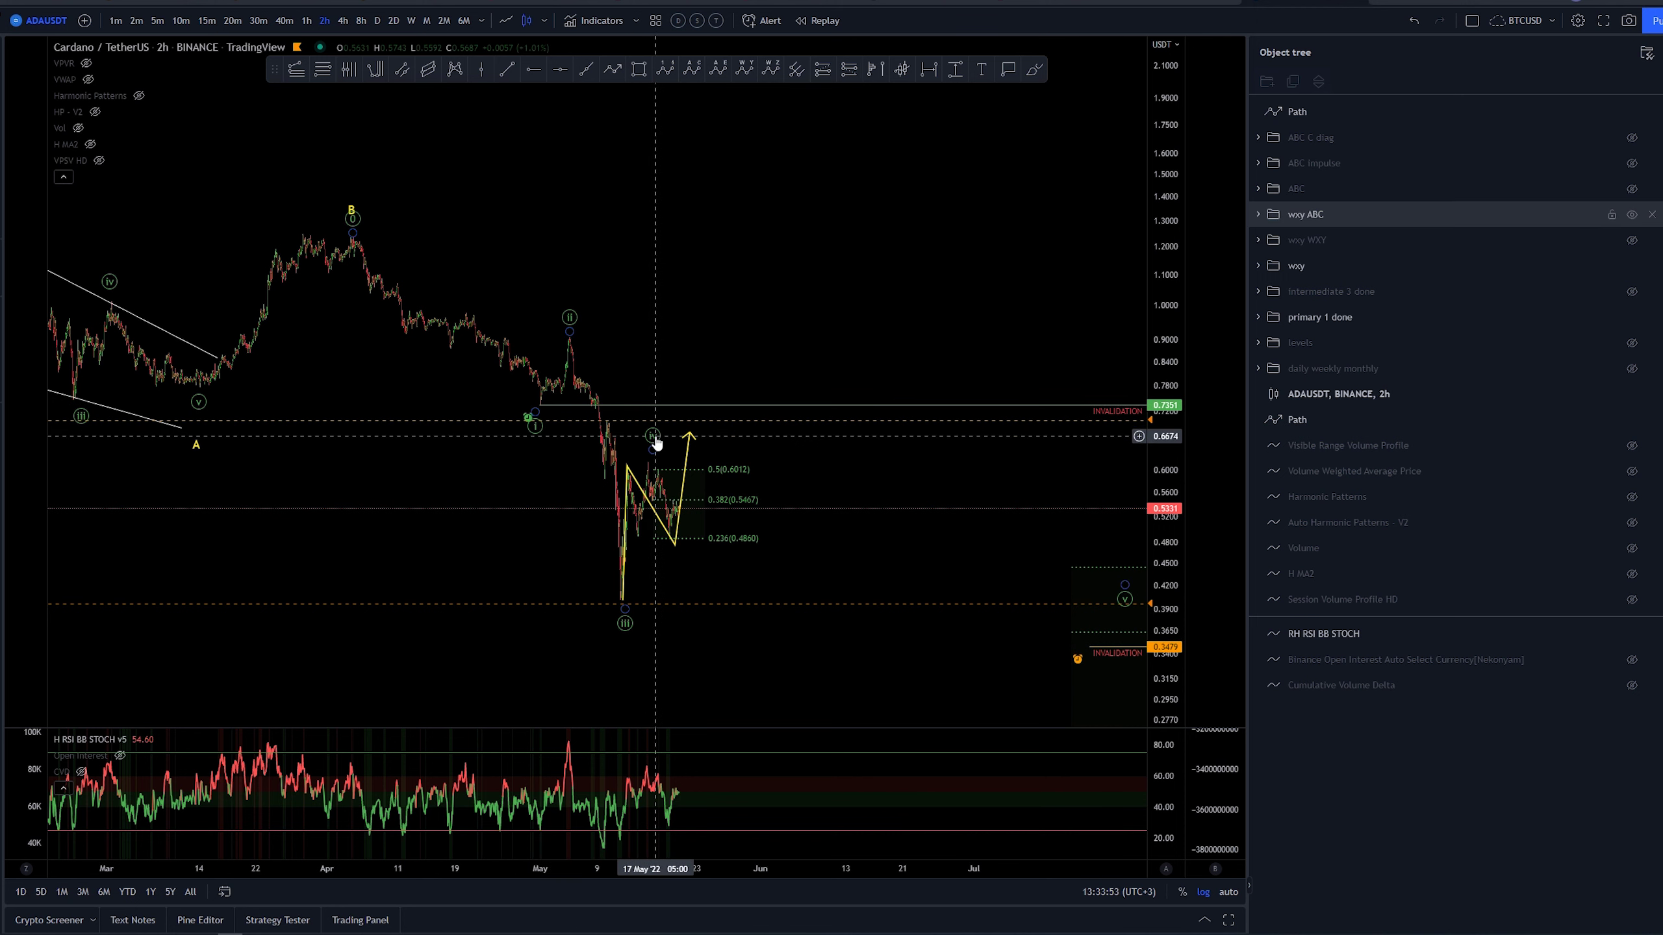
# - Move the green wave (iv) label to the path's arrow tip near 21 May 2022 and delete the path
pyautogui.moveTo(653, 437); pyautogui.dragTo(691, 432)
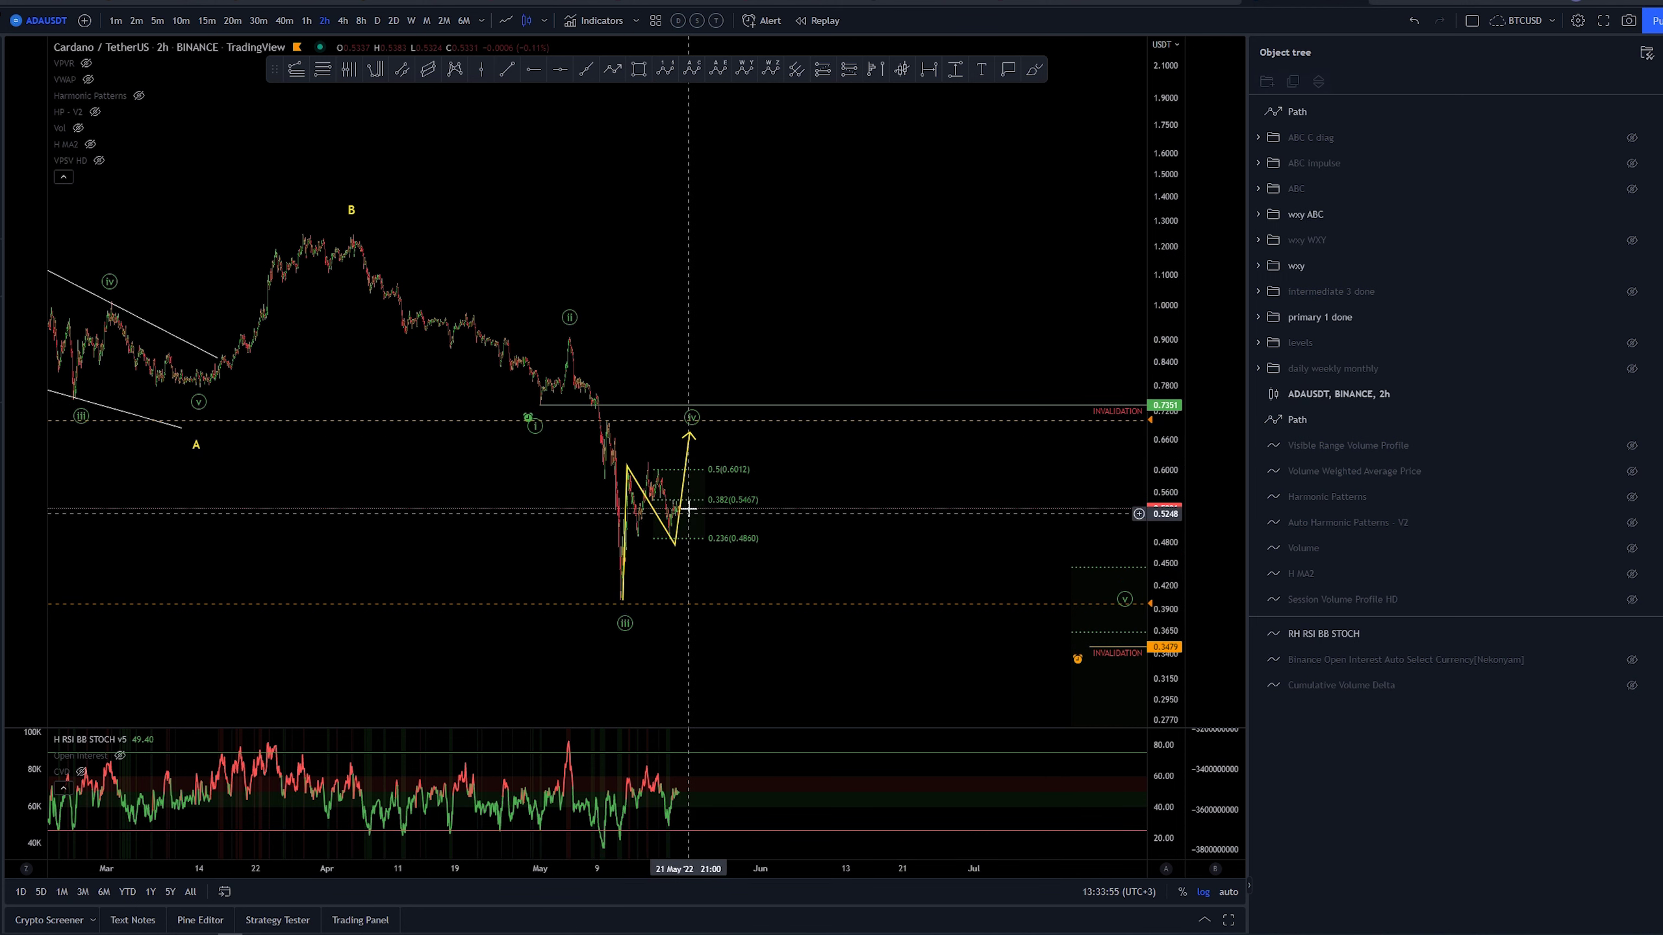
pyautogui.click(685, 466)
pyautogui.press('Delete')
# - Examine the Fibonacci target zones for wave (v), wave C and wave (Y) against the invalidation levels
pyautogui.scroll(-5, 850, 493)
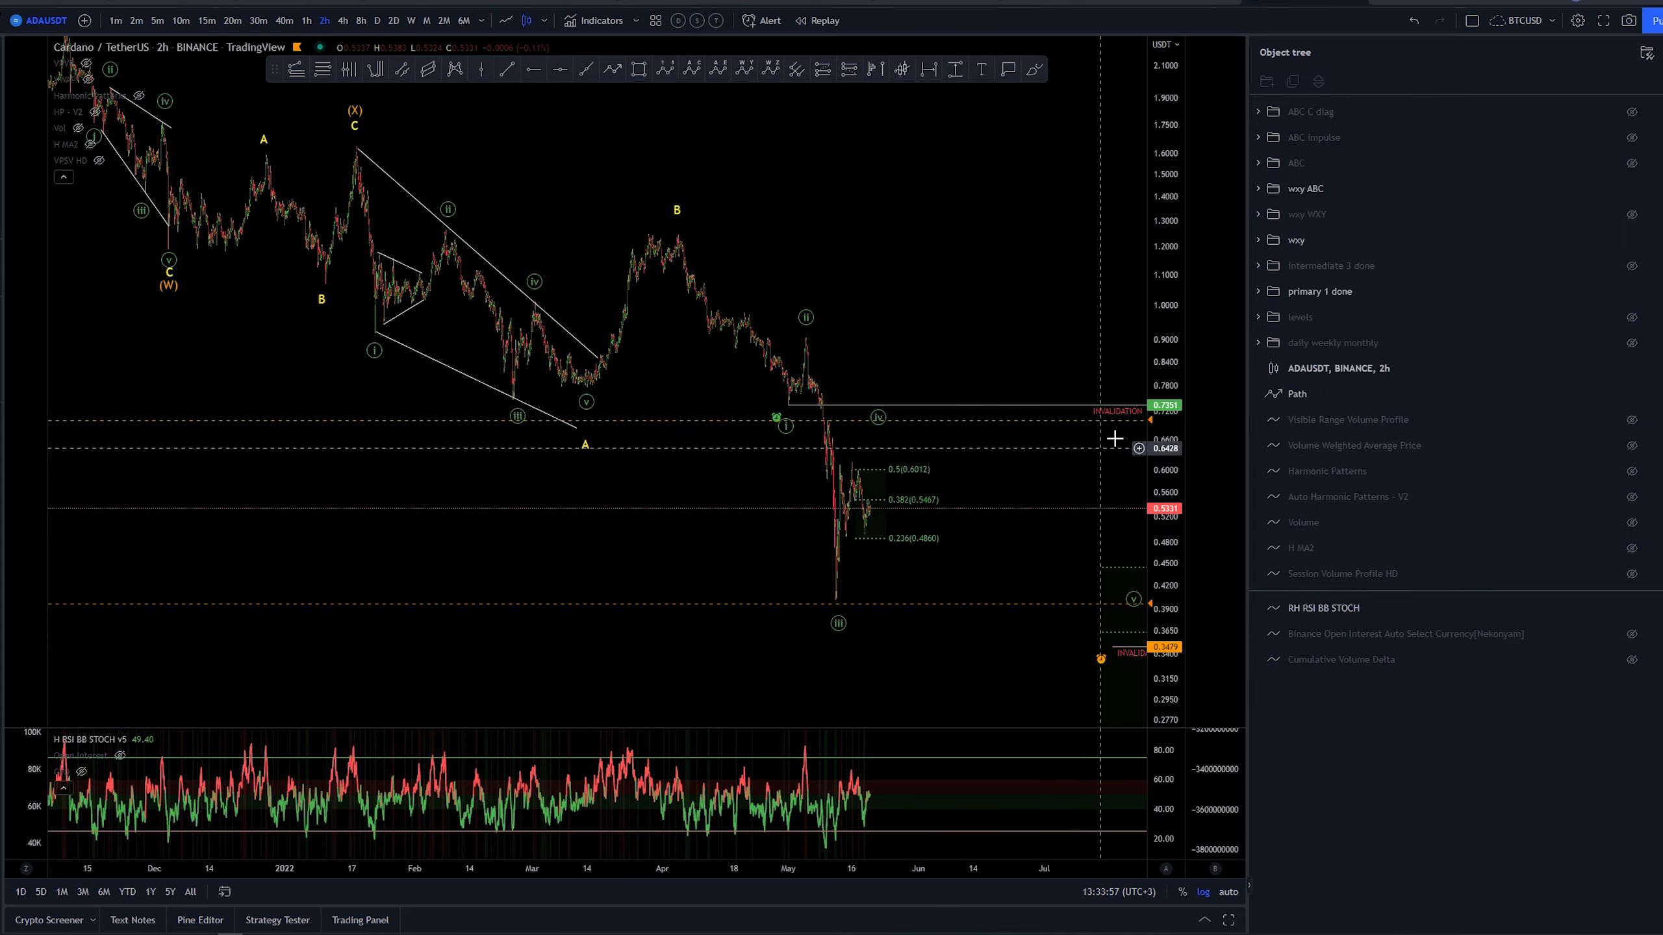
pyautogui.moveTo(1013, 517); pyautogui.dragTo(887, 358)
pyautogui.scroll(3, 802, 405)
pyautogui.moveTo(743, 460); pyautogui.dragTo(687, 568)
pyautogui.scroll(-2, 975, 513)
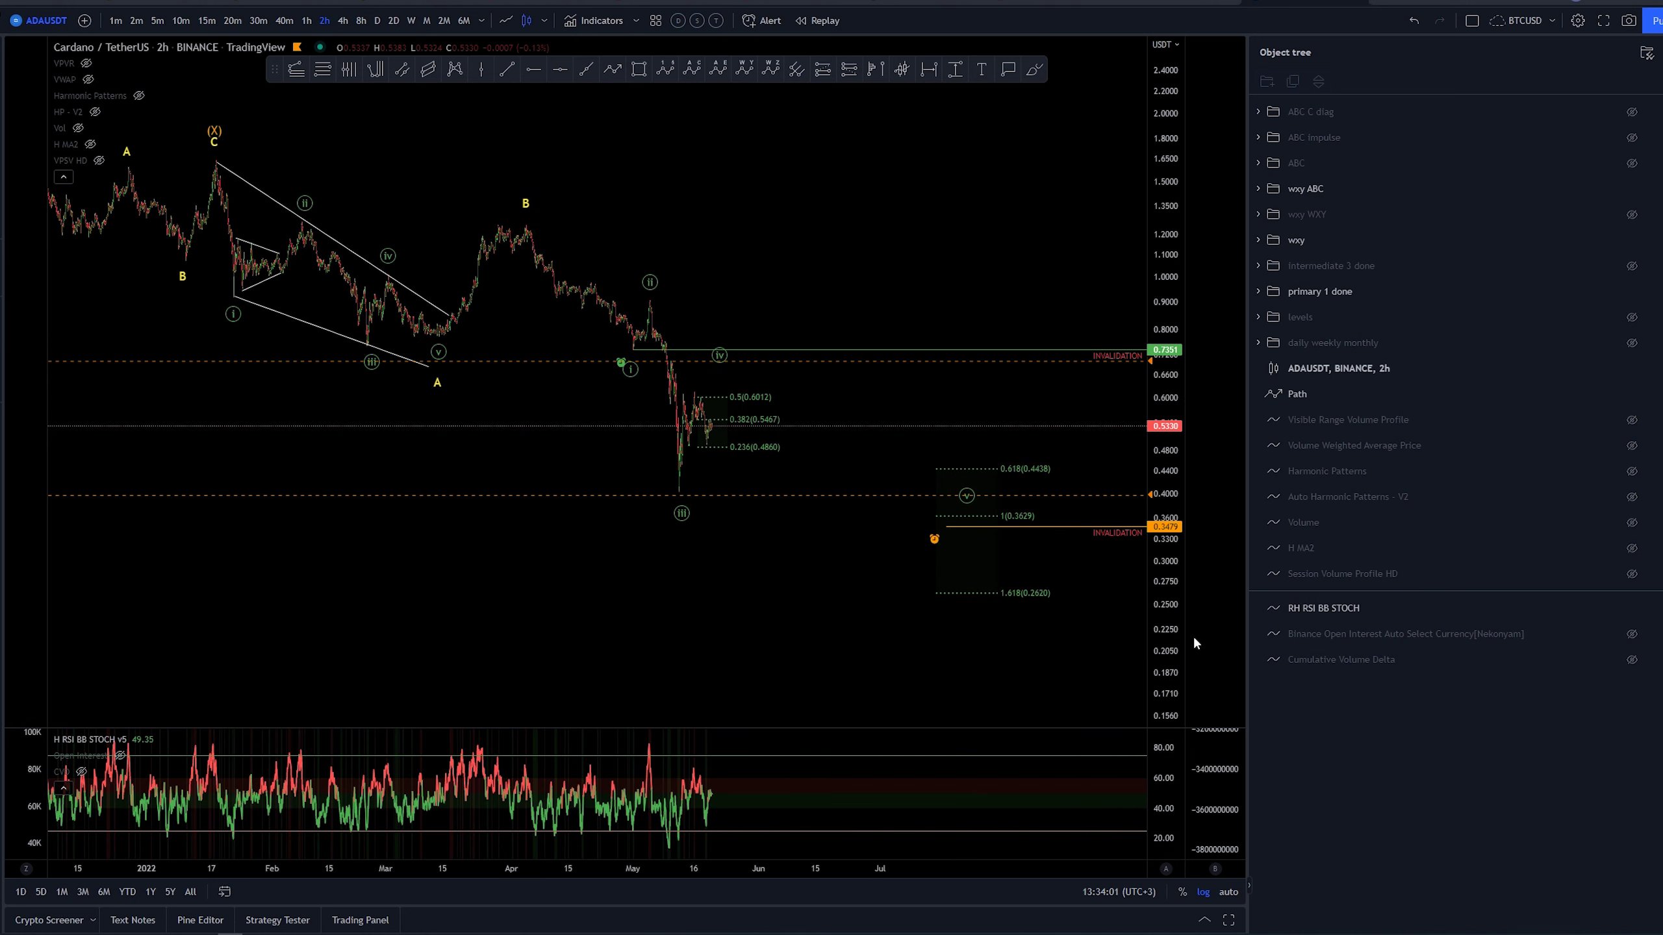
pyautogui.moveTo(1173, 570); pyautogui.dragTo(1168, 419)
pyautogui.moveTo(1068, 470); pyautogui.dragTo(924, 384)
pyautogui.scroll(3, 908, 432)
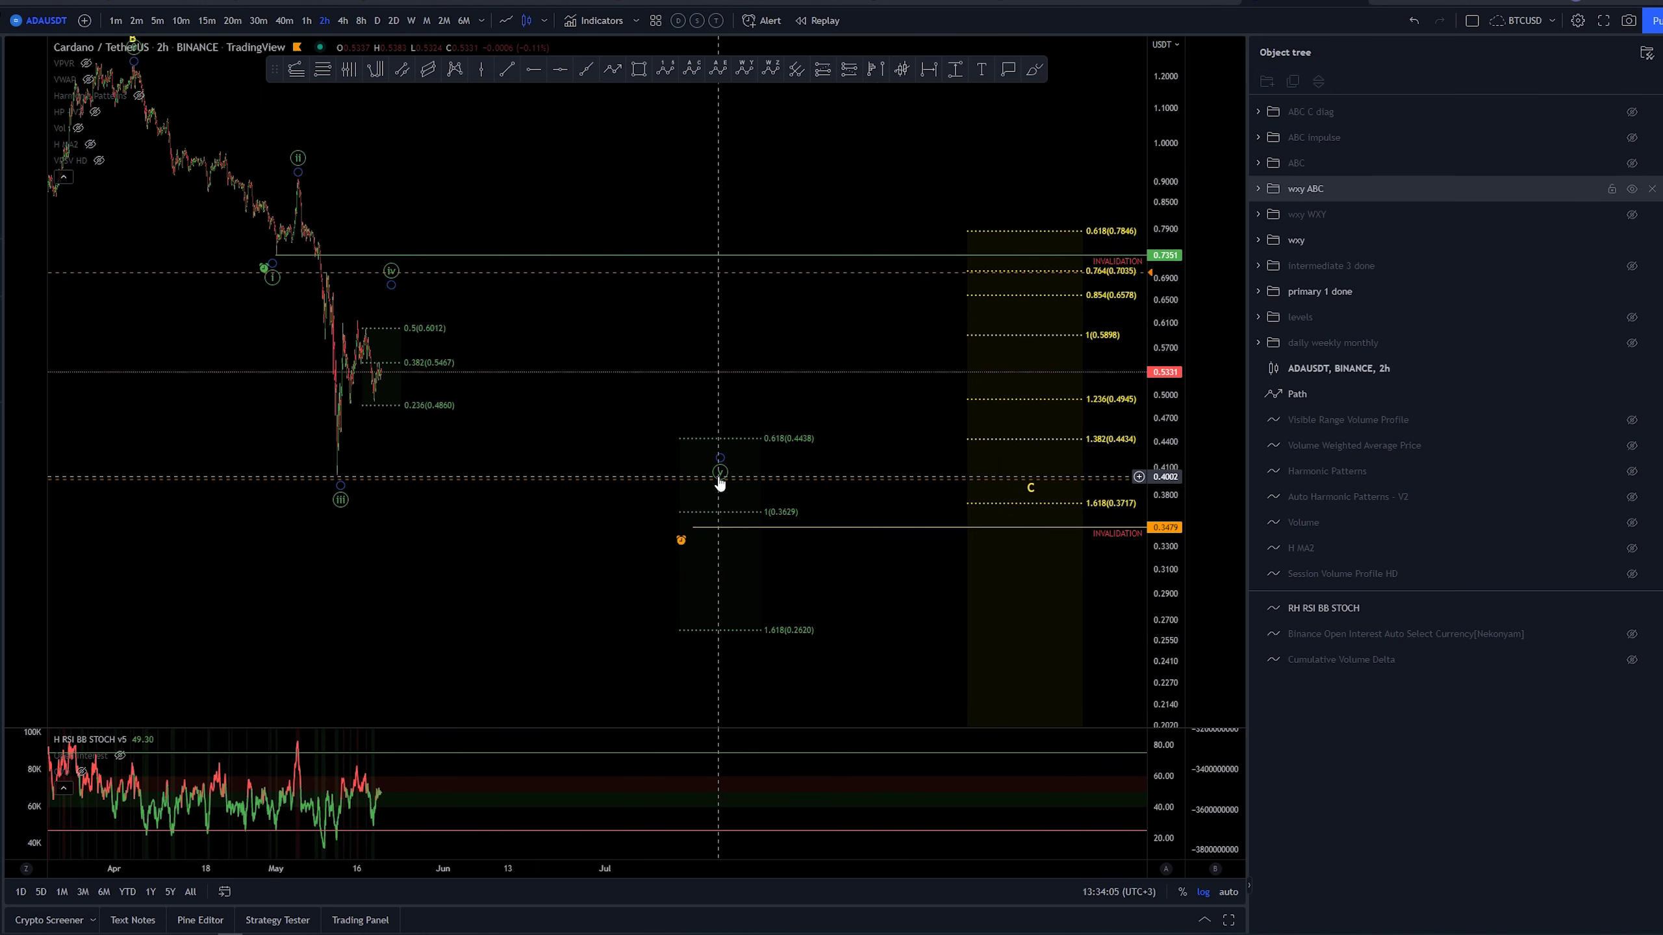
pyautogui.scroll(-3, 720, 483)
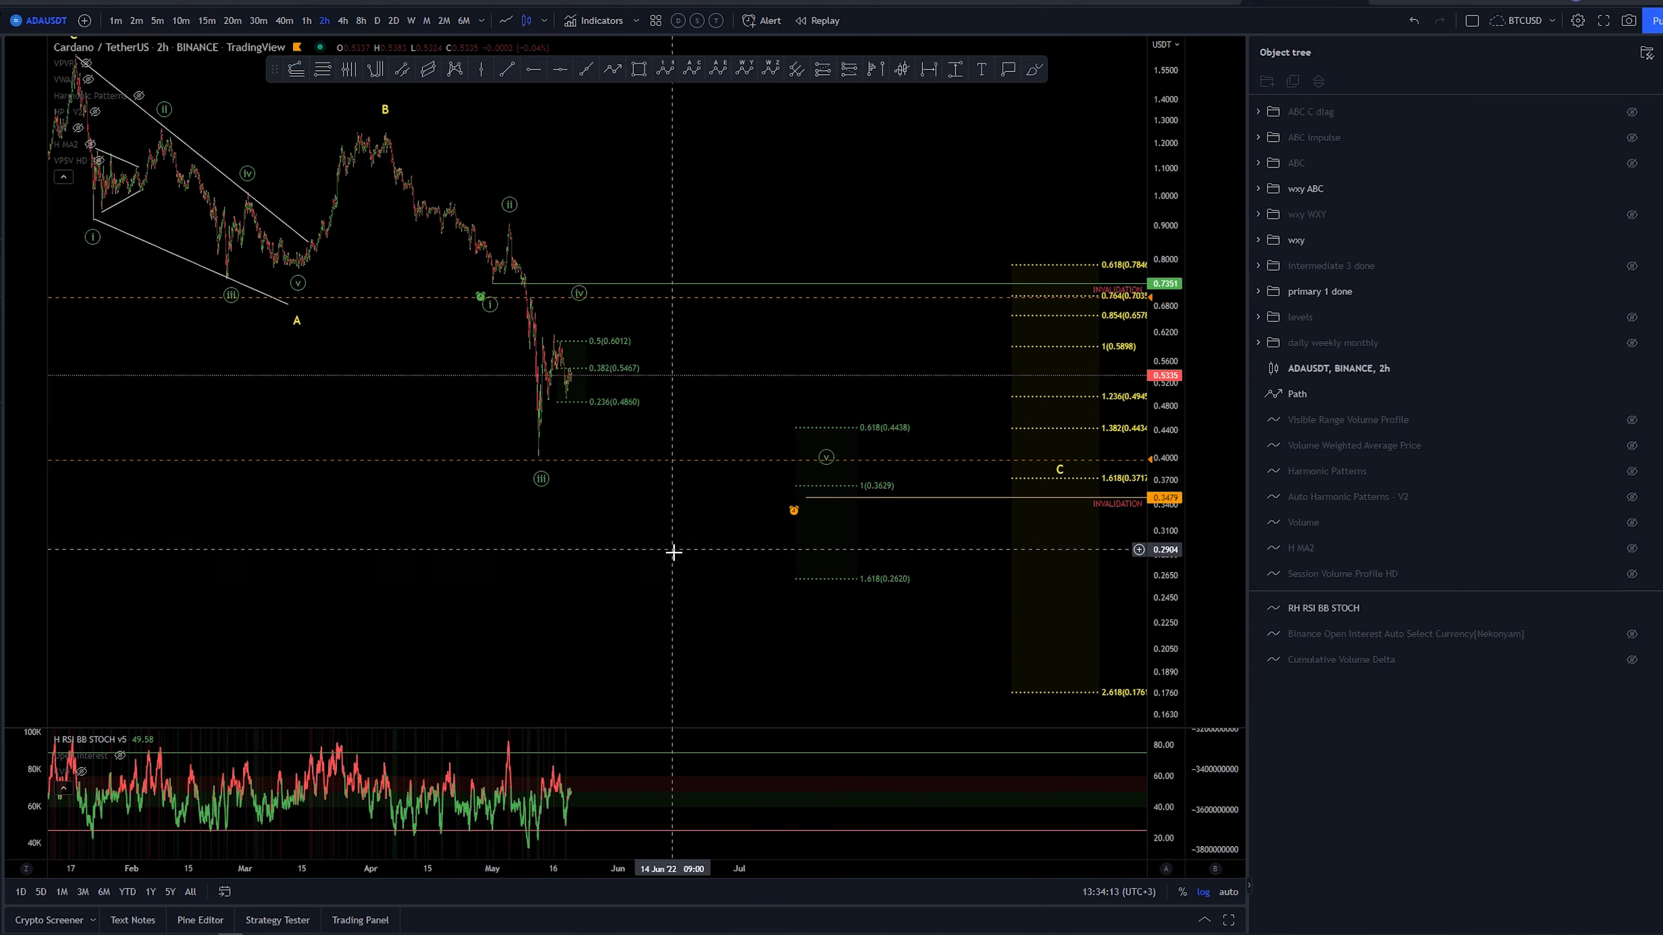
pyautogui.moveTo(675, 557)
pyautogui.mouseDown()
pyautogui.moveTo(814, 723)
pyautogui.moveTo(892, 717)
pyautogui.moveTo(432, 573)
pyautogui.moveTo(345, 516)
pyautogui.moveTo(394, 545)
pyautogui.mouseUp()
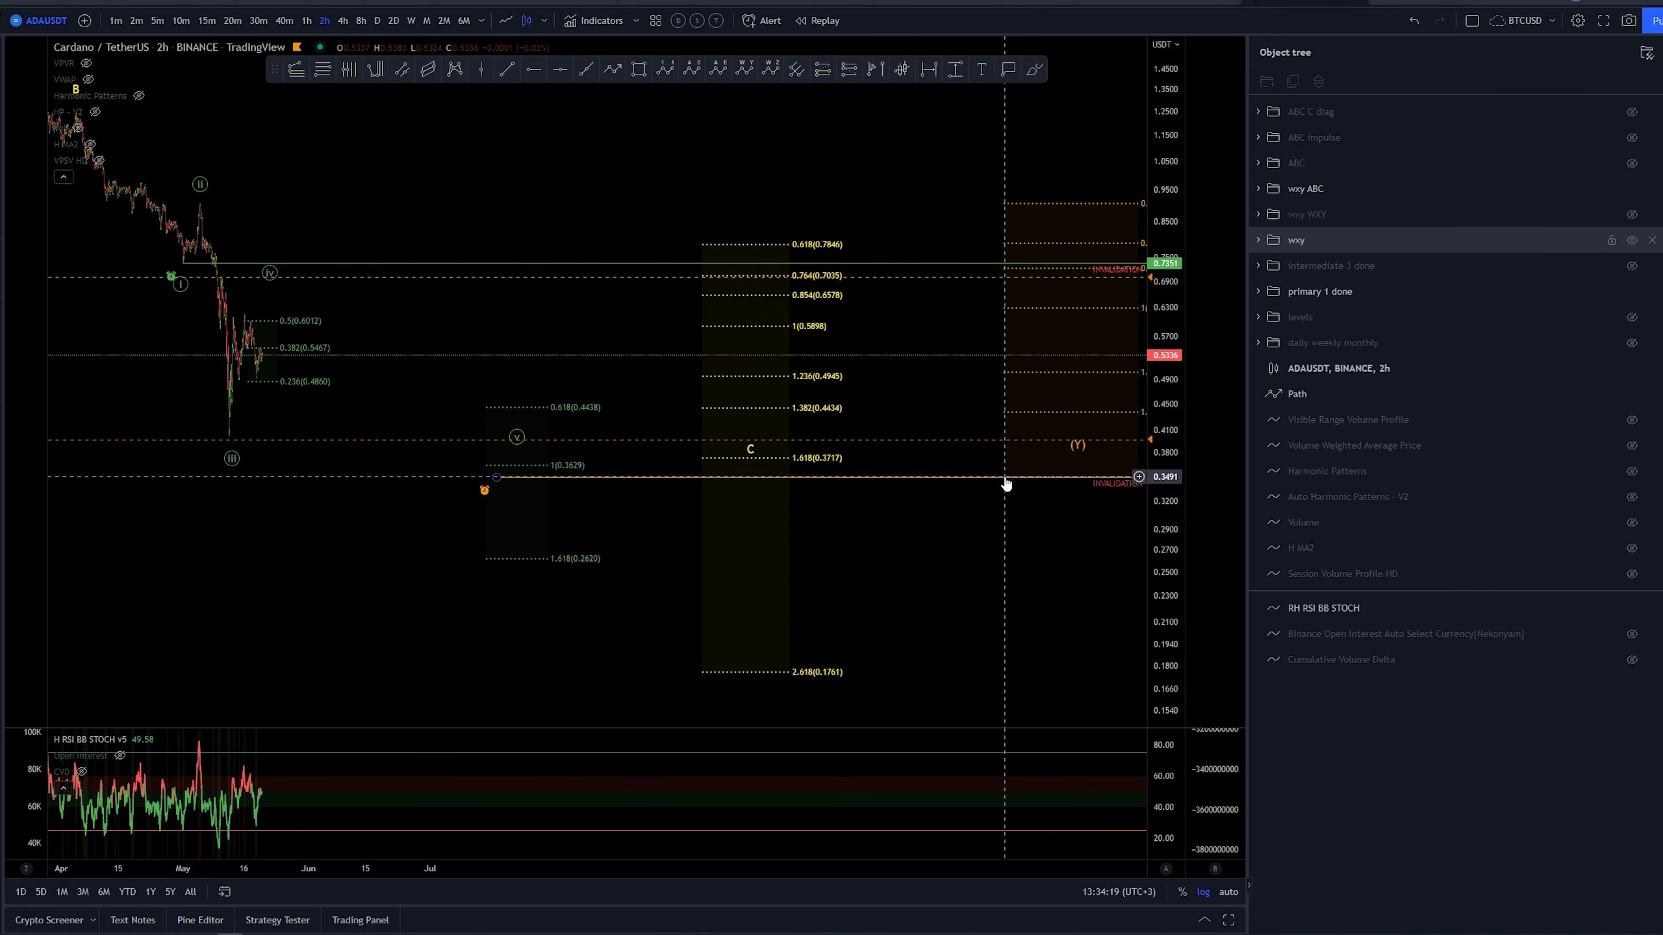
# - Place a price label at 0.3483 on the lower invalidation line between the C and (Y) targets
pyautogui.click(829, 476)
pyautogui.moveTo(860, 572); pyautogui.dragTo(994, 613)
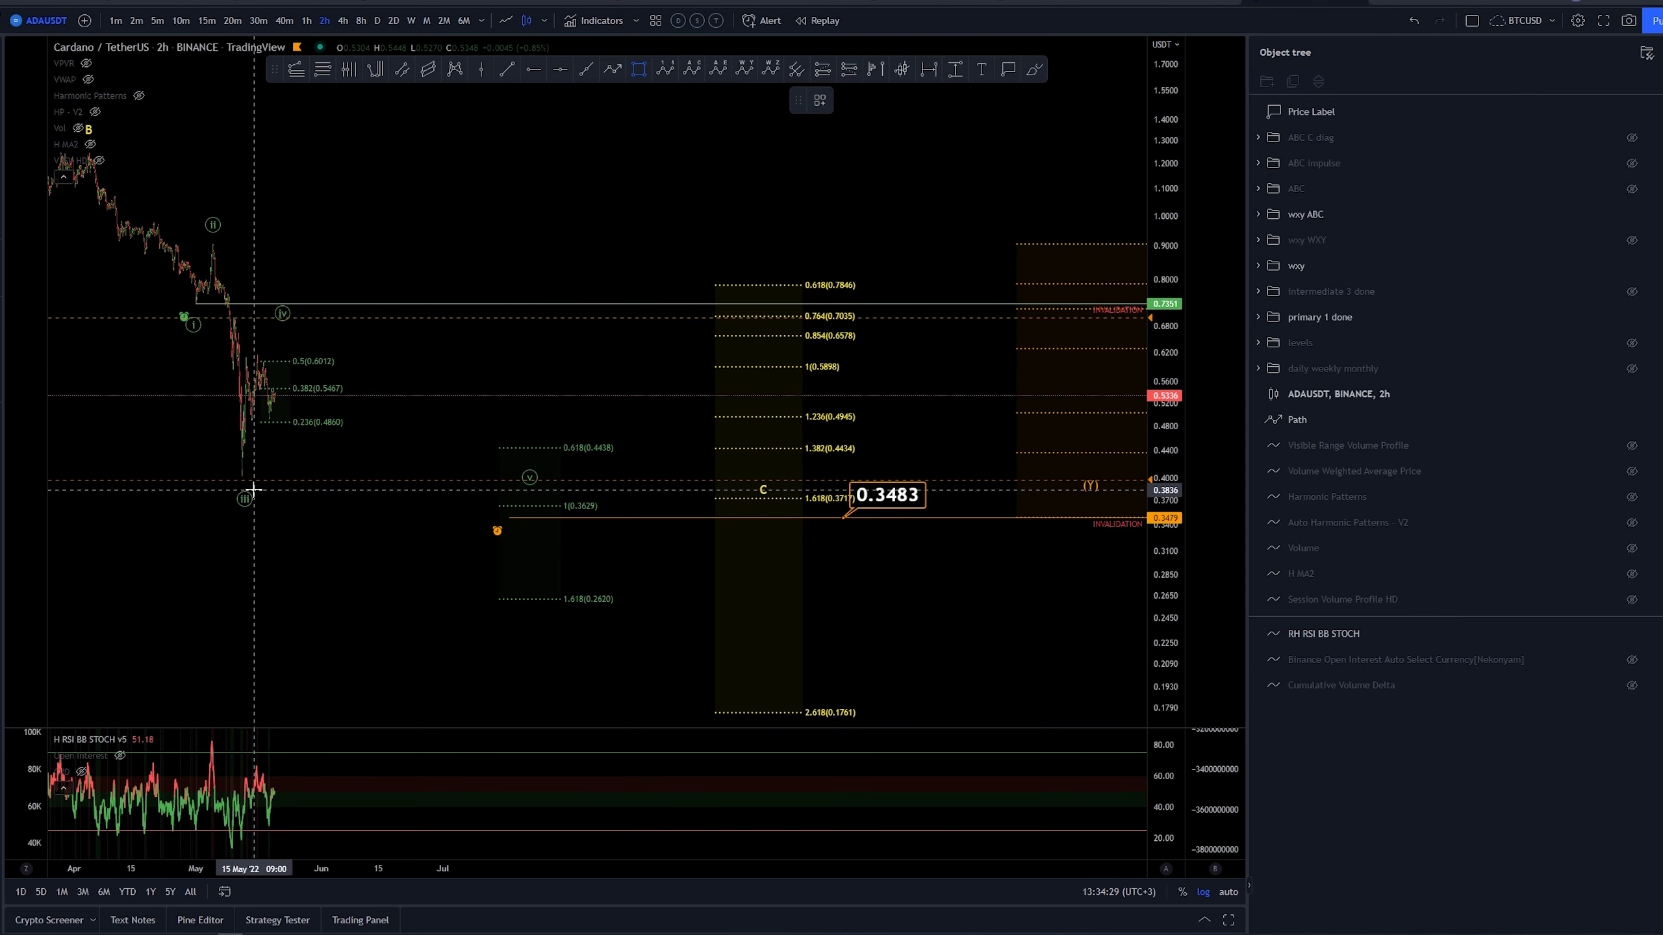
pyautogui.moveTo(308, 552); pyautogui.dragTo(438, 594)
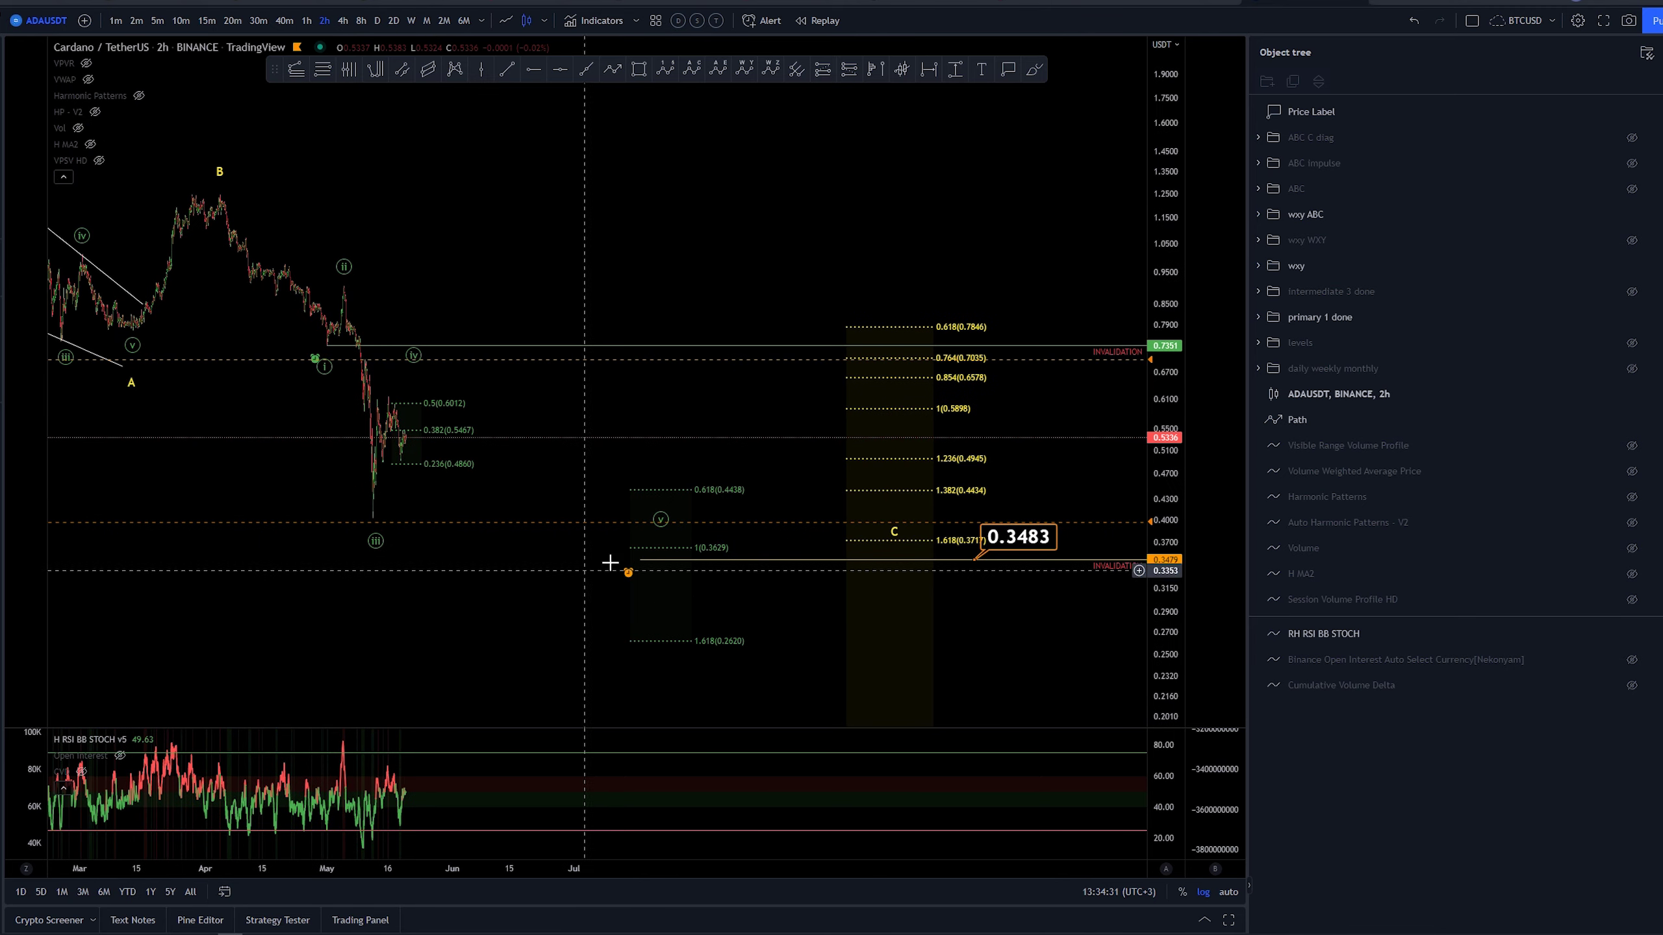
pyautogui.click(647, 554)
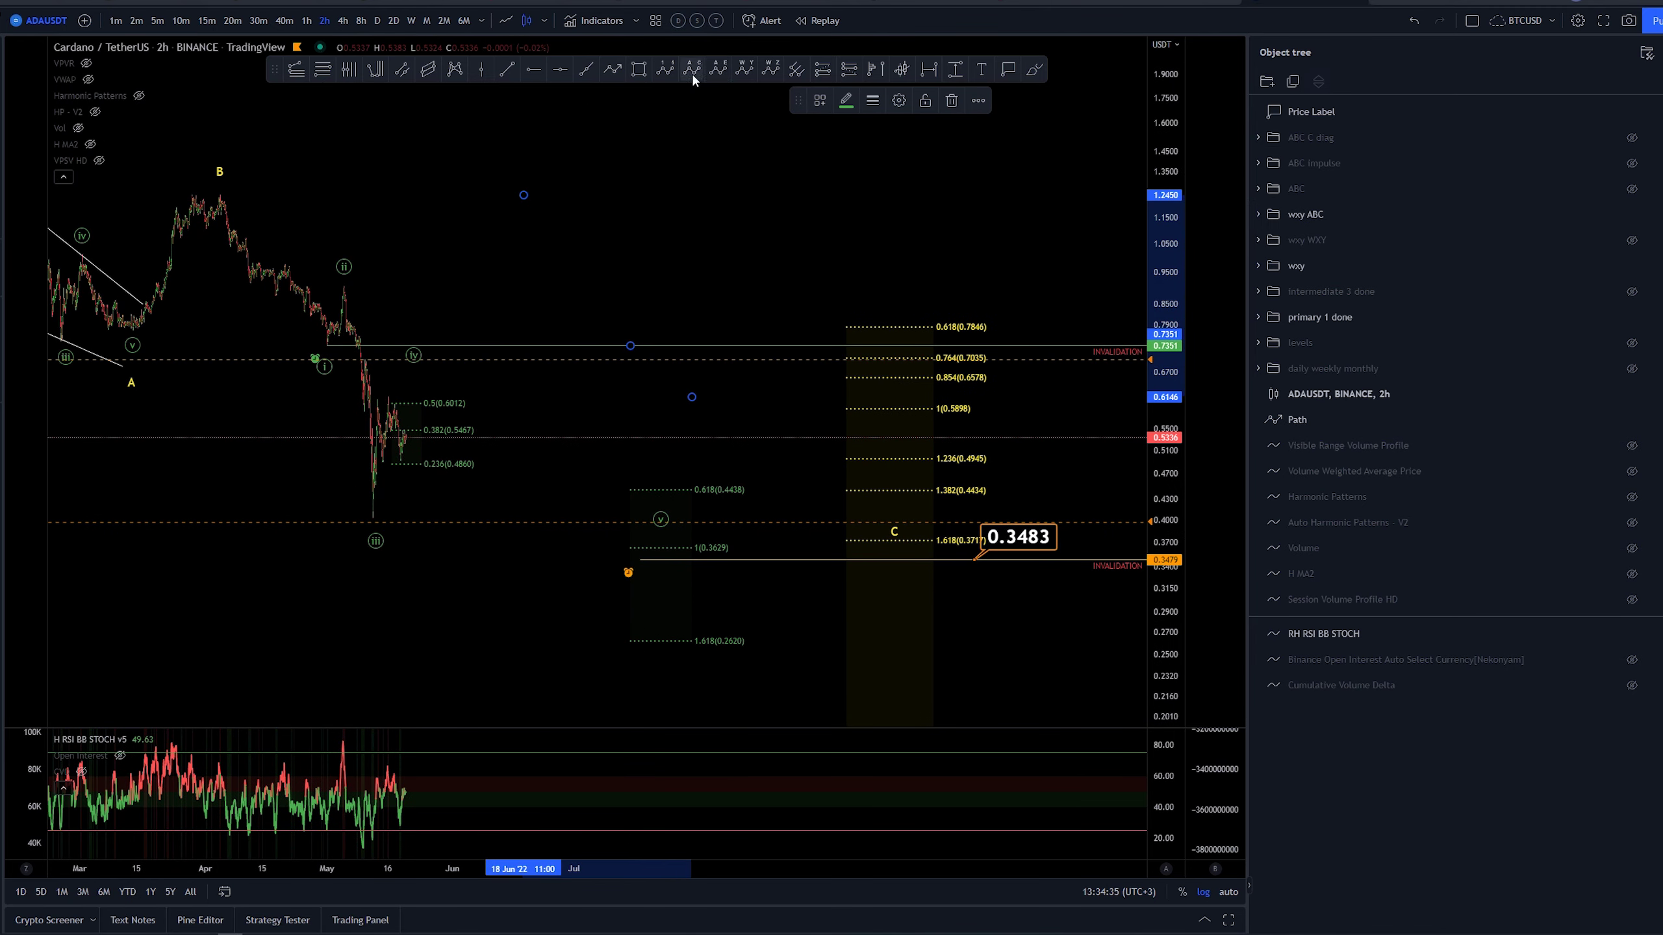
pyautogui.click(638, 71)
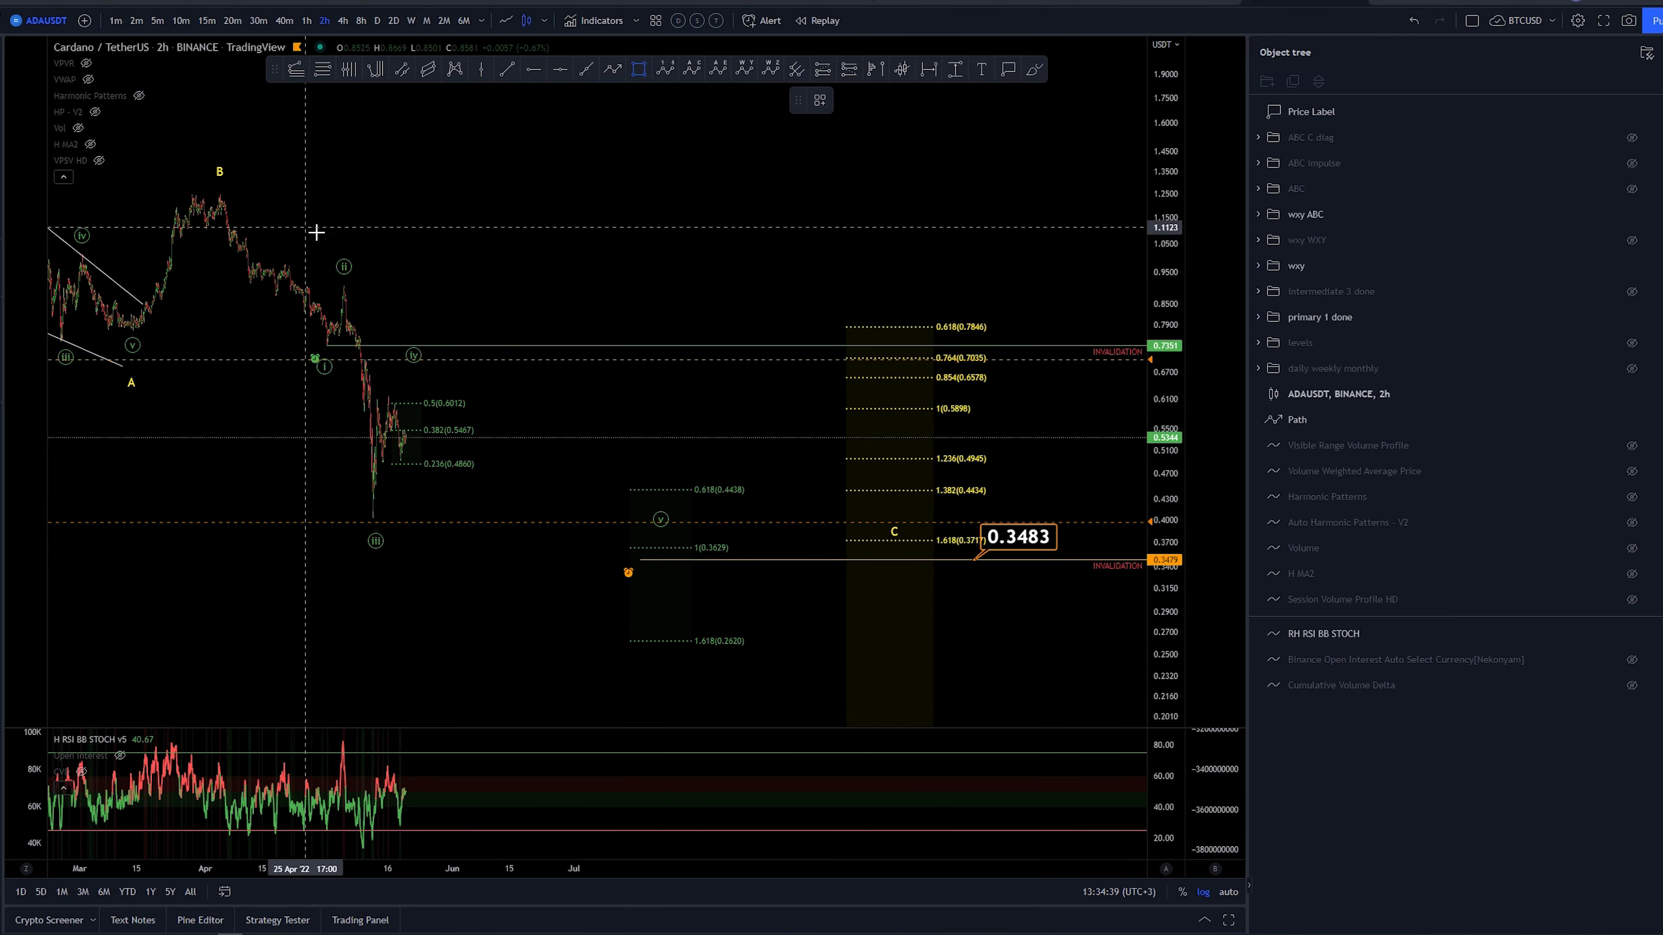
pyautogui.press('Escape')
# - Draw a target rectangle from about 0.3855 to 0.3566, spanning from 7 May 2022 to the 0.3483 price label
pyautogui.moveTo(512, 208); pyautogui.dragTo(800, 292)
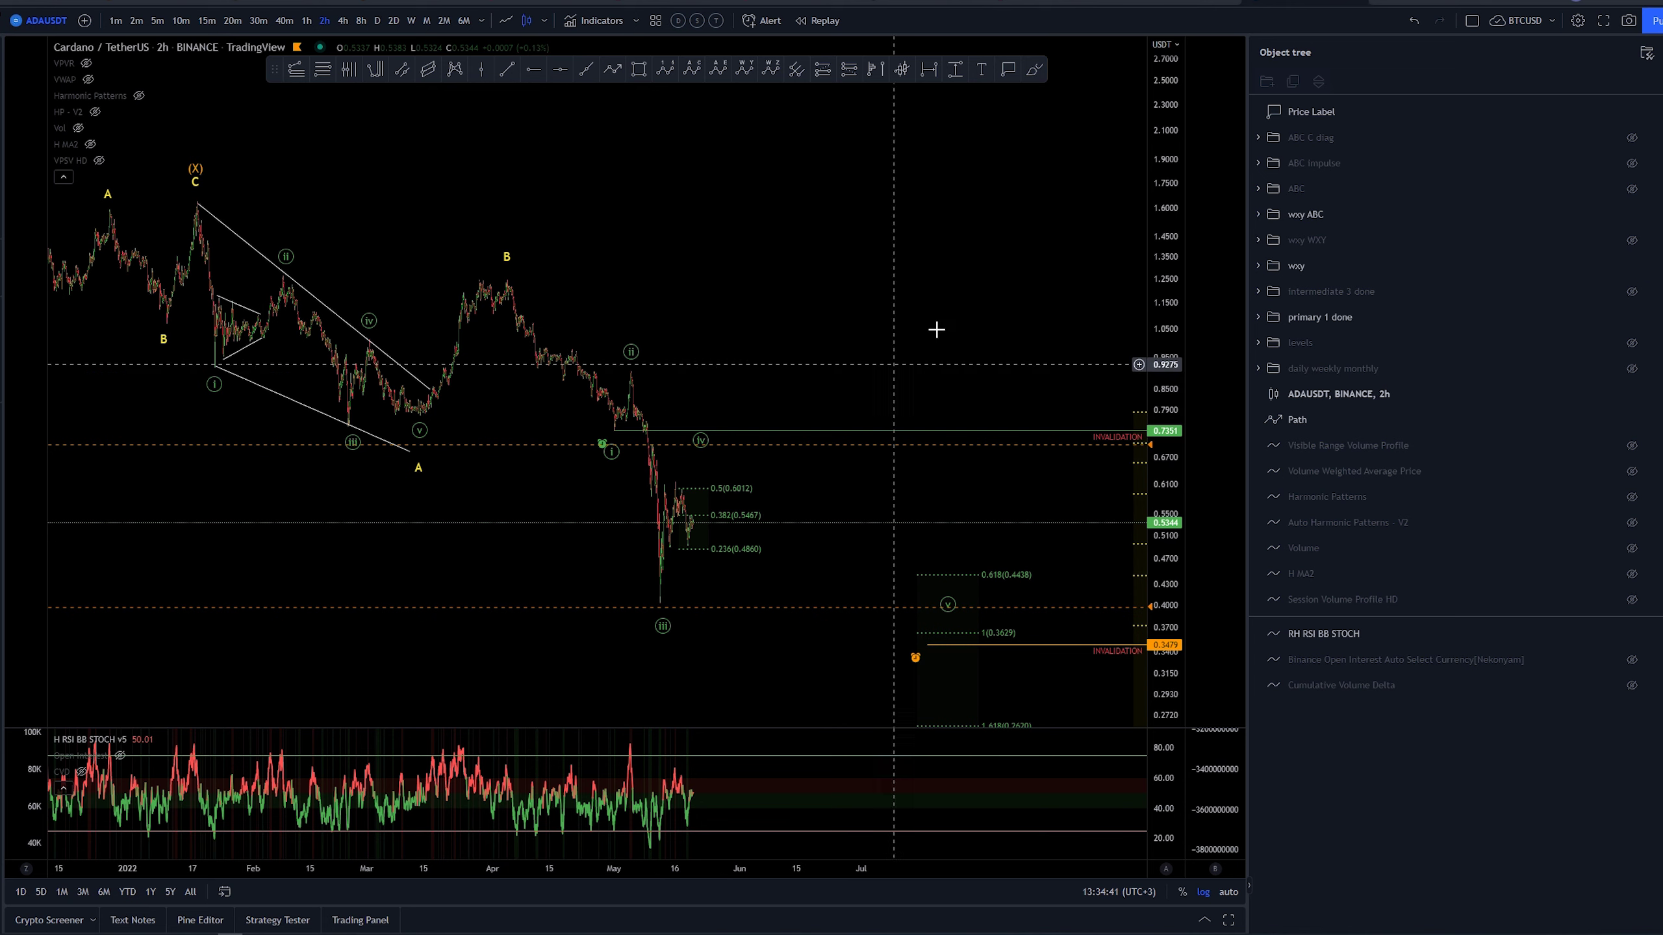
pyautogui.moveTo(954, 314); pyautogui.dragTo(760, 265)
pyautogui.moveTo(1025, 465); pyautogui.dragTo(1002, 412)
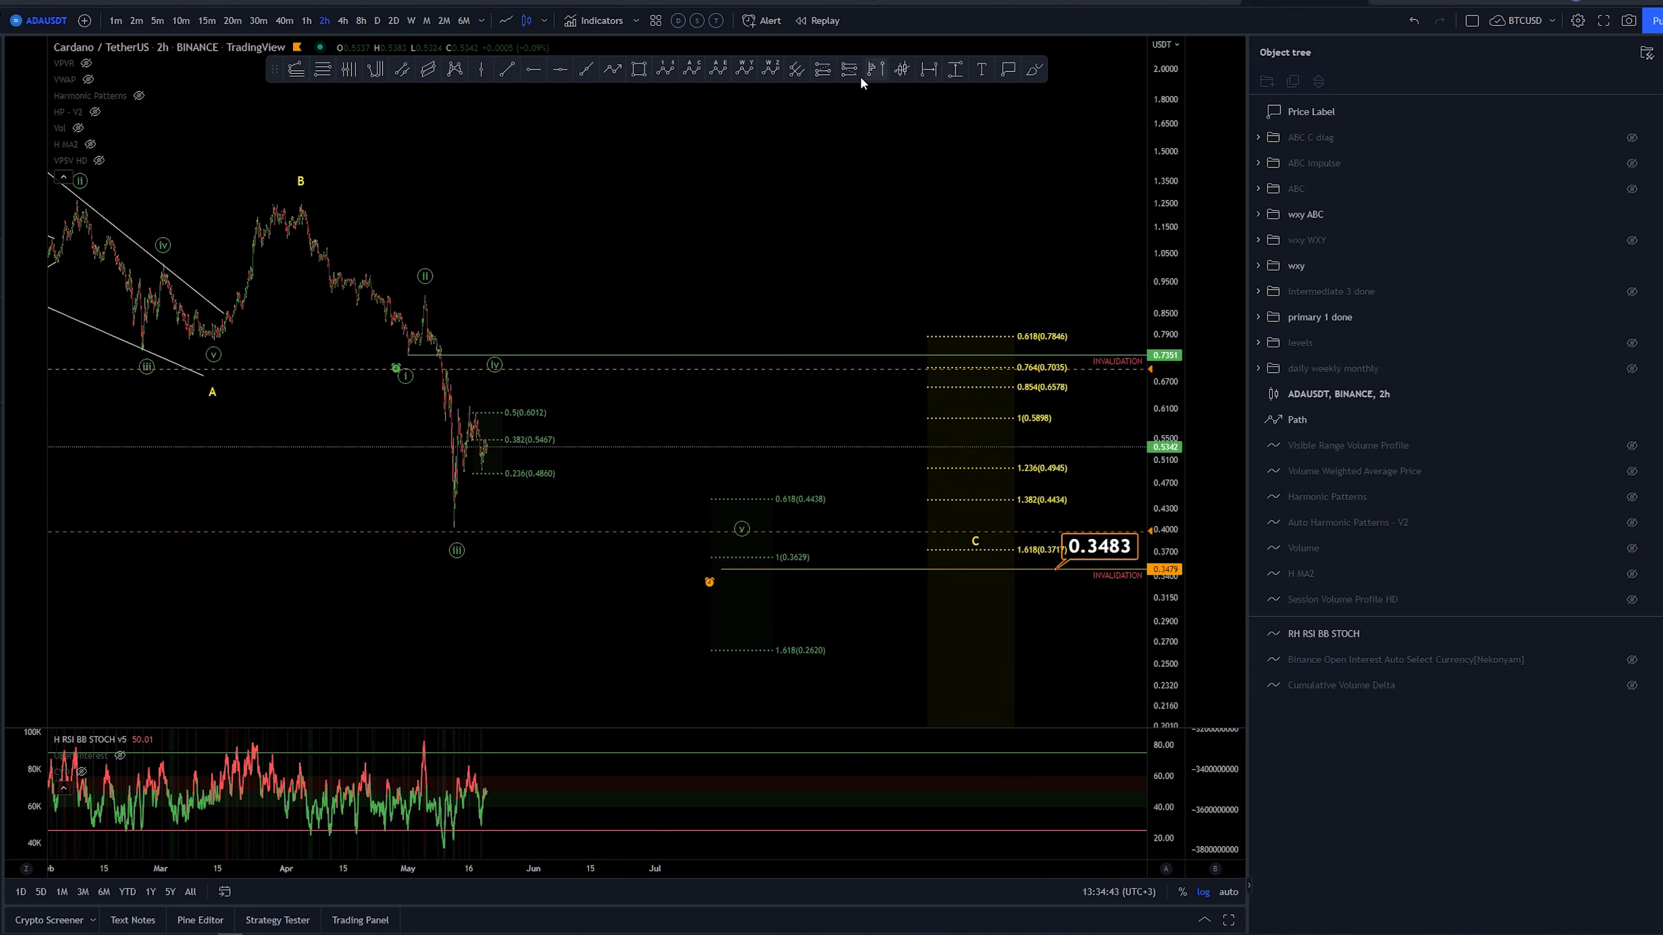
pyautogui.click(1055, 558)
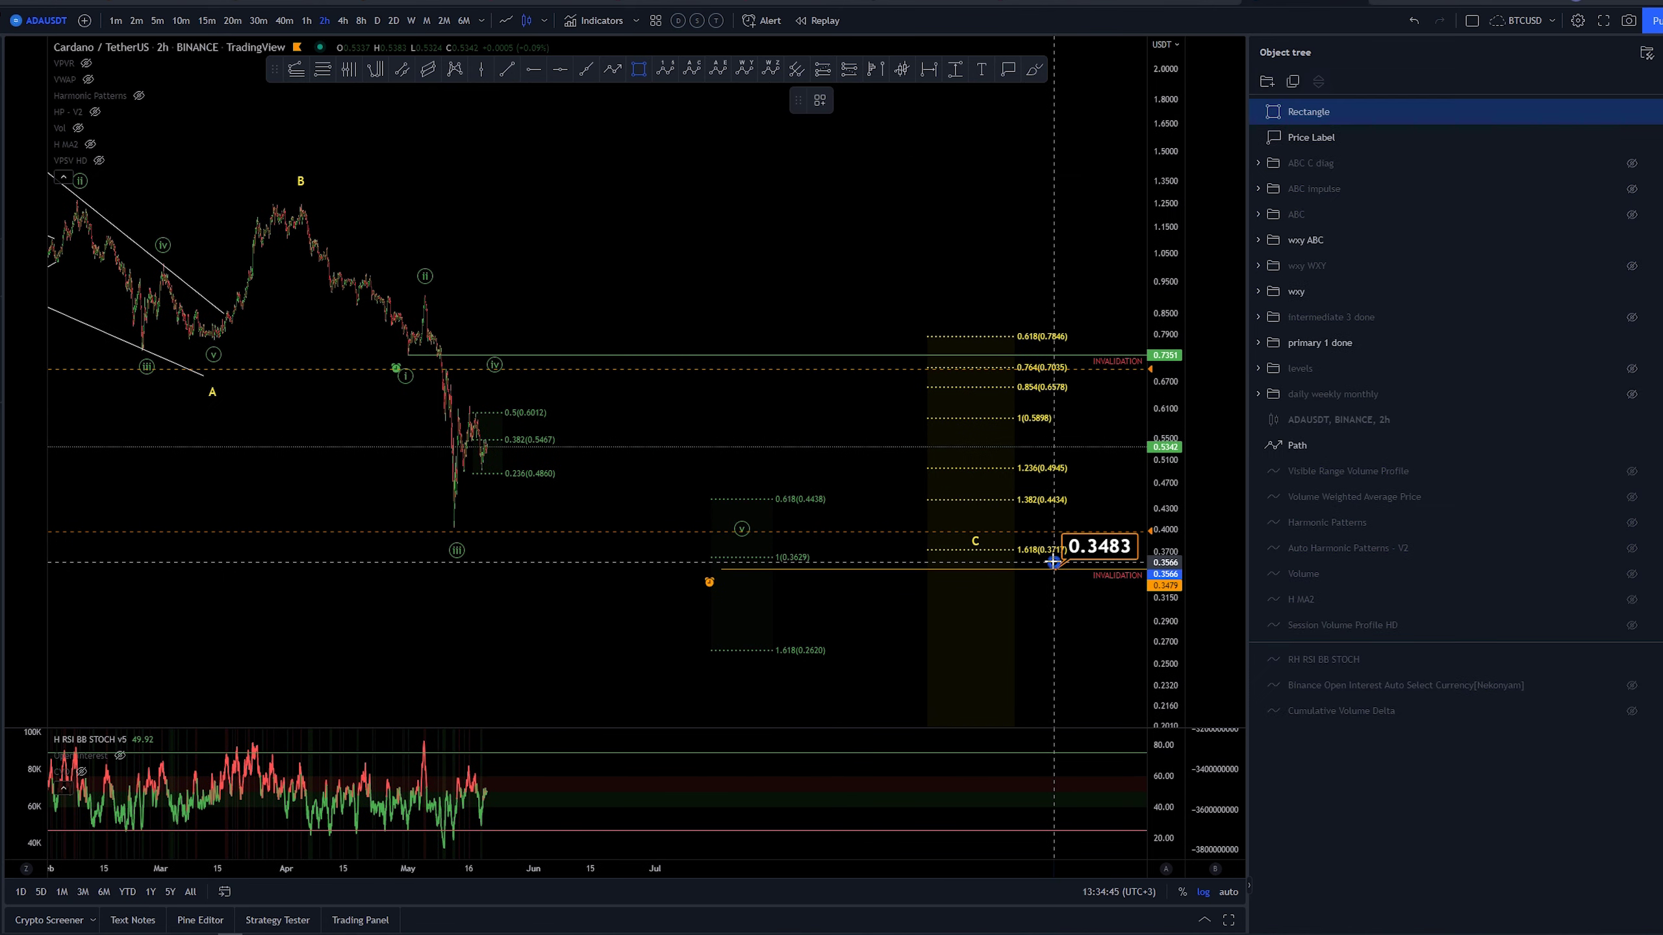
pyautogui.click(433, 539)
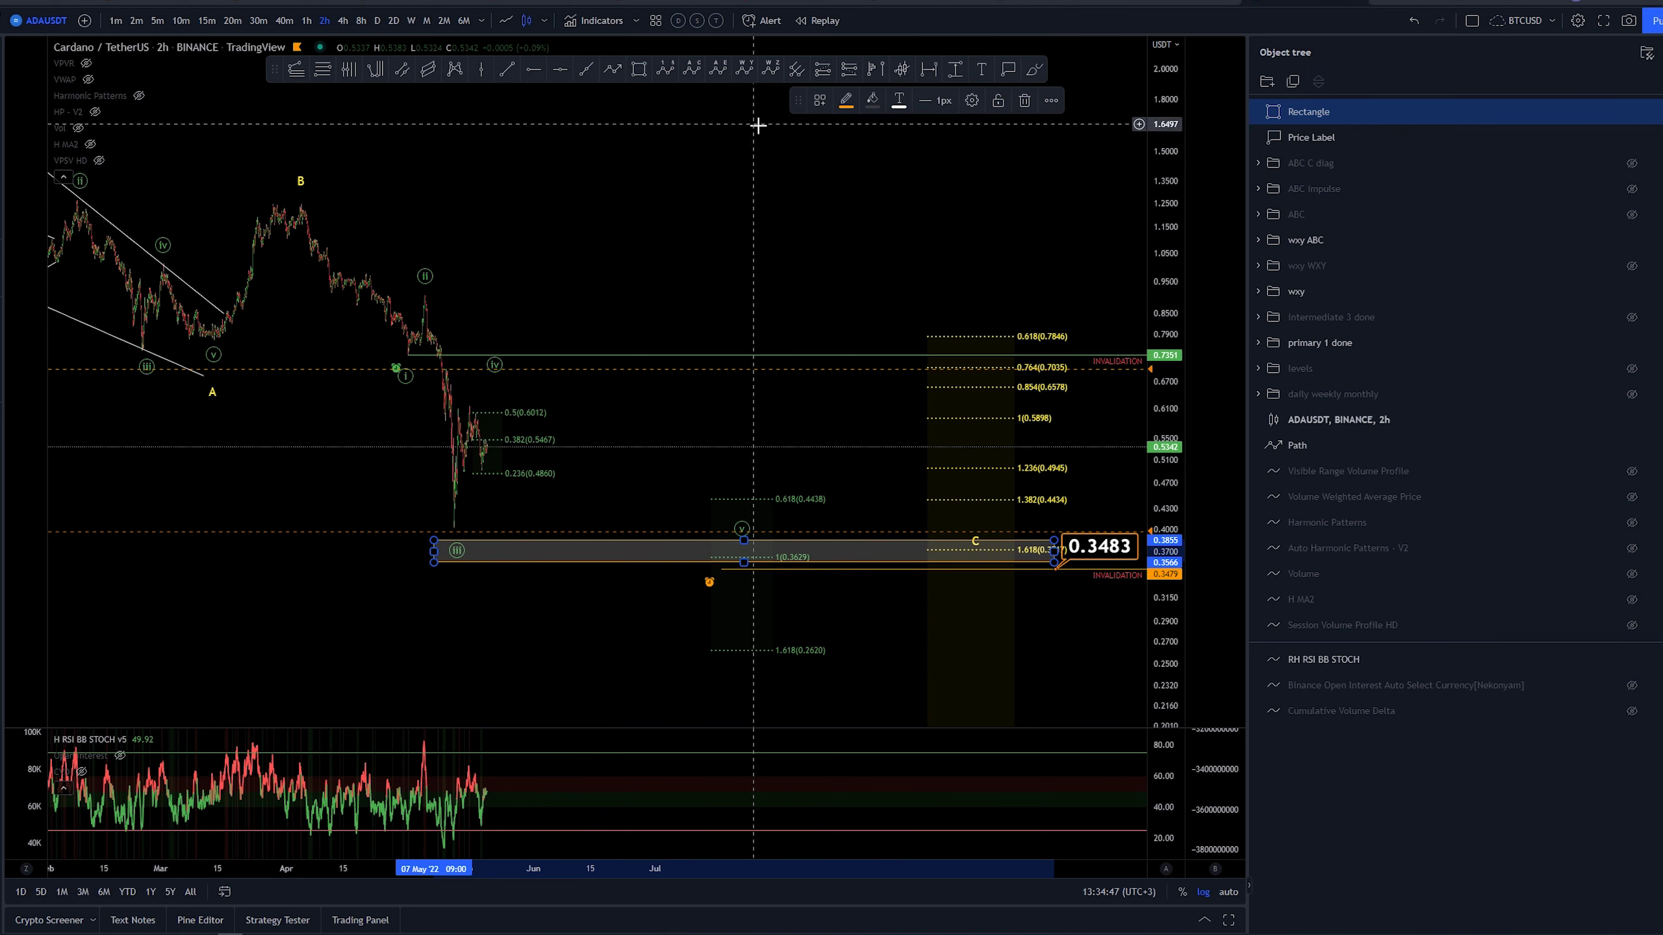
pyautogui.click(823, 99)
pyautogui.click(852, 367)
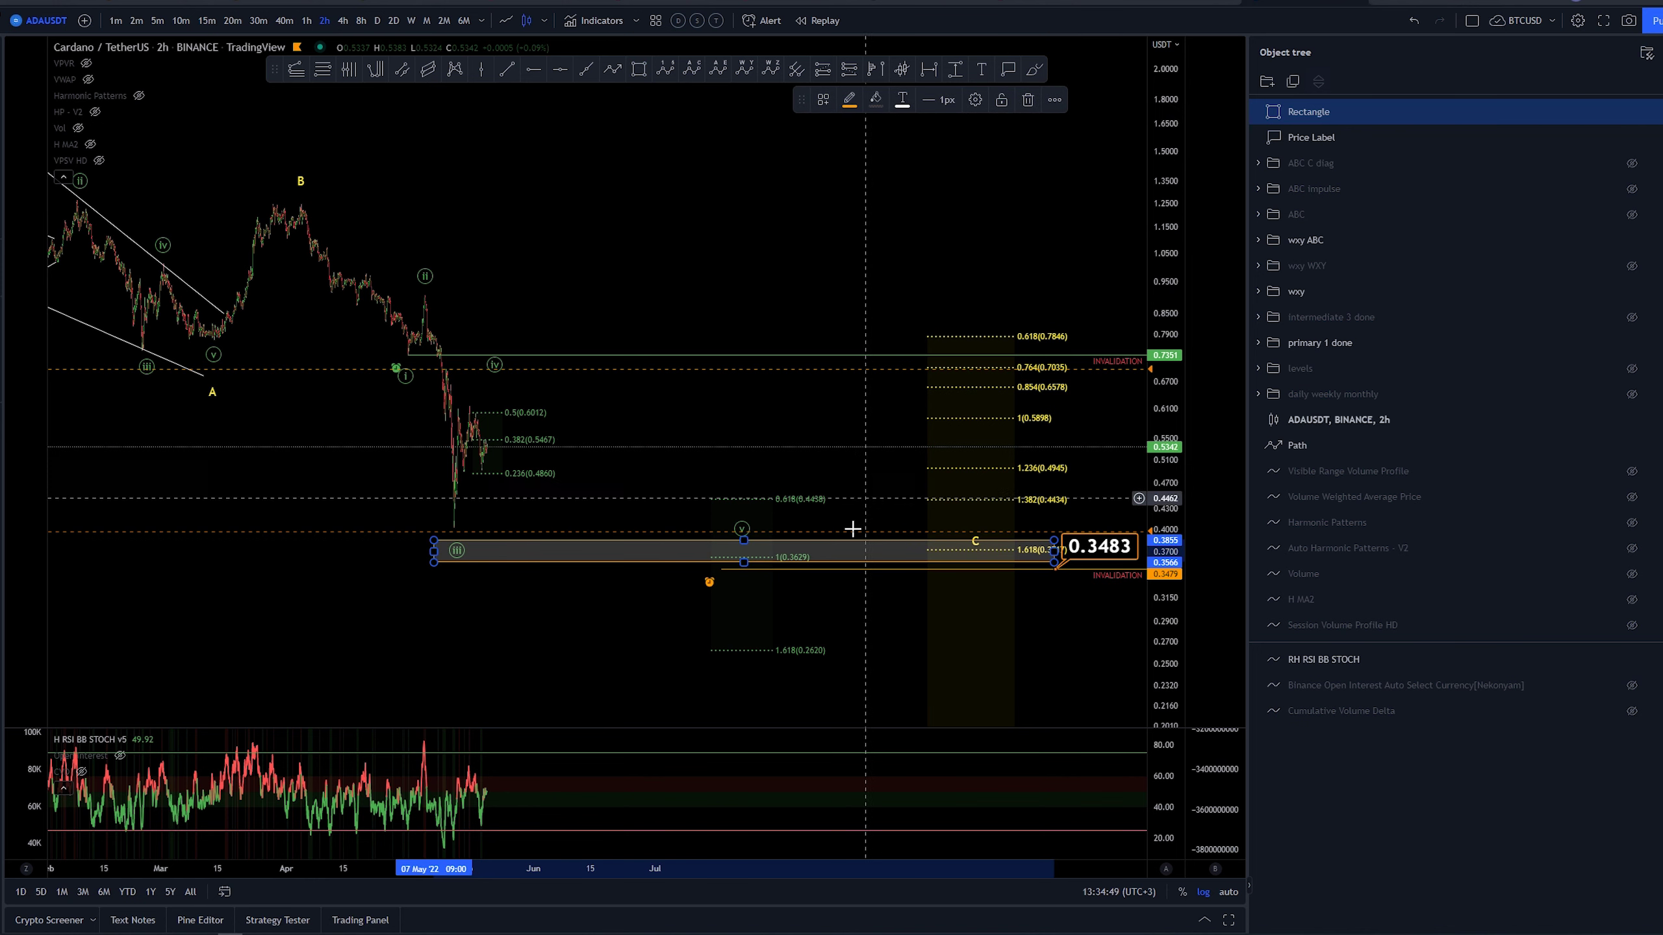
# - Place a price label at 0.3720 inside the target rectangle, just before the wave (v) projection
pyautogui.click(1008, 70)
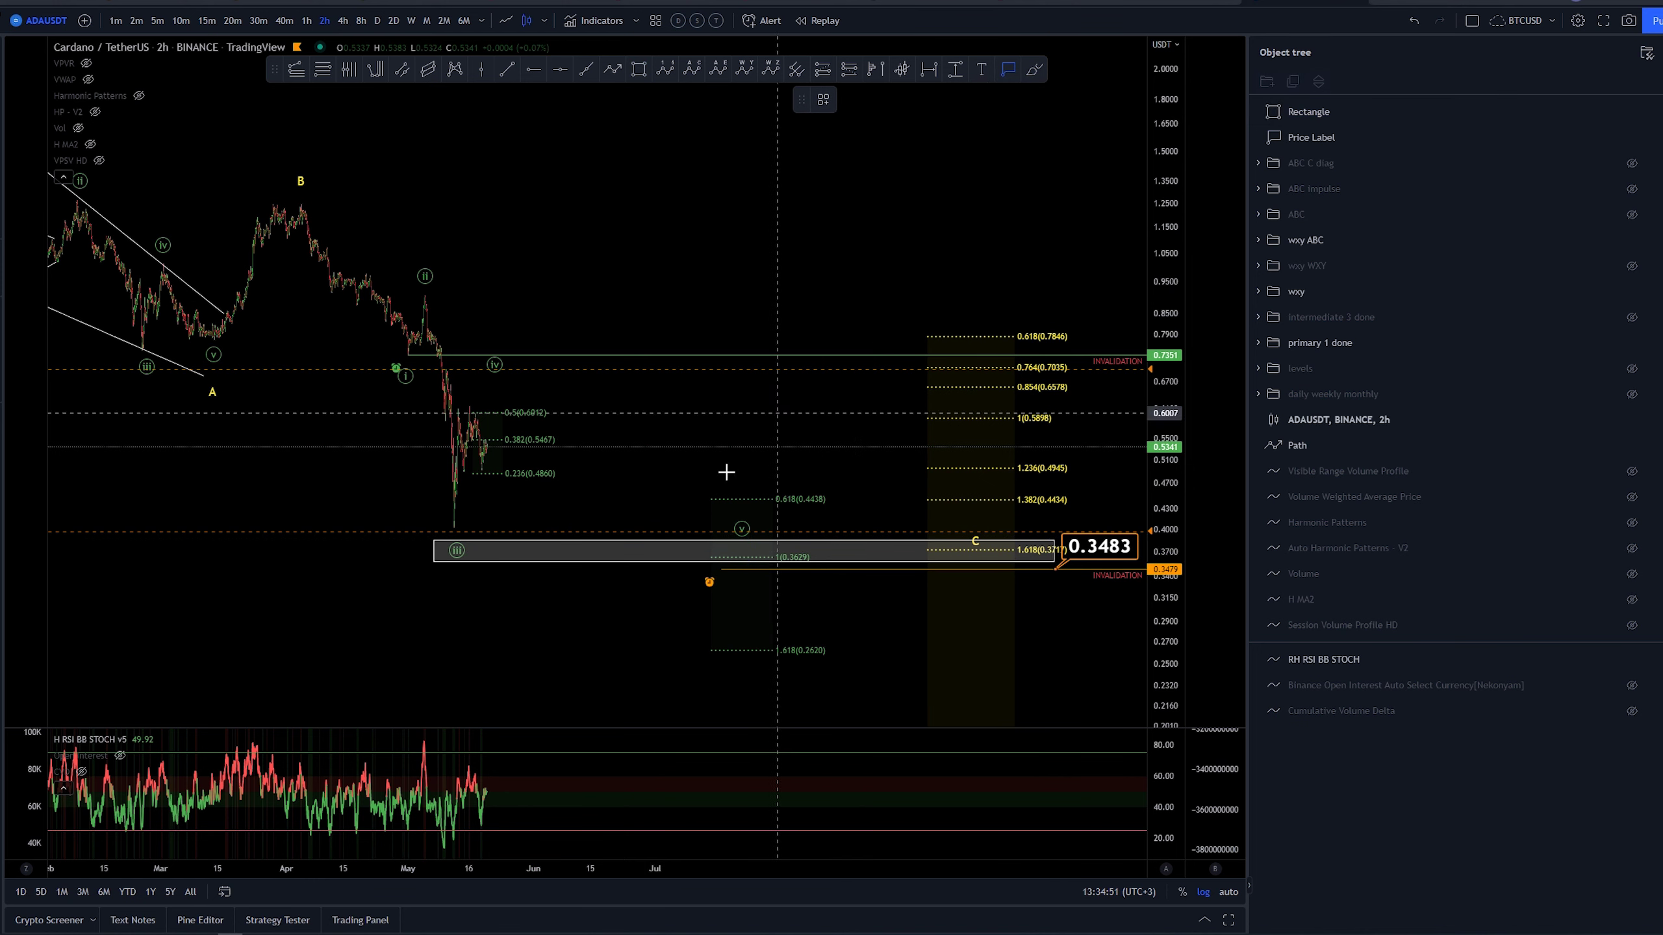
pyautogui.click(645, 551)
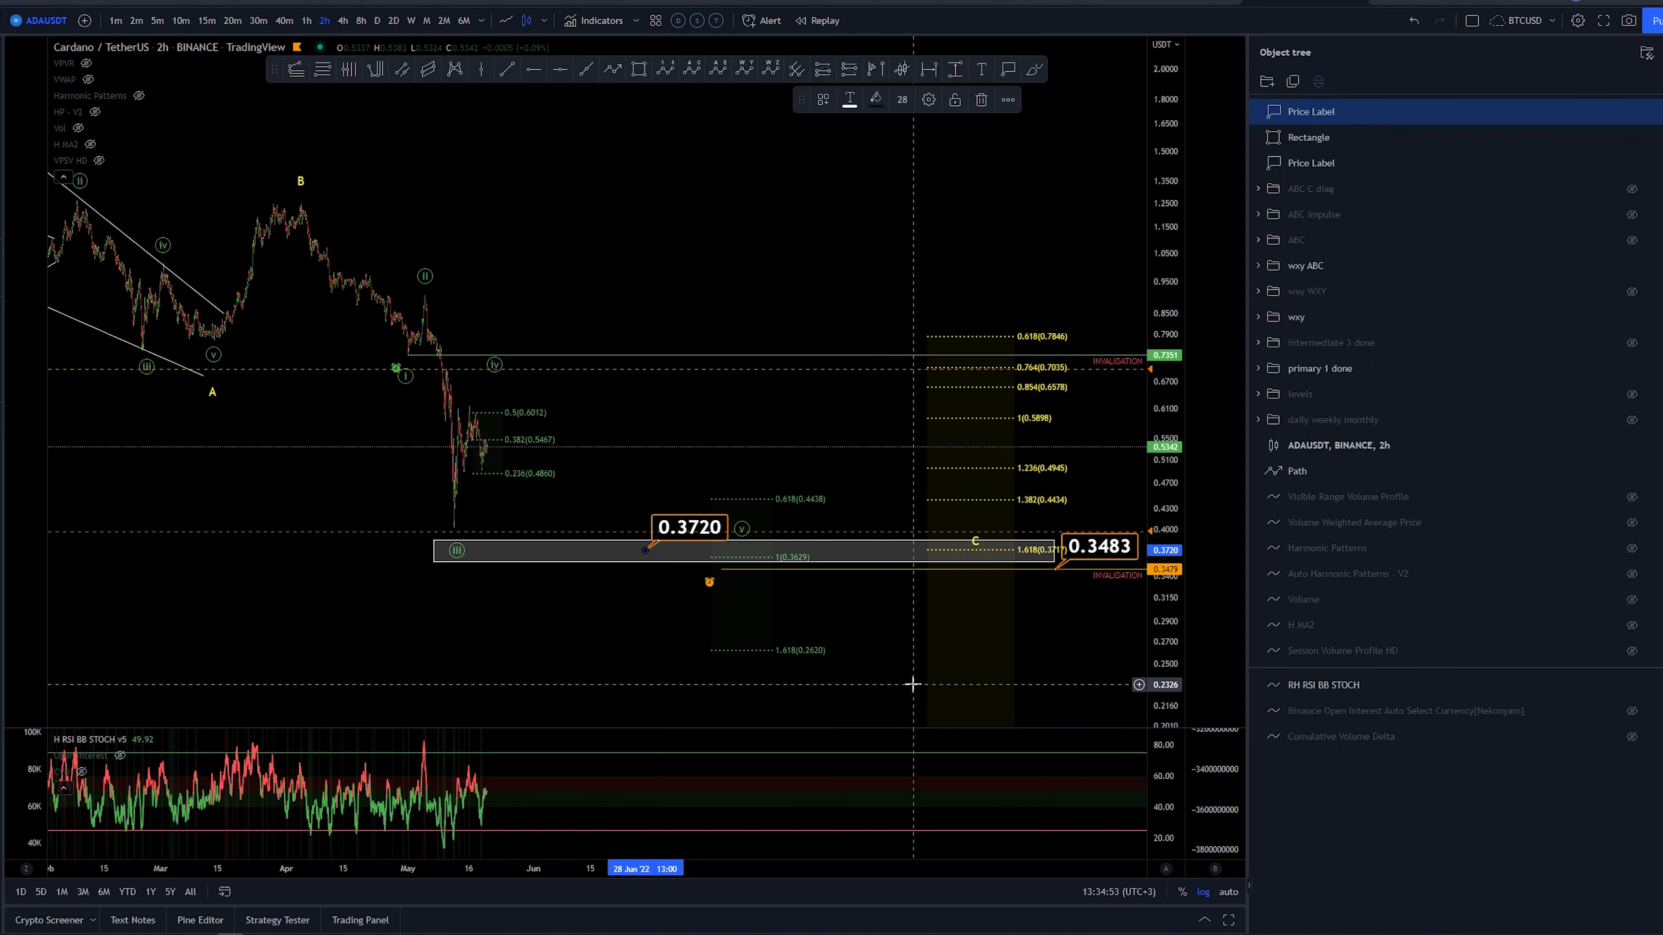
pyautogui.moveTo(869, 646); pyautogui.dragTo(850, 645)
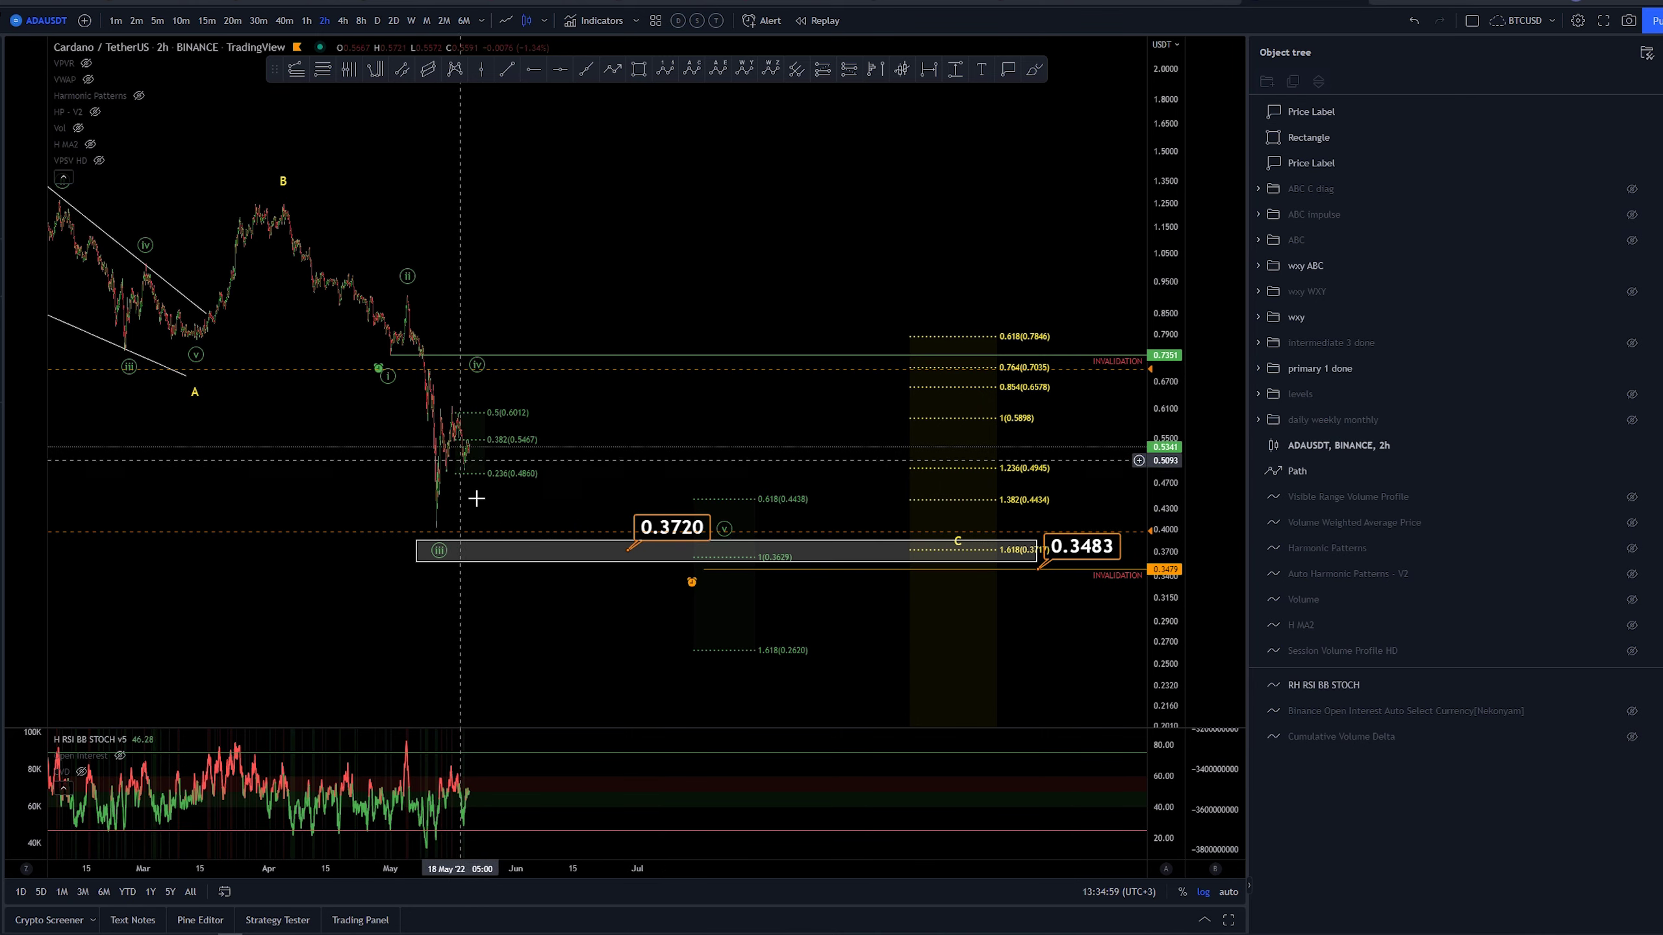
pyautogui.moveTo(771, 204)
pyautogui.mouseDown()
pyautogui.moveTo(800, 218)
pyautogui.moveTo(778, 218)
pyautogui.mouseUp()
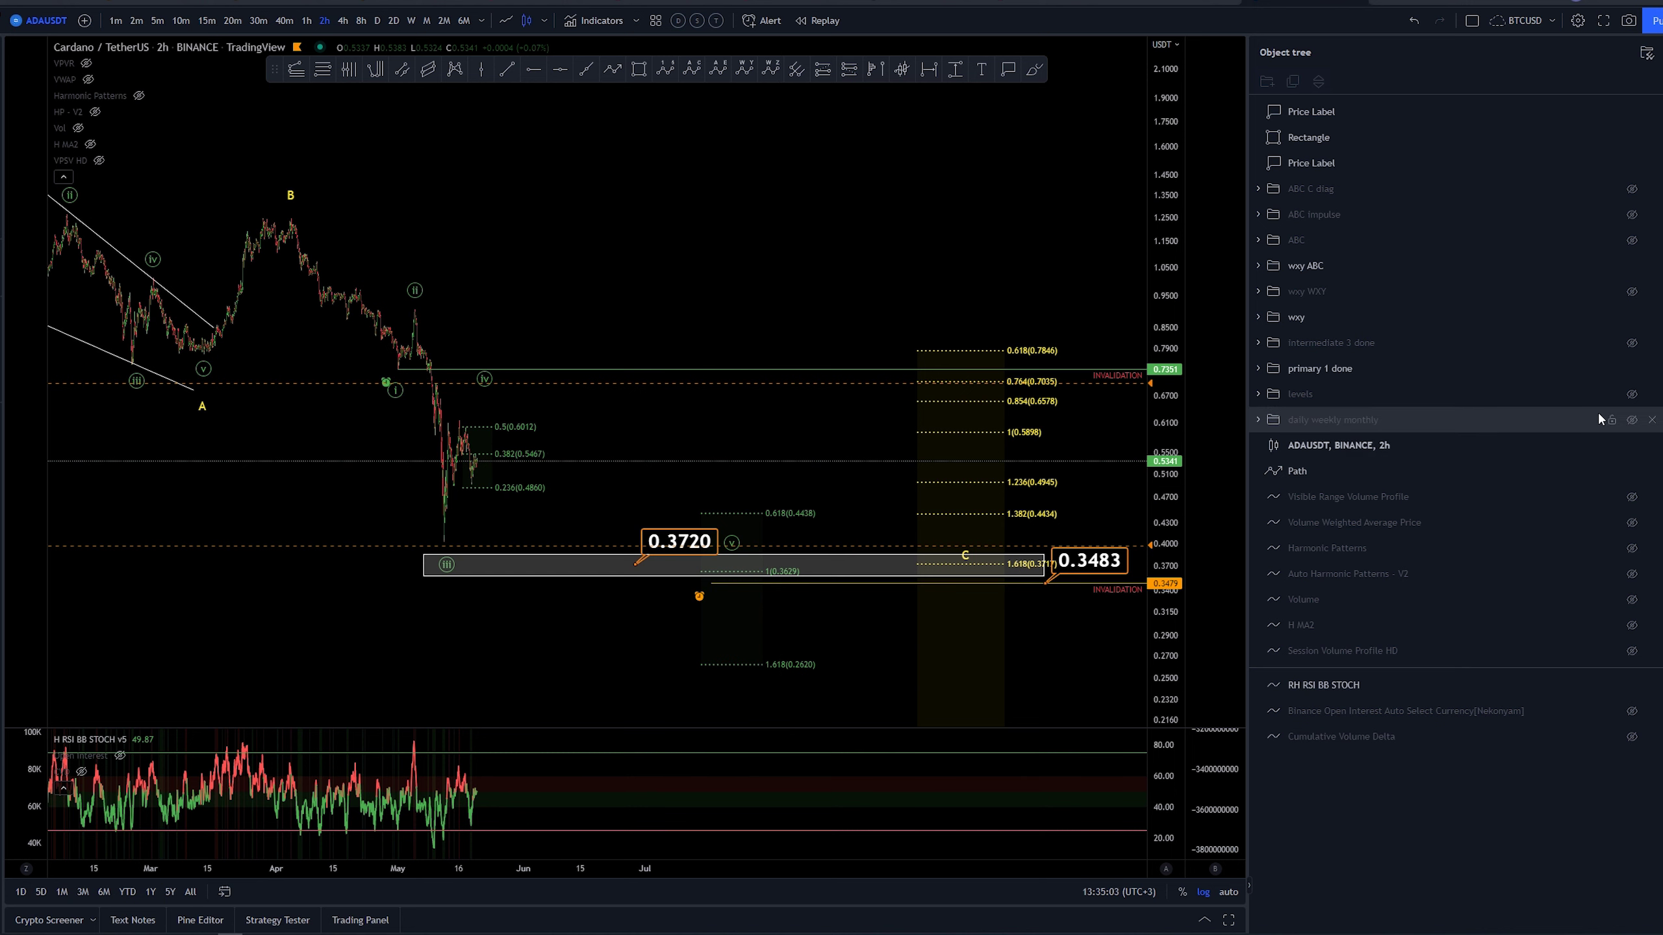
# - Show the "daily weekly monthly" and "levels" drawing groups to check them against the target rectangle, and hide both again
pyautogui.click(1631, 419)
pyautogui.click(1617, 395)
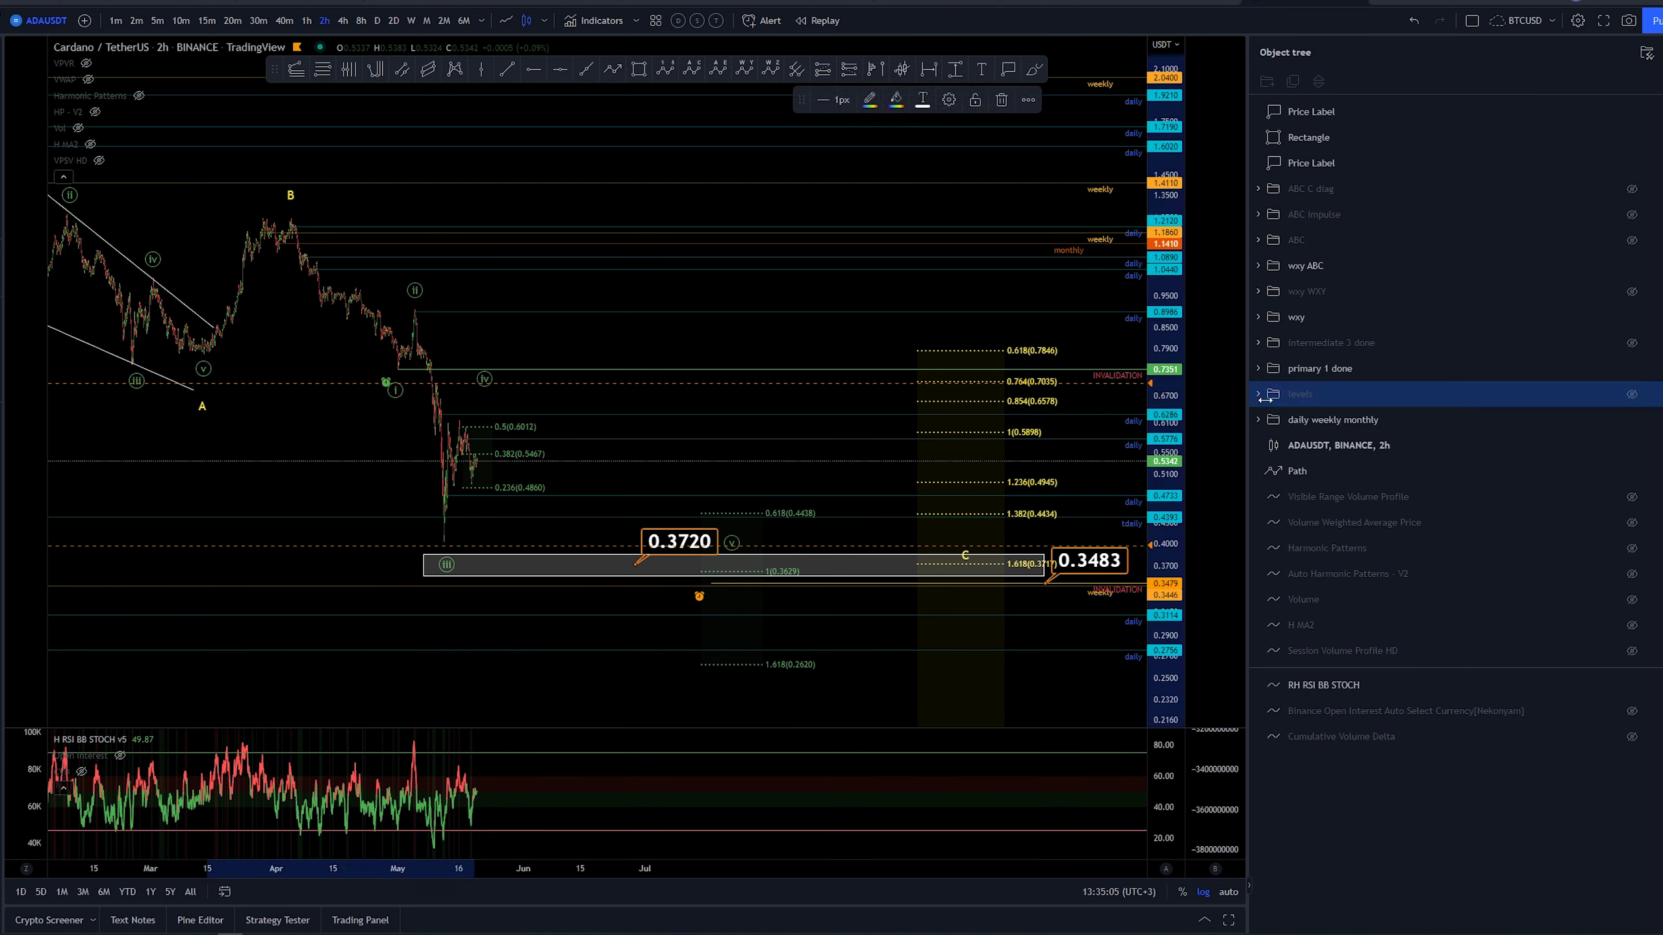
pyautogui.click(1632, 393)
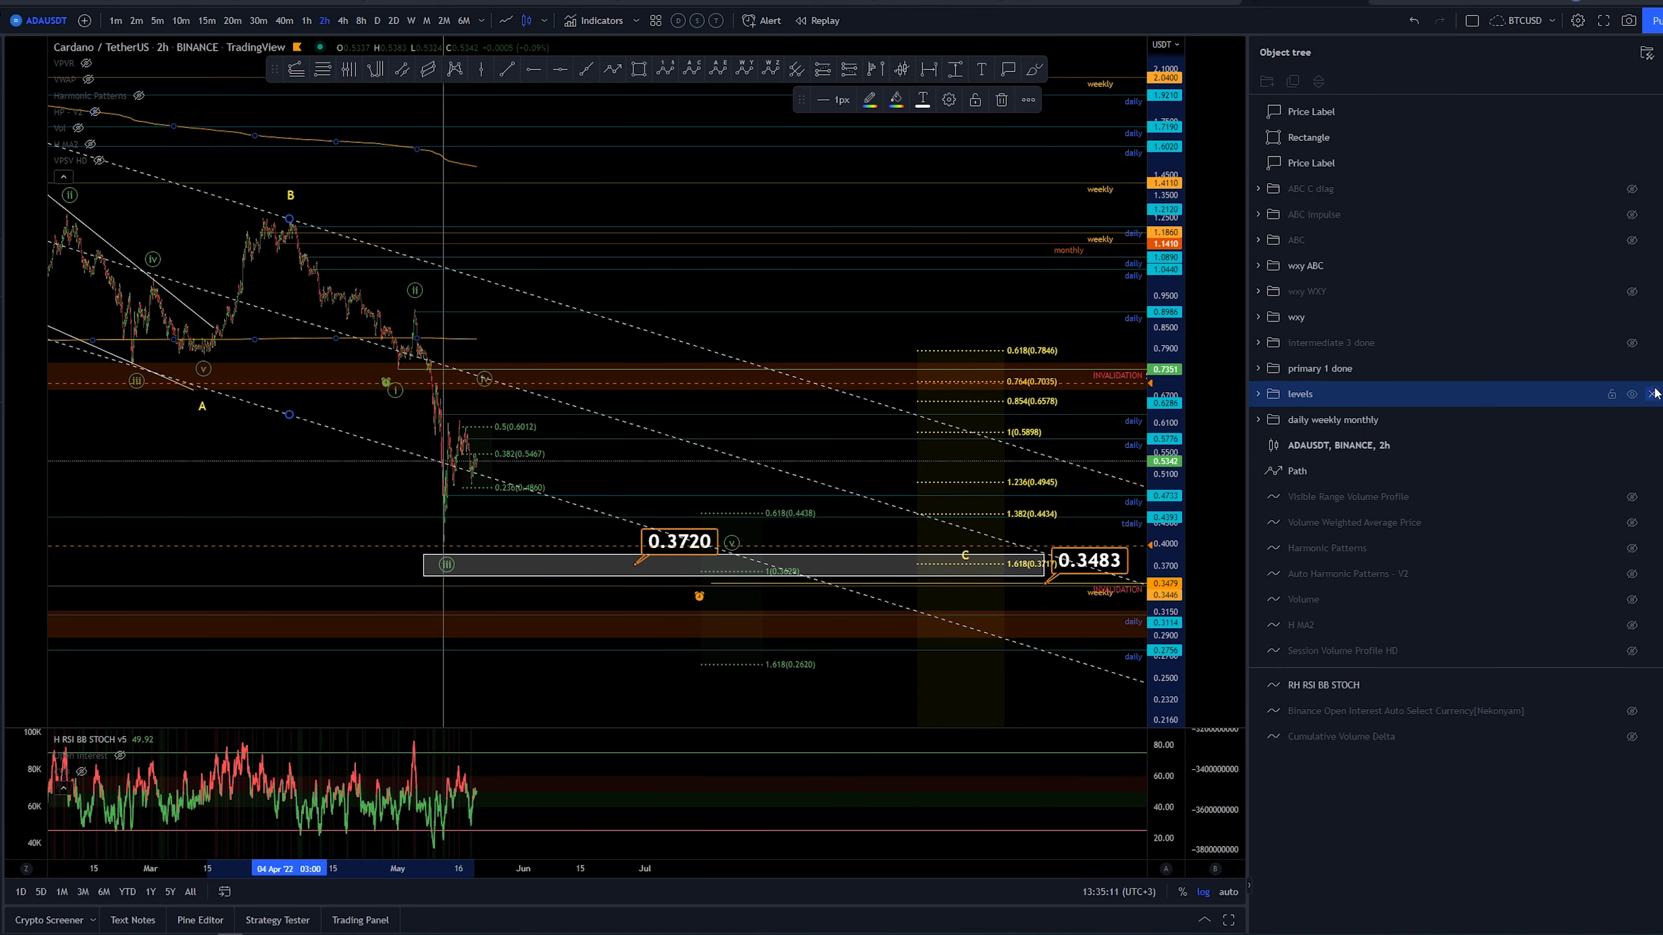
pyautogui.click(1633, 395)
pyautogui.click(1633, 420)
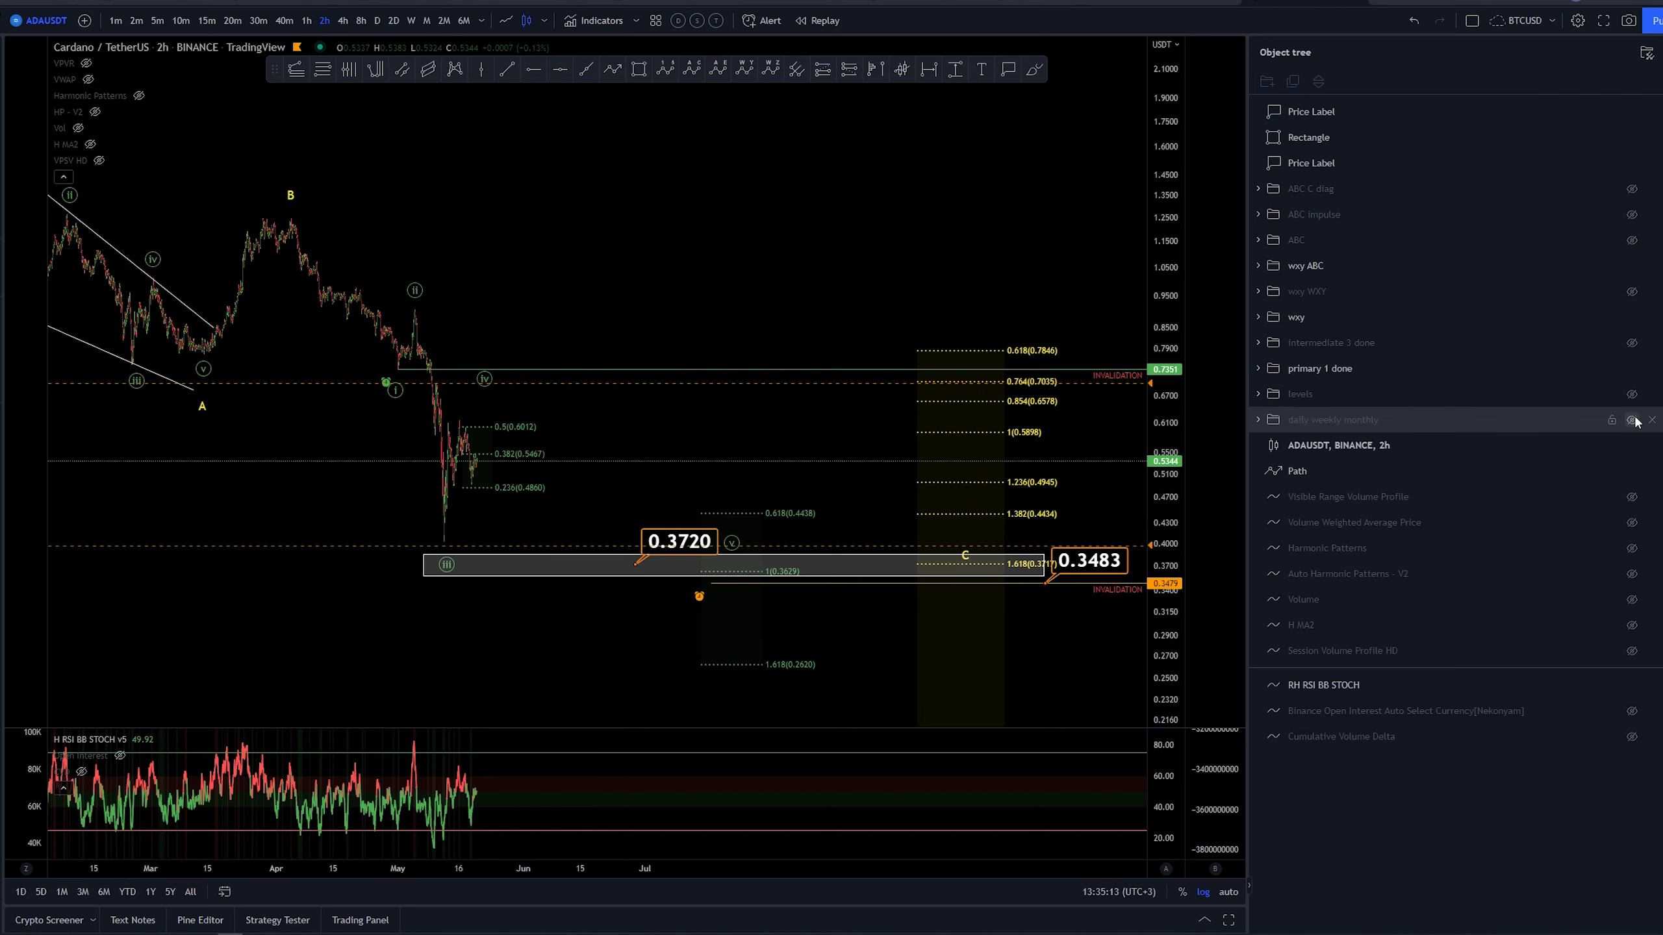
# - Set the chart to the 1D timeframe and show the Visible Range Volume Profile around the target zone
pyautogui.click(376, 20)
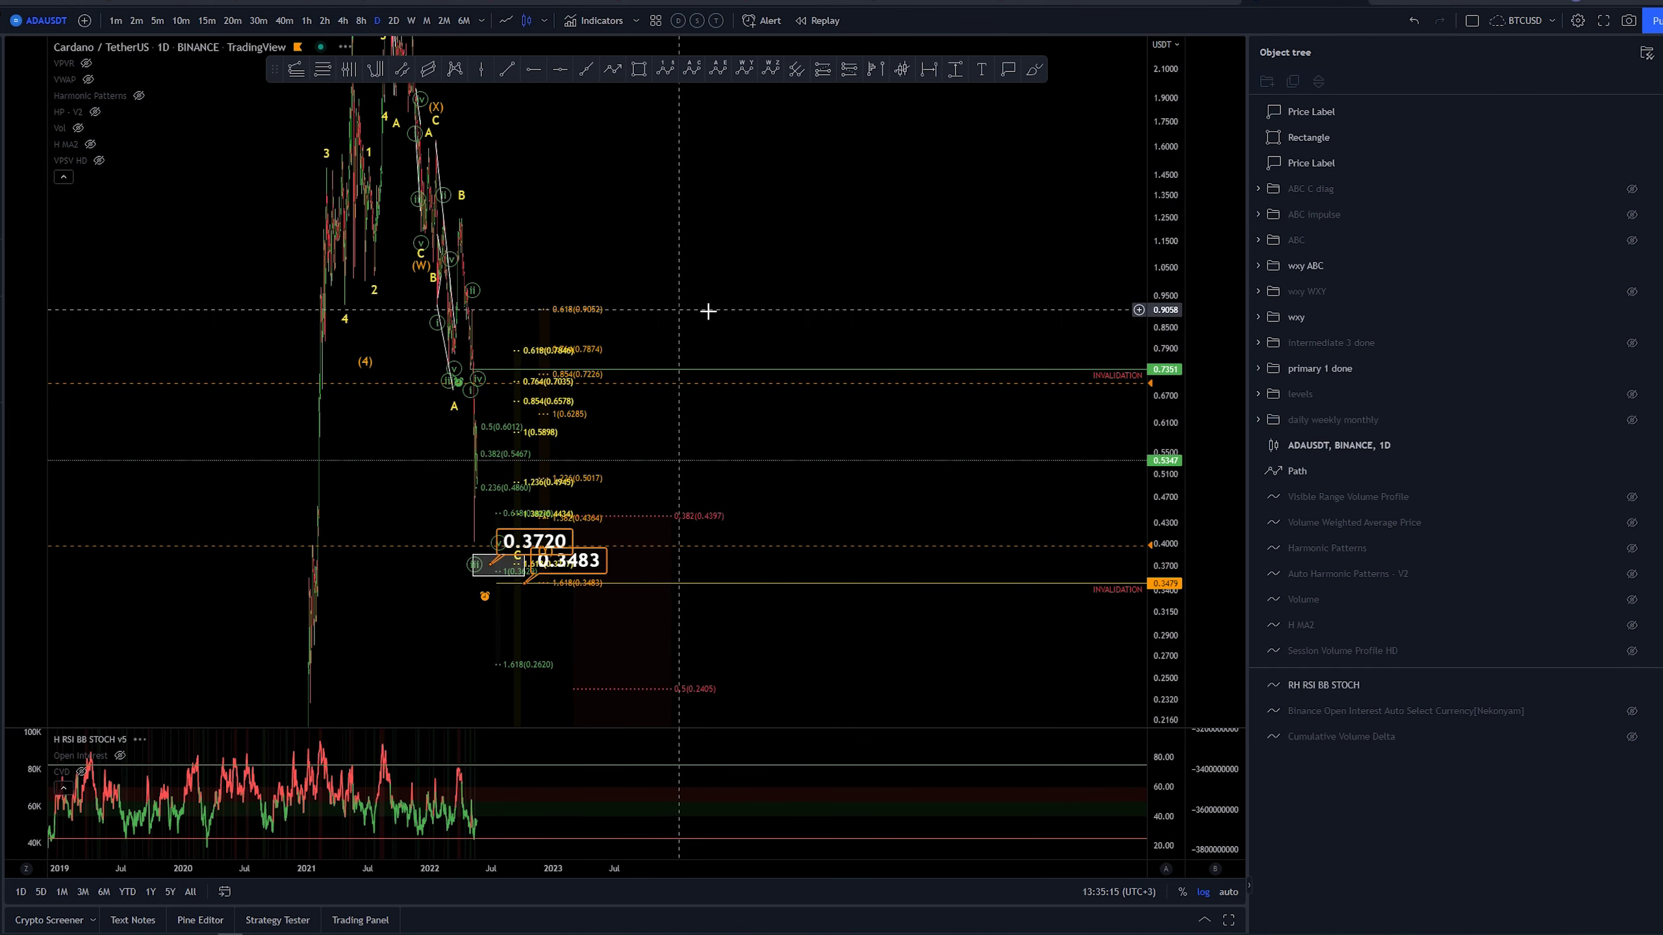
pyautogui.moveTo(1147, 172); pyautogui.dragTo(1147, 236)
pyautogui.click(85, 64)
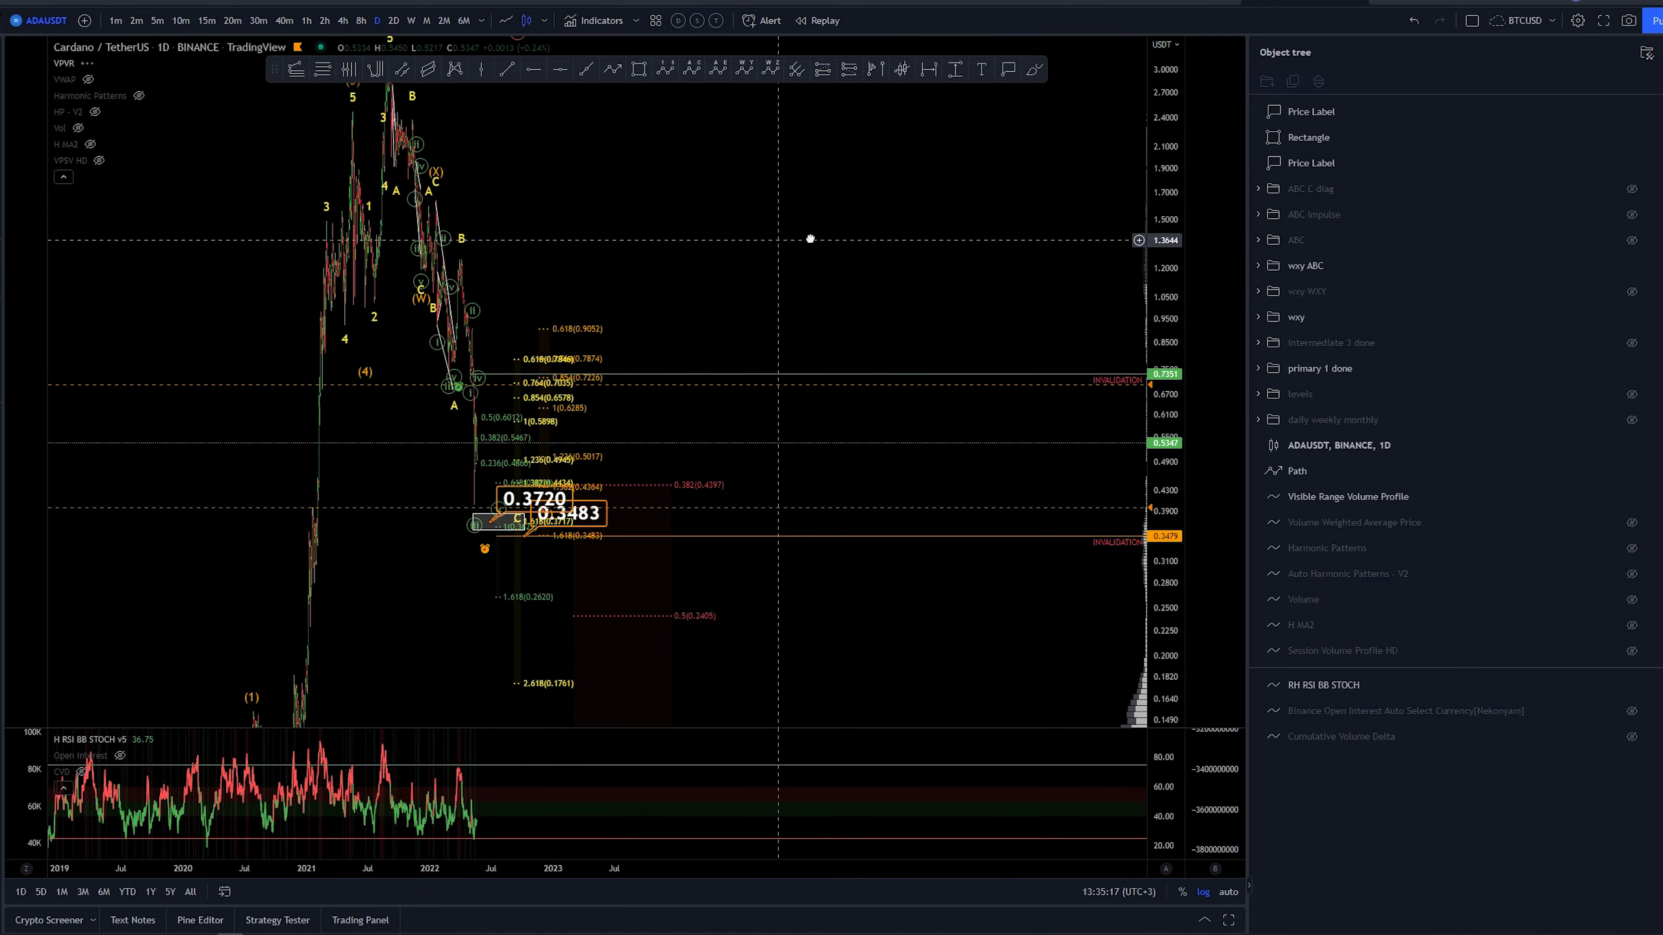
pyautogui.moveTo(674, 430); pyautogui.dragTo(946, 386)
pyautogui.scroll(9, 943, 390)
pyautogui.moveTo(821, 556); pyautogui.dragTo(1112, 466)
pyautogui.scroll(4, 914, 537)
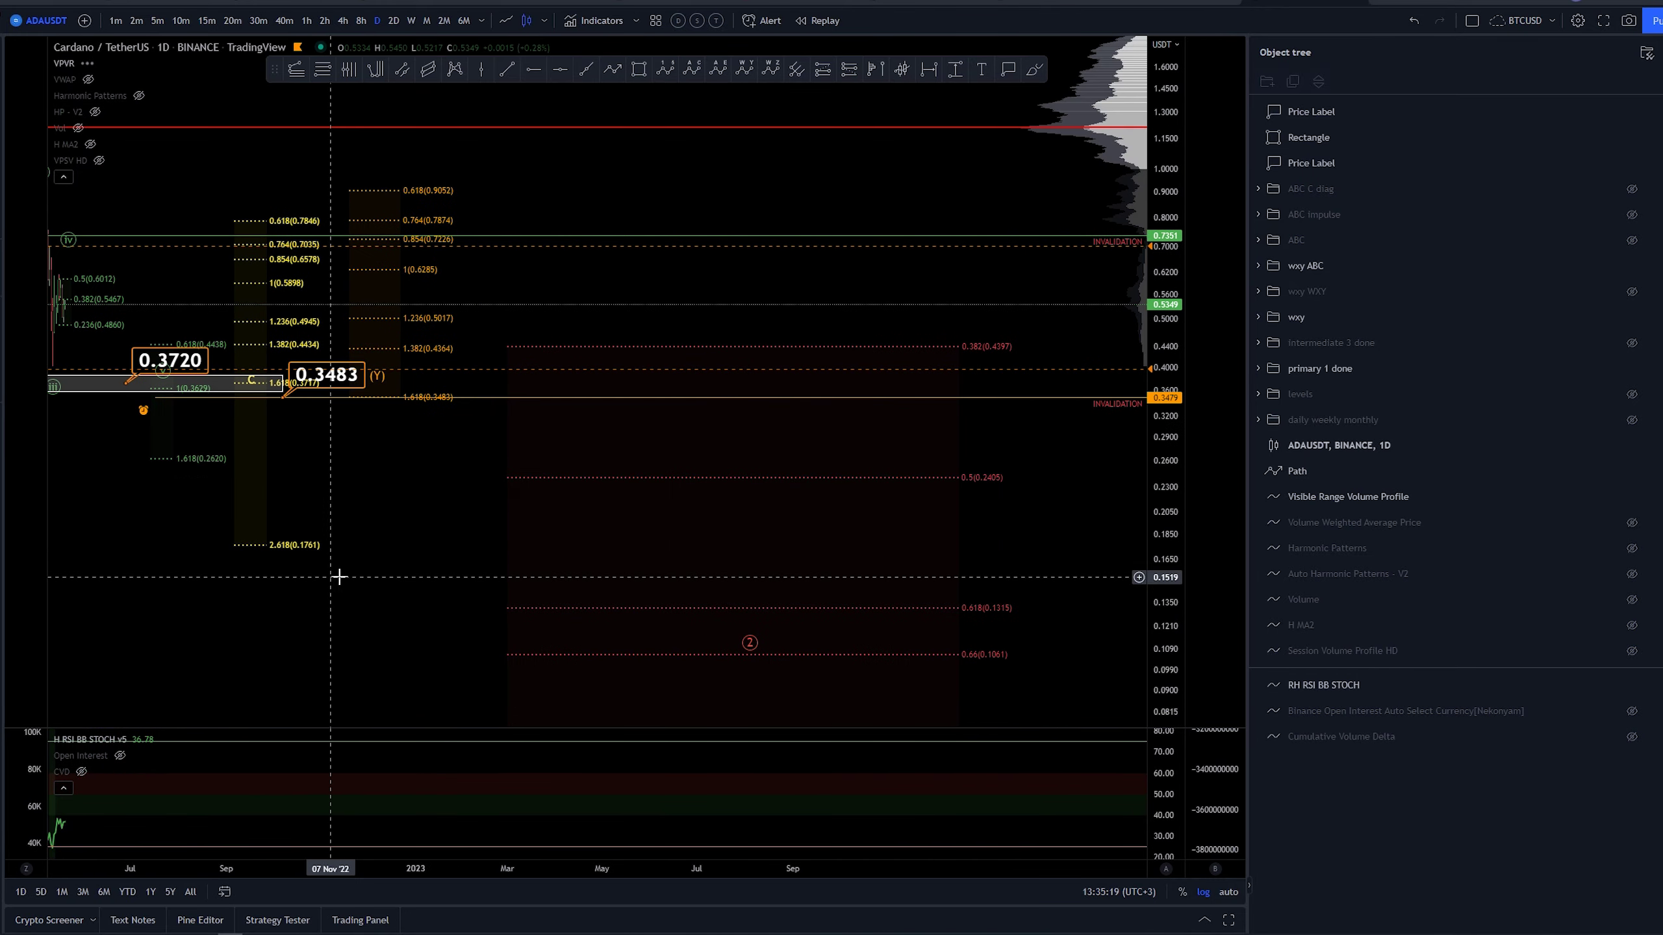
# - Compare the target rectangle's price area with the May 2018 high on the daily chart
pyautogui.scroll(-10, 799, 657)
pyautogui.scroll(-5, 848, 632)
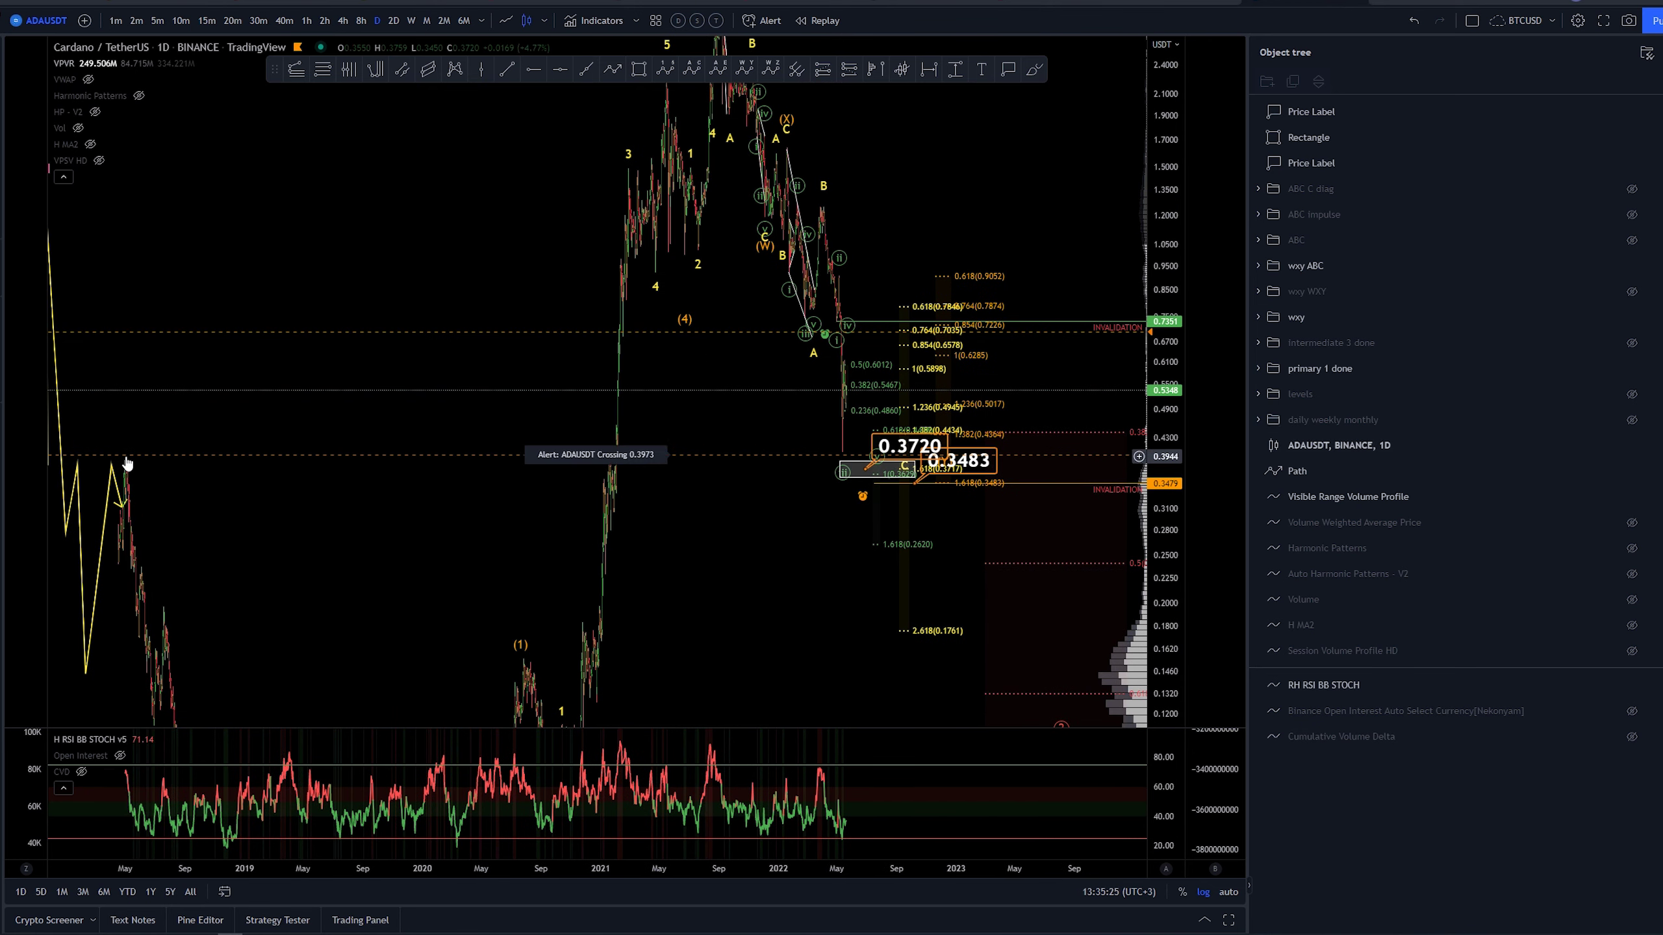
pyautogui.scroll(-2, 269, 458)
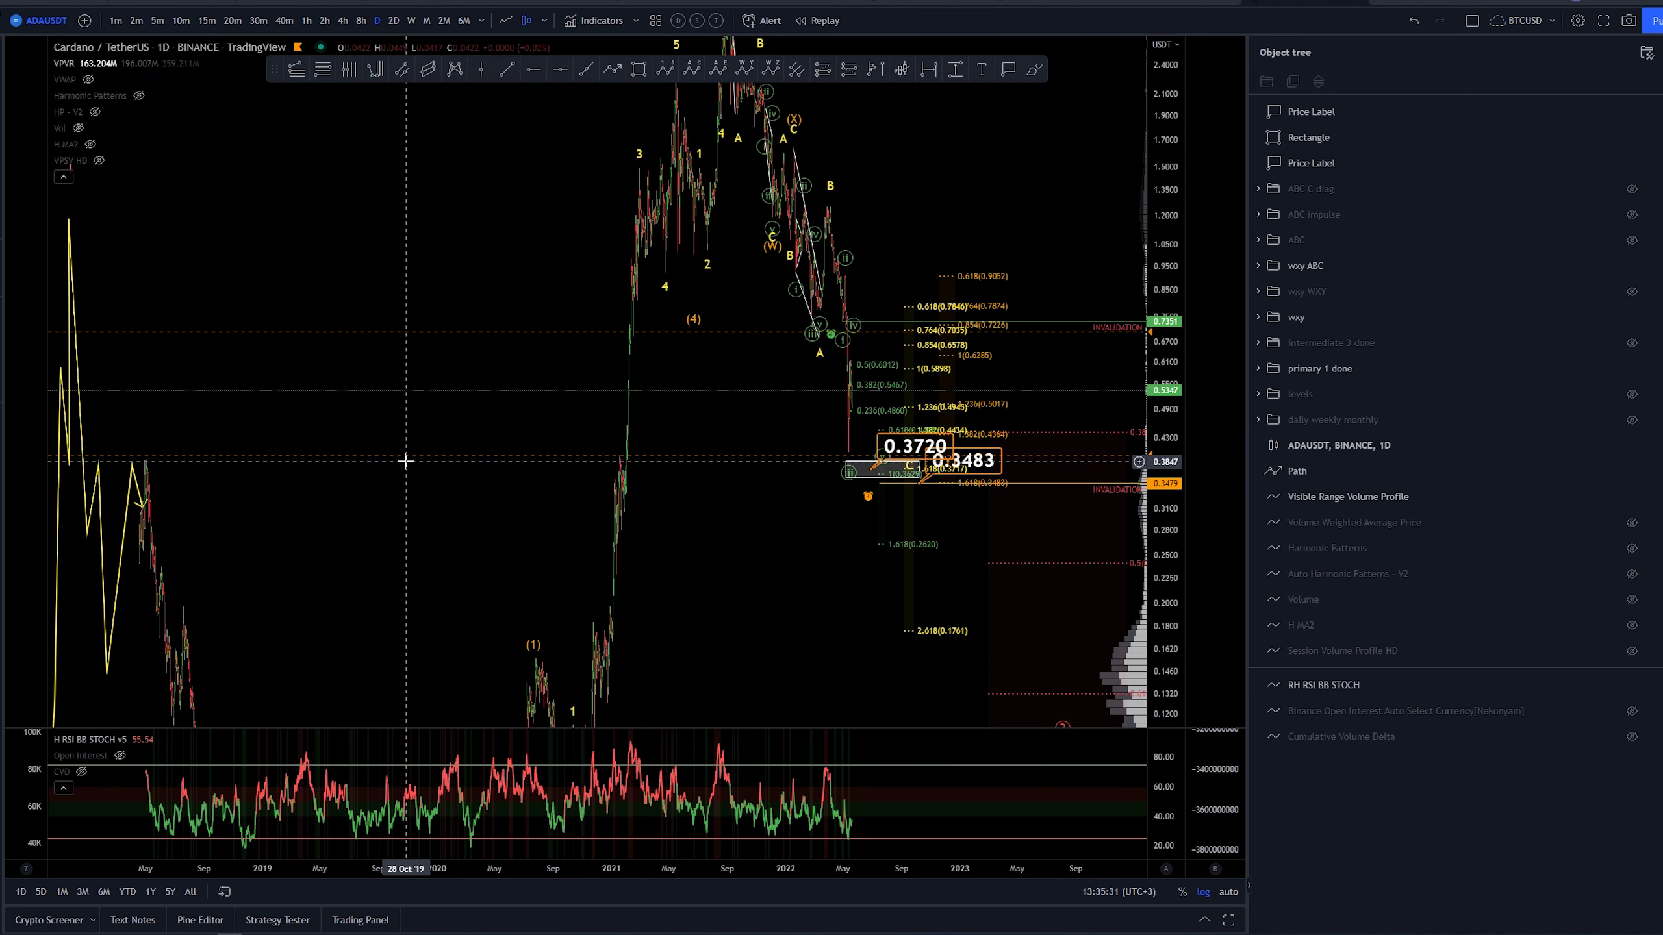
pyautogui.click(902, 483)
pyautogui.click(887, 470)
pyautogui.click(661, 458)
pyautogui.click(148, 466)
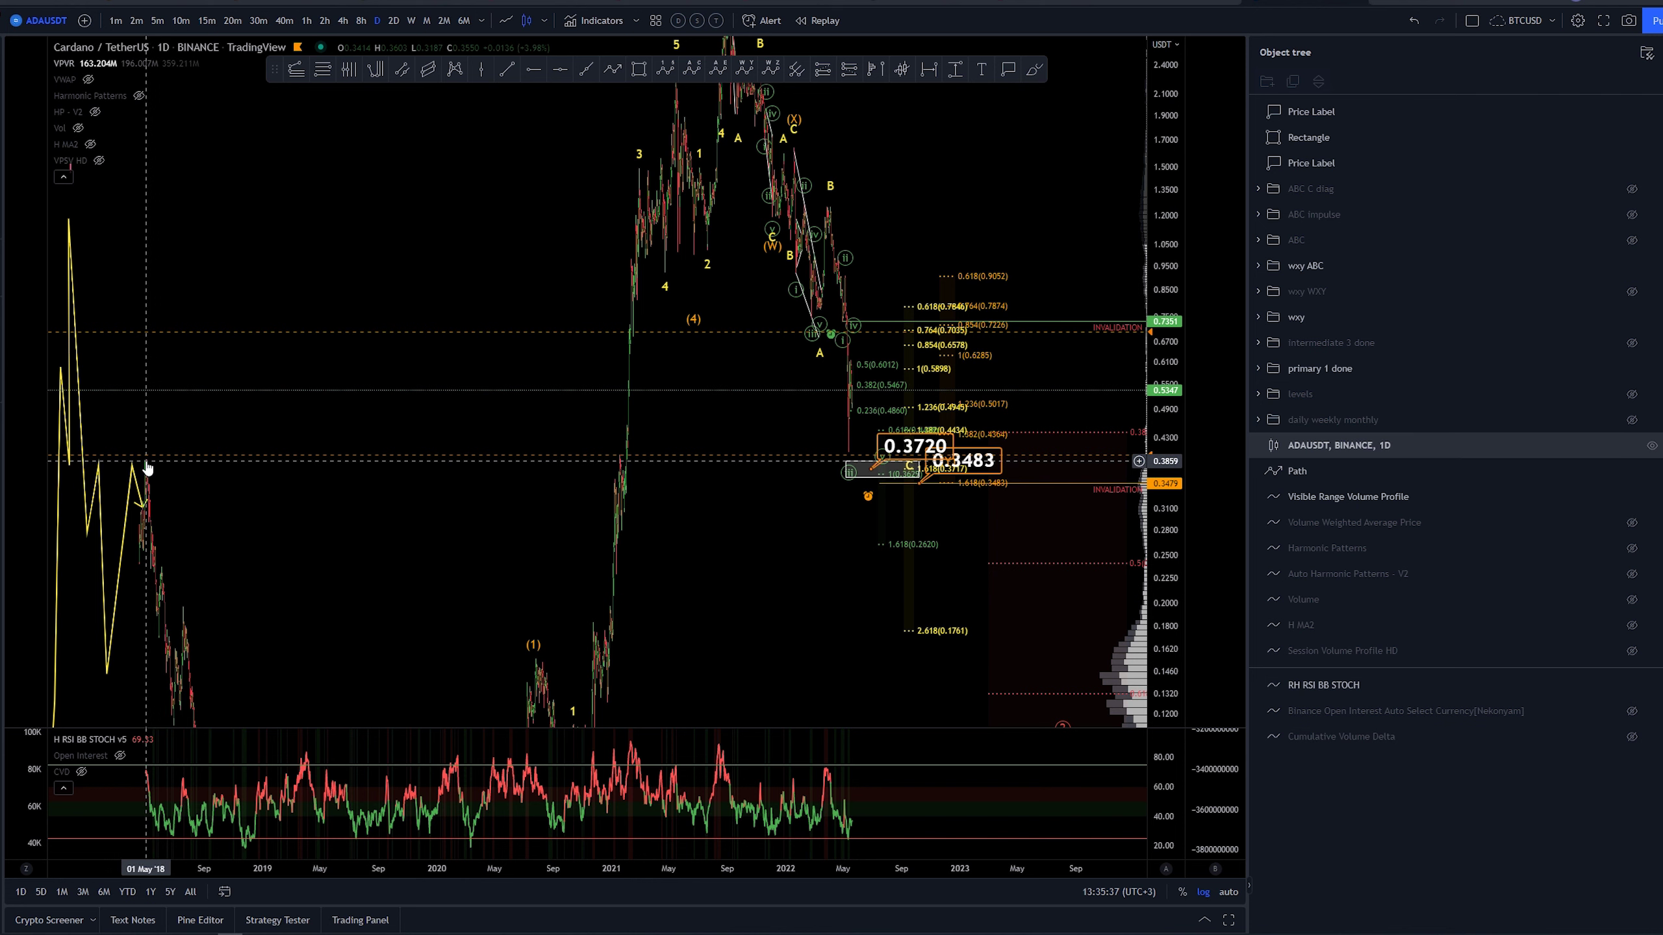
# - Set the chart to the 4h timeframe, hide the Visible Range Volume Profile, and frame the decline together with the target rectangle
pyautogui.press('Escape')
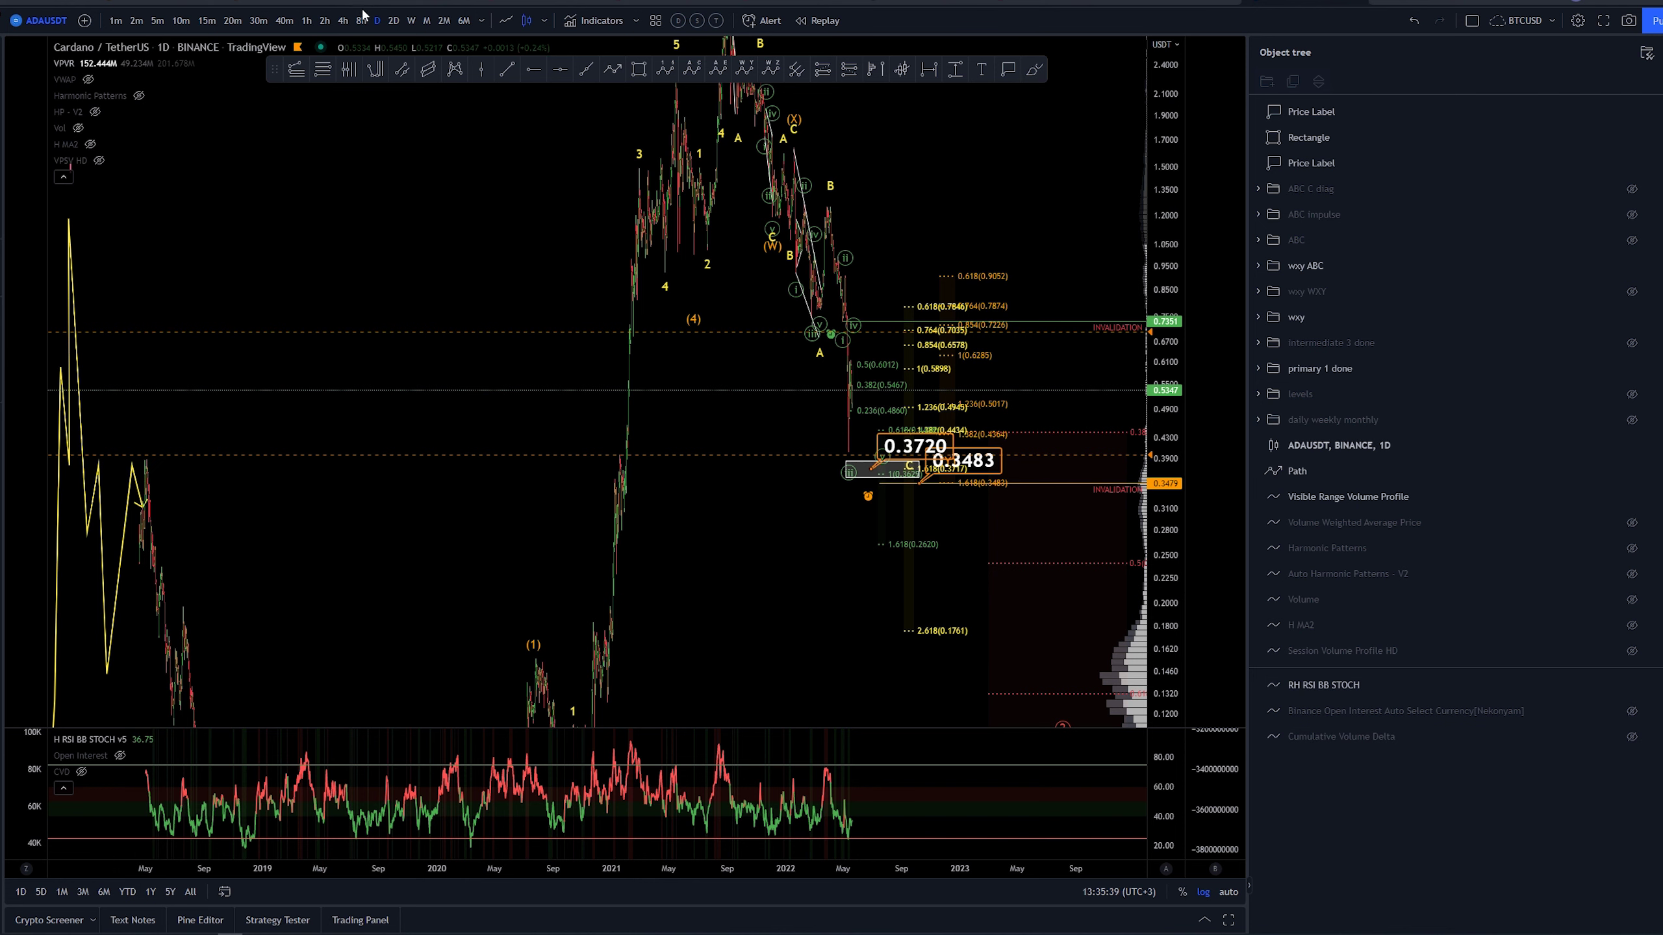
pyautogui.click(306, 21)
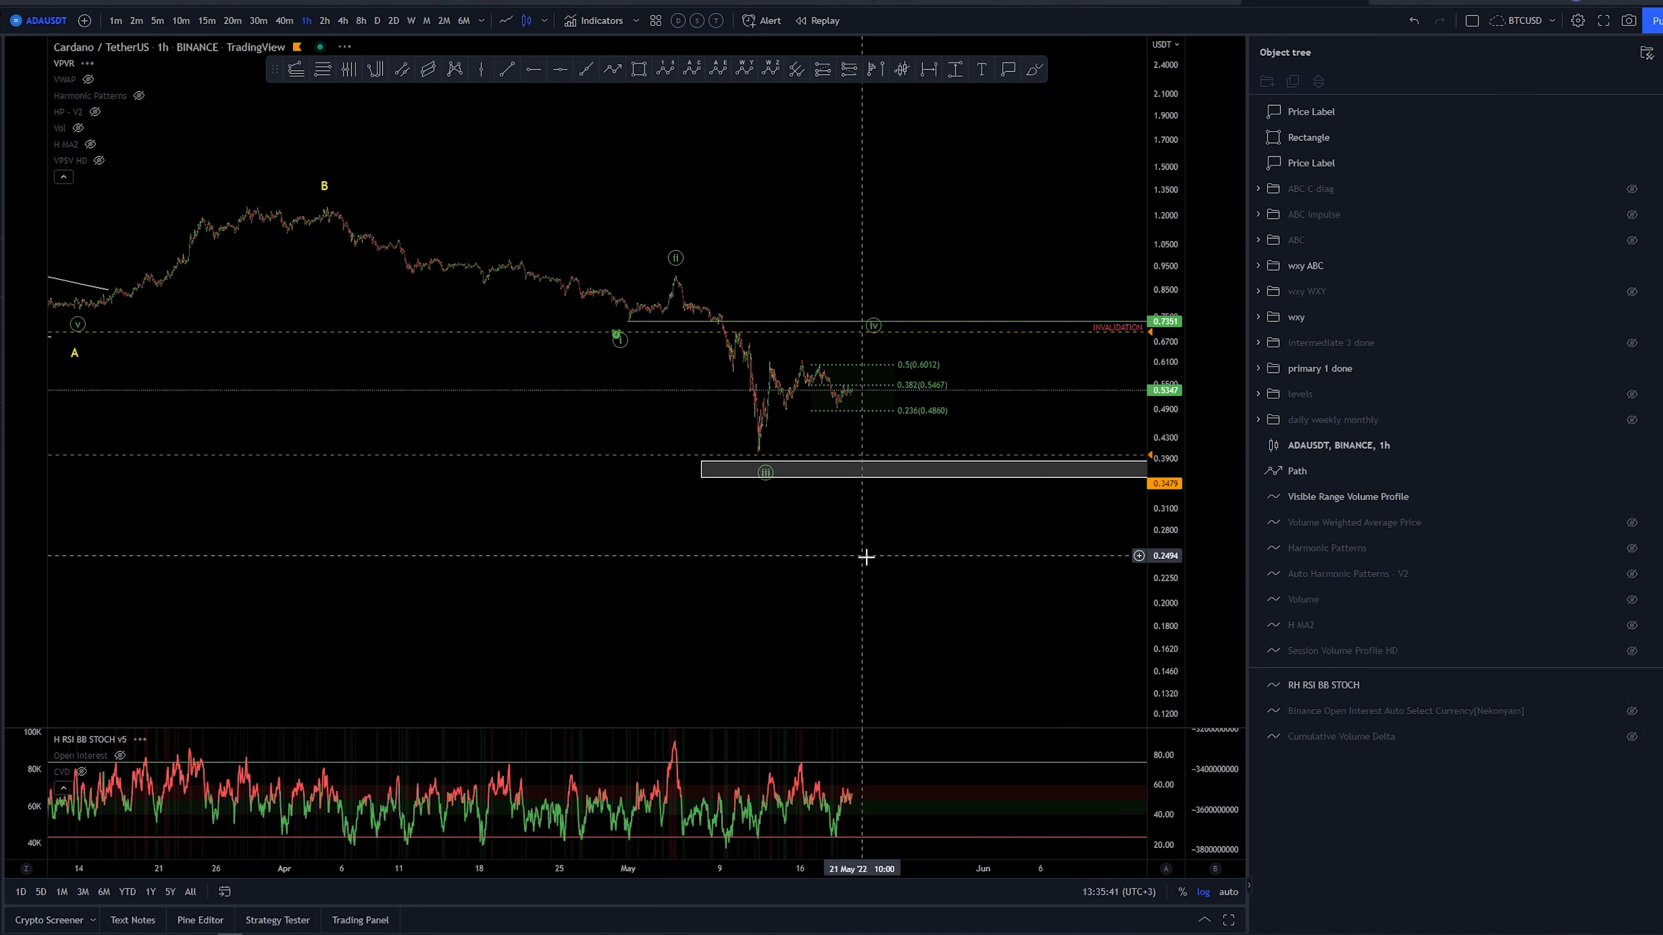
pyautogui.scroll(-3, 720, 314)
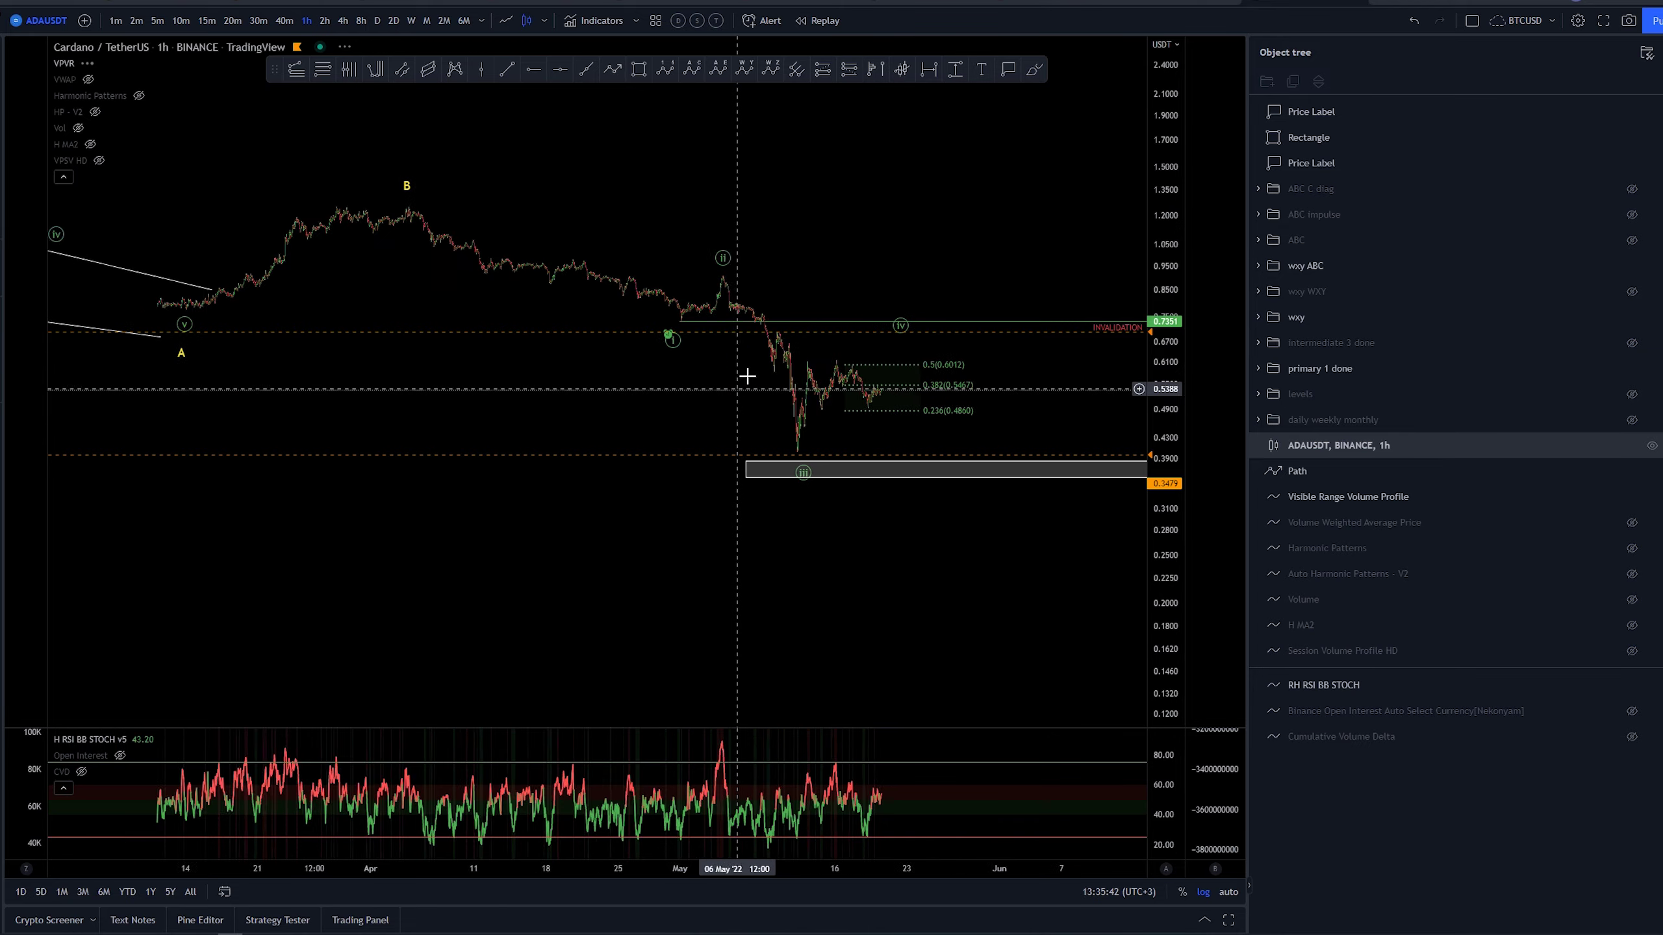
pyautogui.click(342, 20)
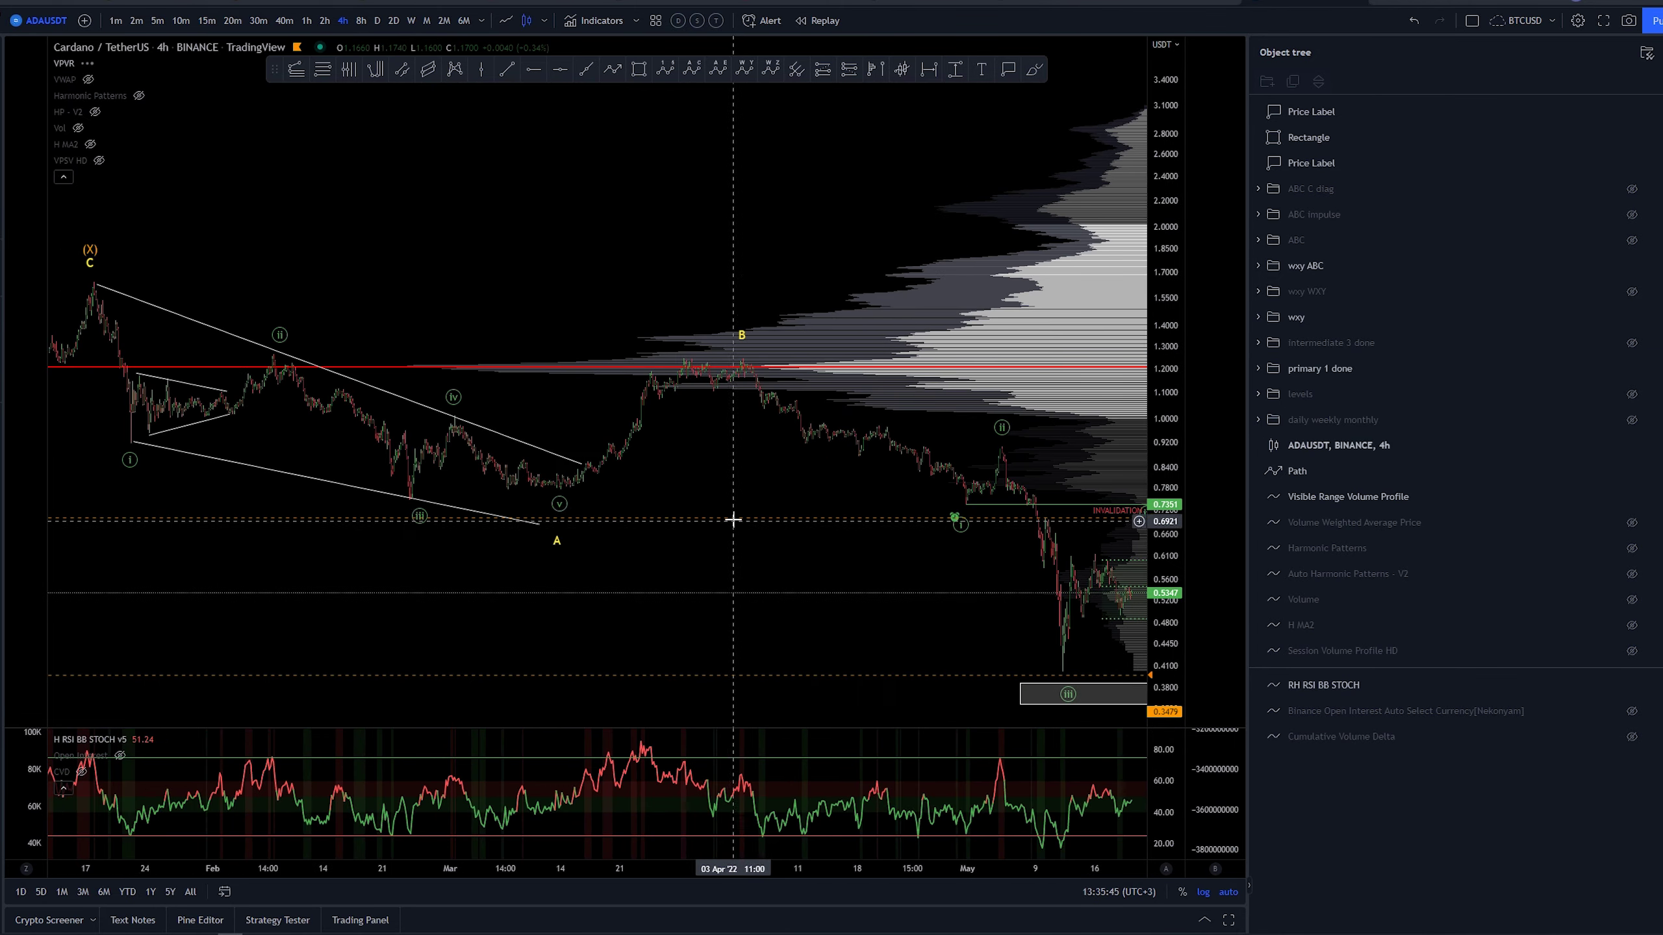
pyautogui.scroll(-8, 734, 524)
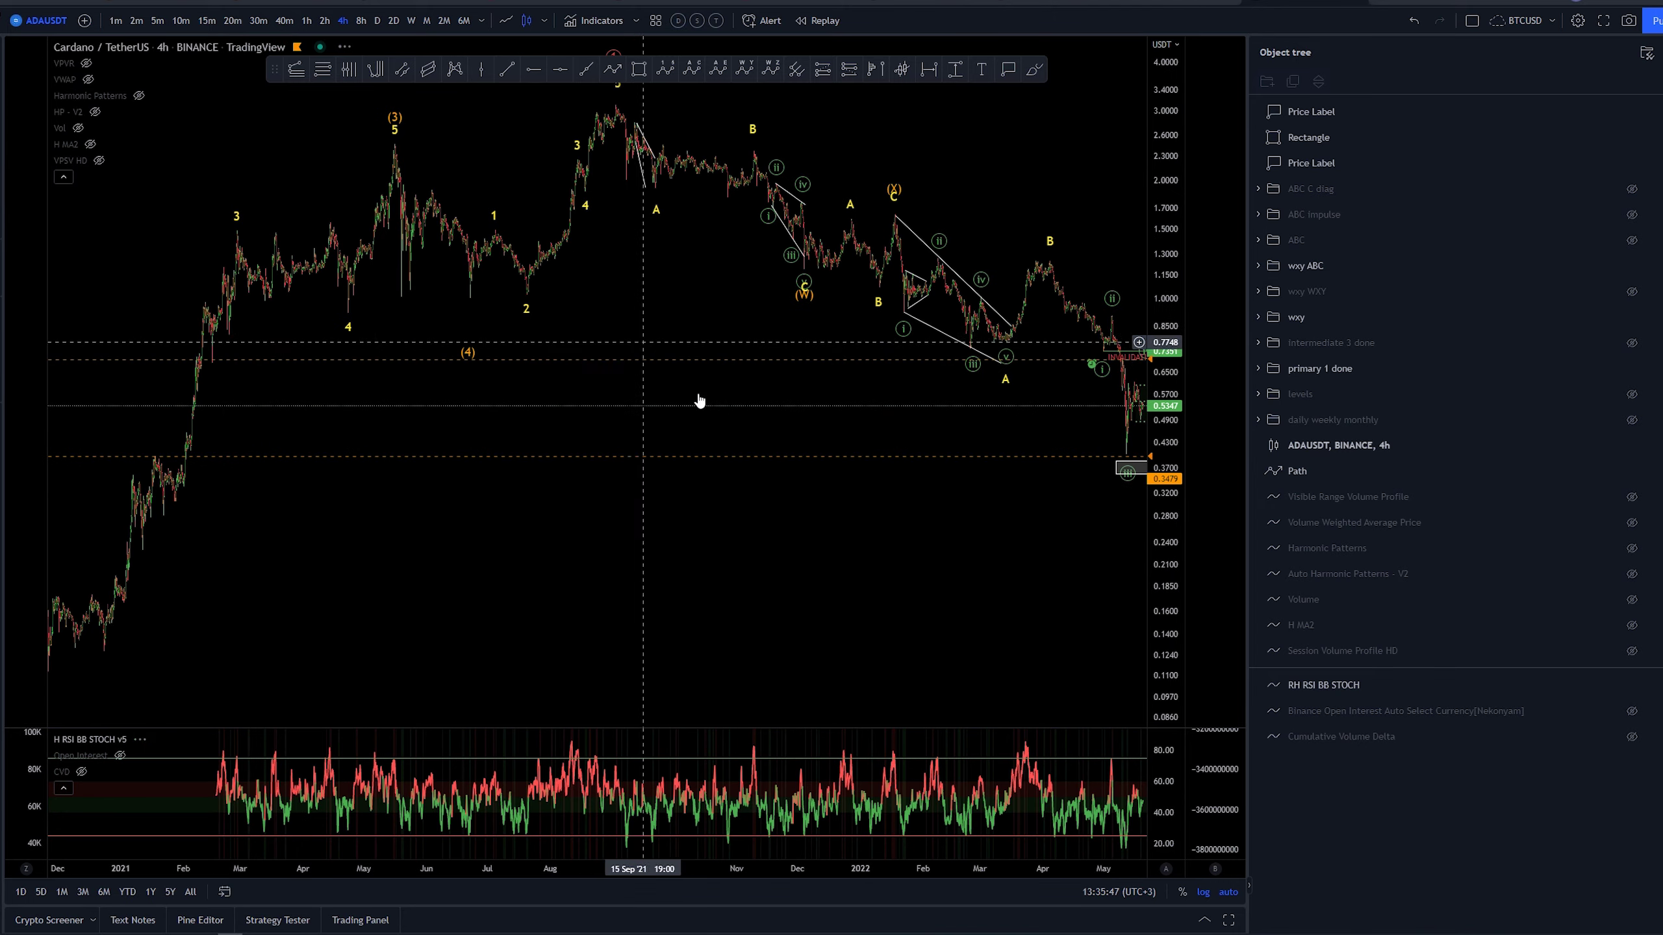
pyautogui.moveTo(667, 344); pyautogui.dragTo(400, 338)
pyautogui.moveTo(1162, 172); pyautogui.dragTo(1159, 238)
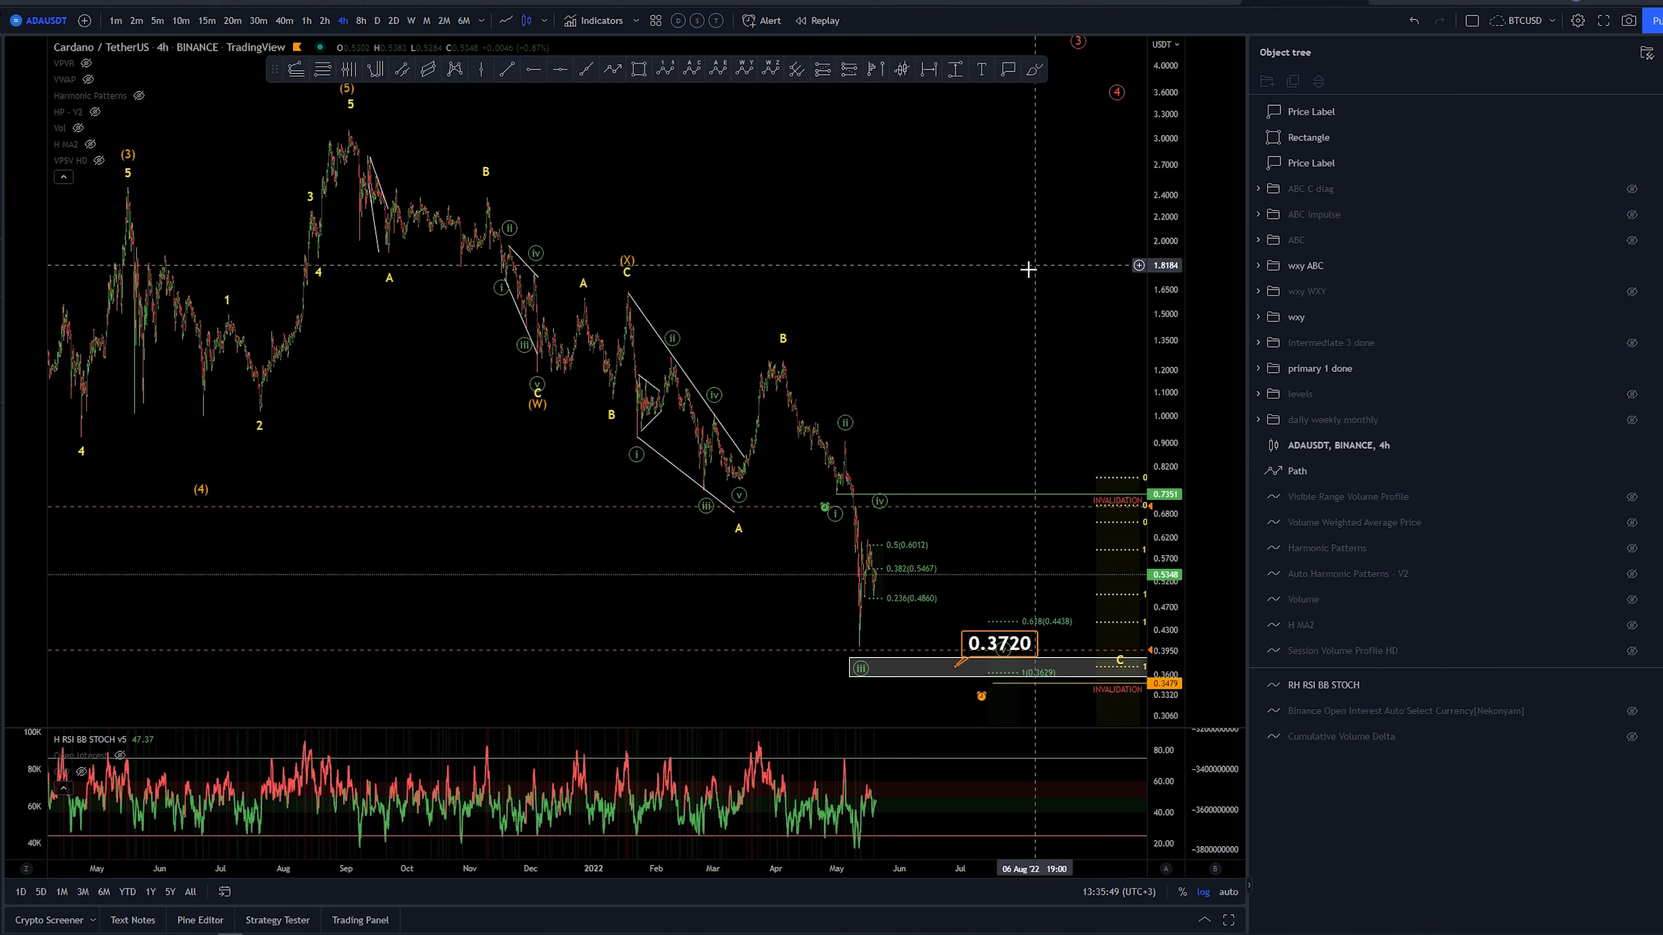
pyautogui.moveTo(1022, 270); pyautogui.dragTo(839, 271)
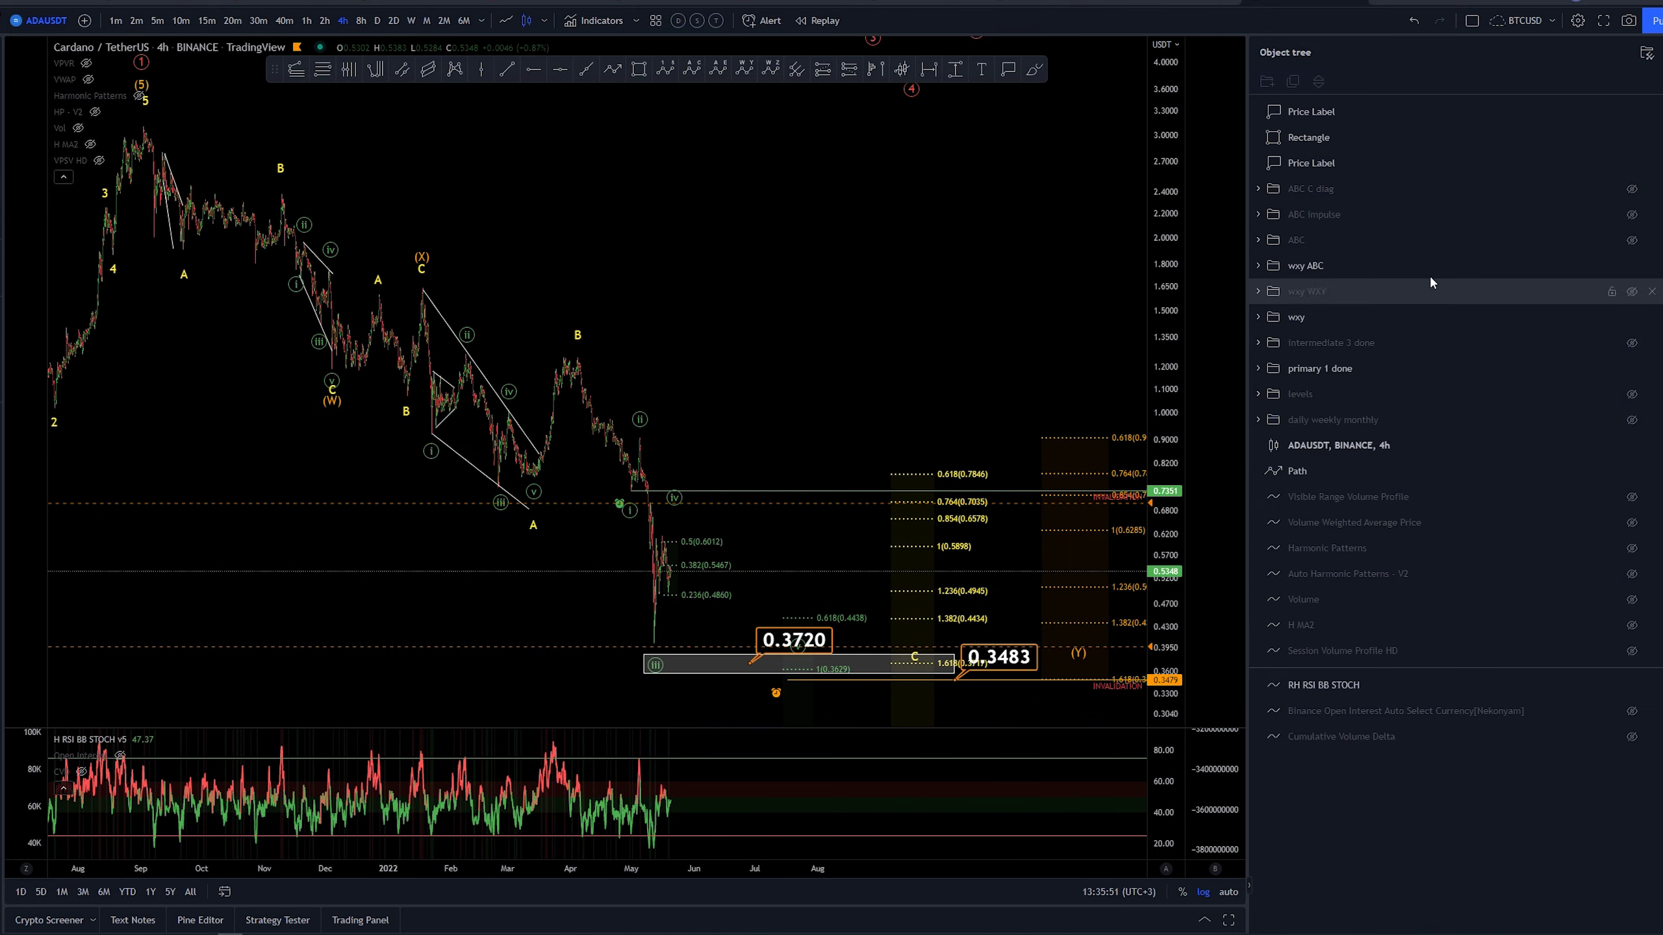
# - Hide the "wxy" and "wxy ABC" drawing groups and both price labels at the target rectangle
pyautogui.click(1632, 317)
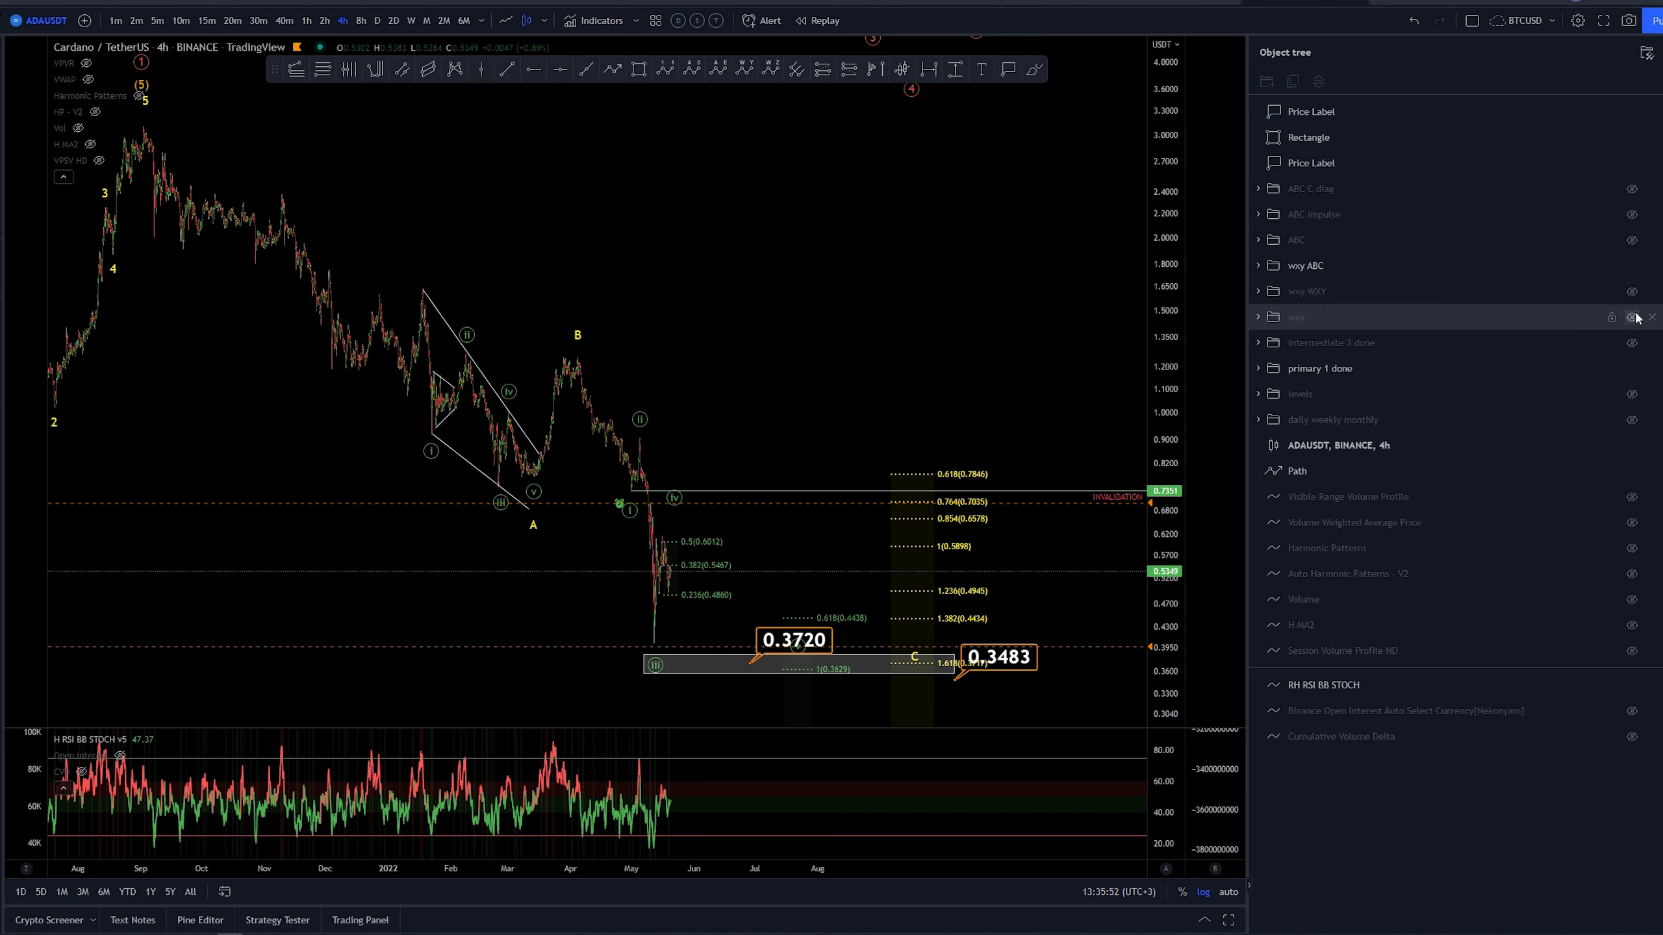
pyautogui.click(1631, 266)
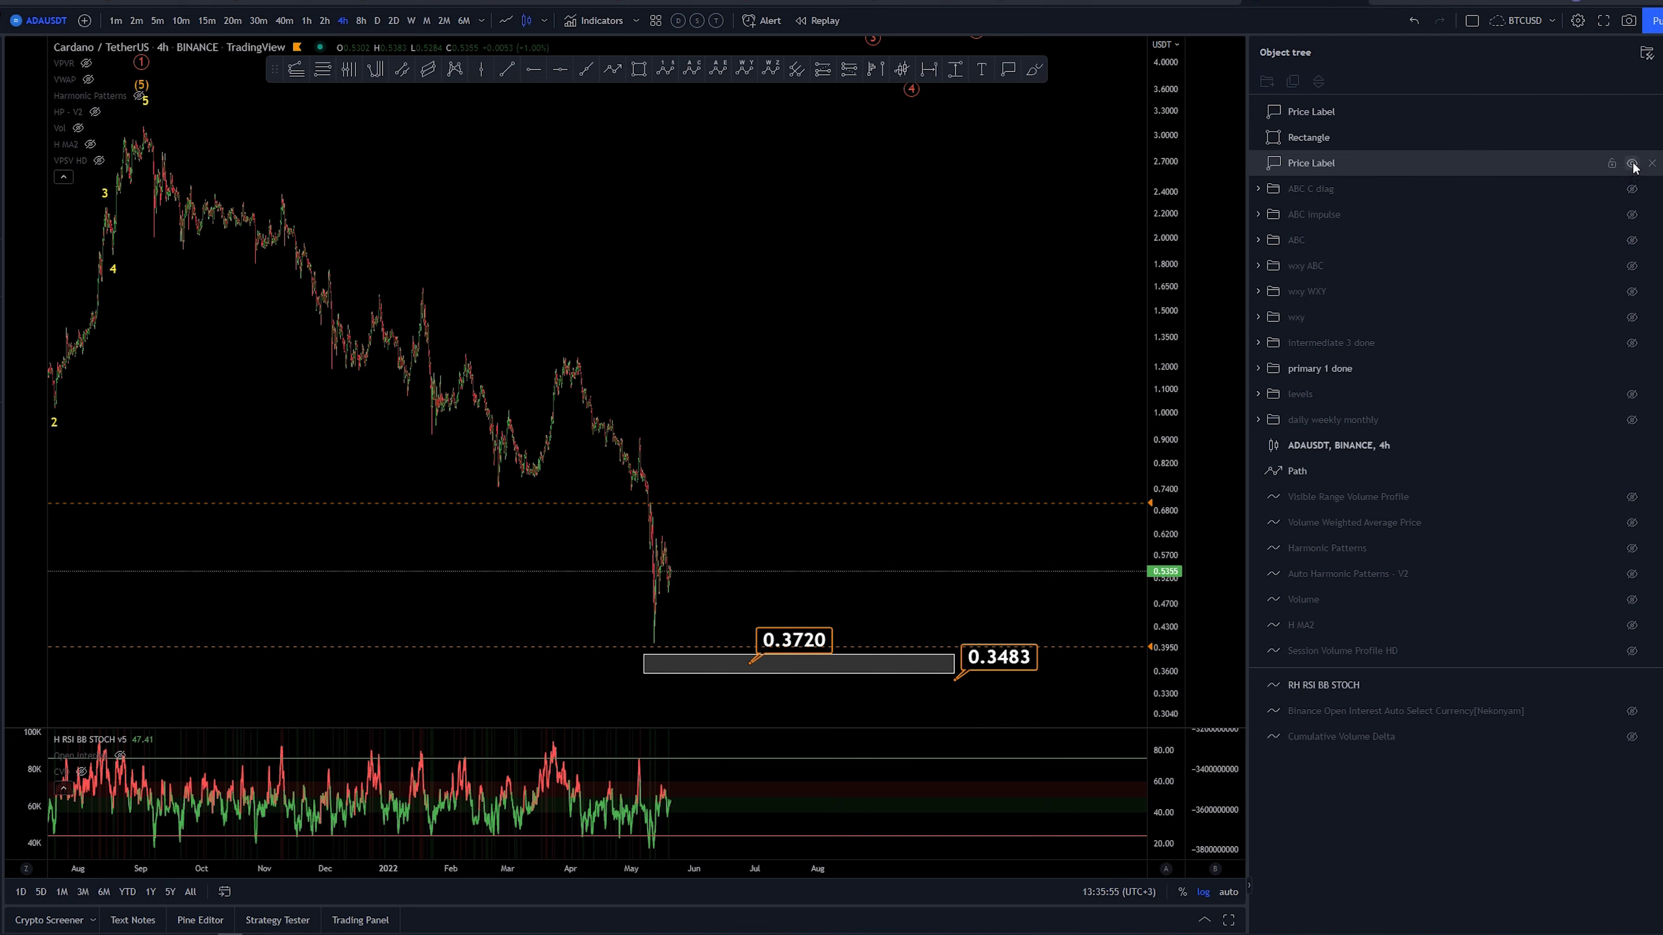
pyautogui.click(1633, 164)
pyautogui.click(1631, 111)
# - Put the target rectangle into the "wxy" group in the object tree and delete the two price labels
pyautogui.moveTo(1306, 137); pyautogui.dragTo(1364, 309)
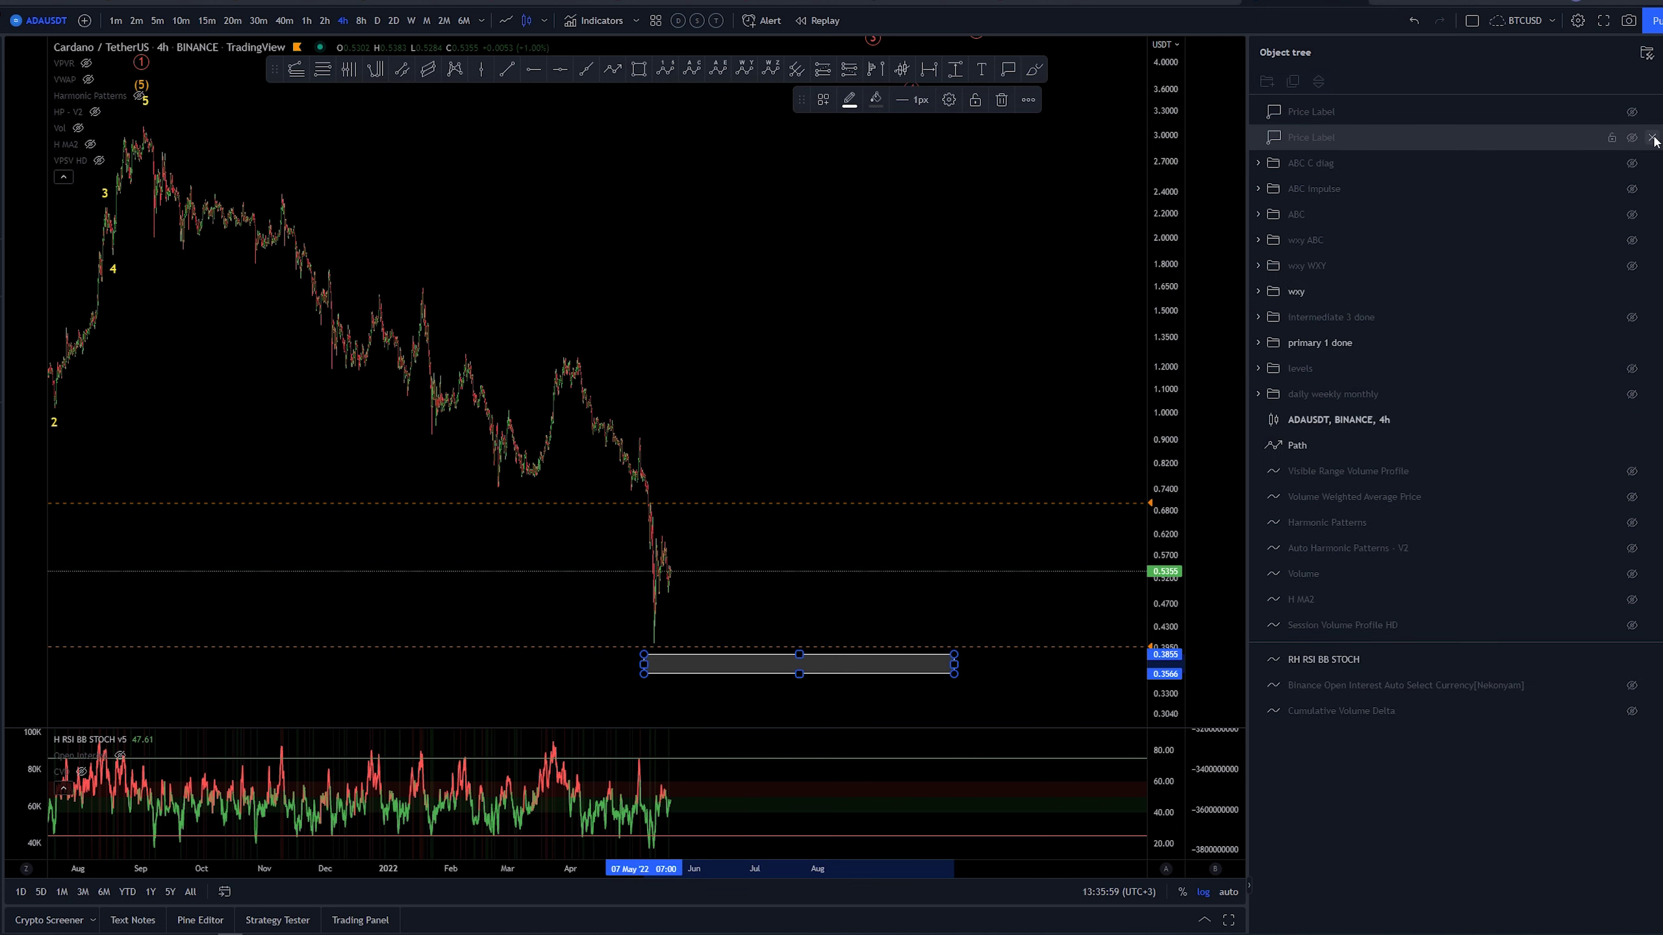
pyautogui.scroll(-1, 1627, 165)
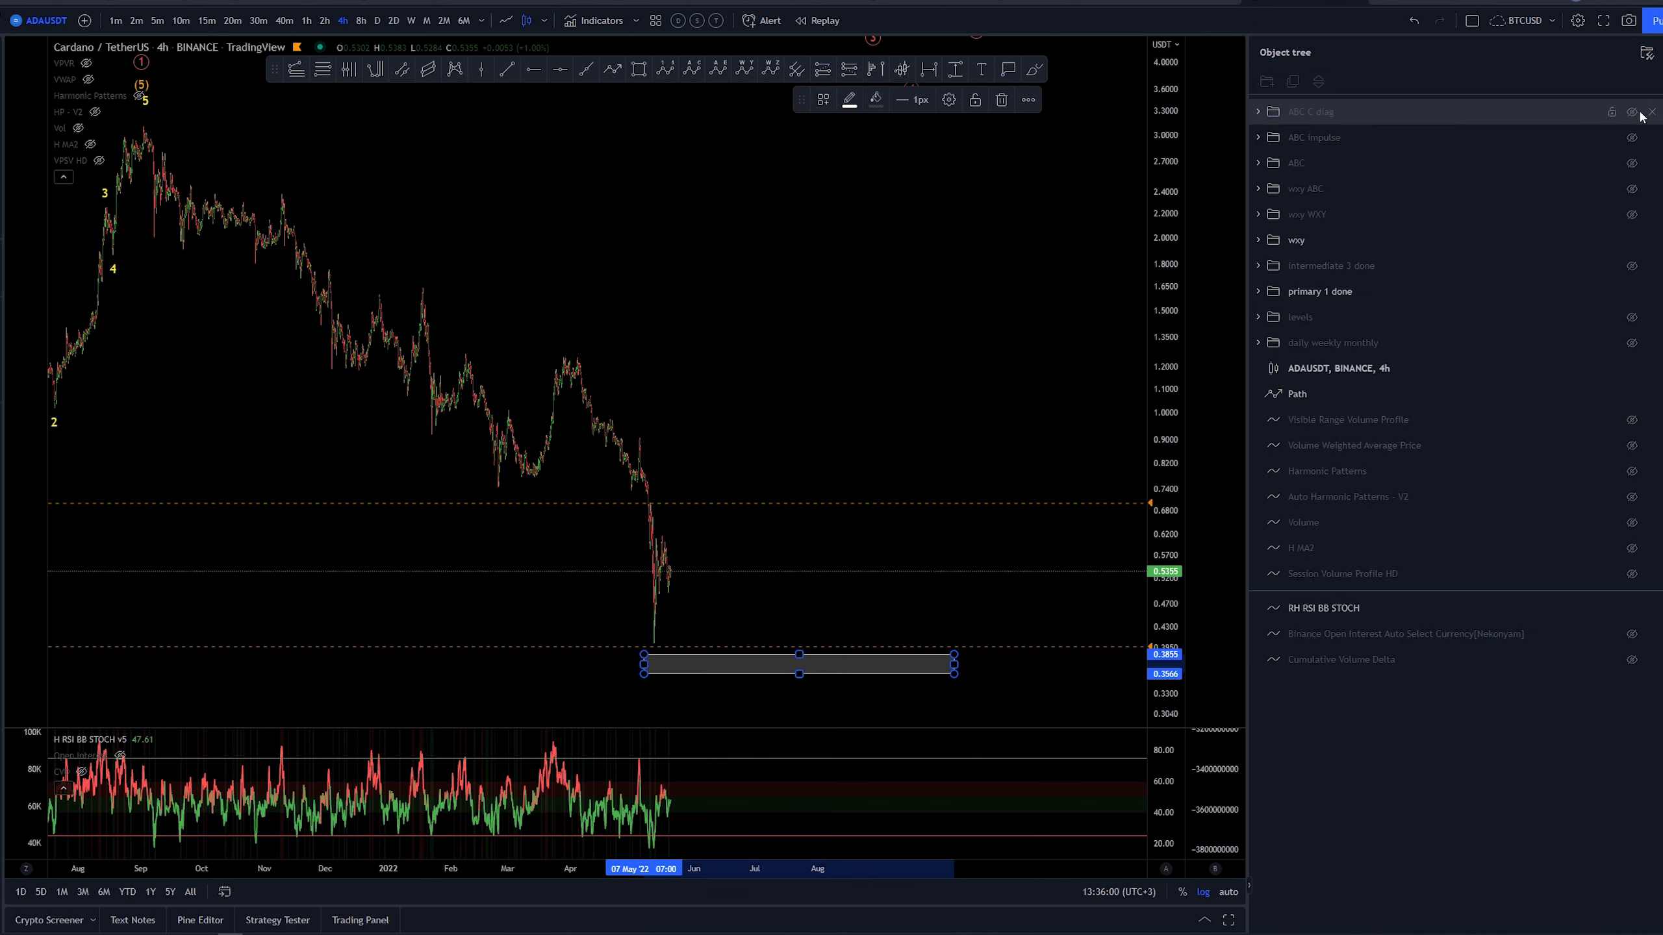
# - Show the "ABC" and "Intermediate 3 done" drawing groups and hide the "primary 1 done" group
pyautogui.click(1633, 163)
pyautogui.moveTo(519, 260); pyautogui.dragTo(654, 208)
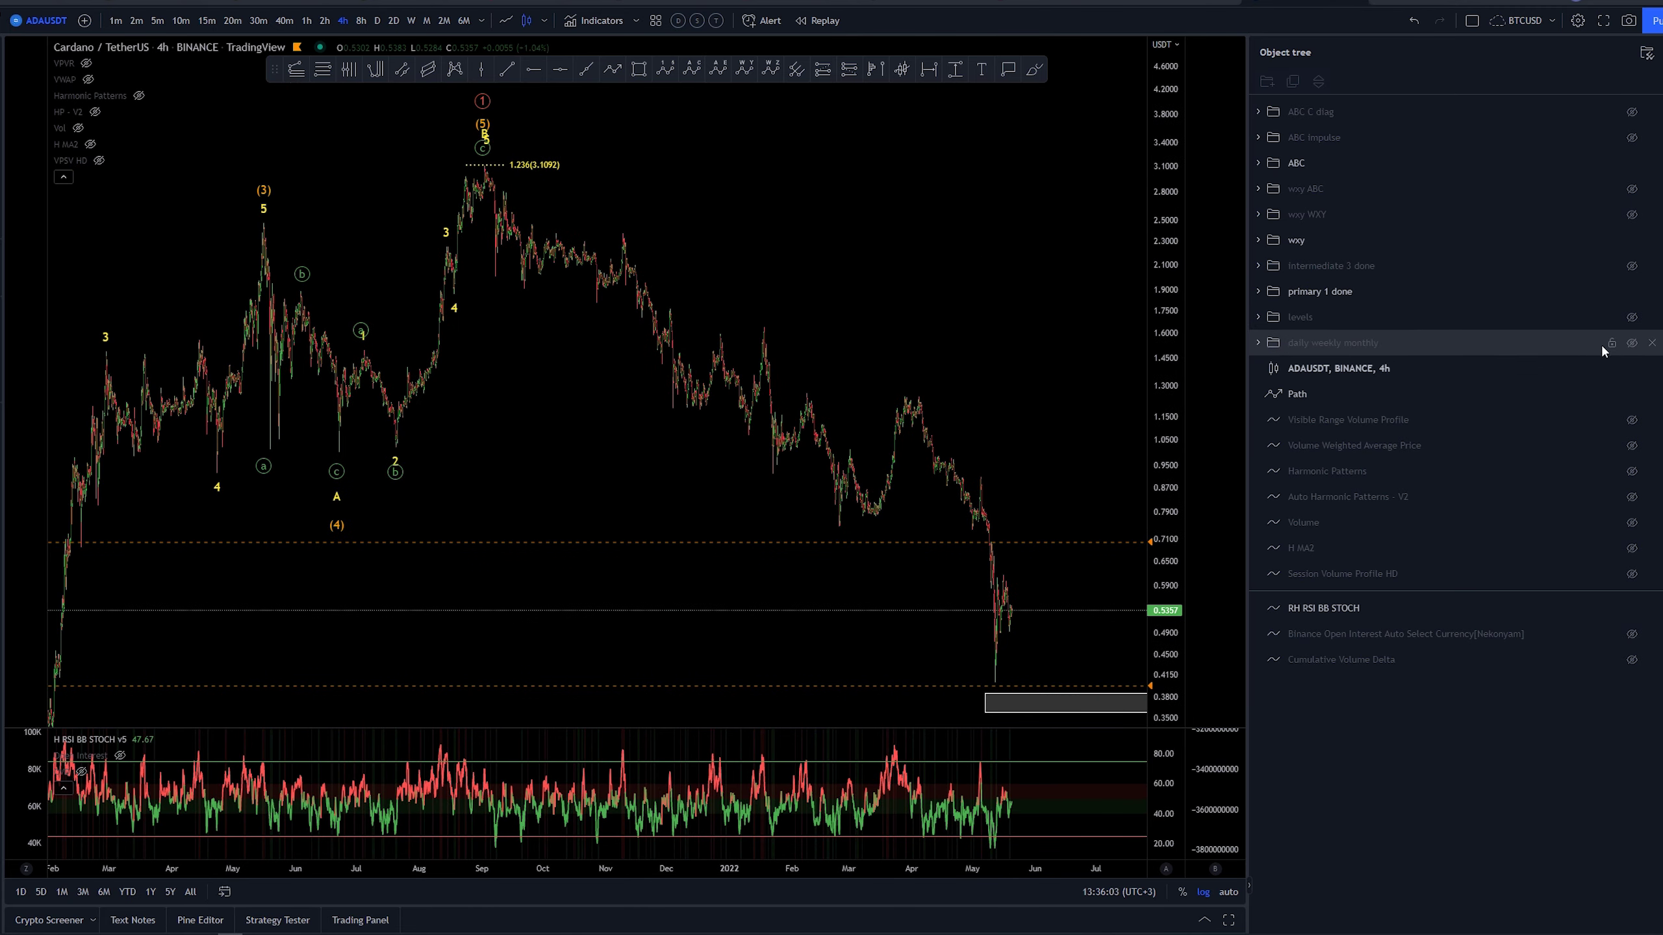
pyautogui.click(1633, 291)
pyautogui.click(1633, 266)
pyautogui.hscroll(2, 552, 252)
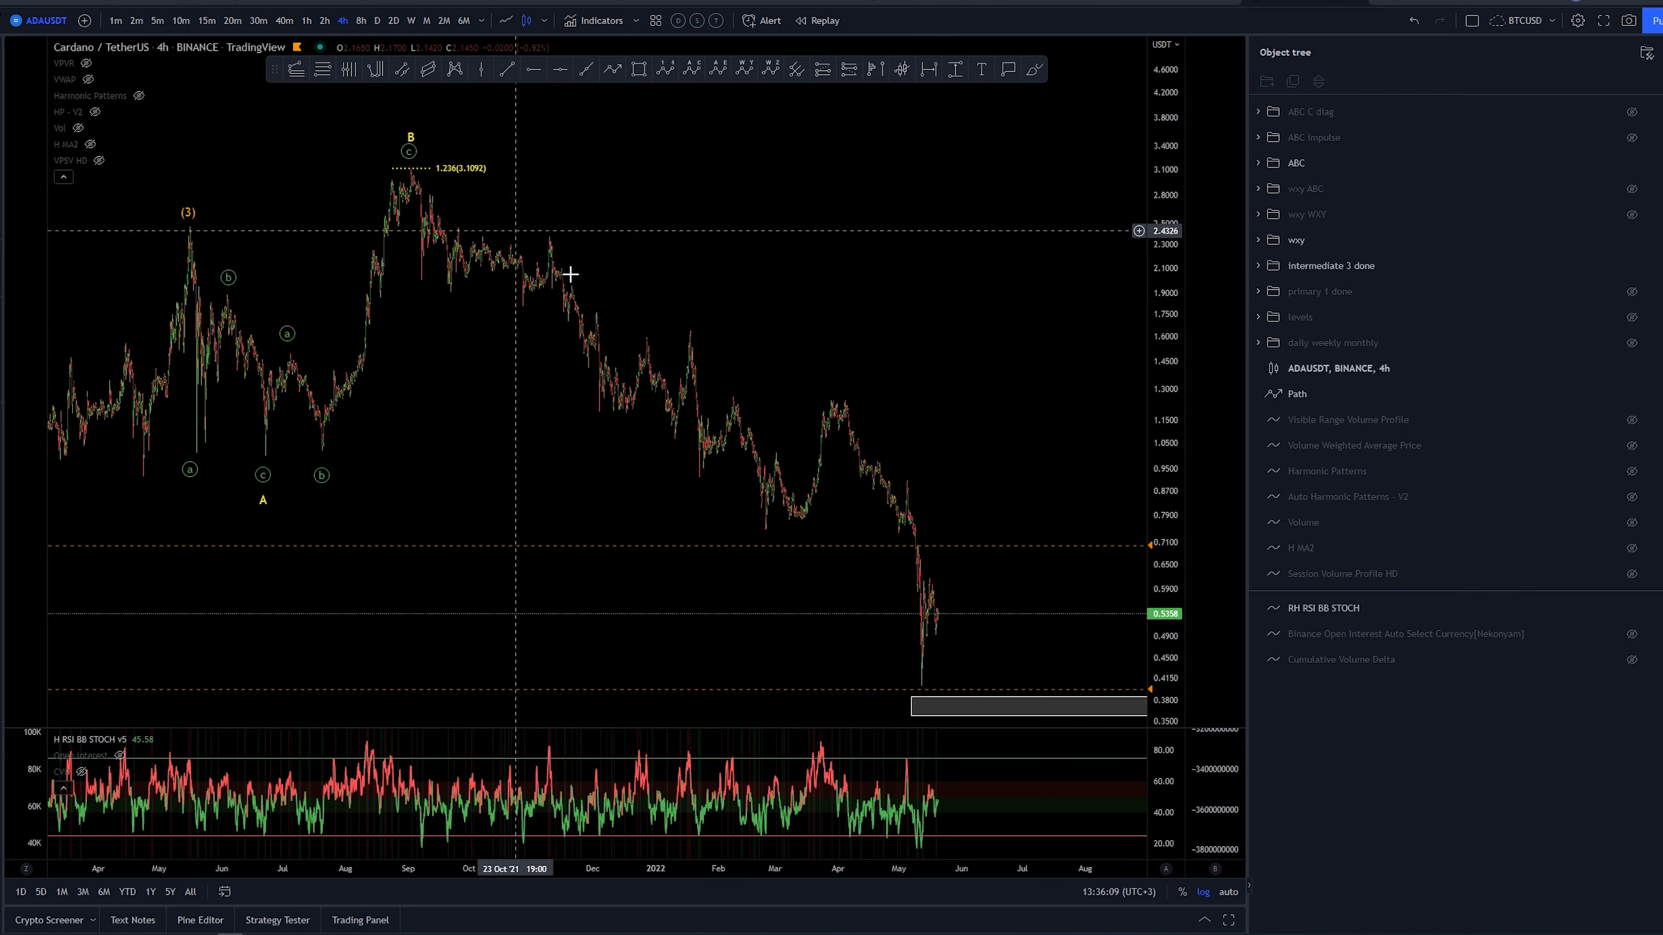
pyautogui.moveTo(988, 353); pyautogui.dragTo(710, 277)
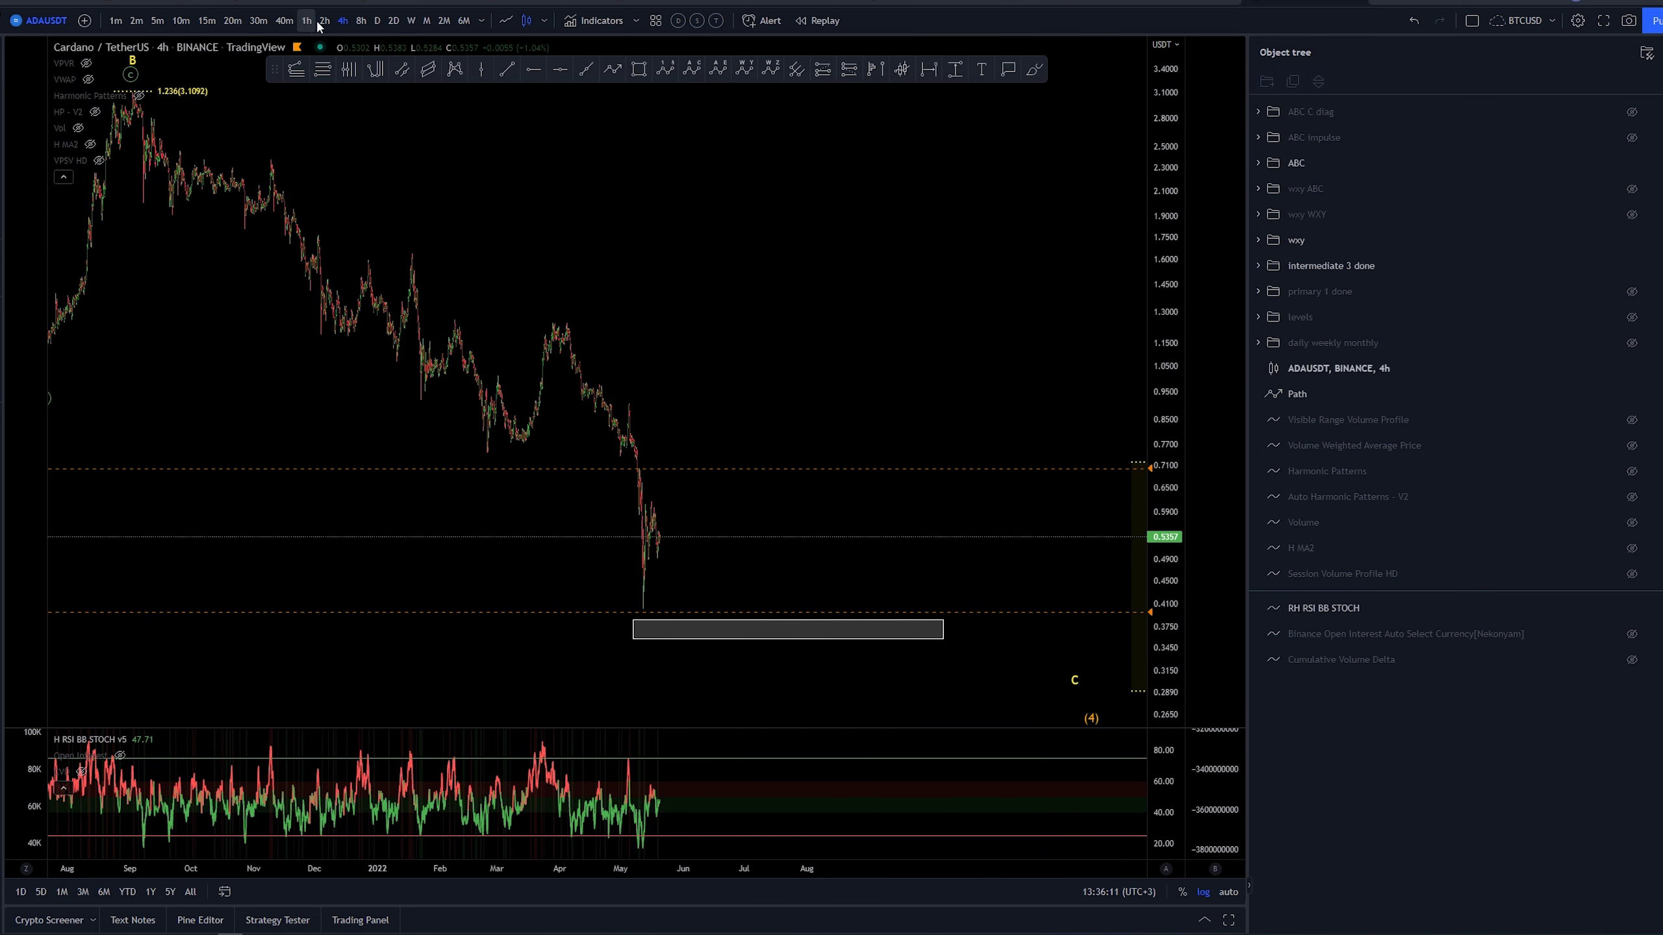
# - Set the chart to the 8h timeframe and place a price label at 0.1549 on the horizontal invalidation line
pyautogui.click(360, 21)
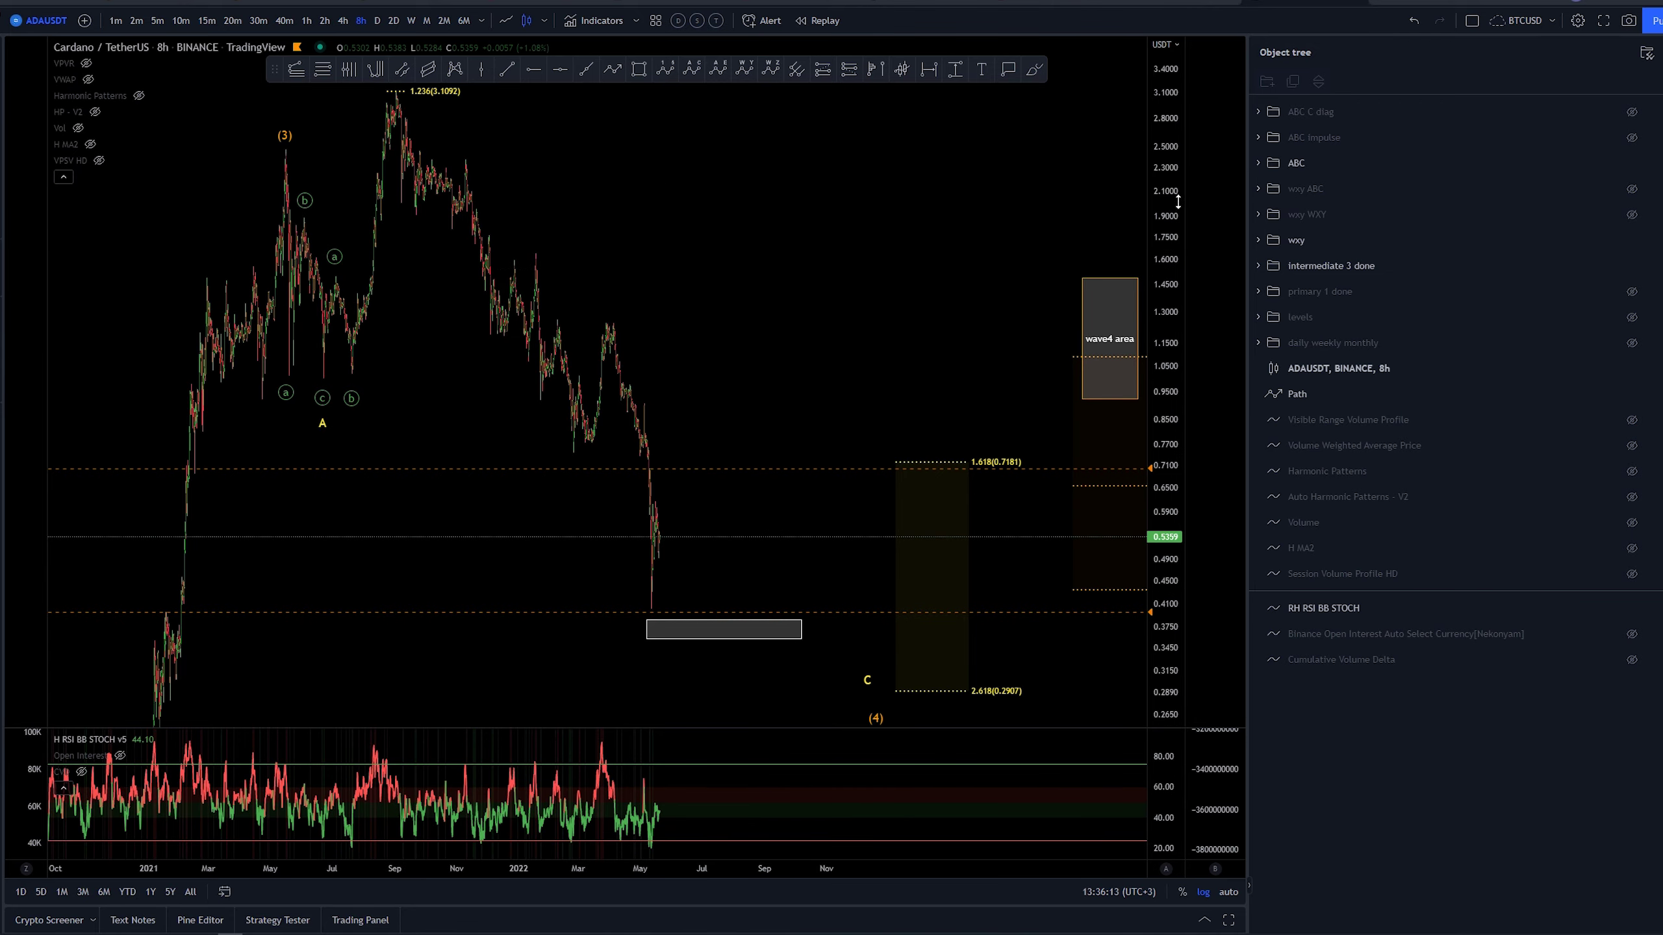
pyautogui.moveTo(923, 302); pyautogui.dragTo(746, 303)
pyautogui.moveTo(563, 301); pyautogui.dragTo(639, 318)
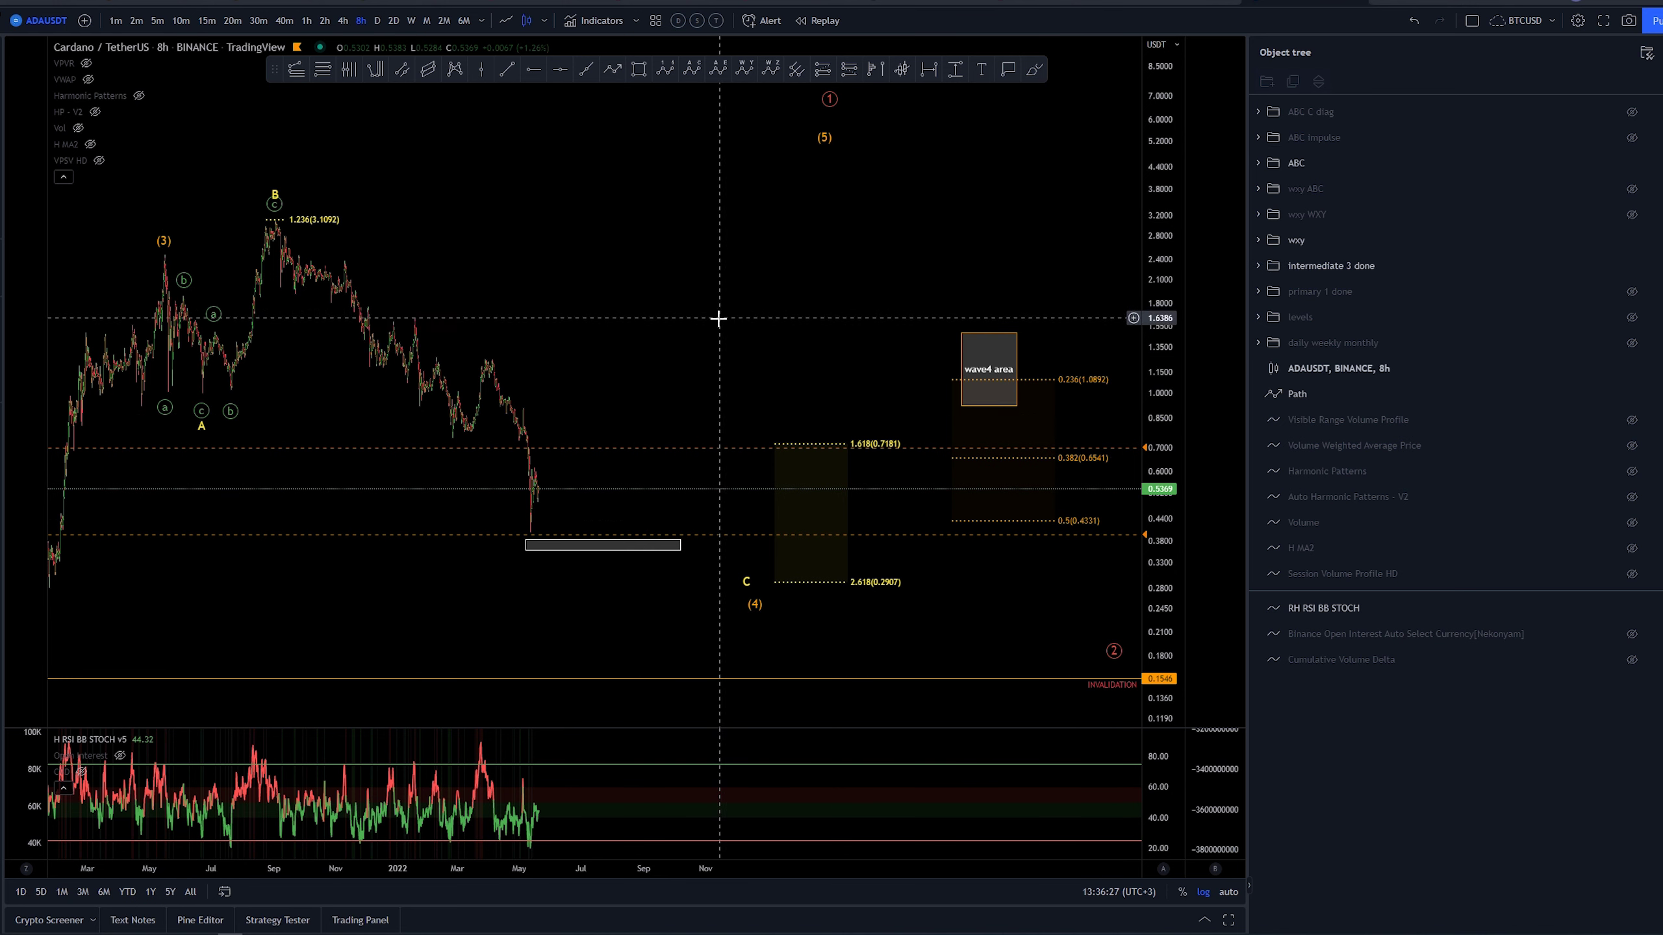
pyautogui.moveTo(676, 322); pyautogui.dragTo(601, 277)
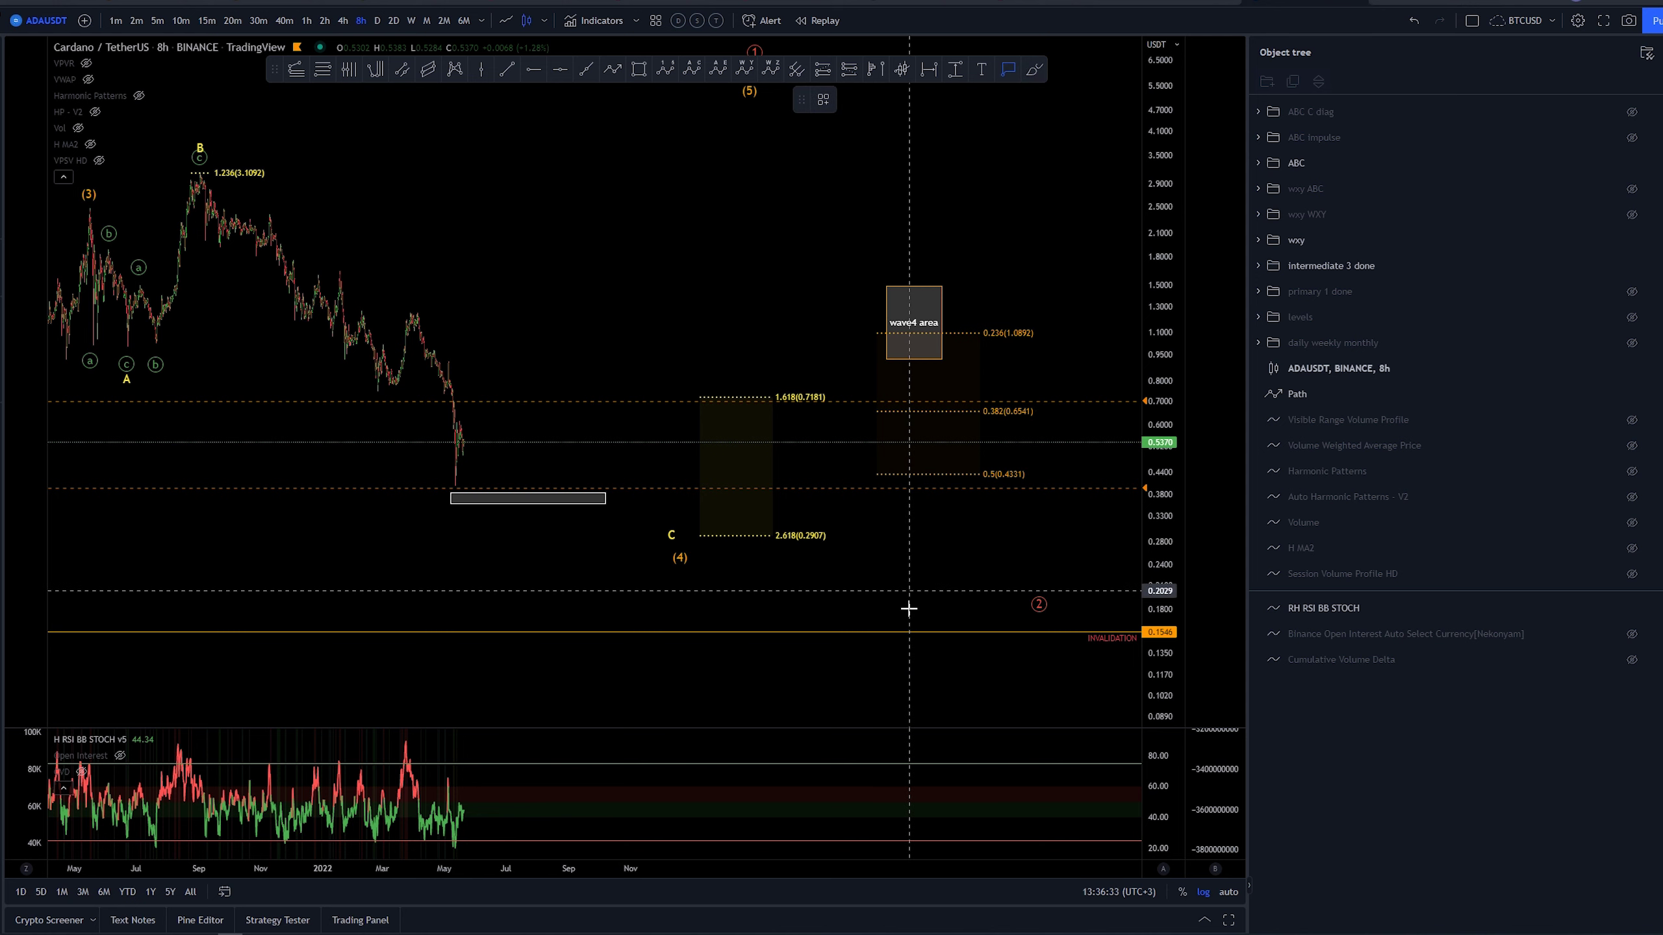
pyautogui.click(912, 631)
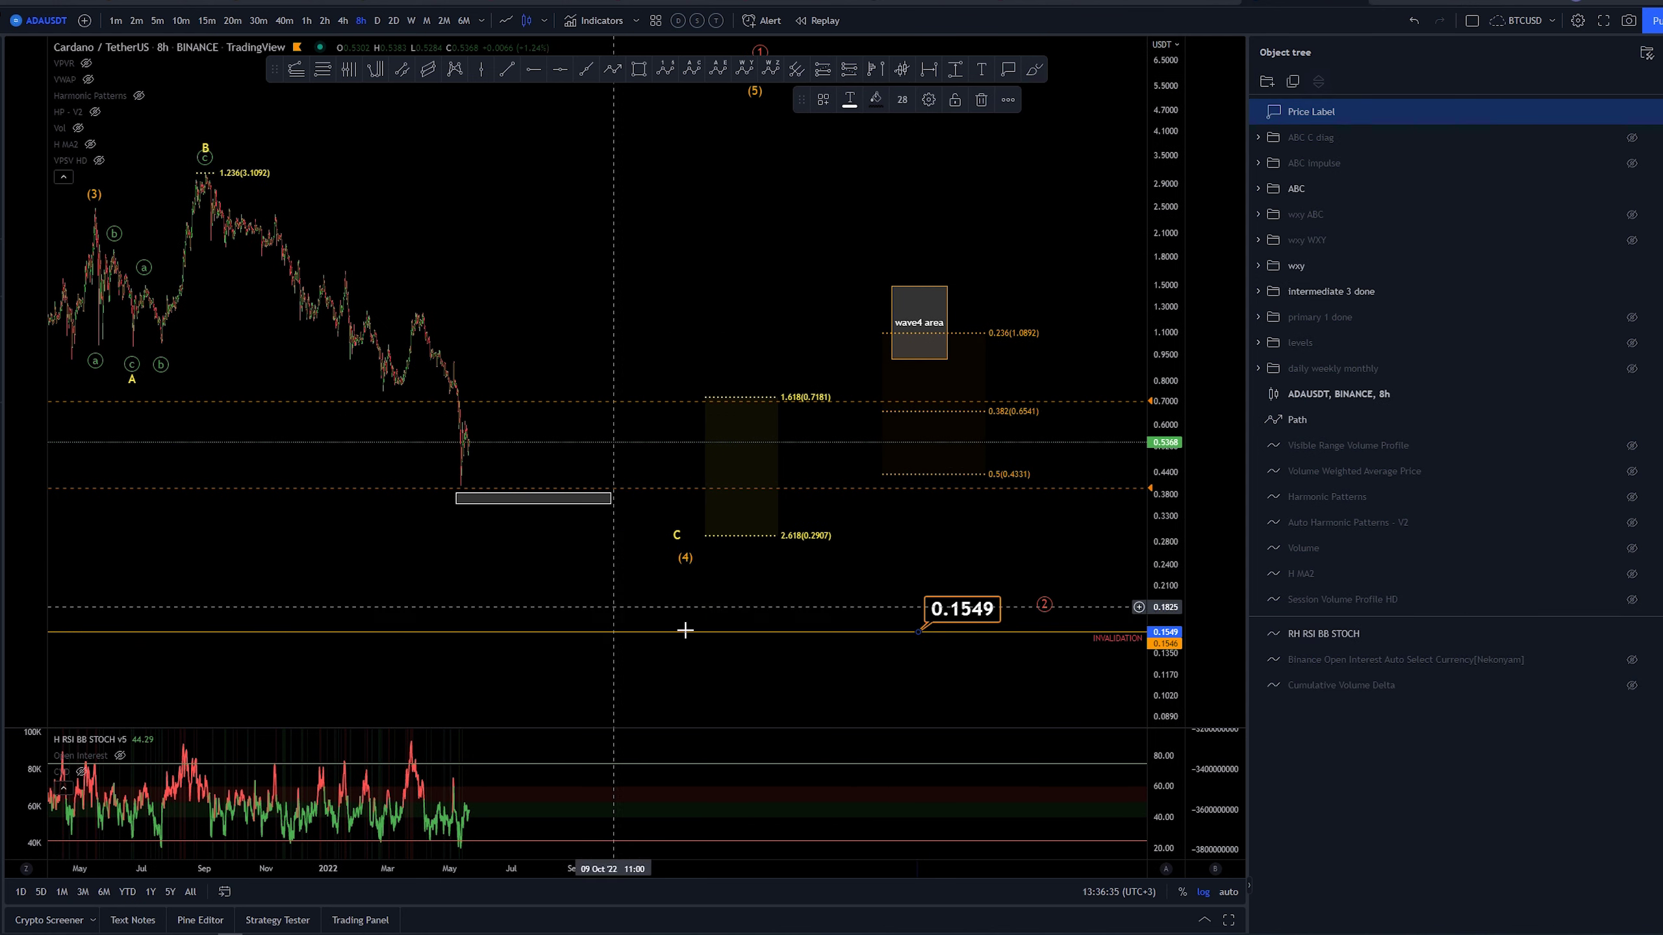
# - Move the red circled wave 2 label further out in time and up to about 0.2541
pyautogui.moveTo(1046, 603); pyautogui.dragTo(1175, 592)
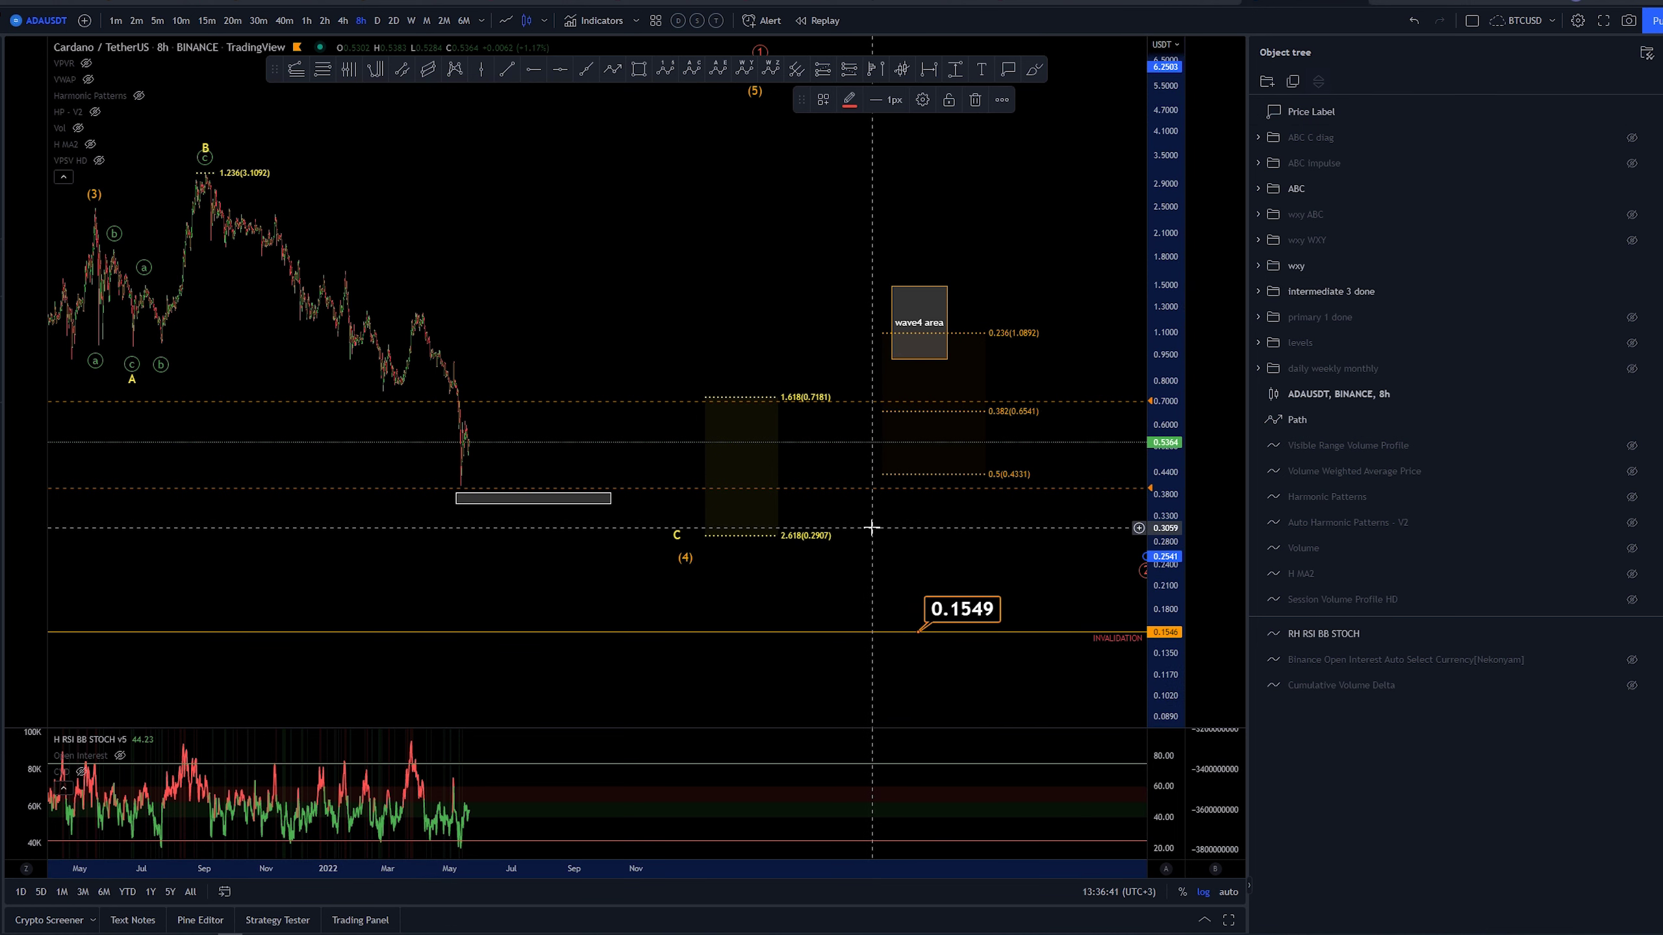
pyautogui.click(851, 554)
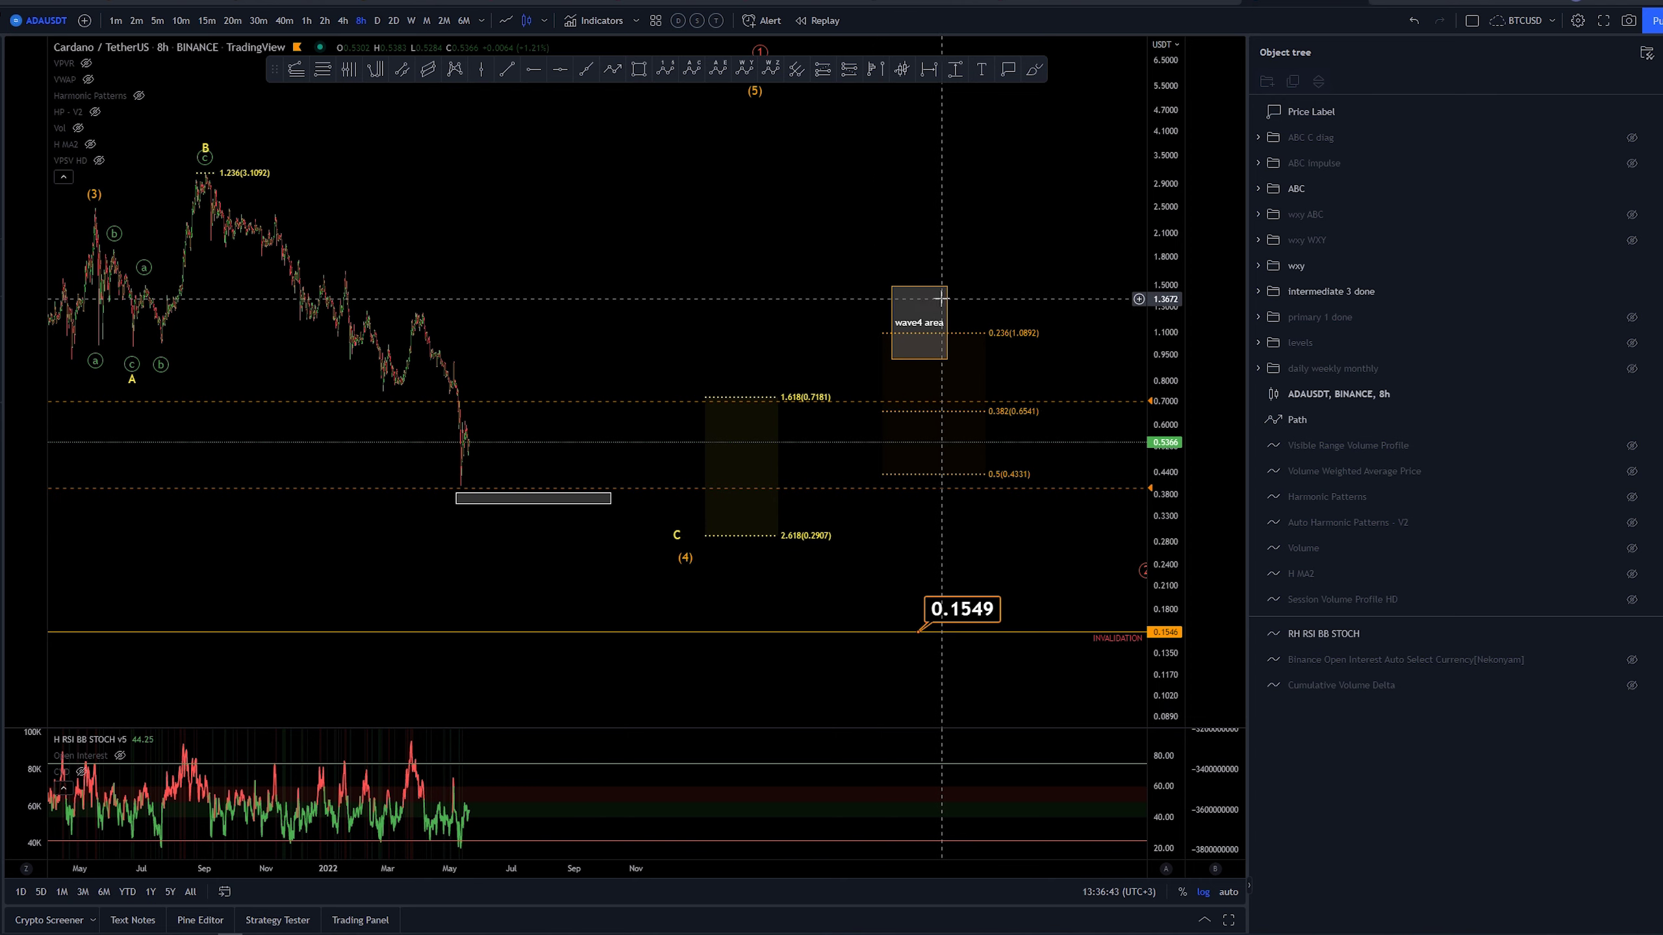
# - Move the "wave4 area" rectangle over the early 2021 consolidation to compare its price range, and return it beside the 0.236 retracement
pyautogui.moveTo(643, 241); pyautogui.dragTo(669, 269)
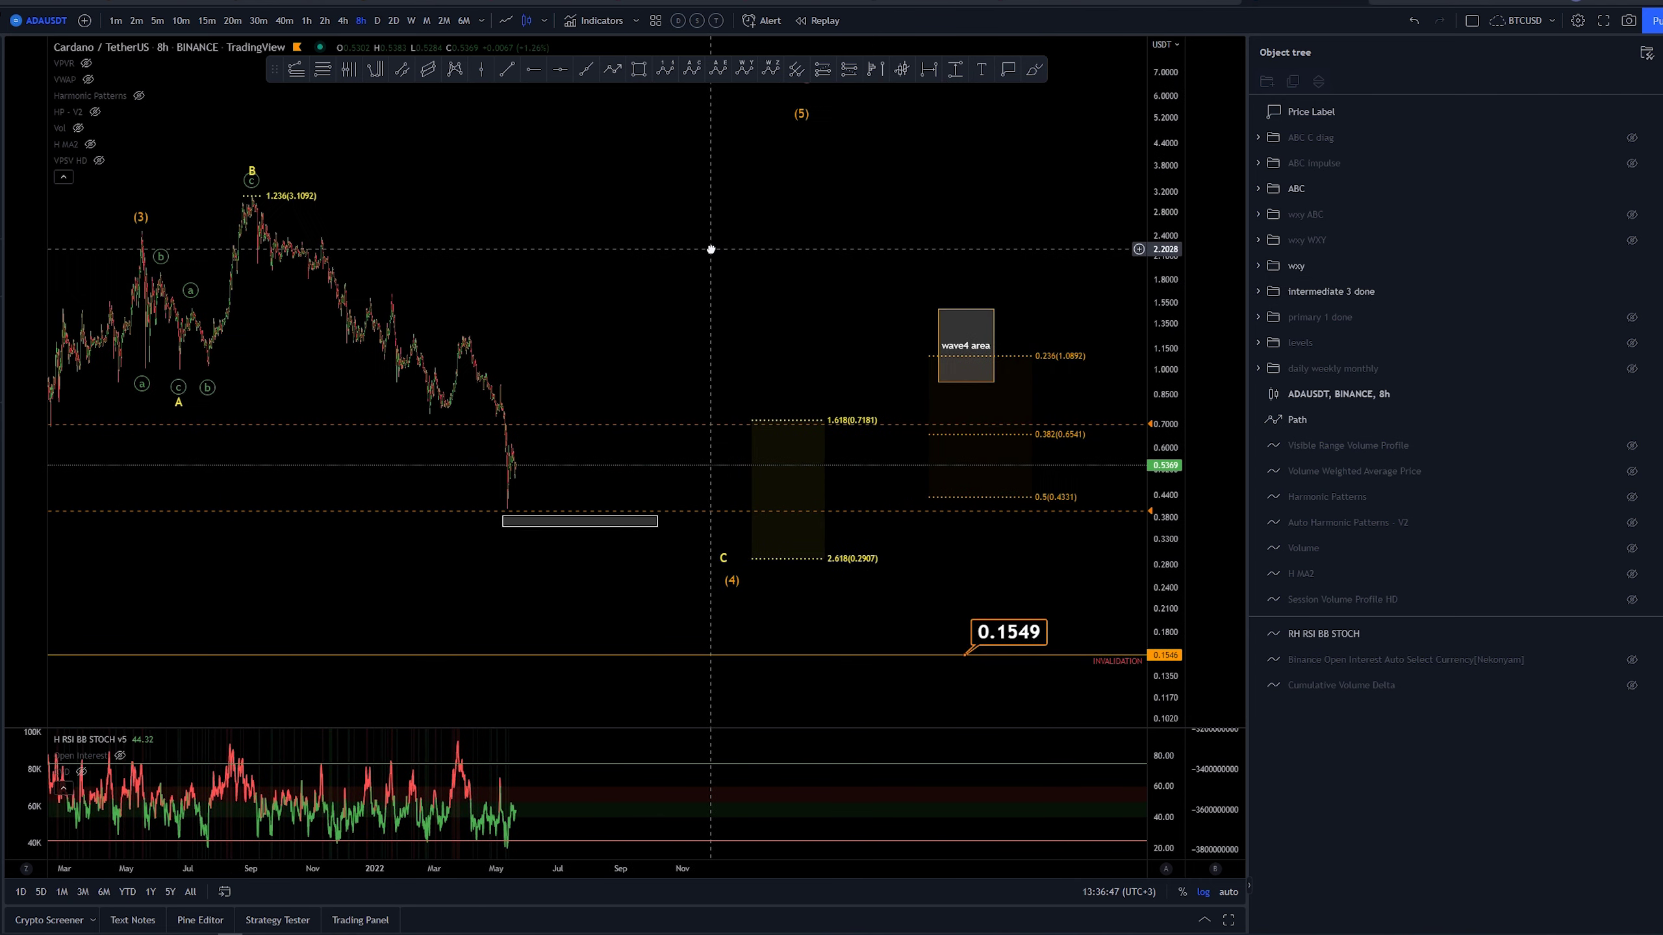
pyautogui.moveTo(713, 248); pyautogui.dragTo(741, 255)
pyautogui.click(1007, 324)
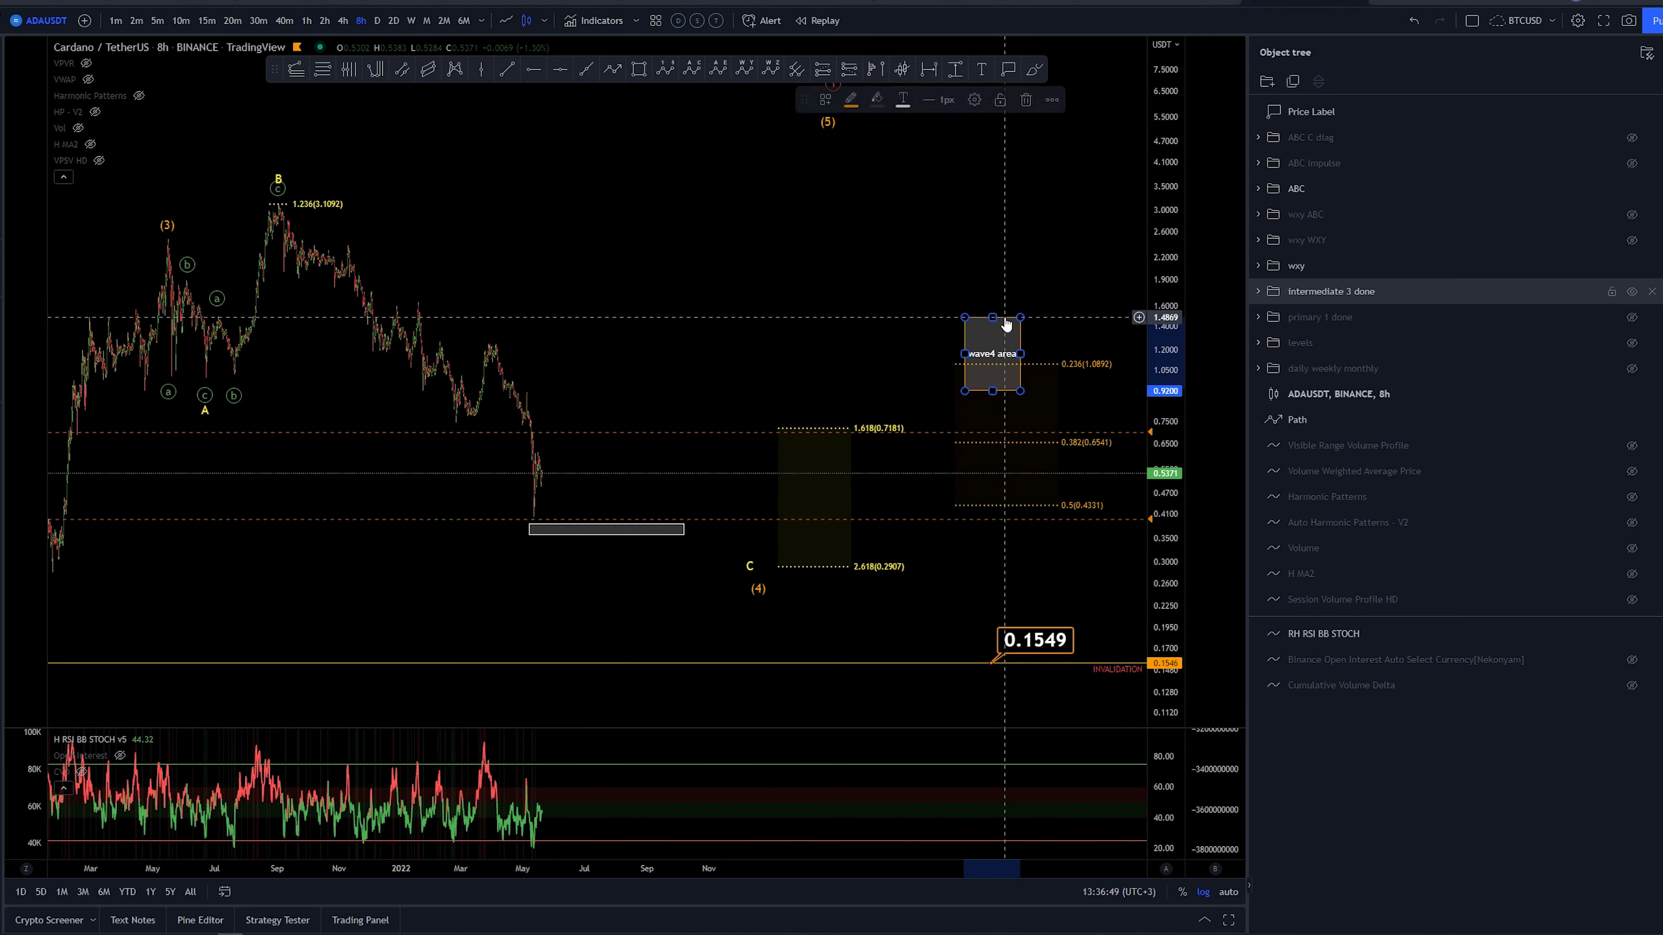
pyautogui.moveTo(1006, 324); pyautogui.dragTo(122, 334)
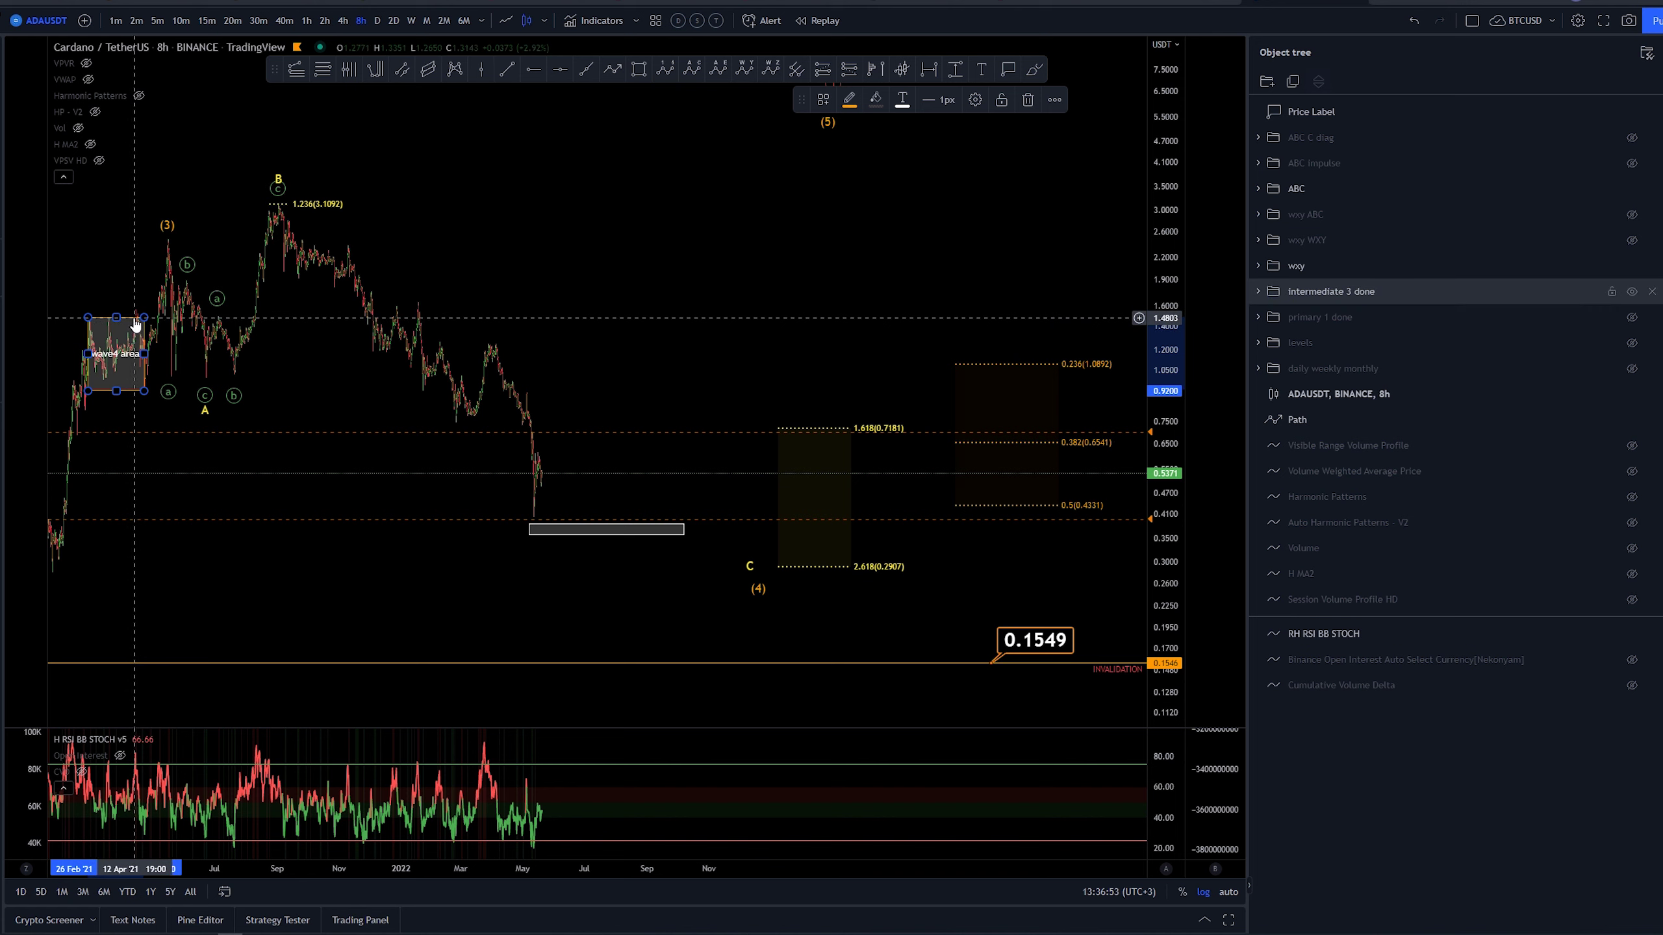
pyautogui.moveTo(130, 325); pyautogui.dragTo(987, 325)
pyautogui.click(906, 223)
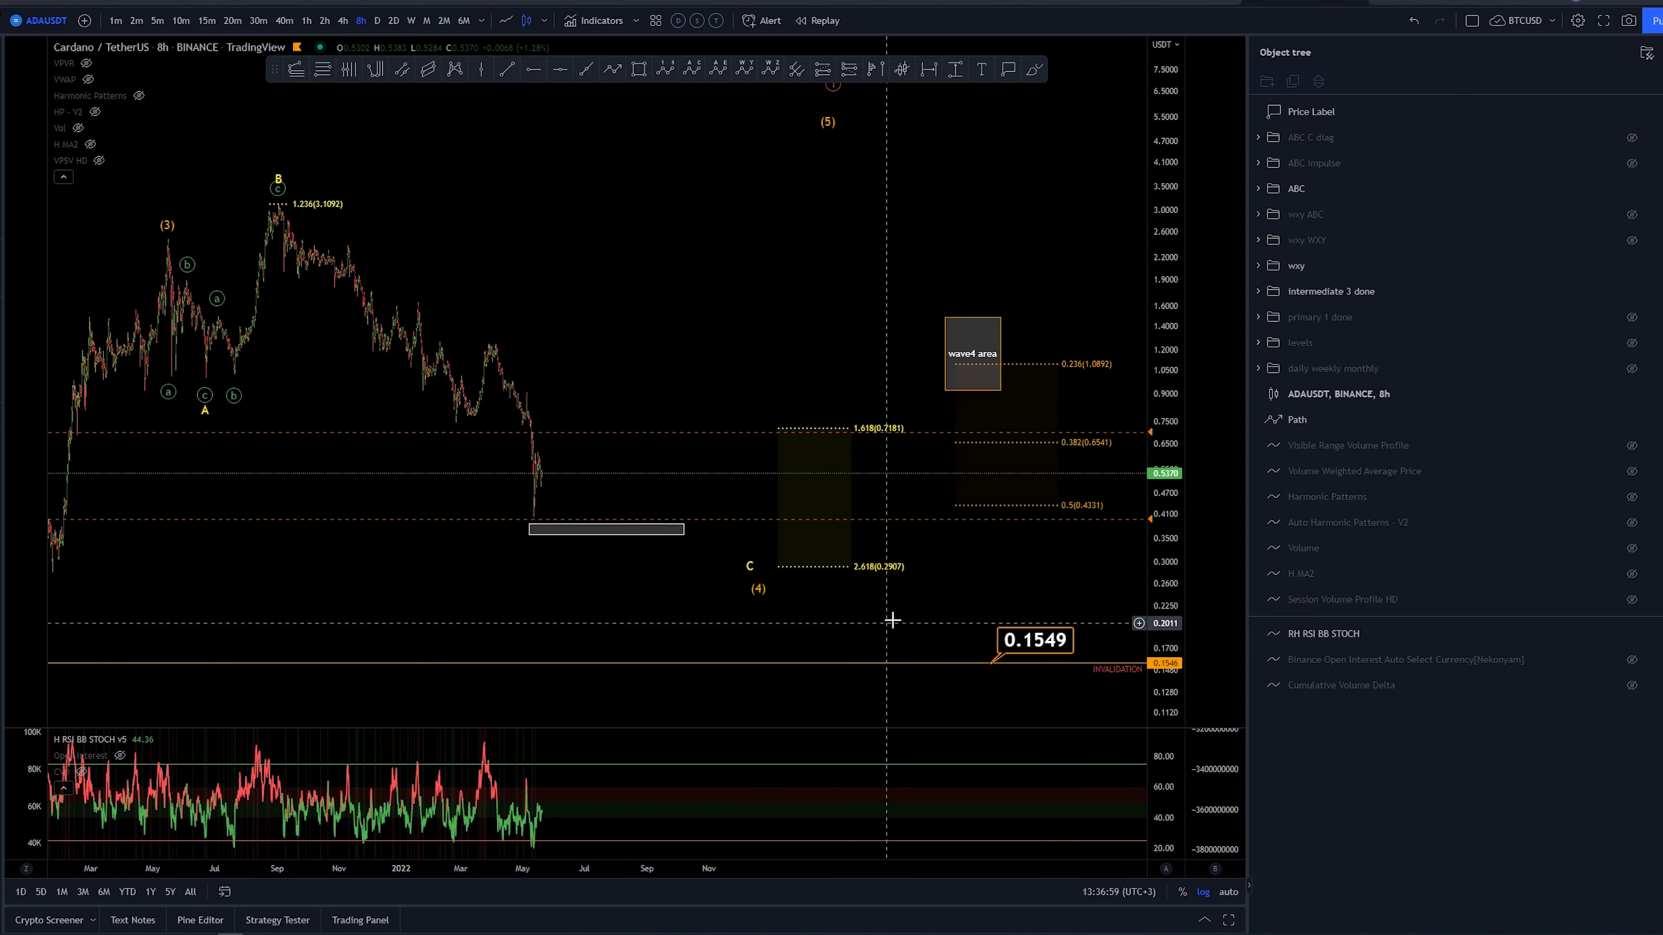
# - Move the projected wave C label to about 0.2863, just under the 2.618 extension level
pyautogui.moveTo(914, 619); pyautogui.dragTo(972, 619)
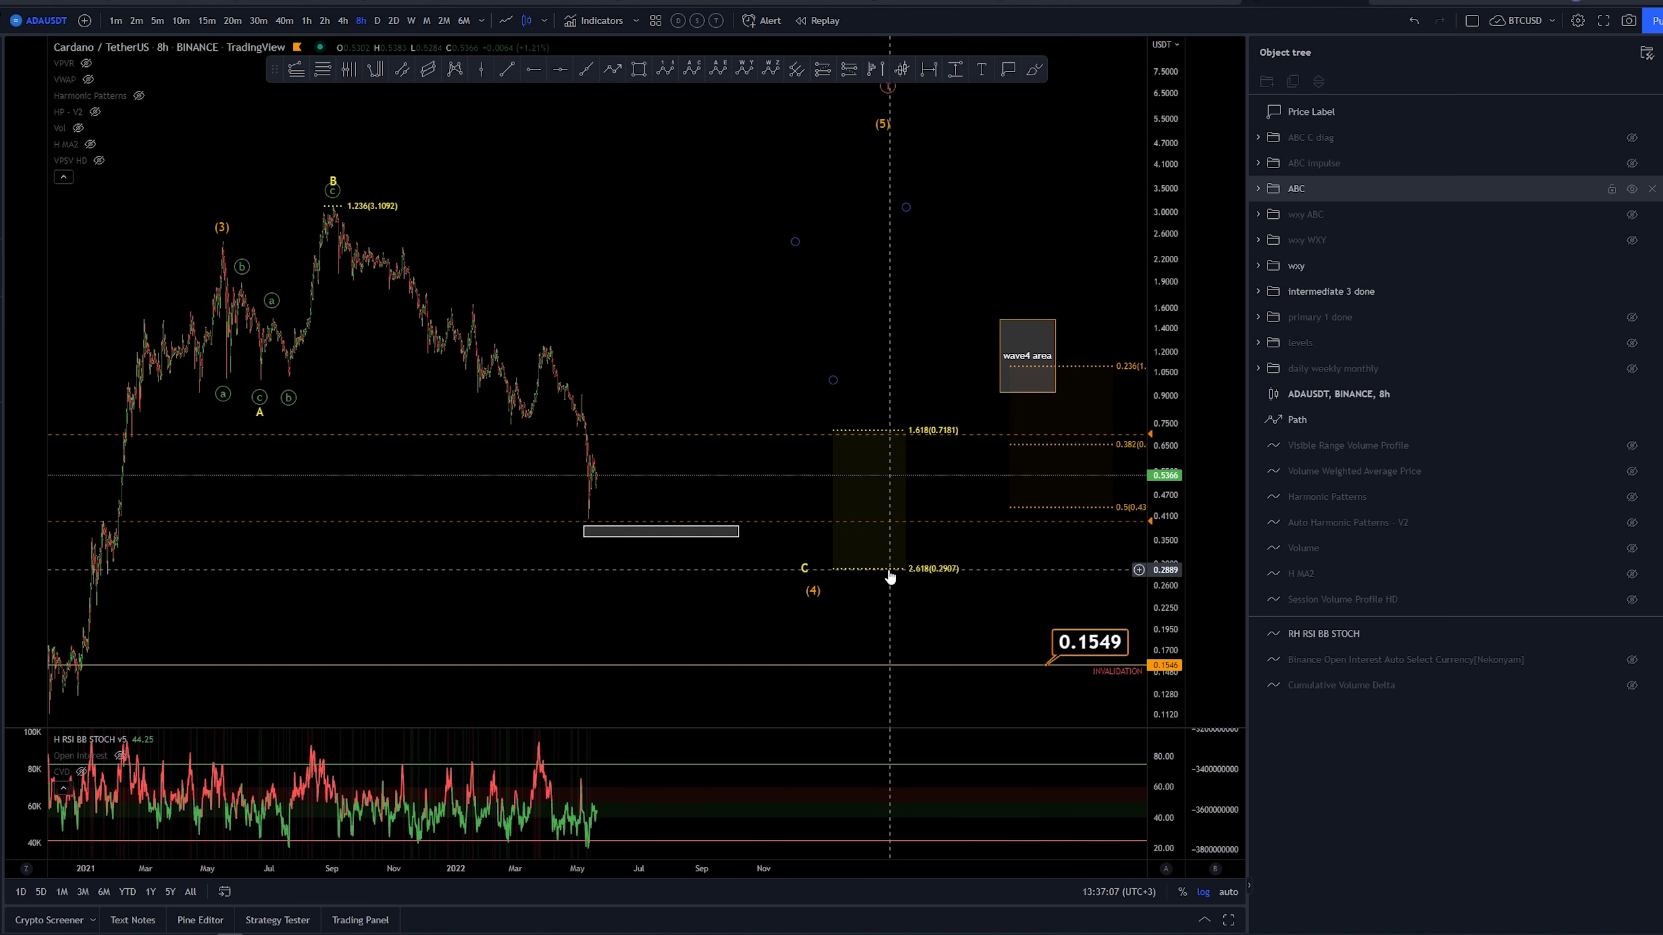
pyautogui.moveTo(807, 578); pyautogui.dragTo(848, 572)
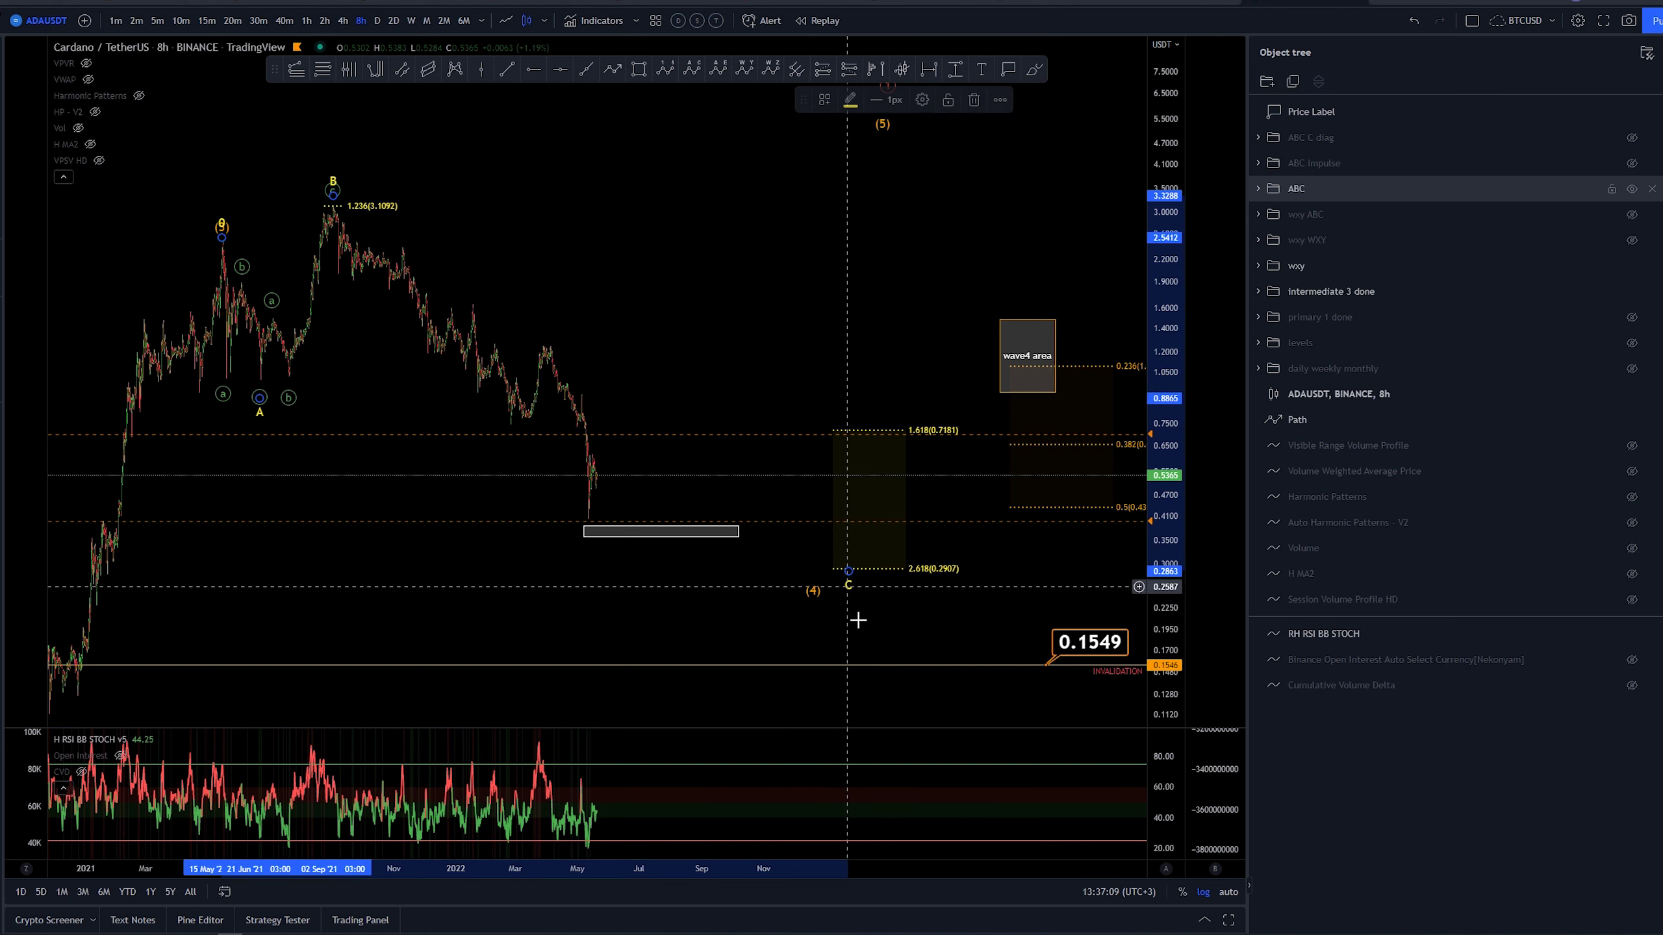
pyautogui.click(907, 580)
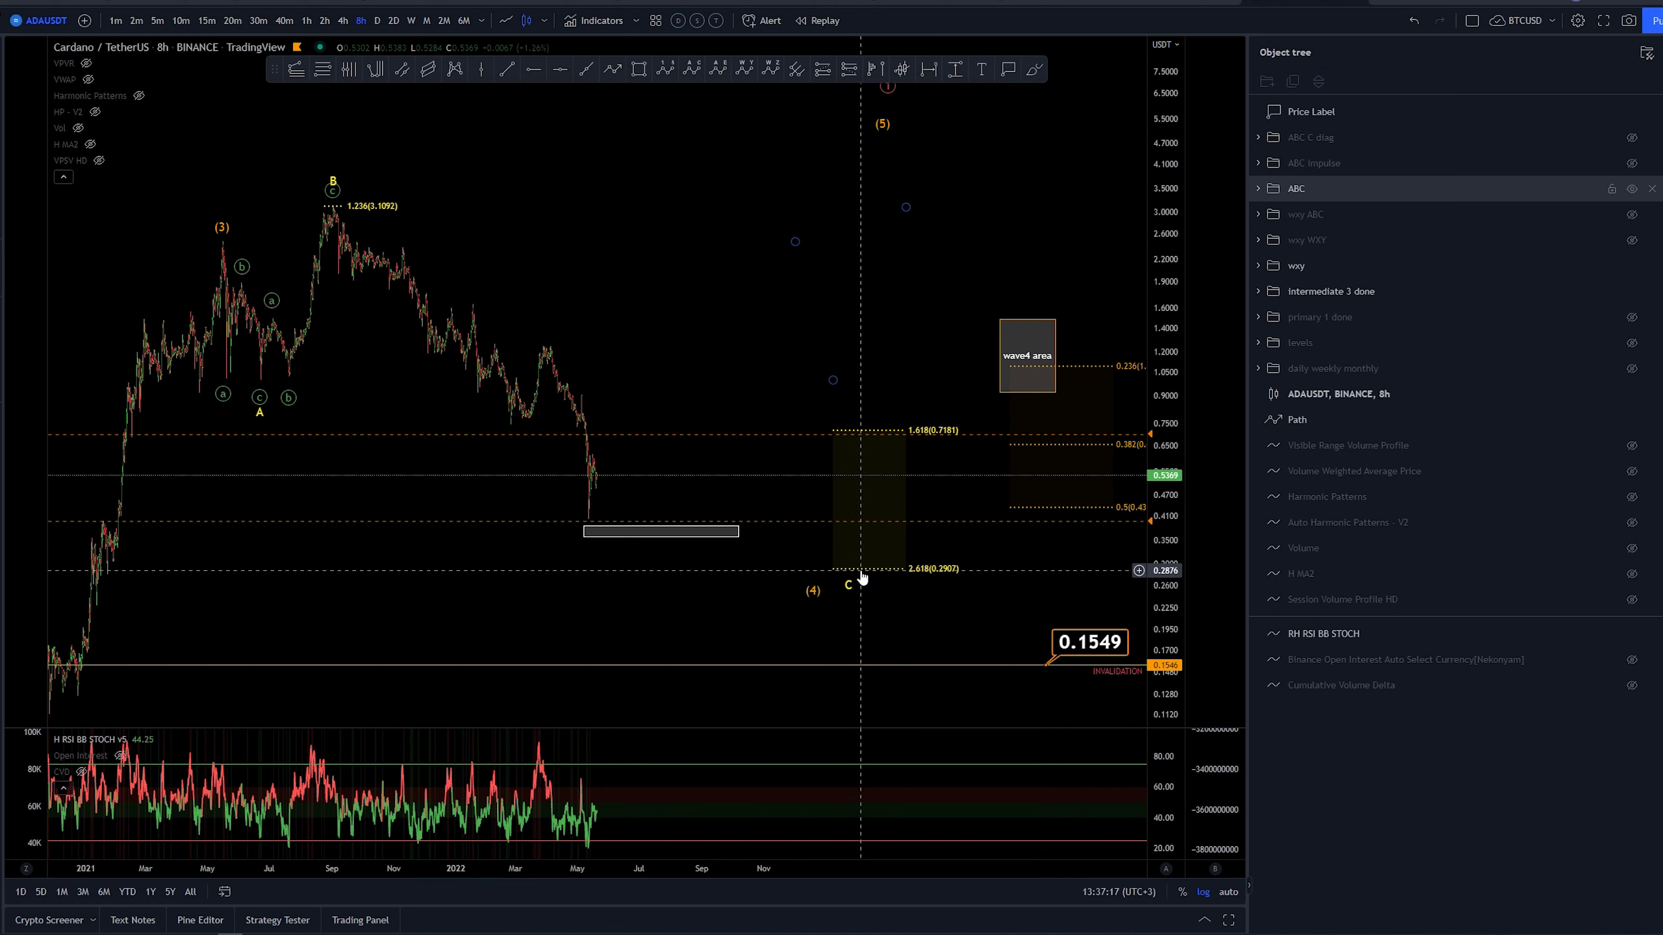
# - Show the "ABC Impulse" drawing group and examine its wave count from the wave B high down to the target rectangle
pyautogui.moveTo(1033, 588); pyautogui.dragTo(1073, 604)
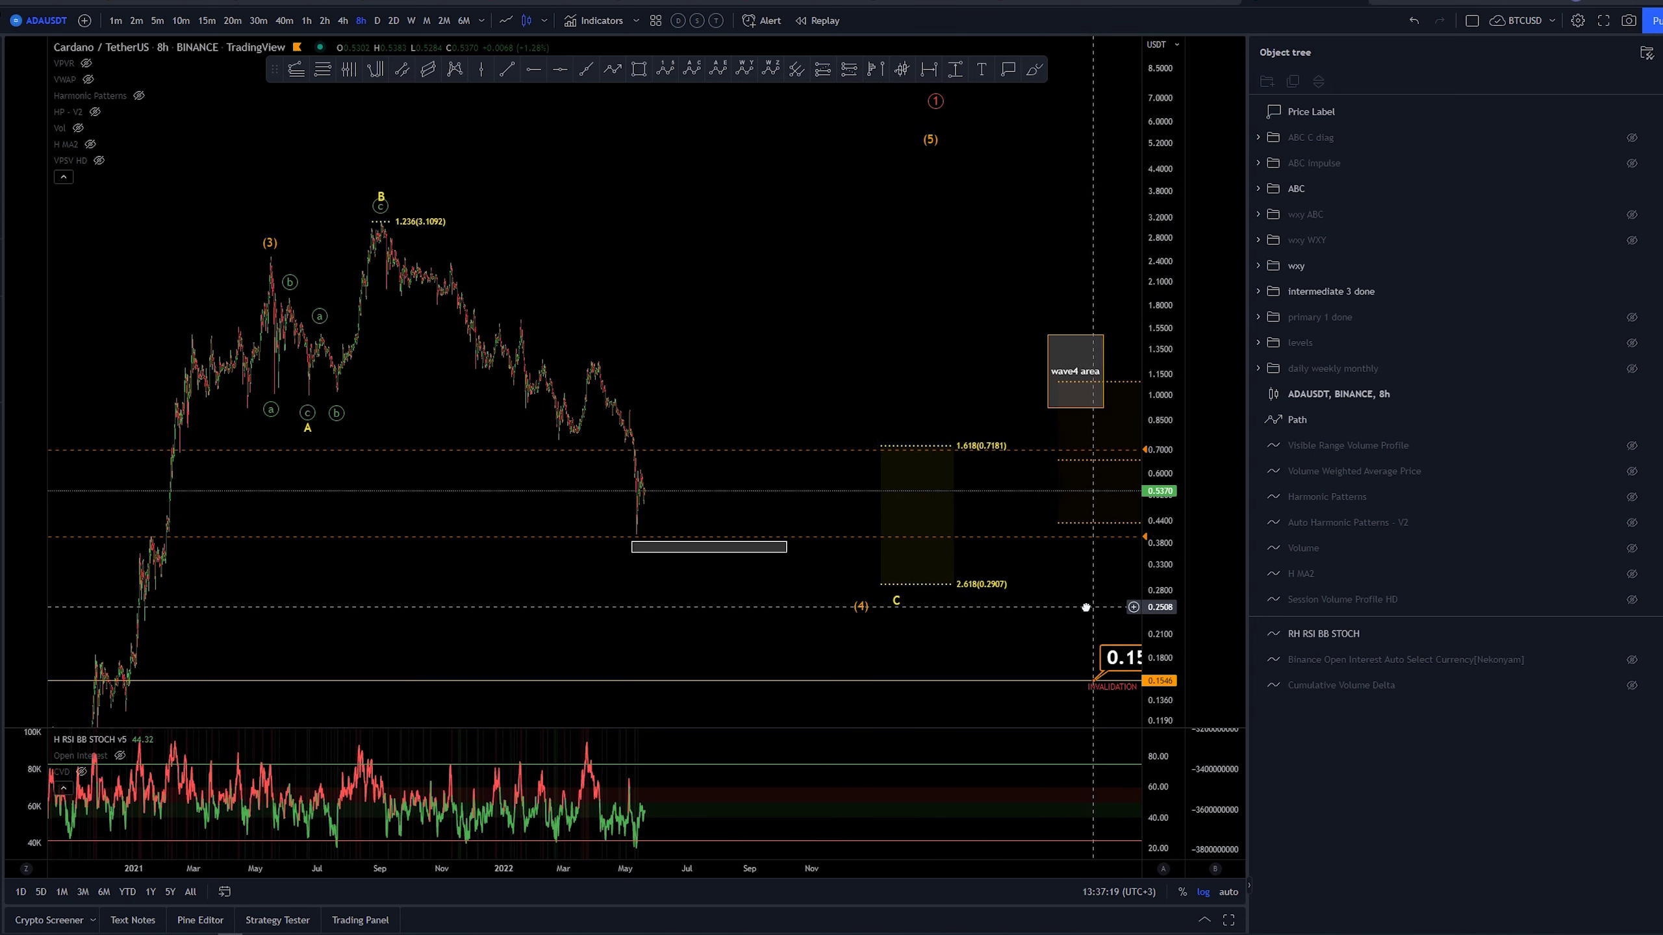
pyautogui.click(1631, 163)
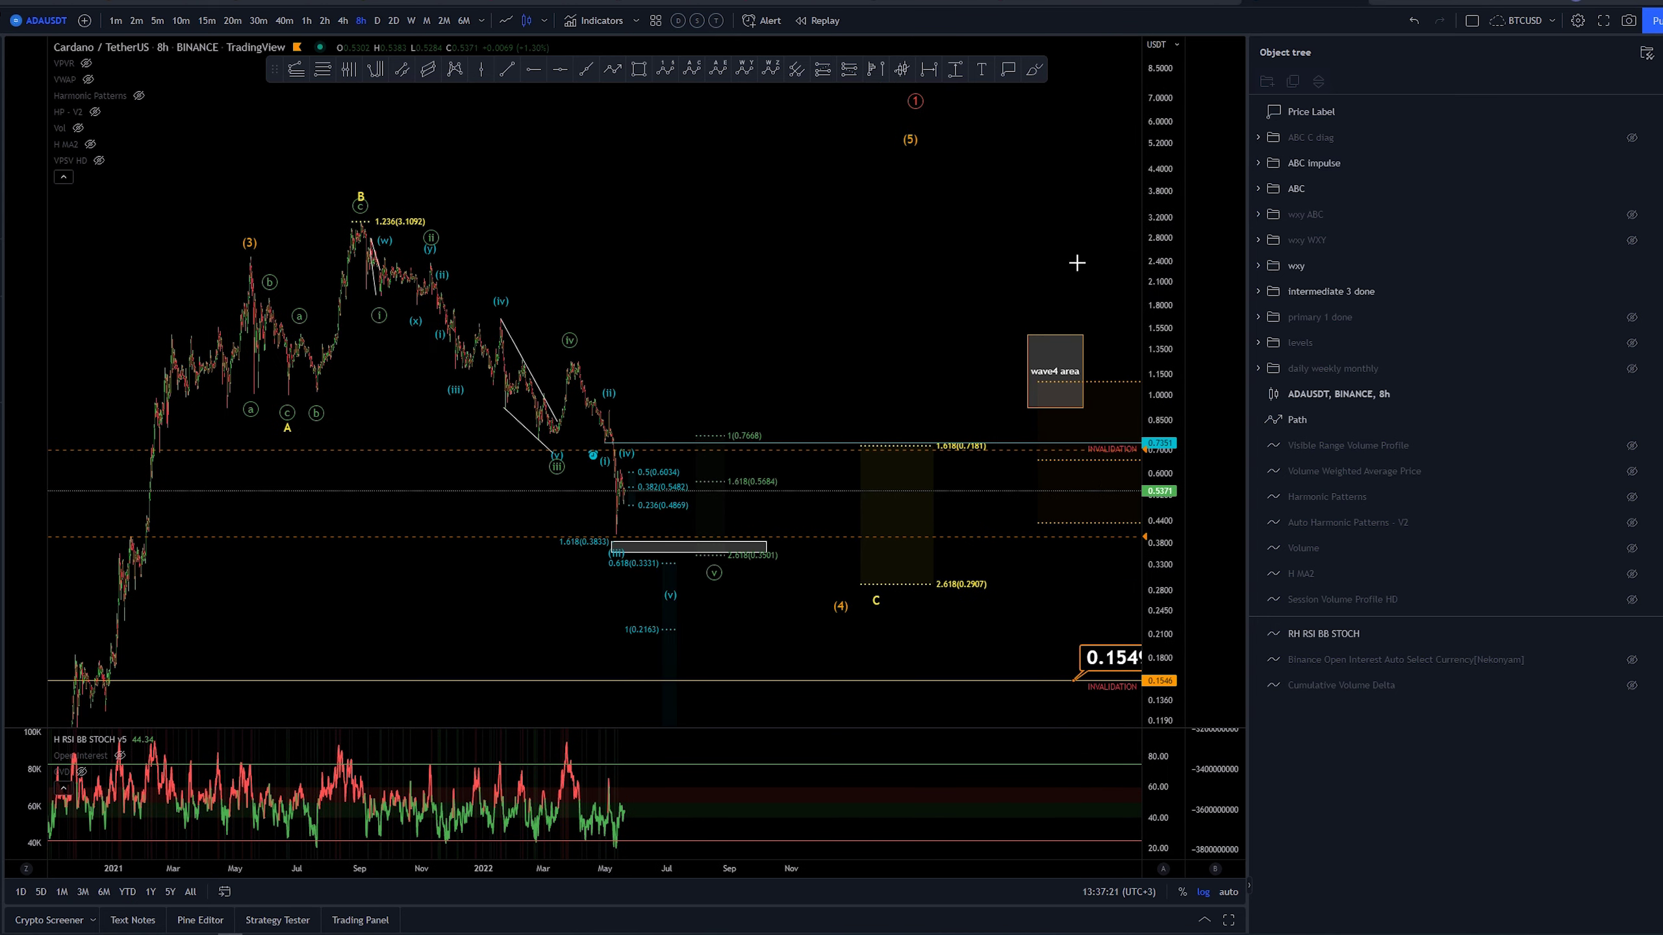
pyautogui.scroll(5, 982, 275)
pyautogui.scroll(4, 850, 314)
pyautogui.moveTo(596, 288); pyautogui.dragTo(1030, 306)
pyautogui.scroll(-3, 1074, 347)
pyautogui.moveTo(1158, 401); pyautogui.dragTo(1156, 316)
pyautogui.moveTo(1055, 327); pyautogui.dragTo(808, 265)
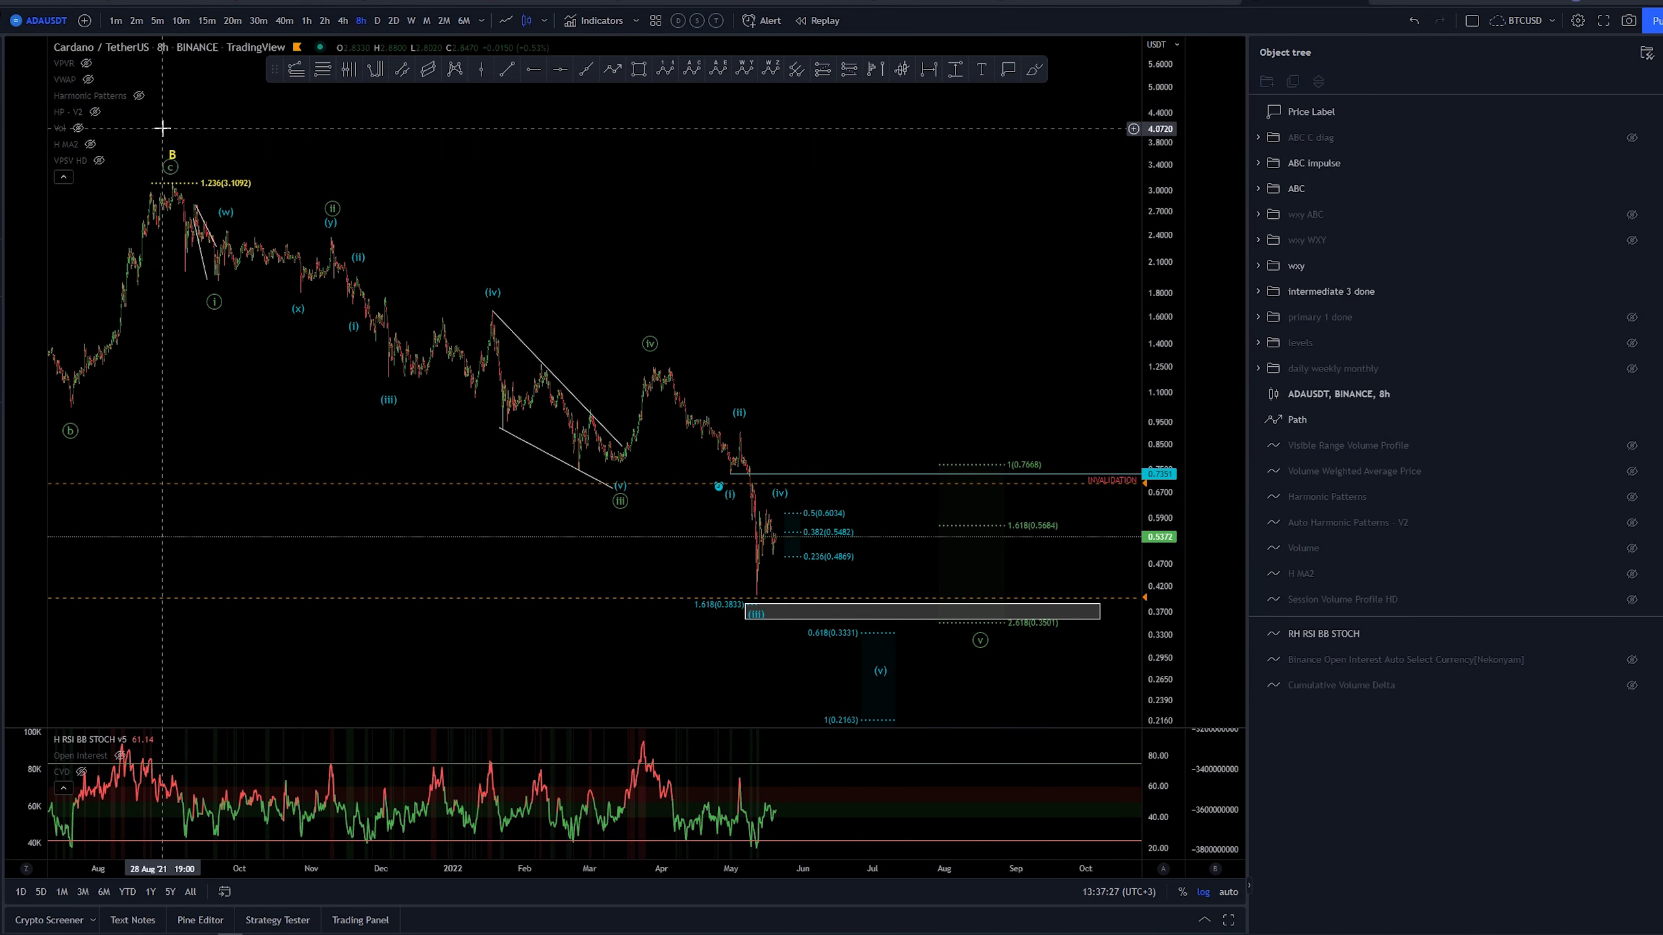
pyautogui.moveTo(805, 215); pyautogui.dragTo(720, 207)
pyautogui.scroll(-1, 778, 226)
pyautogui.moveTo(838, 249); pyautogui.dragTo(789, 242)
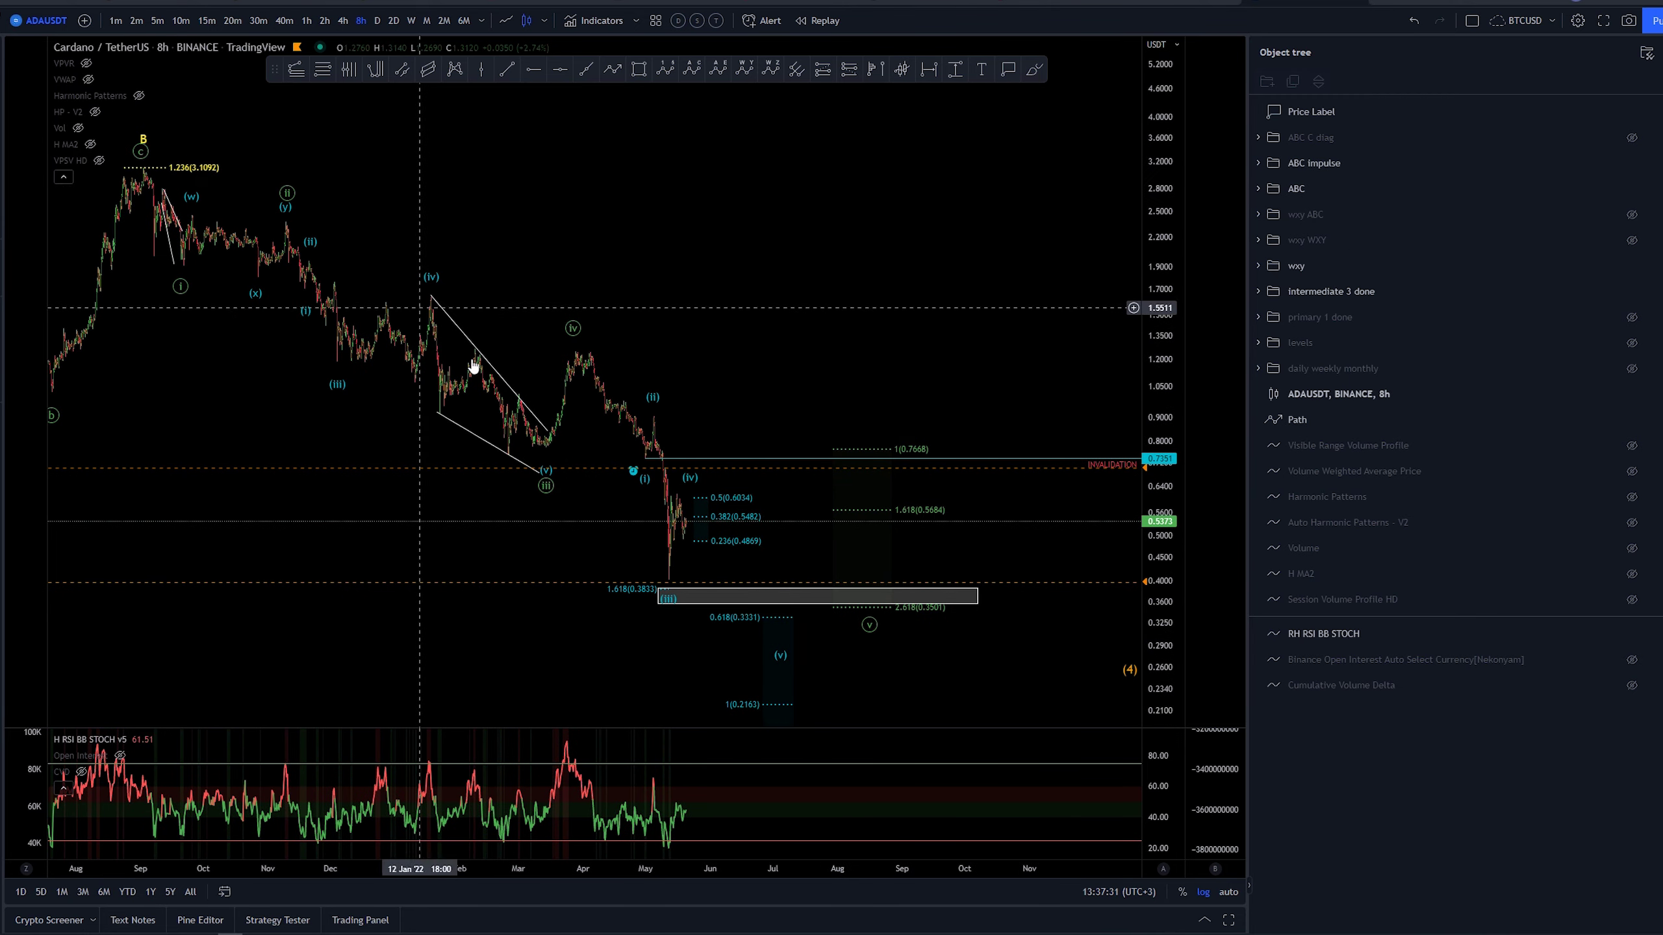
# - Examine the subwaves following circled wave iv and the wave (v) projection levels around the target rectangle
pyautogui.moveTo(938, 637)
pyautogui.mouseDown()
pyautogui.moveTo(976, 649)
pyautogui.moveTo(951, 606)
pyautogui.mouseUp()
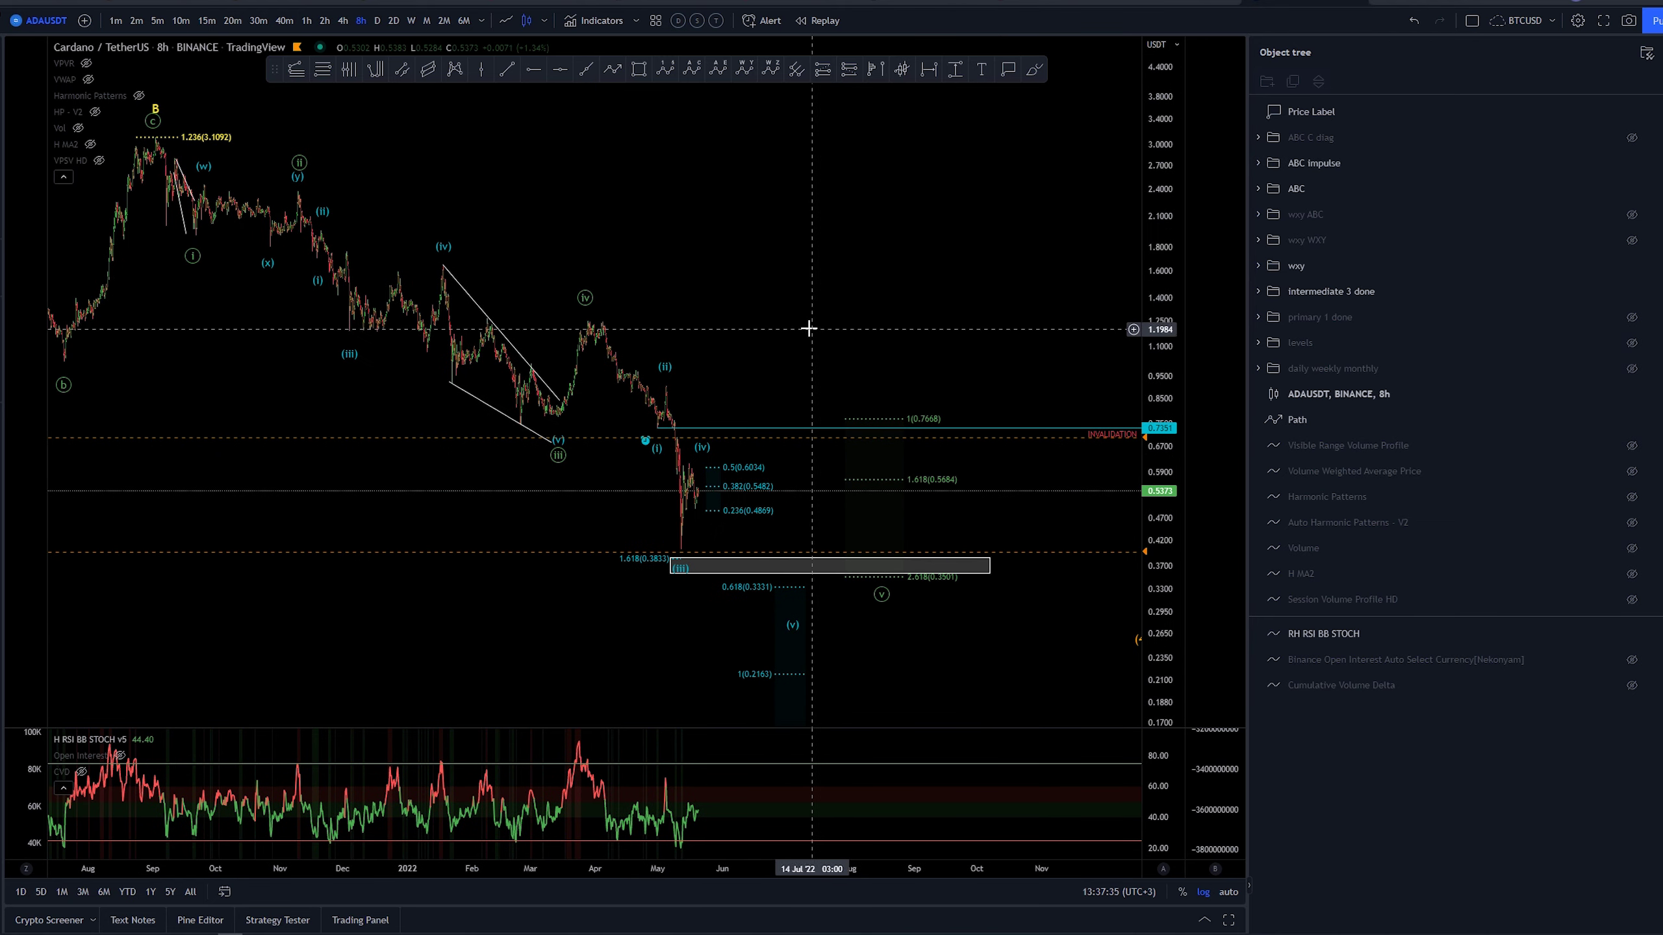
pyautogui.moveTo(1165, 316); pyautogui.dragTo(1164, 339)
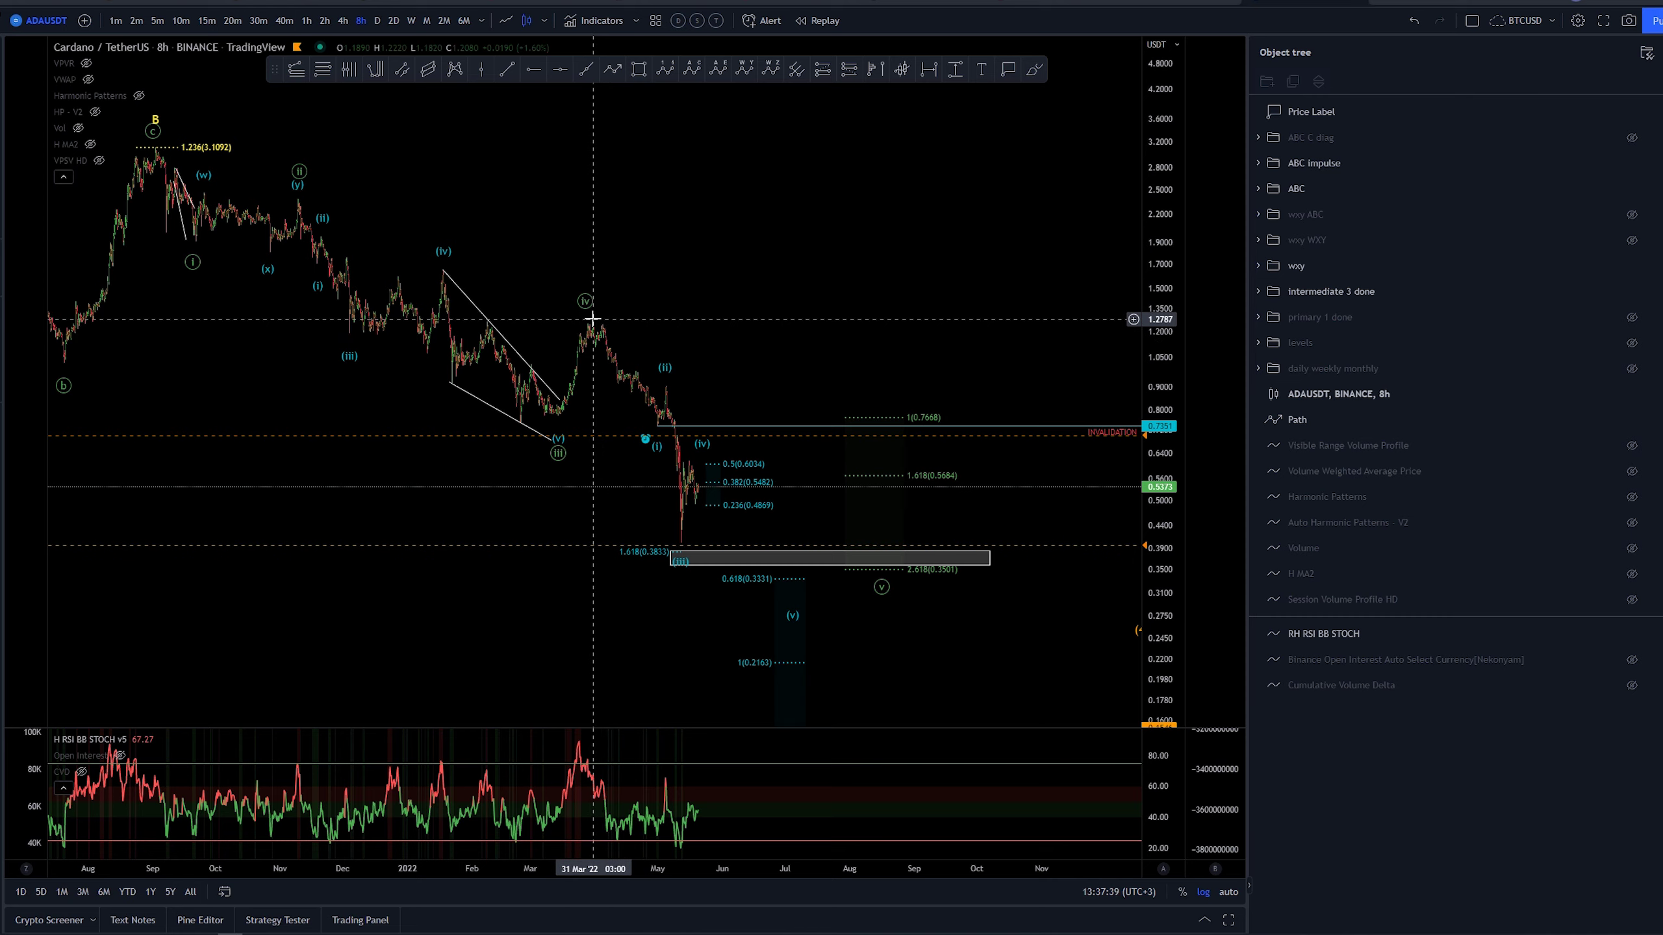
pyautogui.moveTo(748, 358); pyautogui.dragTo(887, 334)
pyautogui.scroll(4, 523, 249)
pyautogui.scroll(-2, 910, 311)
pyautogui.moveTo(636, 282); pyautogui.dragTo(552, 290)
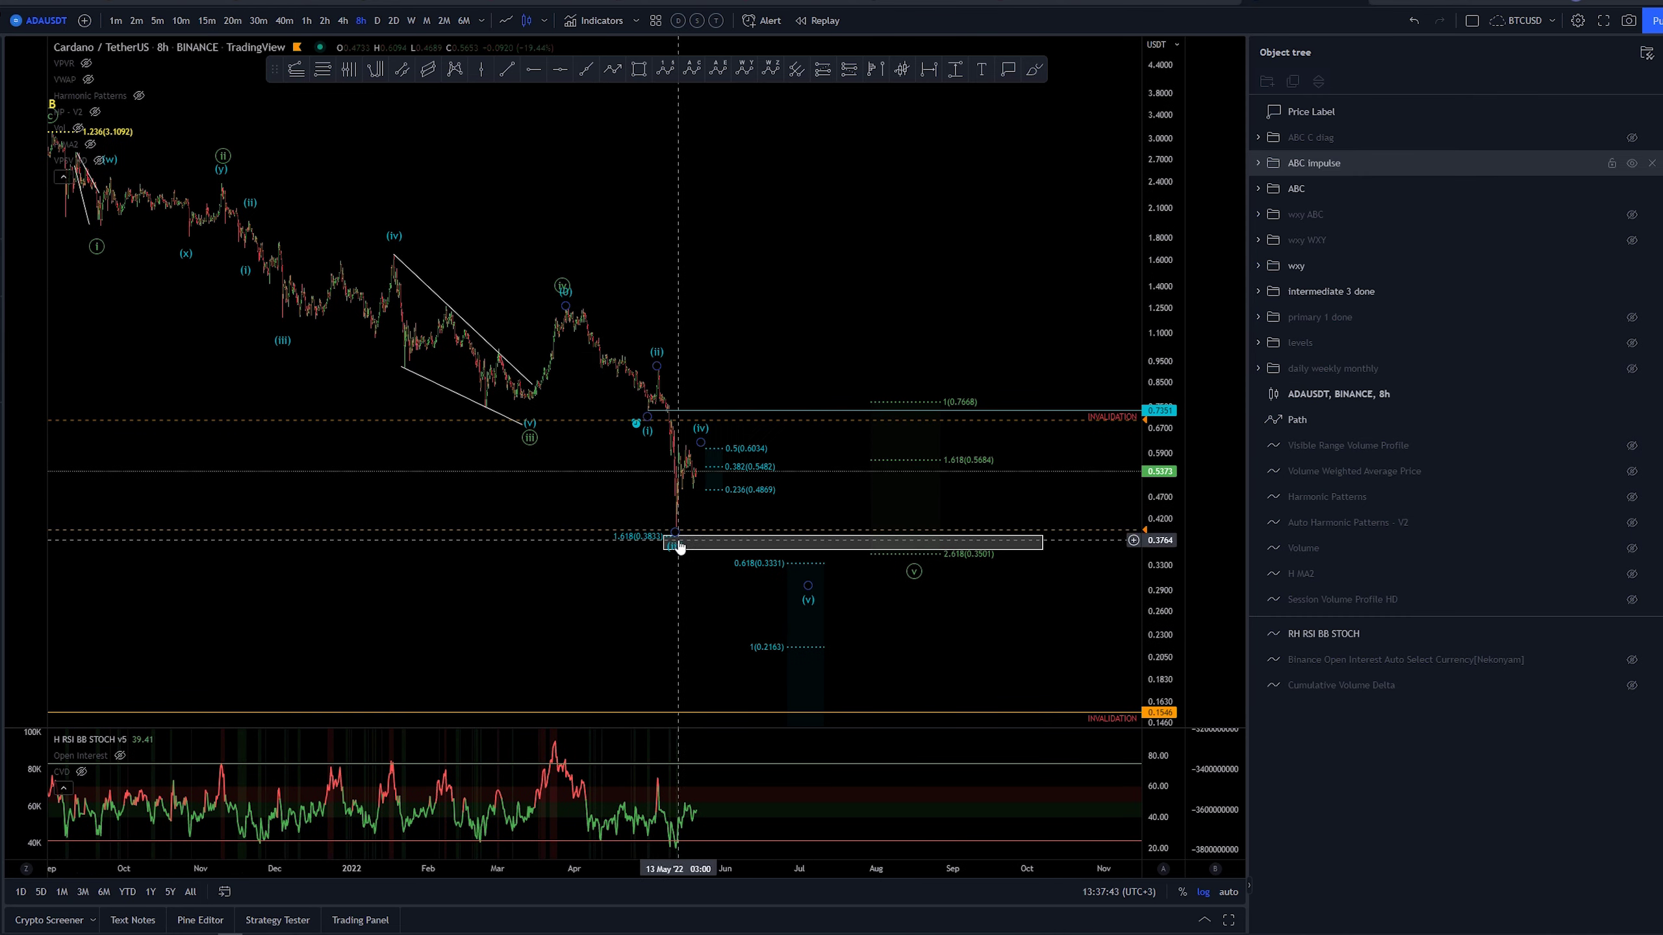
pyautogui.click(709, 437)
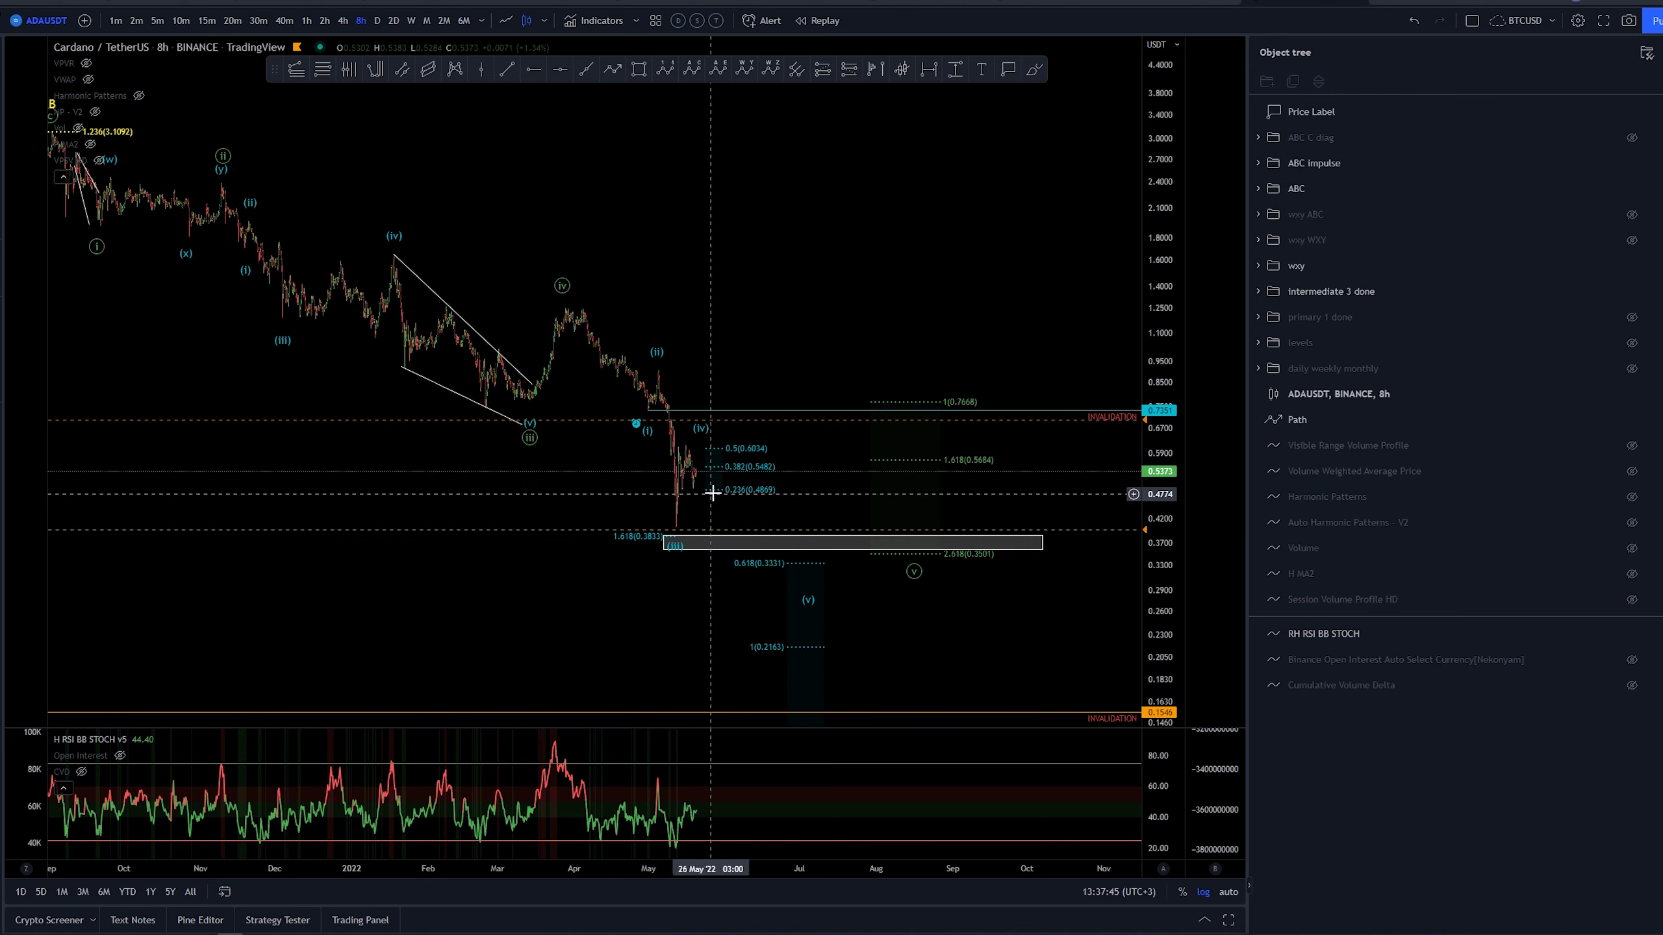
# - Extend the lower edge of the target rectangle to about 0.3449, past the 2.618 extension level
pyautogui.scroll(-1, 831, 309)
pyautogui.moveTo(913, 297); pyautogui.dragTo(837, 333)
pyautogui.click(850, 495)
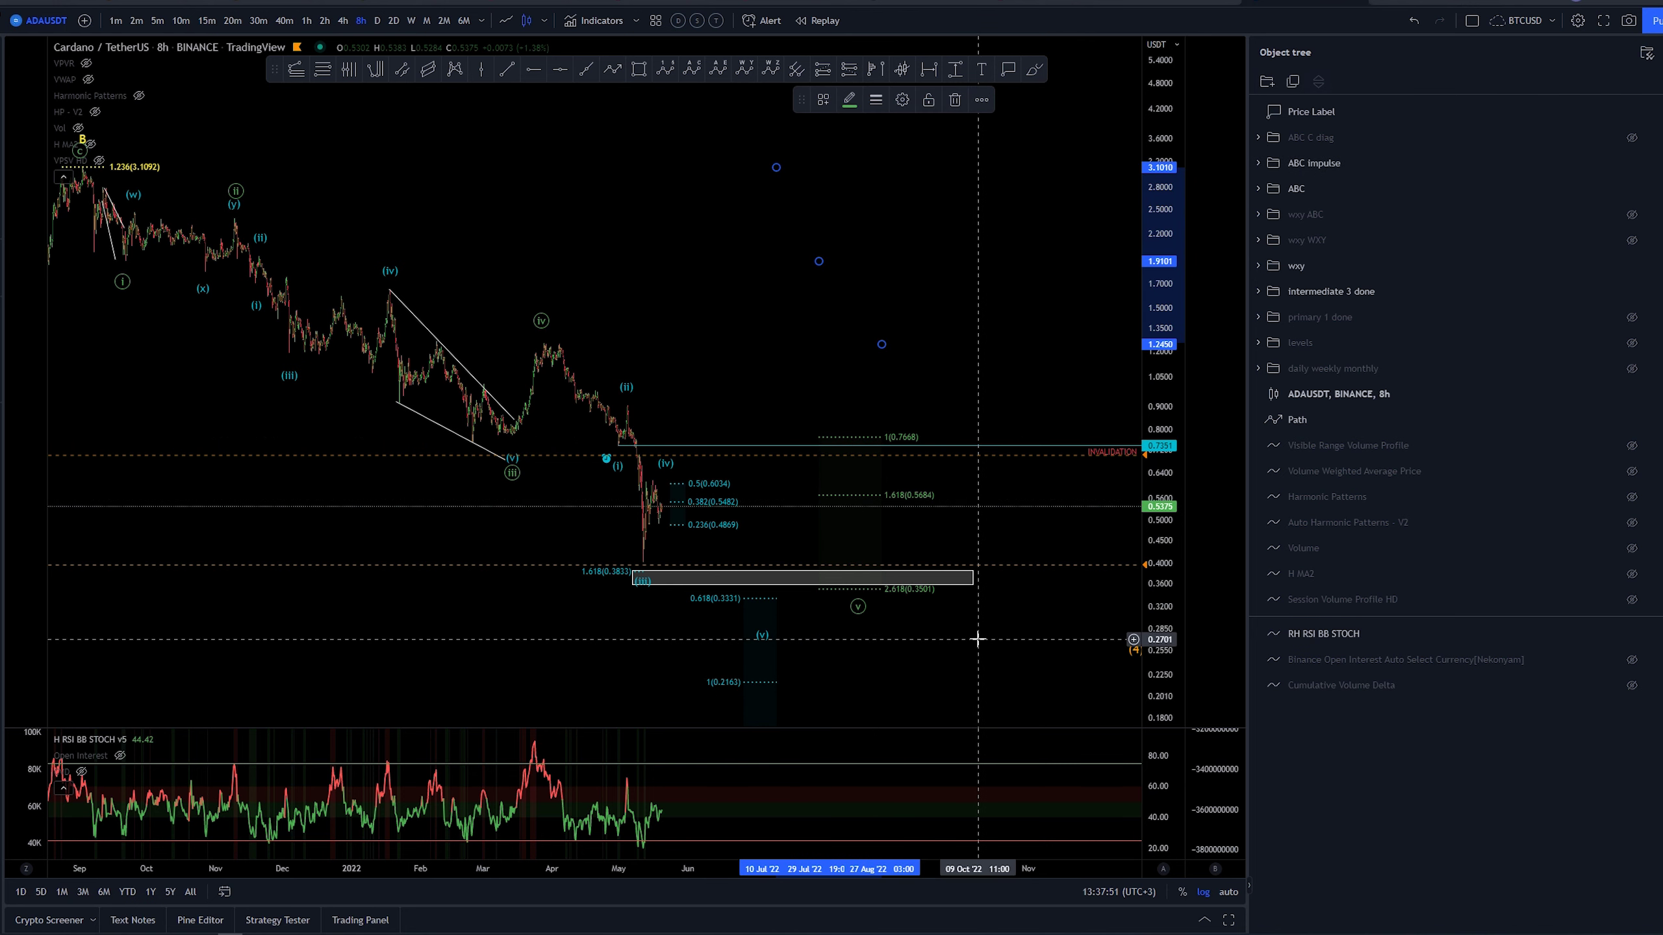
pyautogui.moveTo(976, 638); pyautogui.dragTo(958, 600)
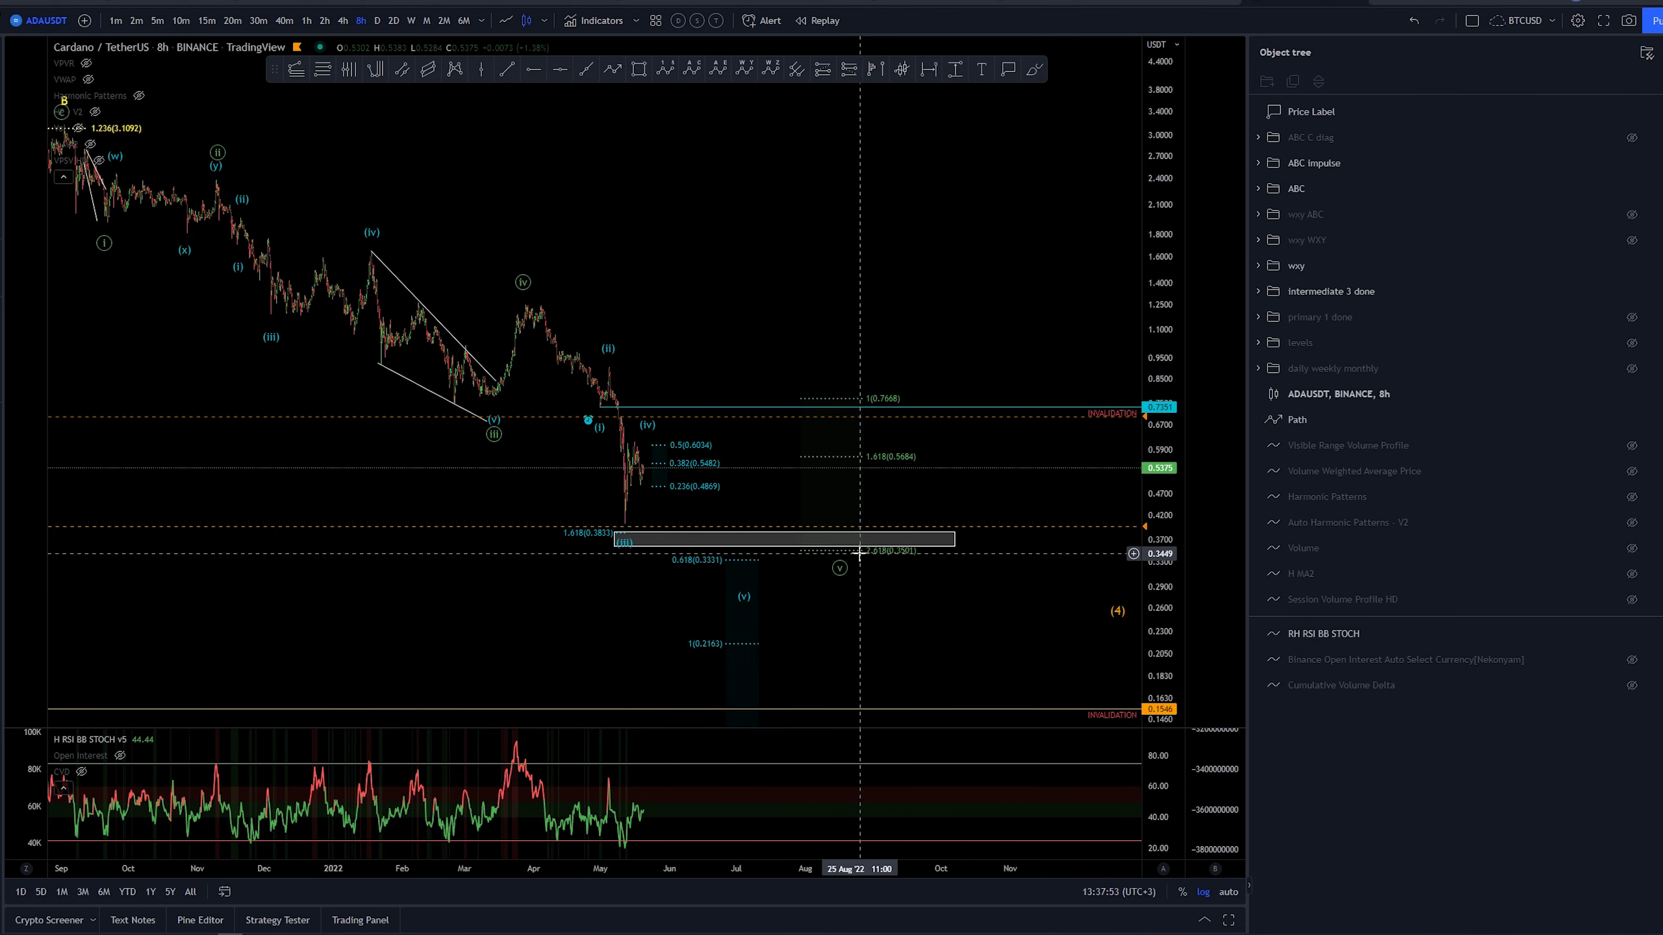
pyautogui.click(815, 546)
pyautogui.moveTo(784, 545); pyautogui.dragTo(785, 553)
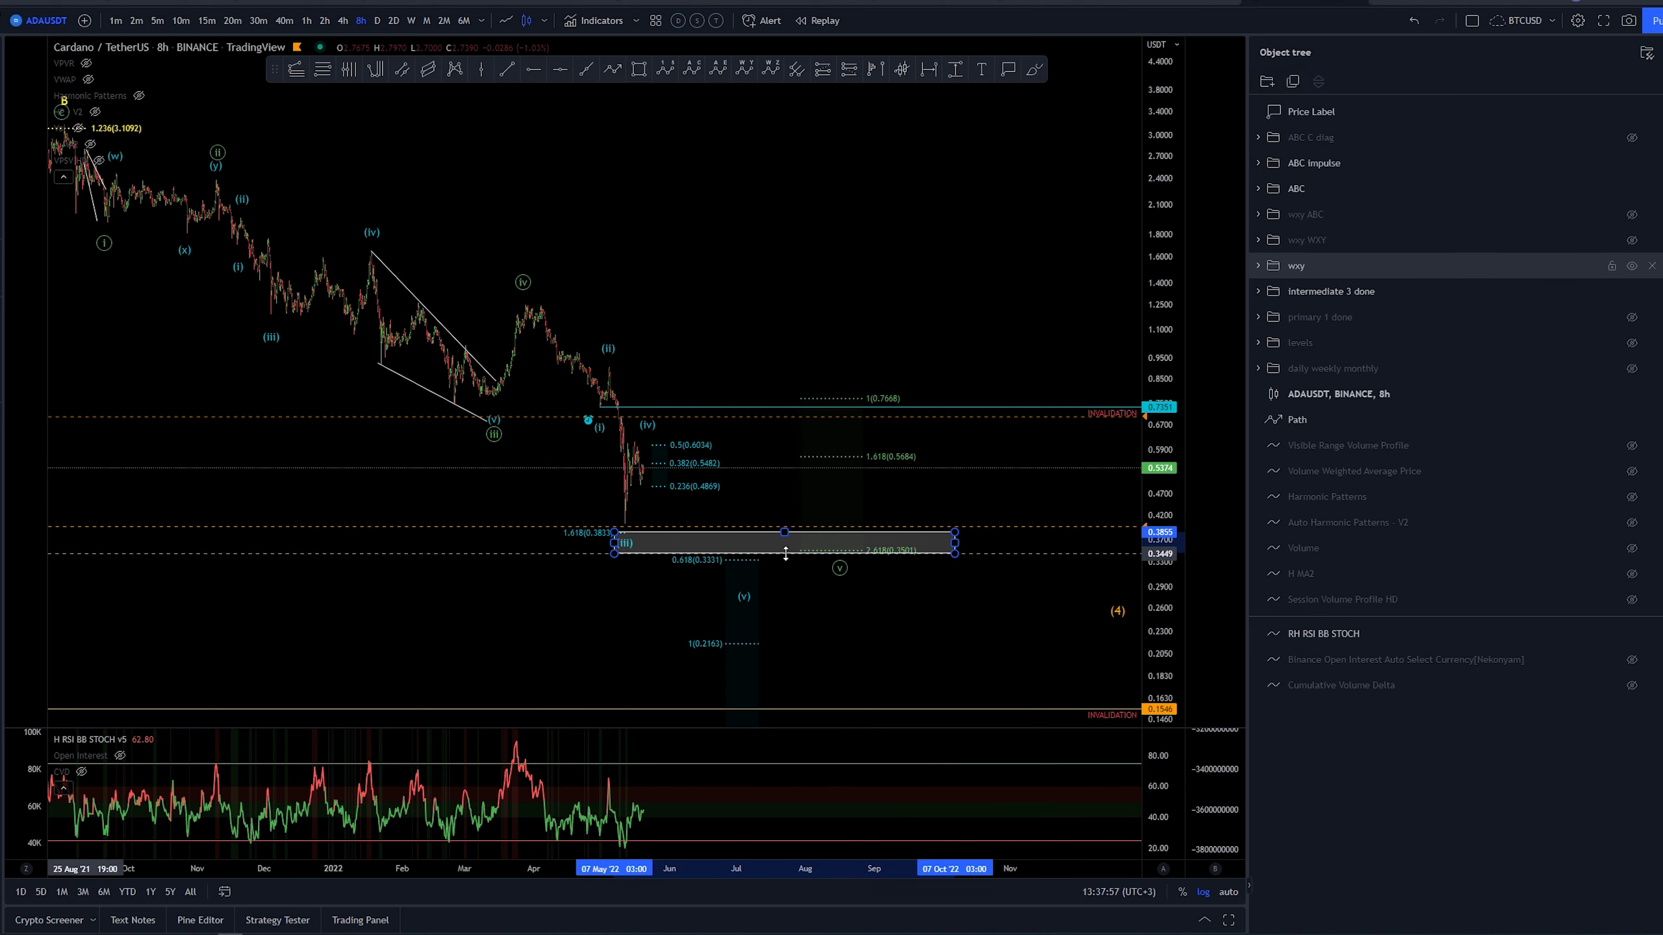
pyautogui.click(1008, 613)
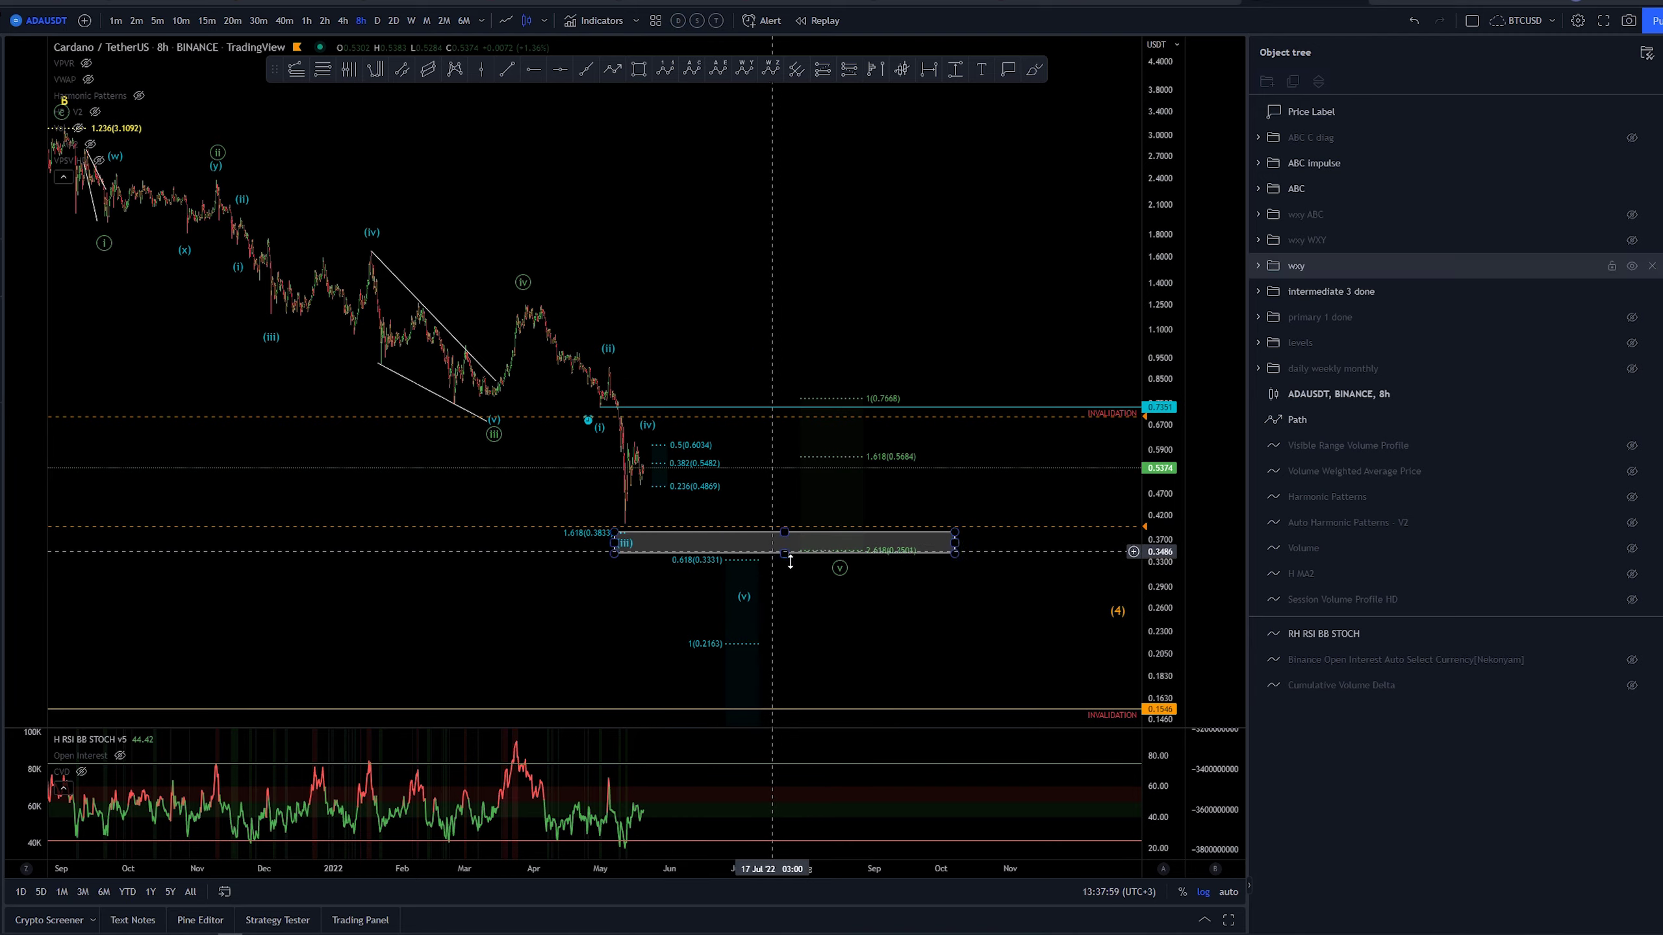
# - Raise the target rectangle's lower edge to about 0.3635 and hide the "wxy" drawing group
pyautogui.scroll(-3, 1021, 626)
pyautogui.moveTo(1043, 632); pyautogui.dragTo(893, 550)
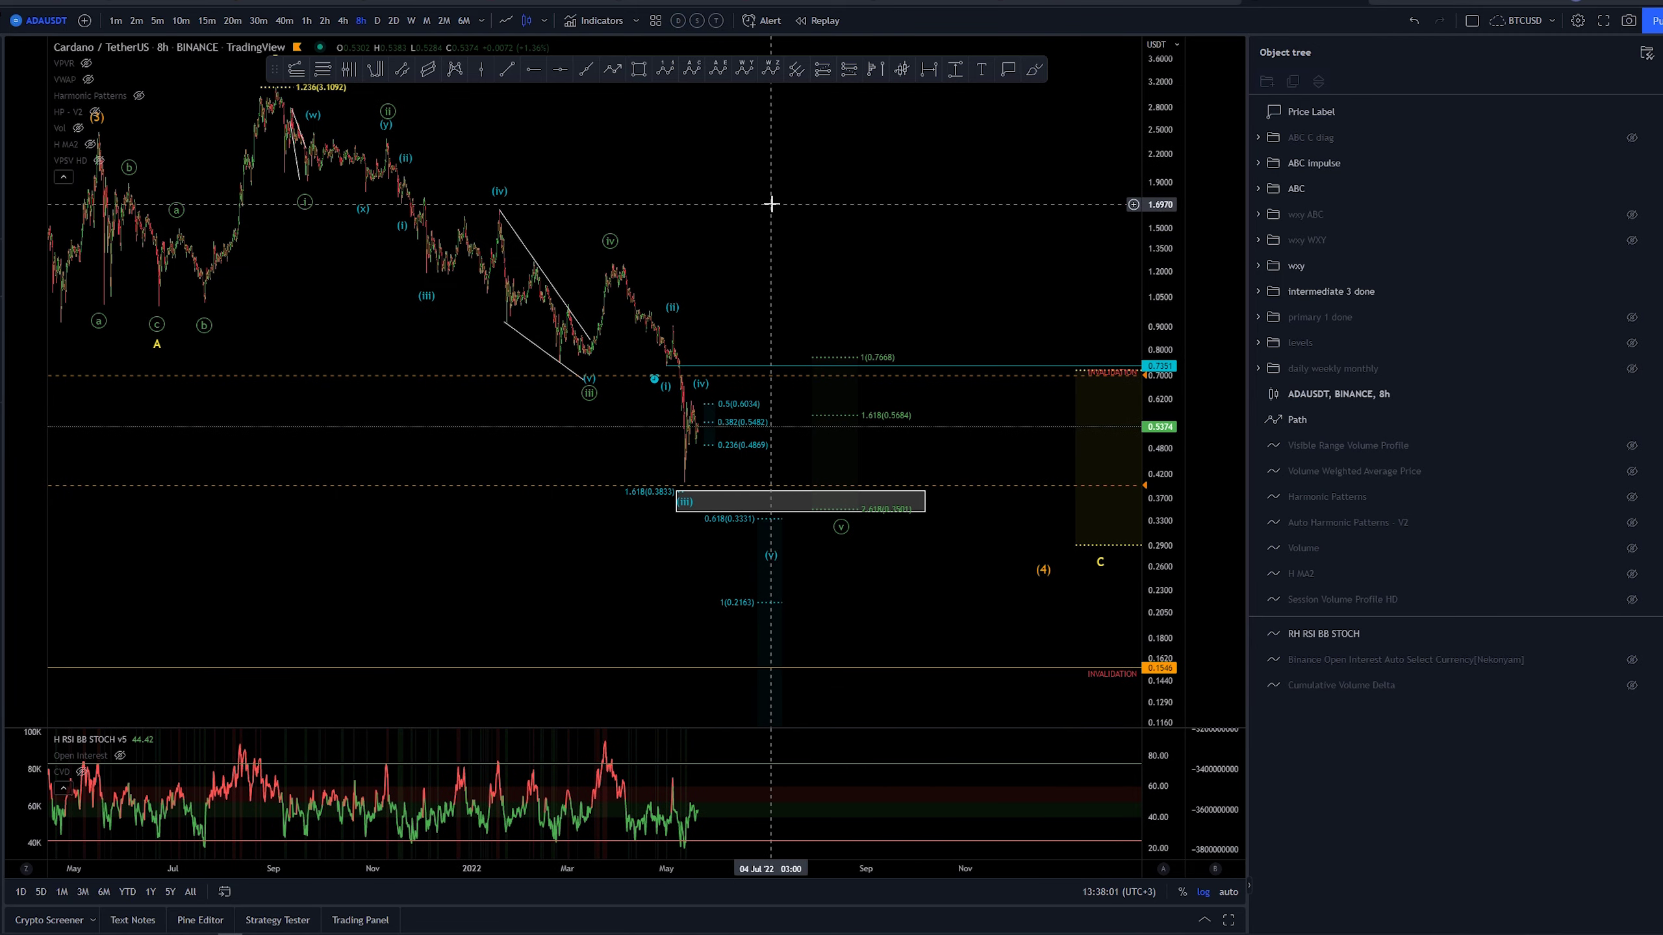
pyautogui.scroll(3, 884, 279)
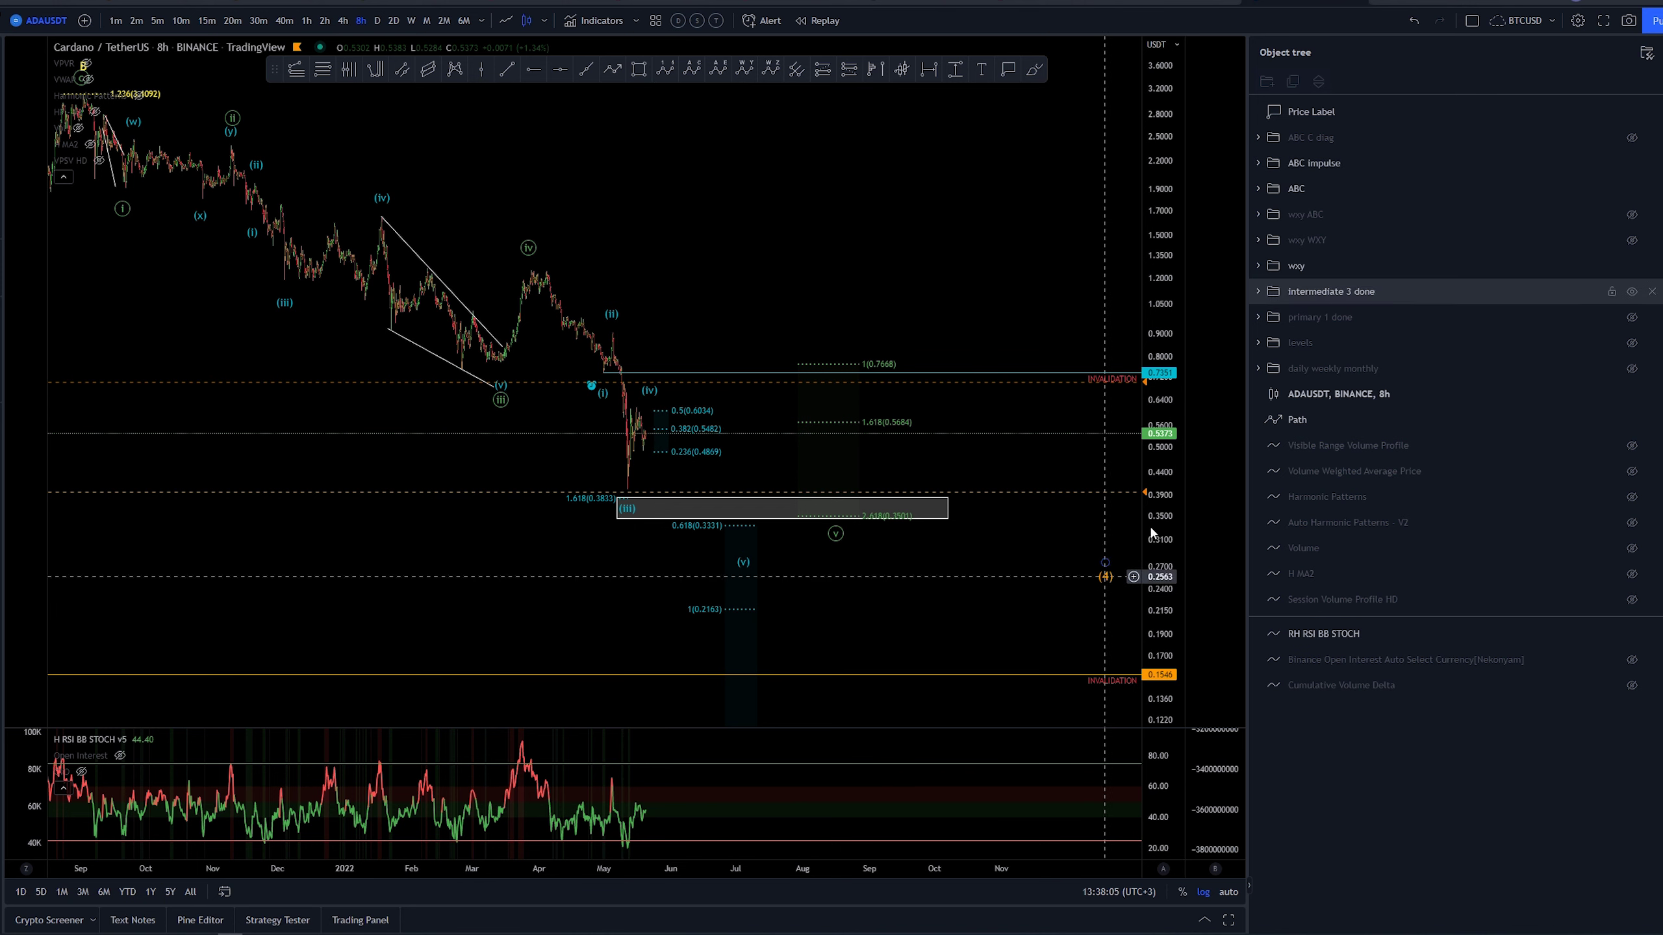
pyautogui.click(740, 525)
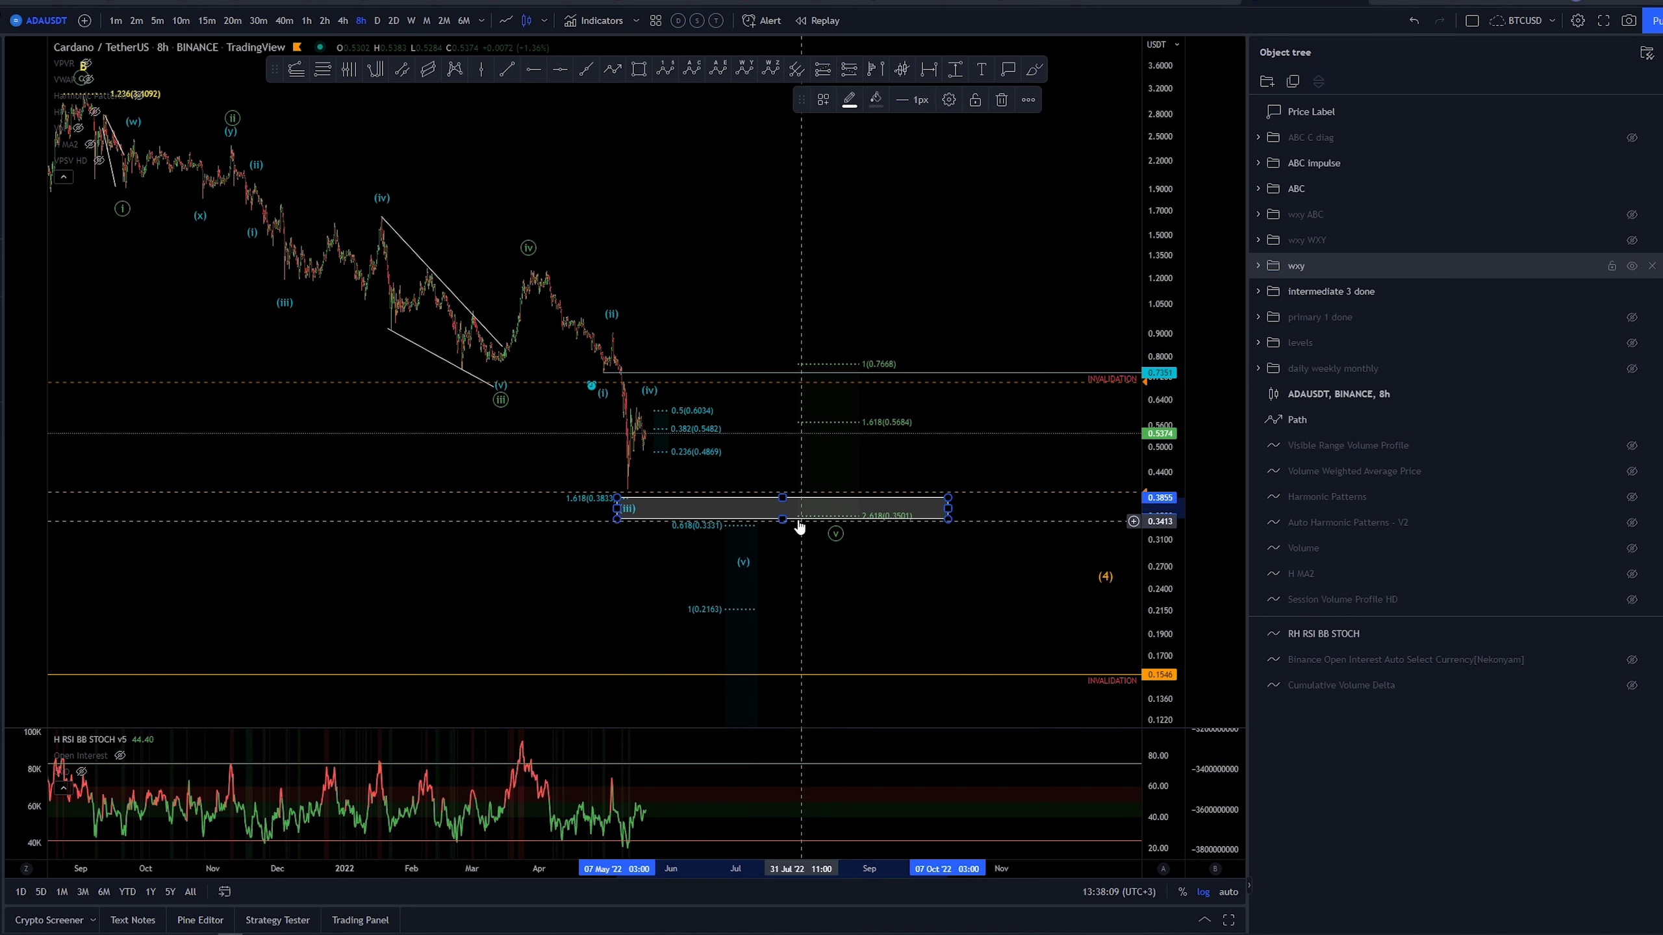
pyautogui.moveTo(781, 518); pyautogui.dragTo(782, 510)
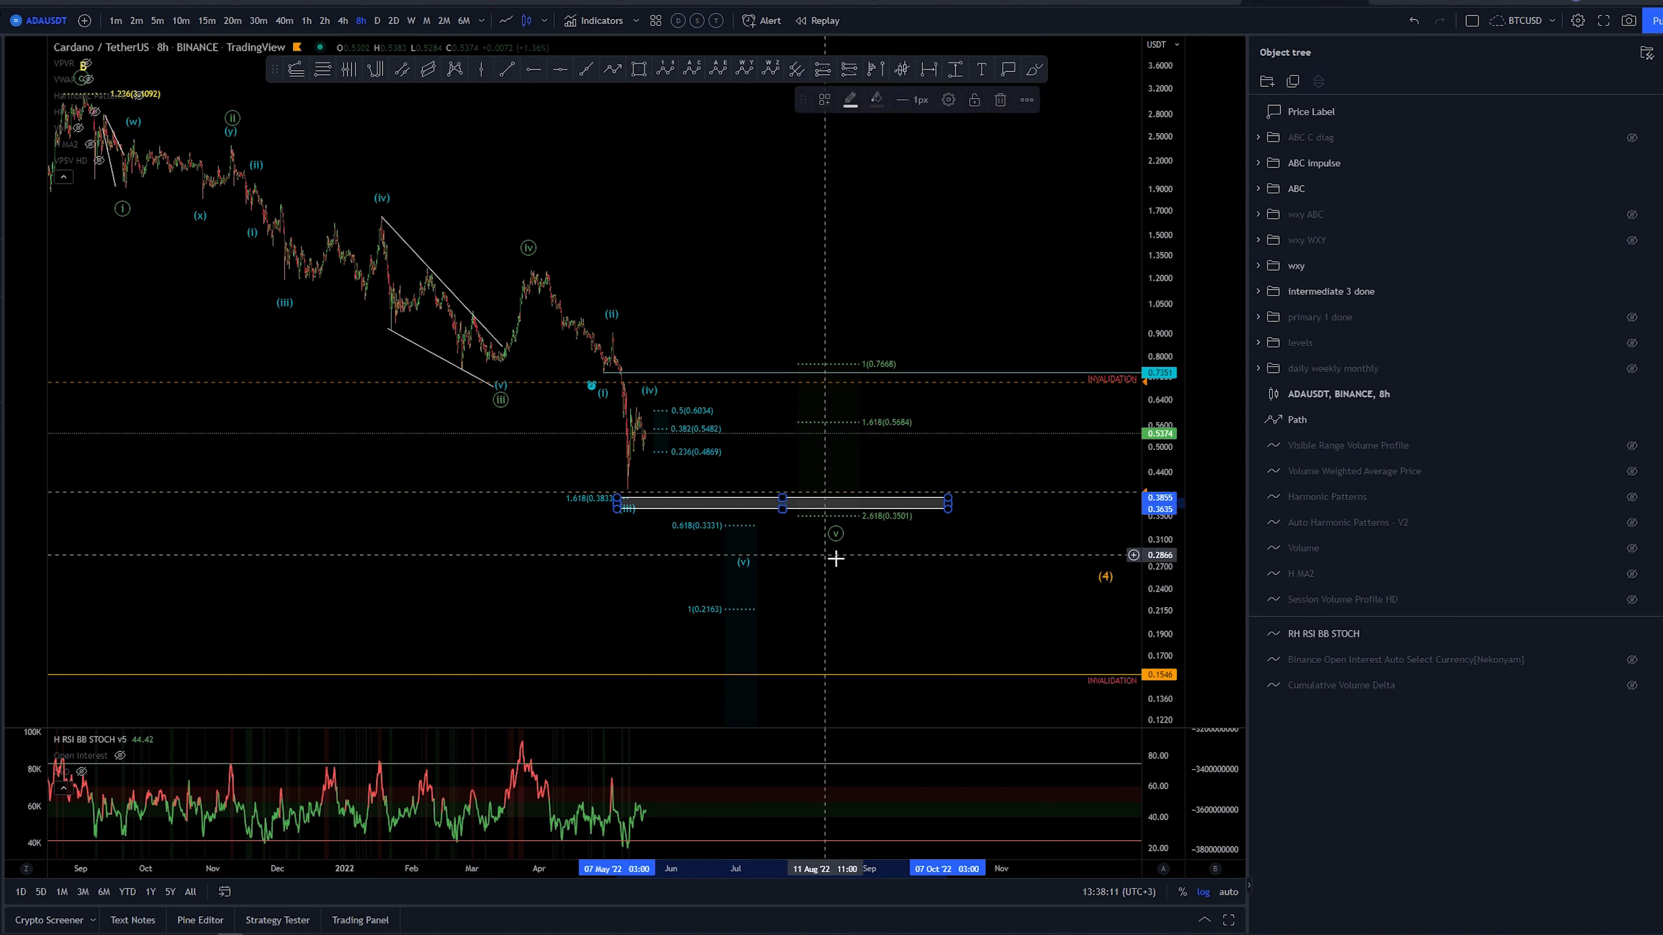
pyautogui.click(711, 345)
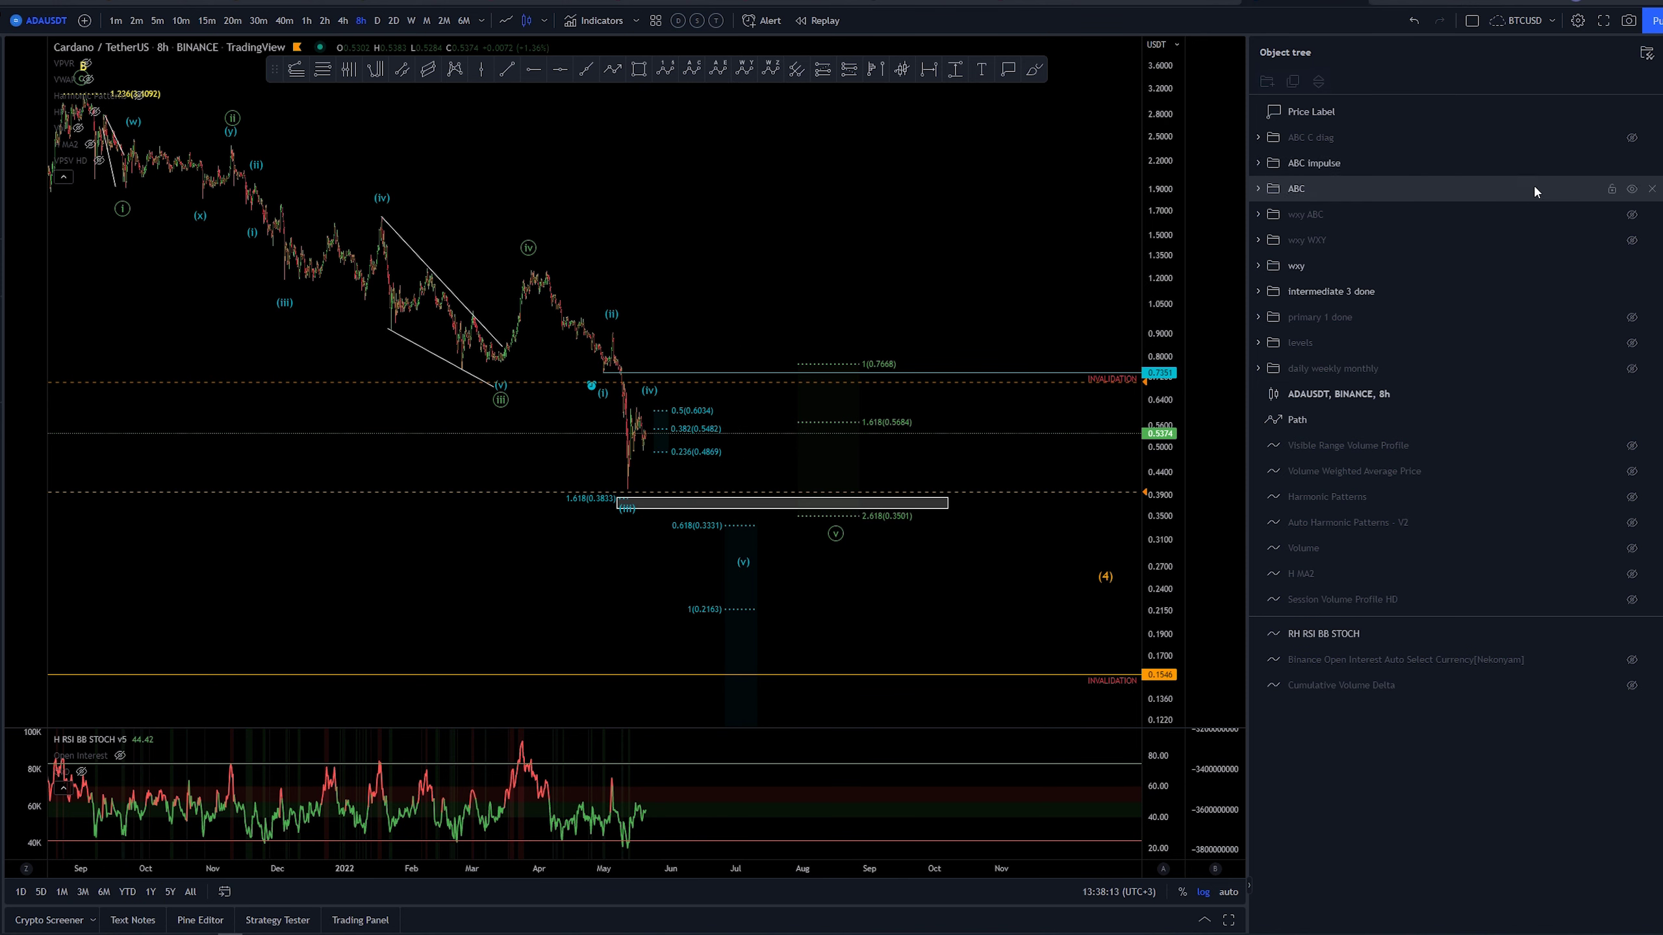
pyautogui.click(1630, 265)
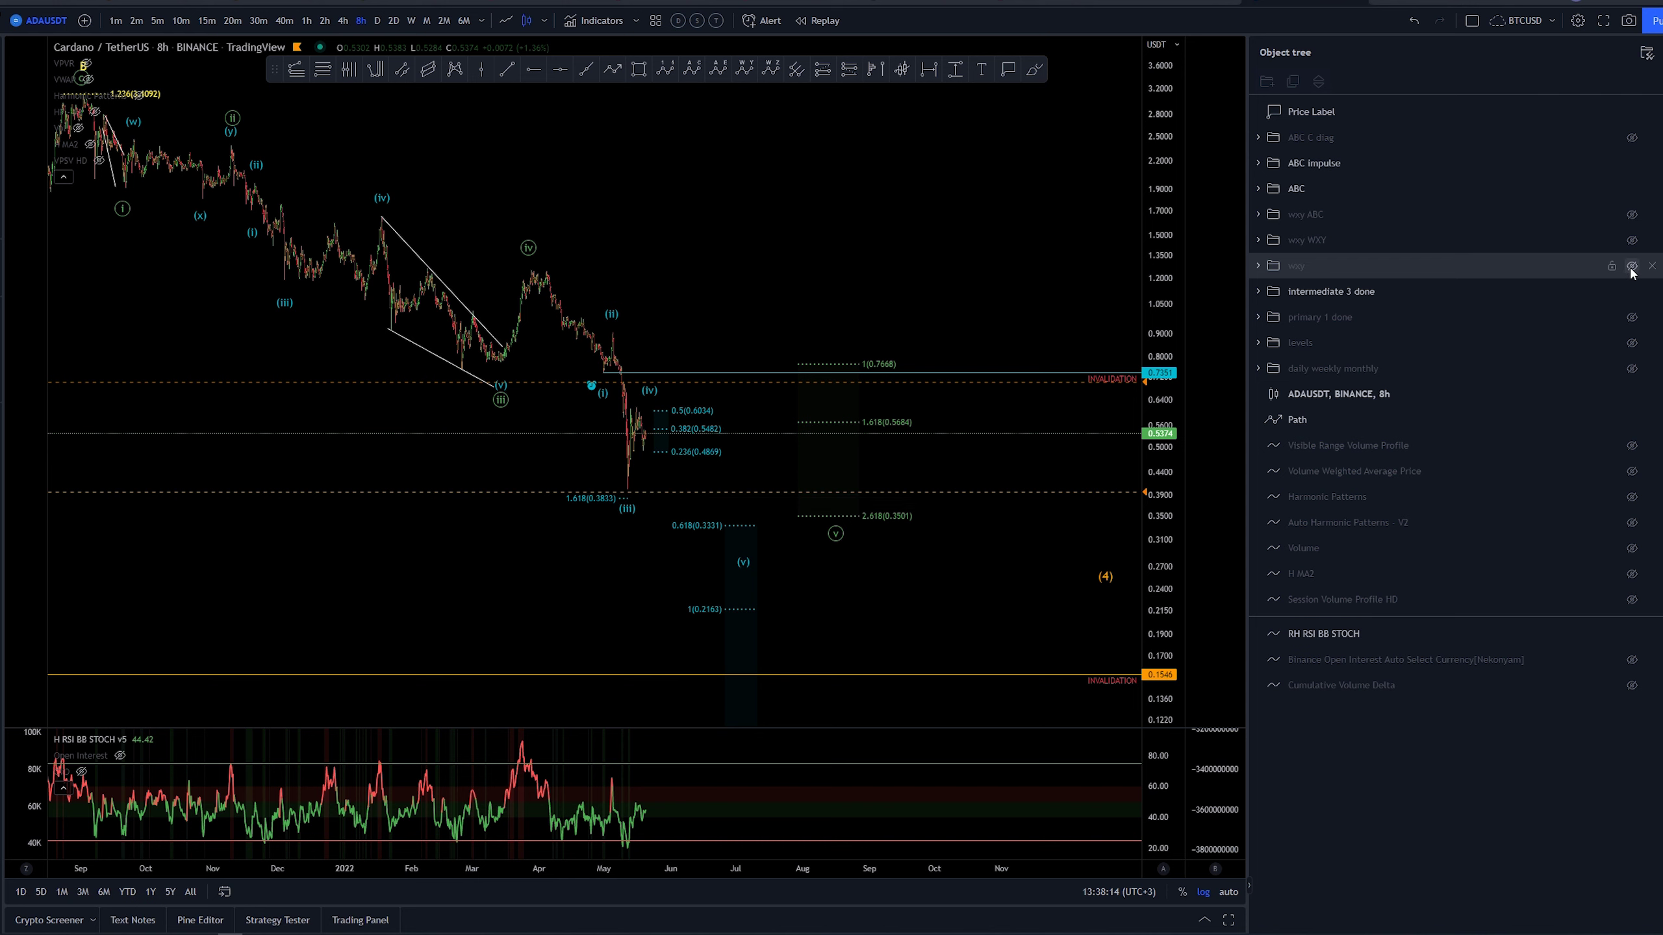
# - Draw a new target rectangle from about 0.3308 to 0.3610 around the 2.618 extension level, spanning April to late 2022
pyautogui.click(636, 70)
pyautogui.click(582, 527)
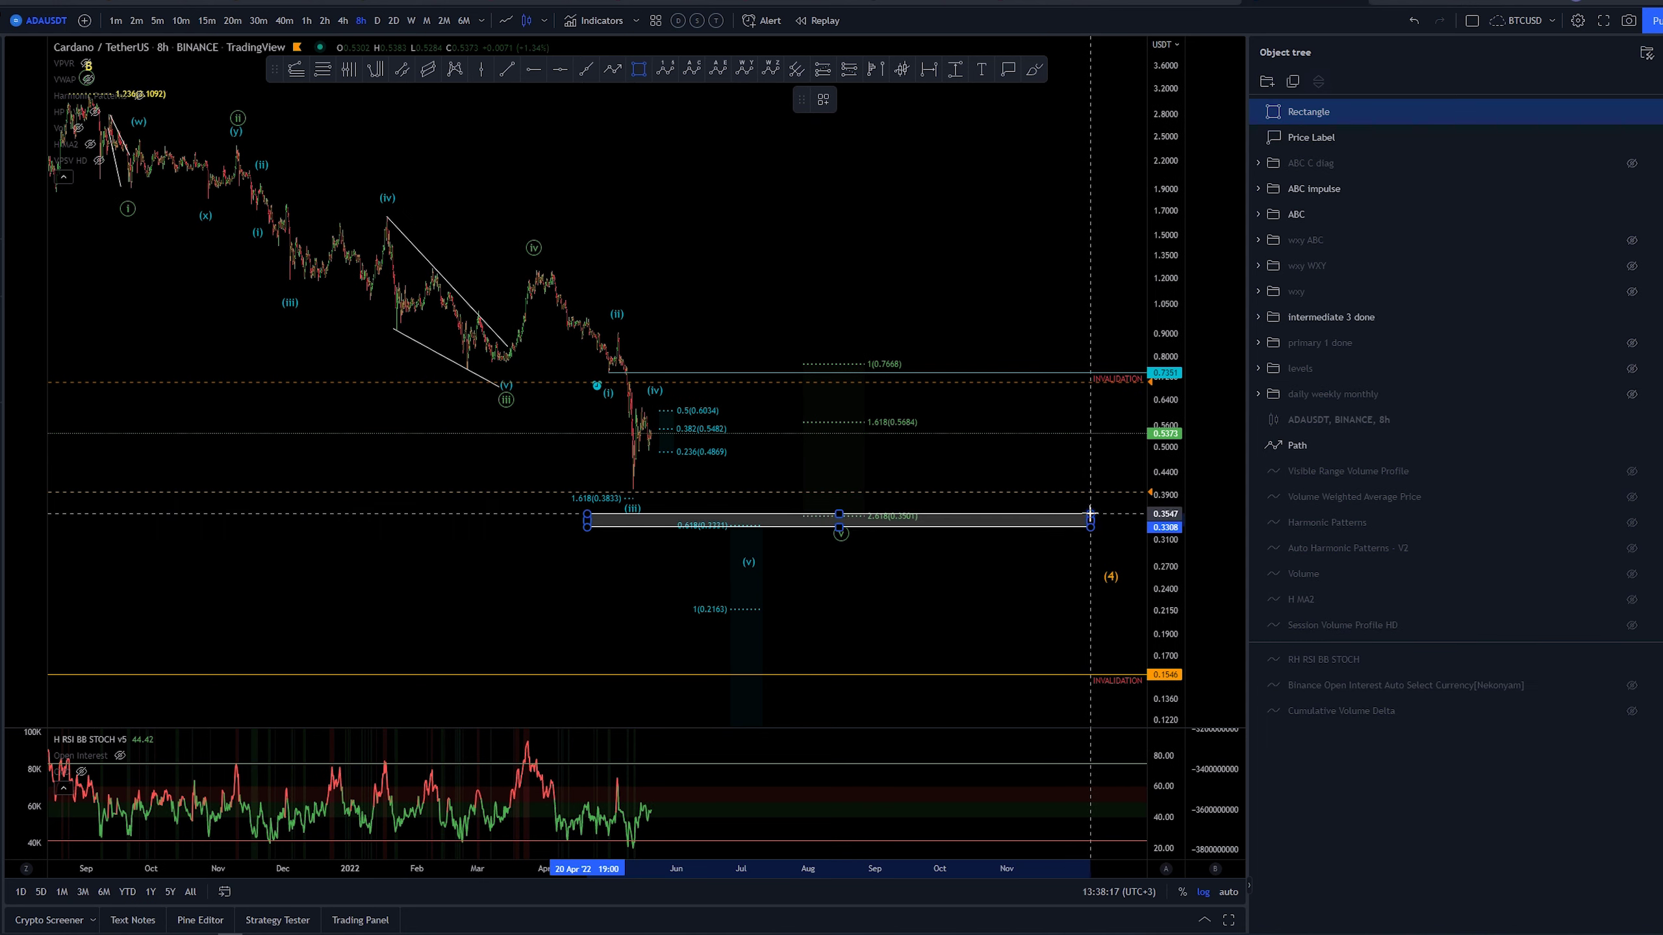
pyautogui.click(1095, 511)
# - Test the wave (v) projection with its third anchor at about 0.6097, and return that anchor to about 0.6723
pyautogui.moveTo(948, 602); pyautogui.dragTo(757, 595)
pyautogui.moveTo(551, 545); pyautogui.dragTo(589, 594)
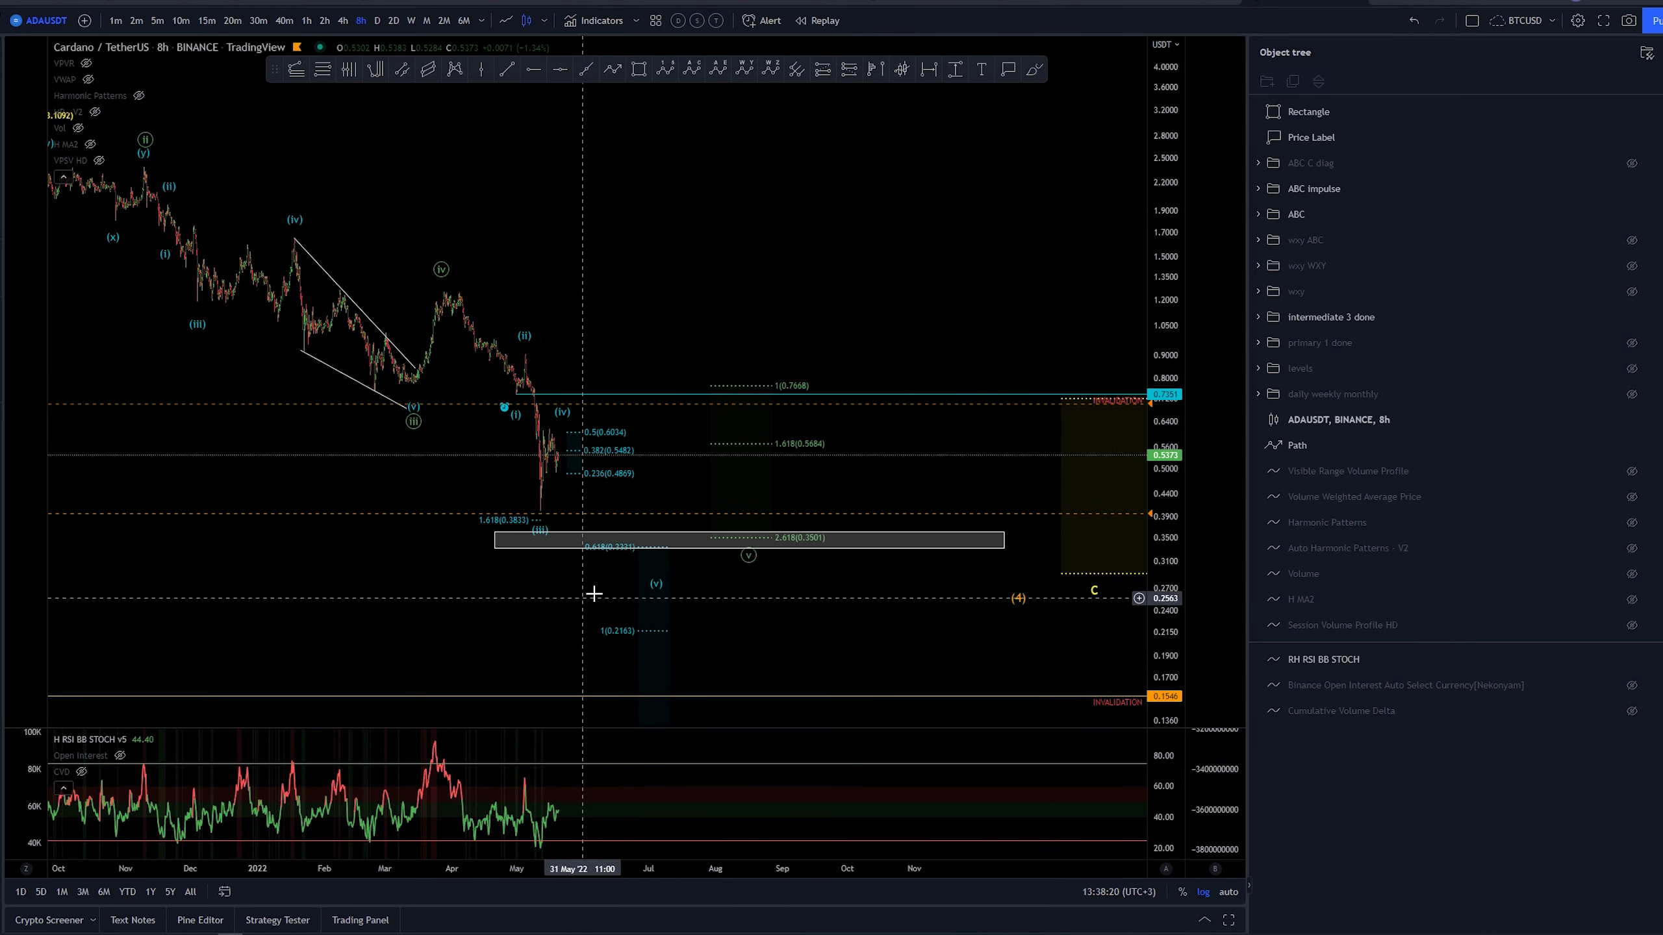
pyautogui.click(635, 632)
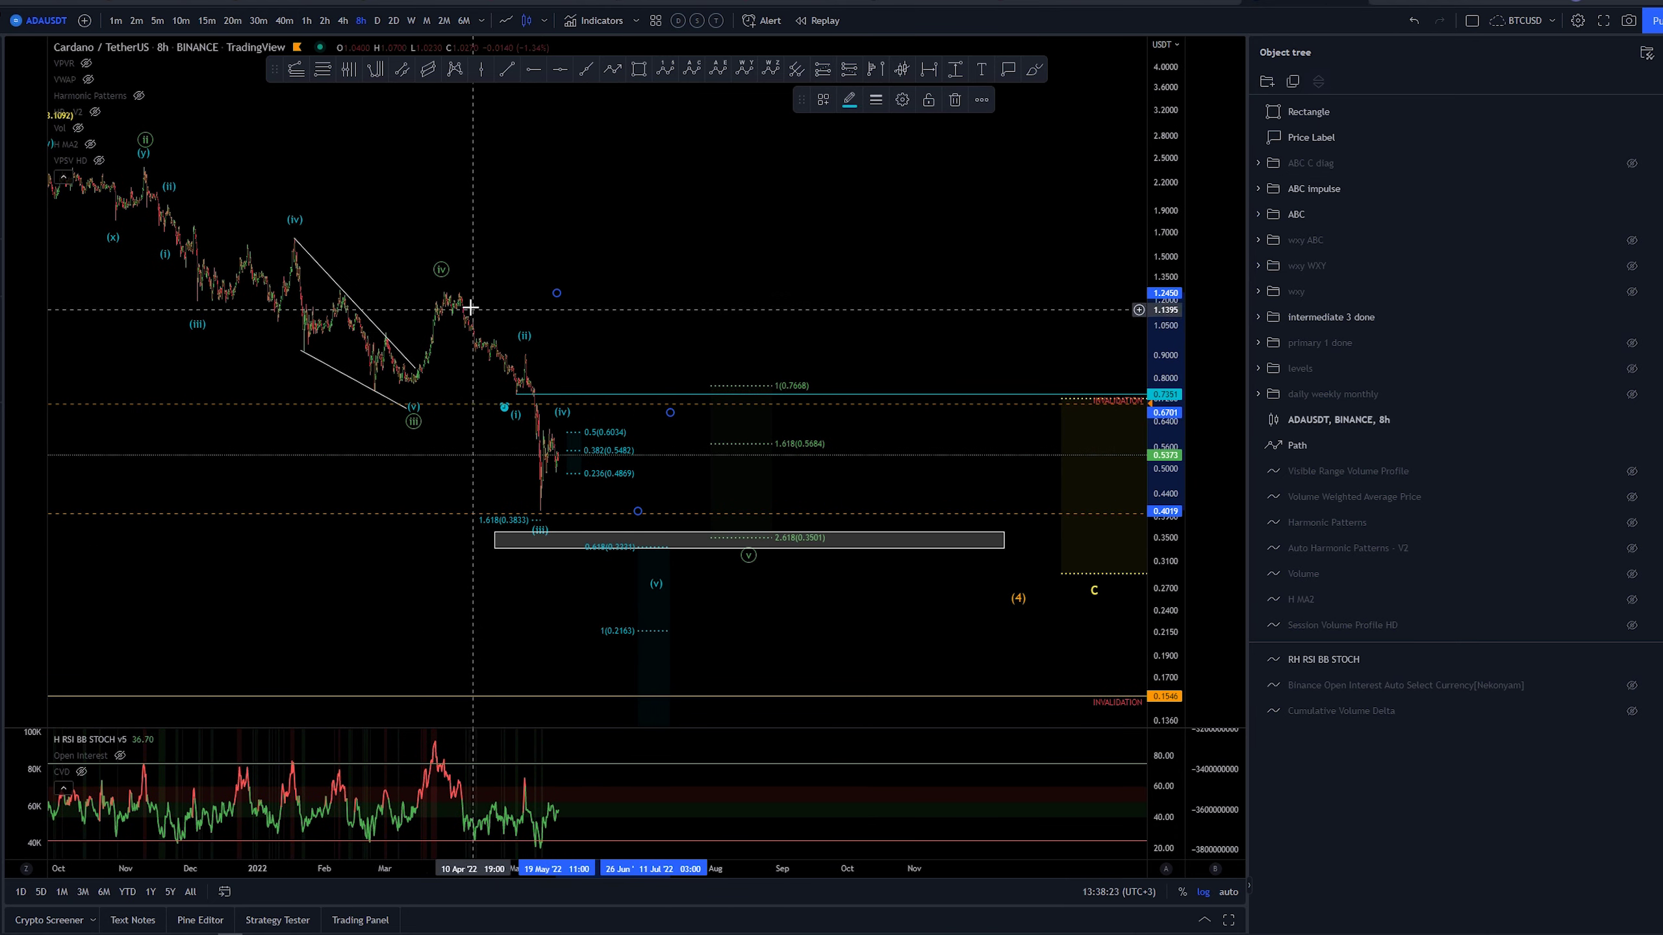
pyautogui.click(538, 516)
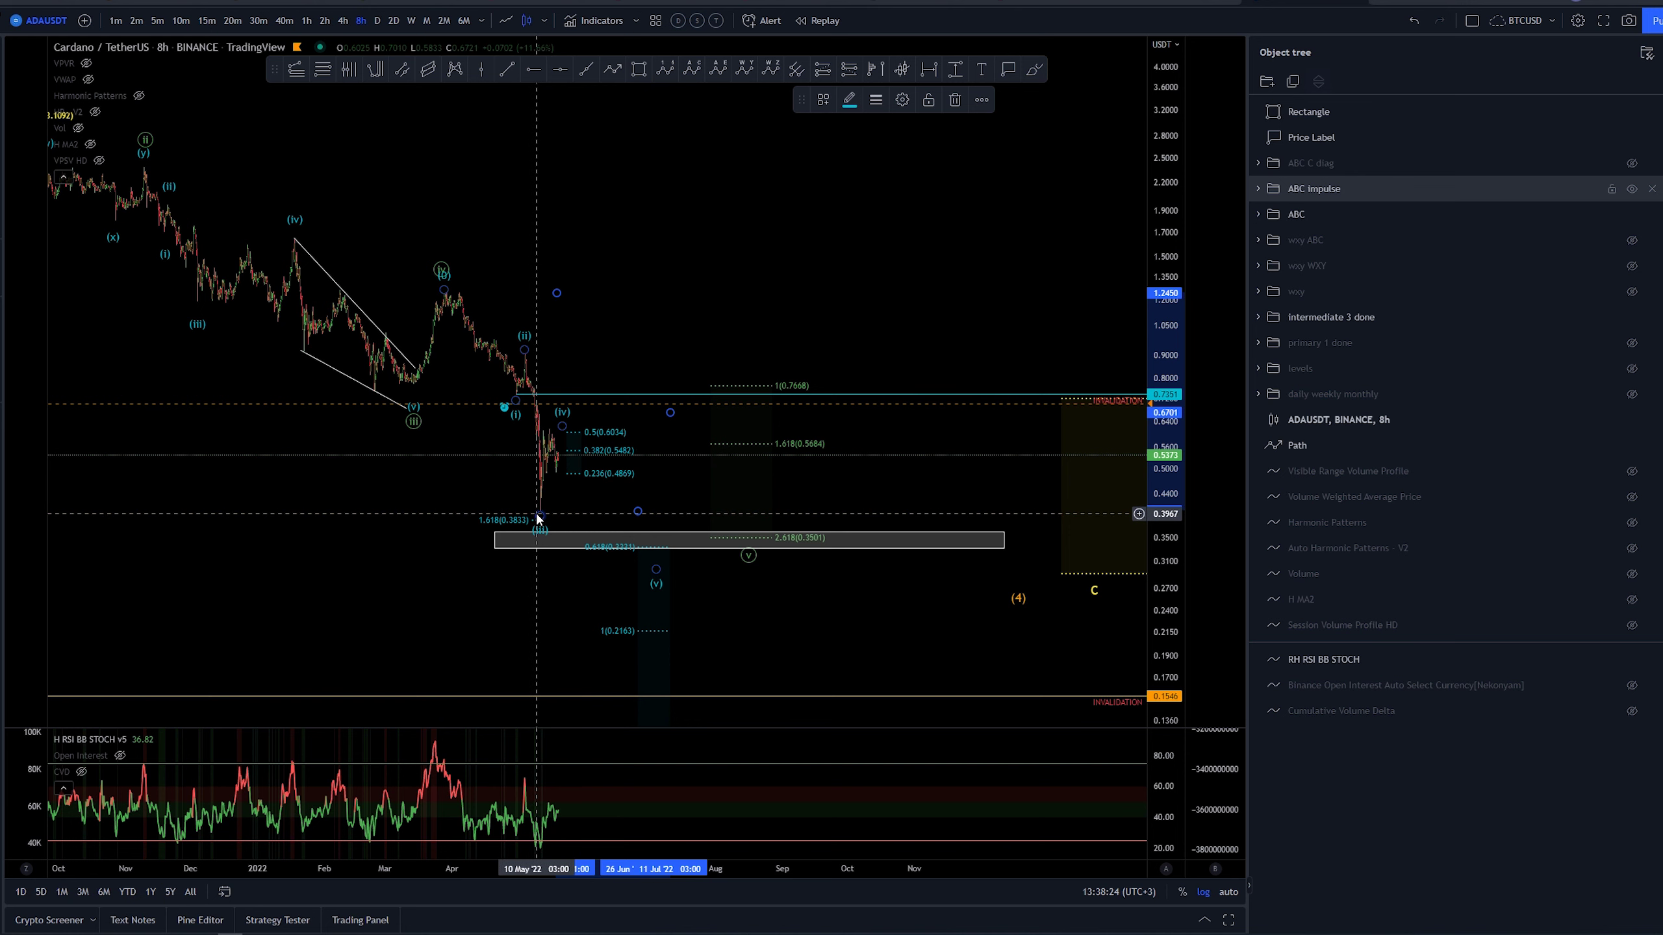
pyautogui.click(442, 277)
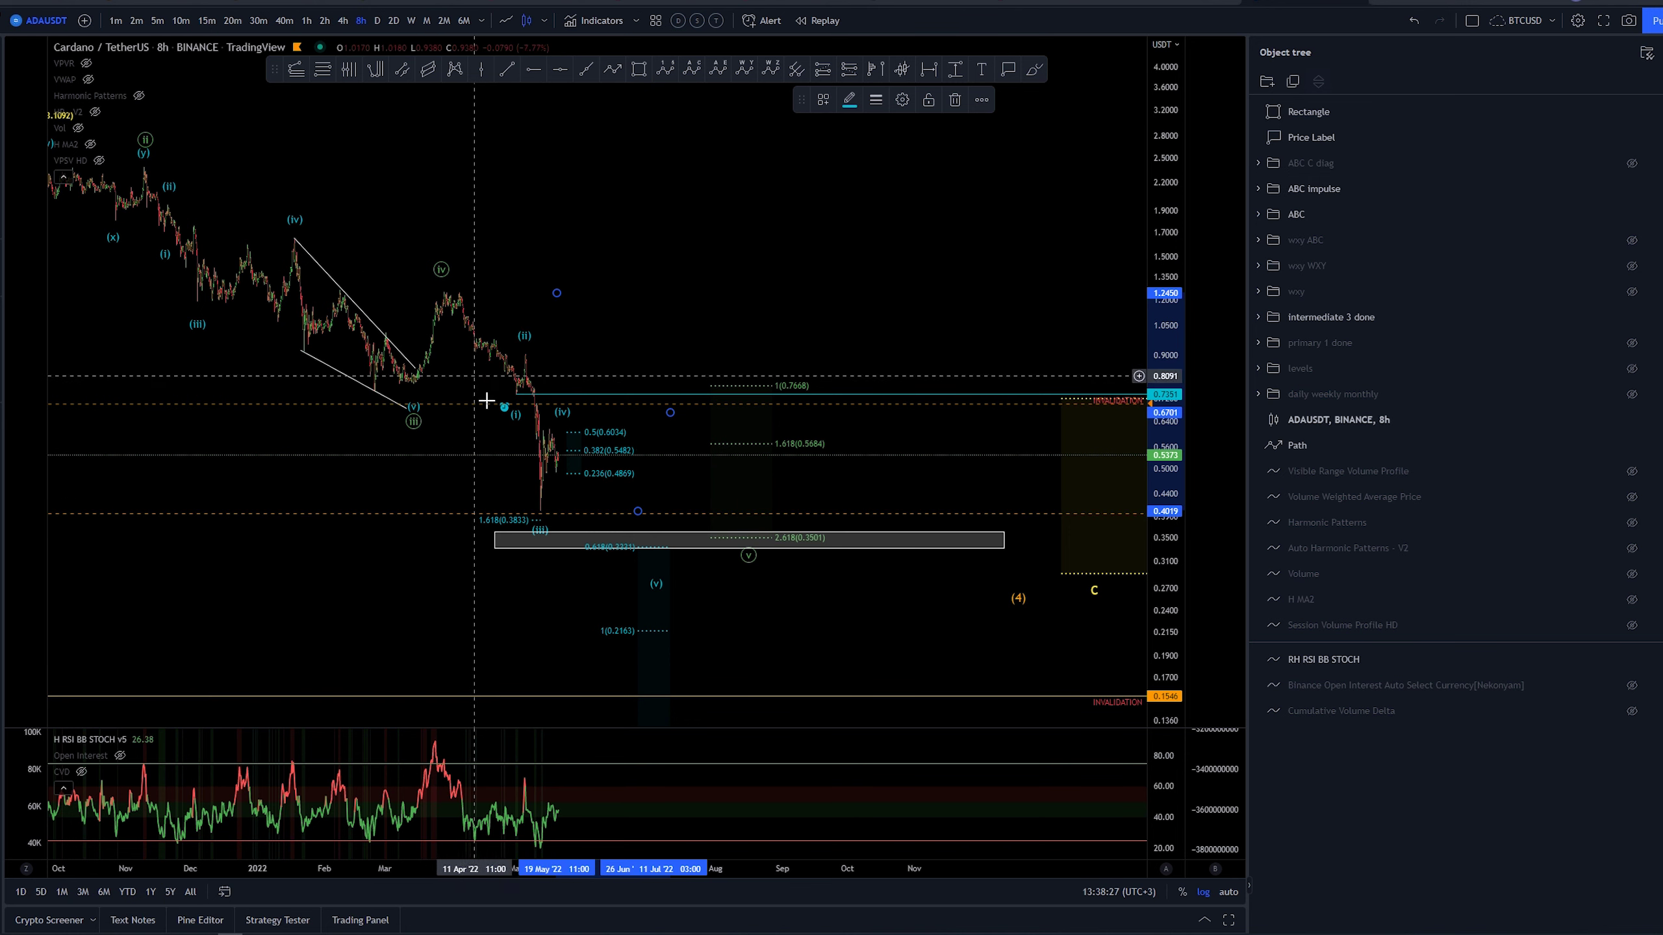
pyautogui.click(443, 290)
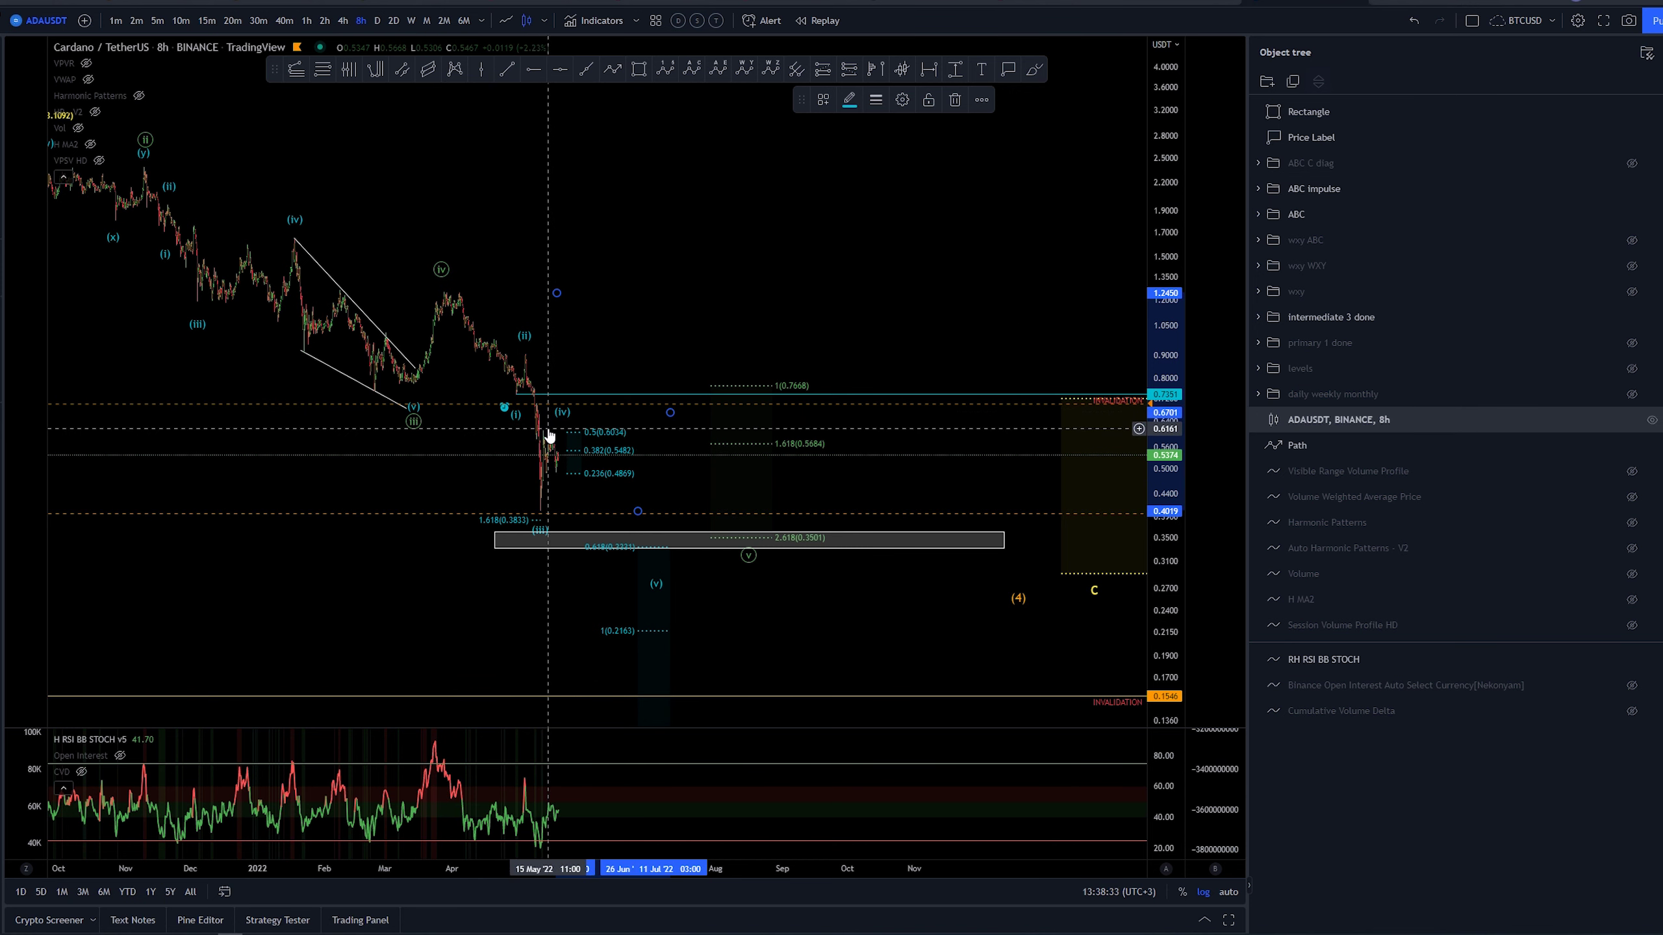
pyautogui.moveTo(670, 413); pyautogui.dragTo(670, 436)
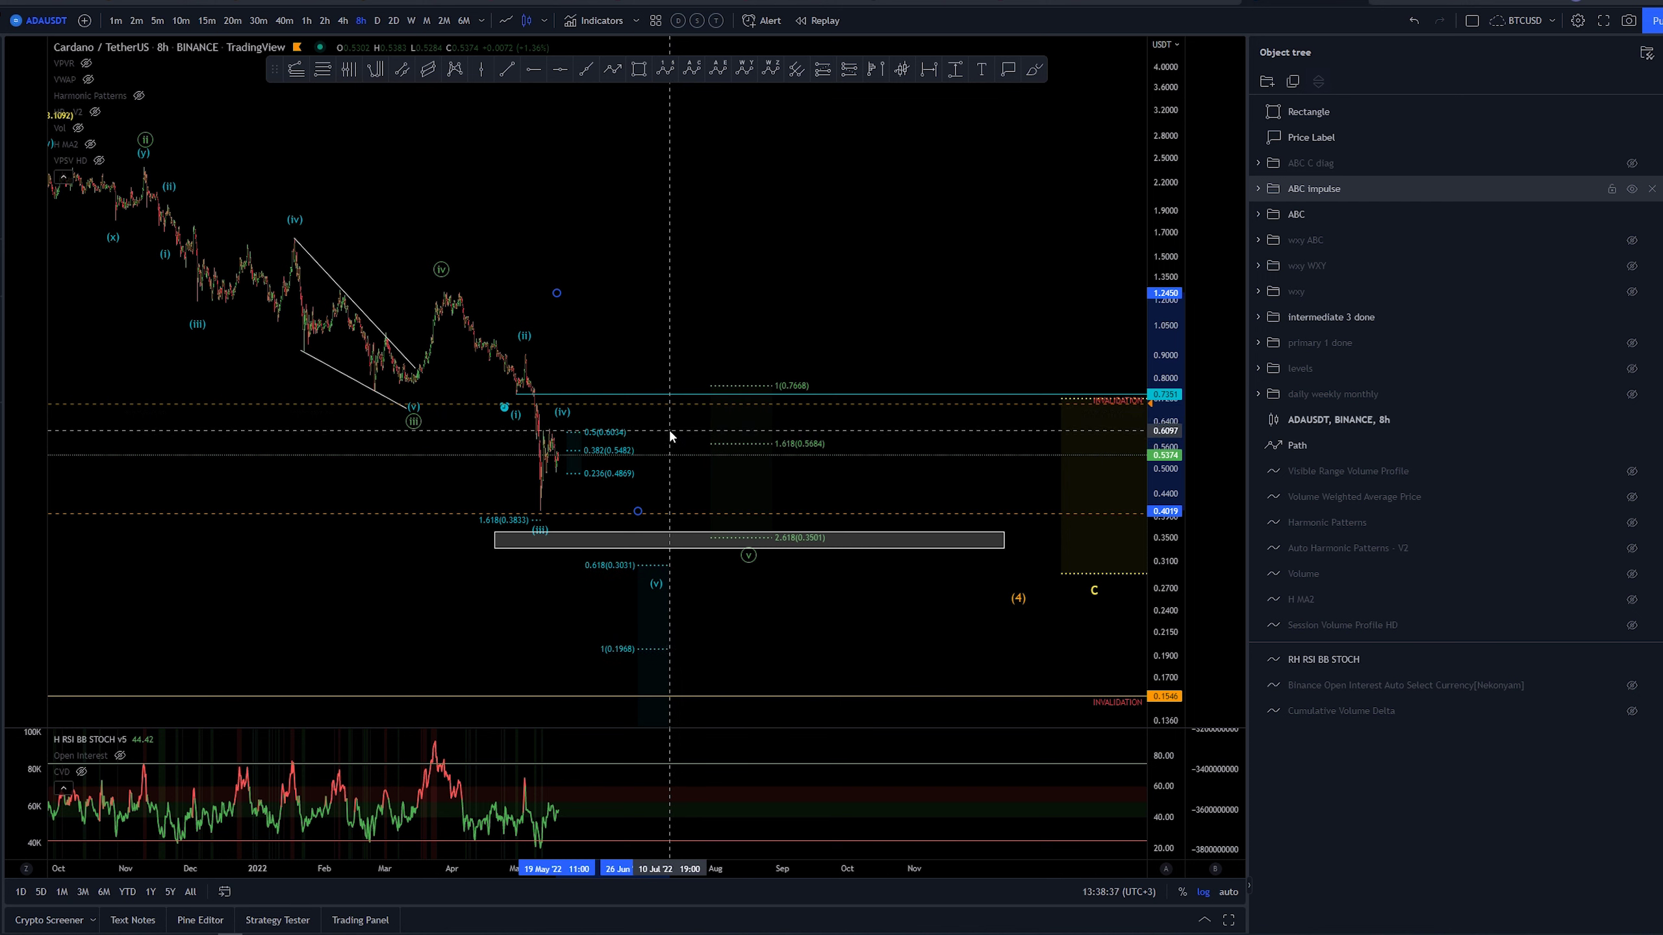
pyautogui.moveTo(669, 434)
pyautogui.mouseDown()
pyautogui.moveTo(673, 406)
pyautogui.moveTo(684, 413)
pyautogui.mouseUp()
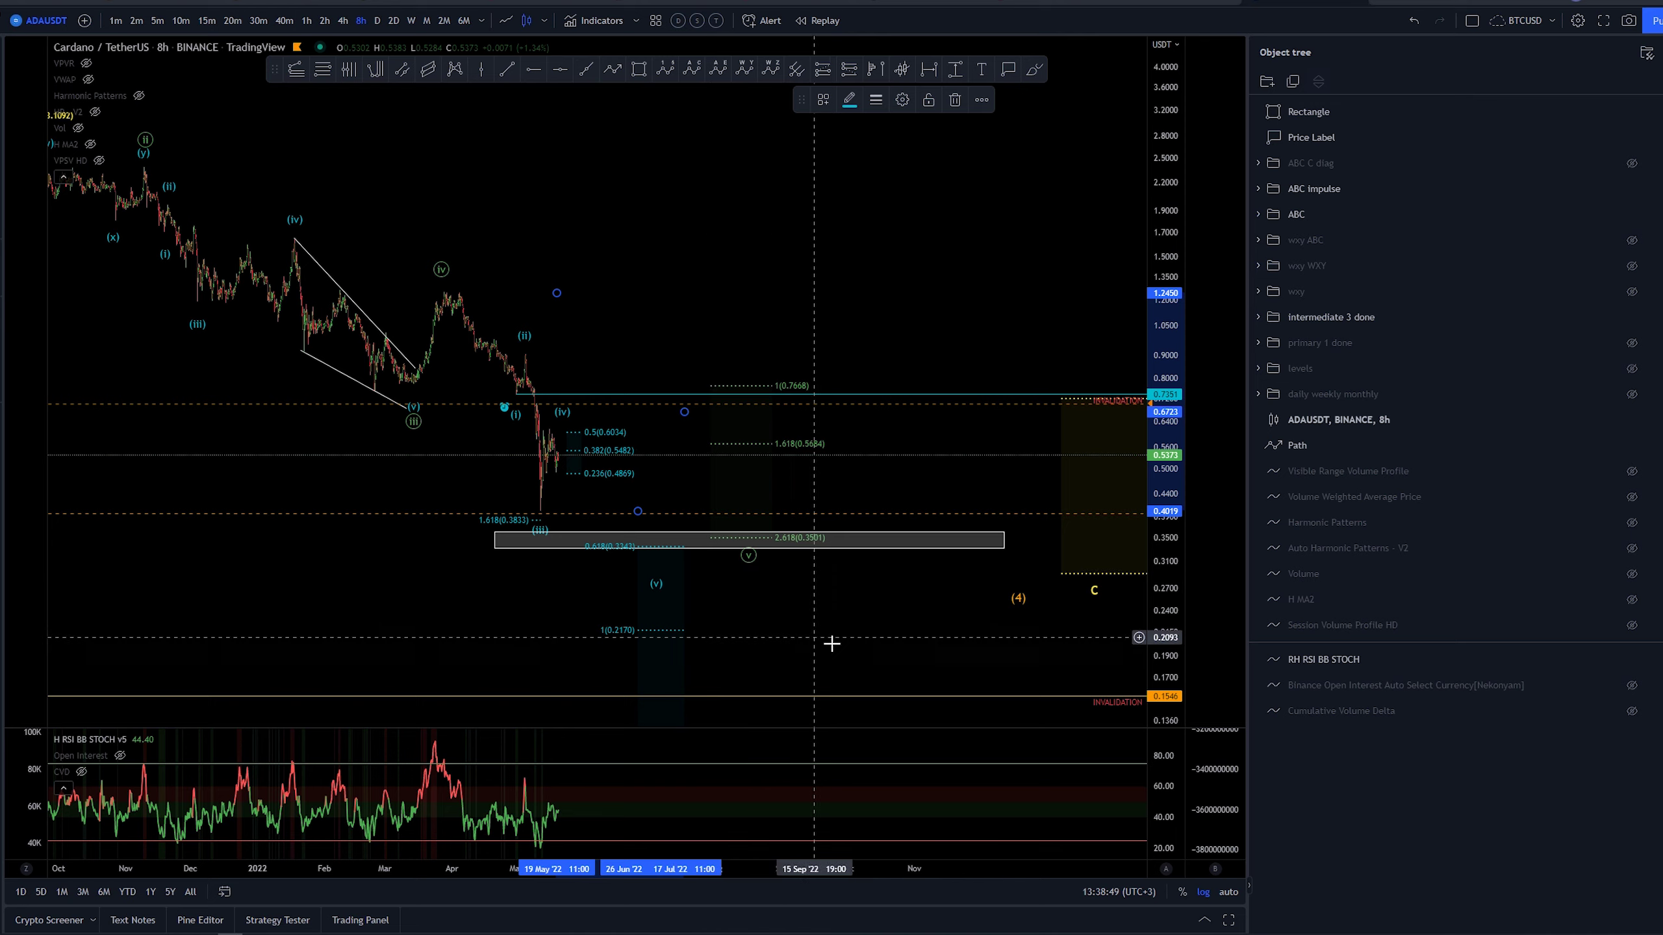
# - Extend the new rectangle's lower edge down to the wave C 2.618 extension level at about 0.2907
pyautogui.moveTo(847, 646)
pyautogui.mouseDown()
pyautogui.moveTo(687, 594)
pyautogui.moveTo(749, 609)
pyautogui.moveTo(664, 633)
pyautogui.mouseUp()
pyautogui.scroll(-3, 686, 594)
pyautogui.click(720, 538)
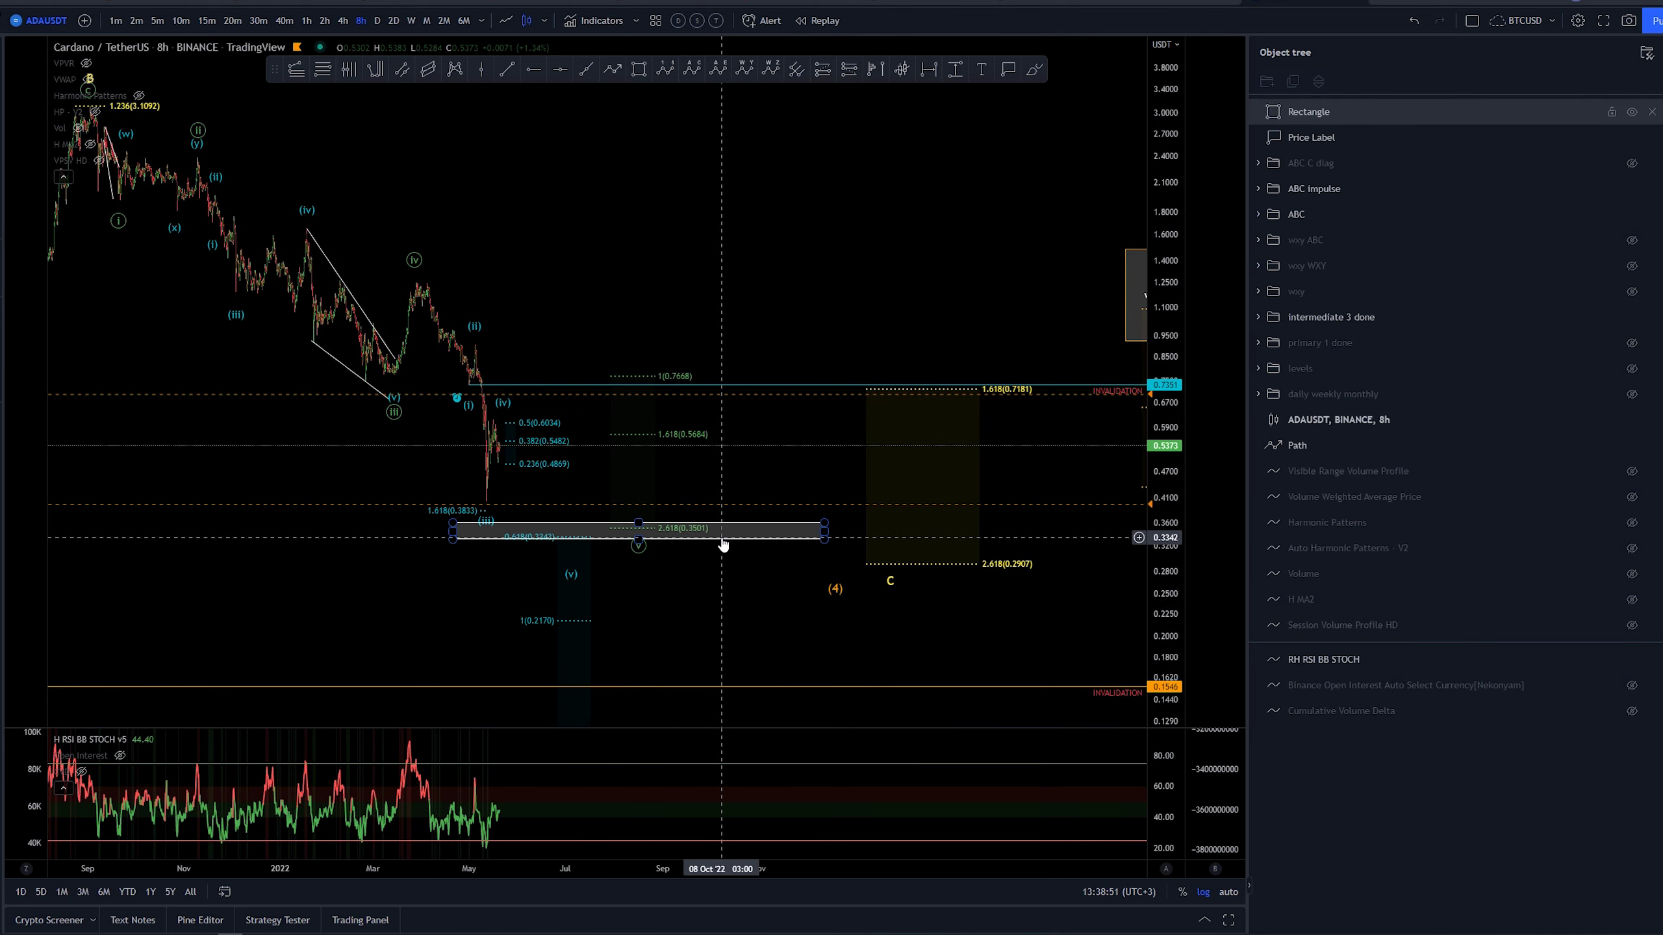
pyautogui.moveTo(639, 538); pyautogui.dragTo(647, 569)
pyautogui.moveTo(694, 646); pyautogui.dragTo(735, 639)
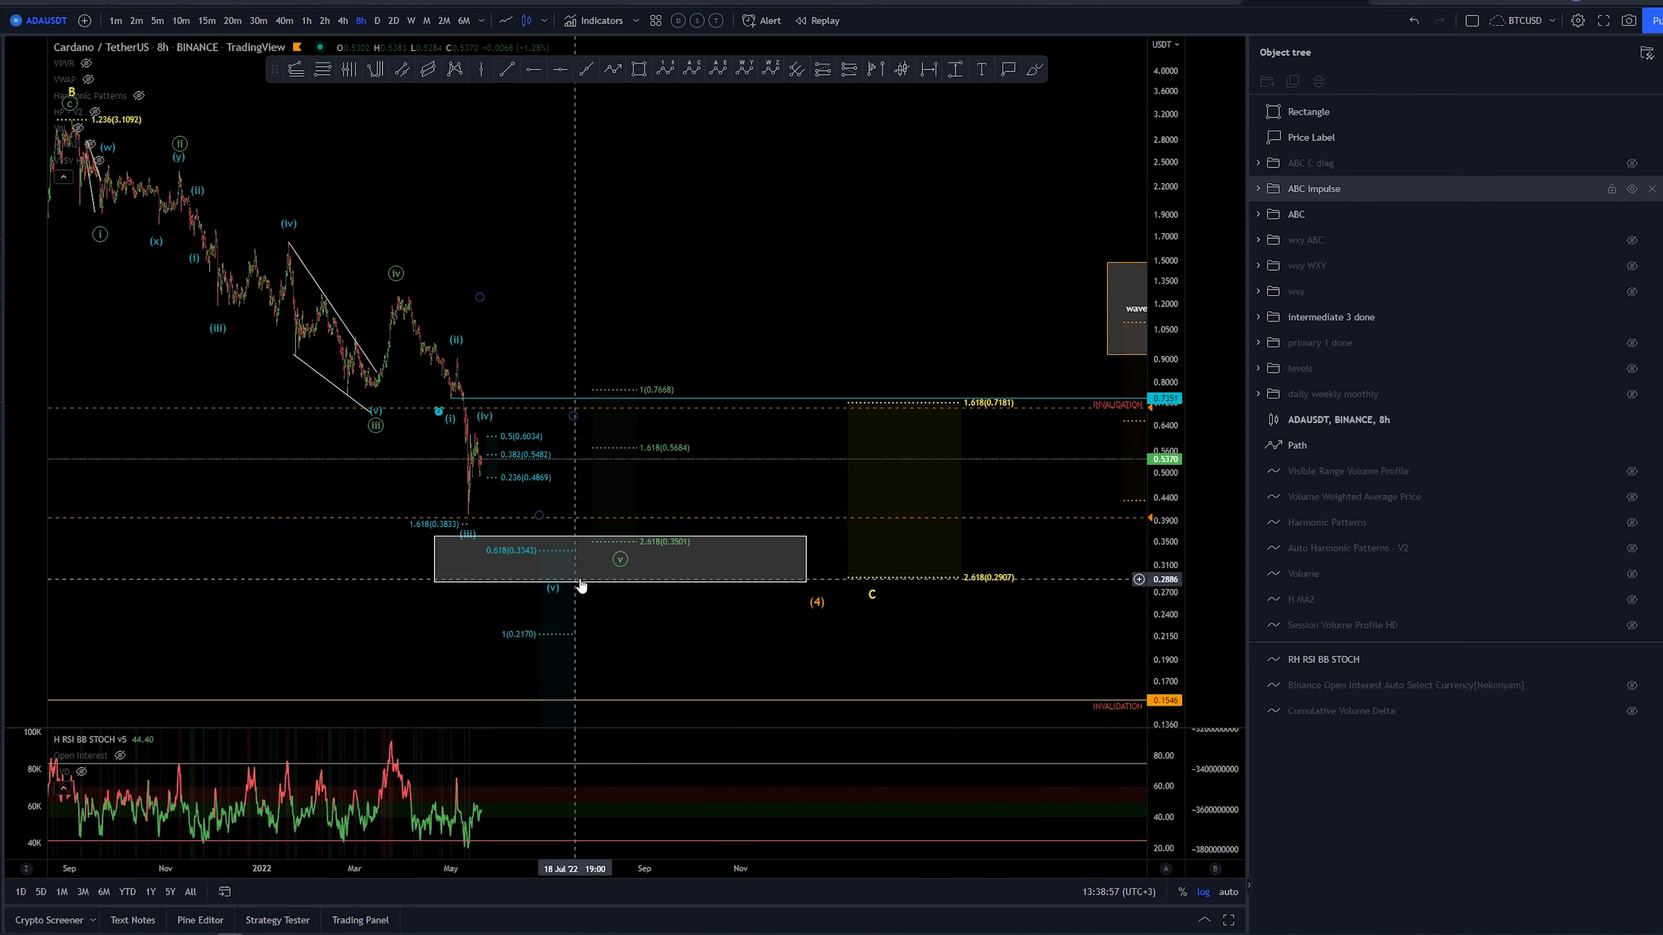
pyautogui.moveTo(619, 581); pyautogui.dragTo(620, 578)
pyautogui.click(721, 652)
# - Mark the rectangle's upper edge with a price label at 0.3610 and its lower edge with one at 0.2906
pyautogui.moveTo(720, 652); pyautogui.dragTo(763, 714)
pyautogui.moveTo(768, 472); pyautogui.dragTo(723, 345)
pyautogui.click(889, 601)
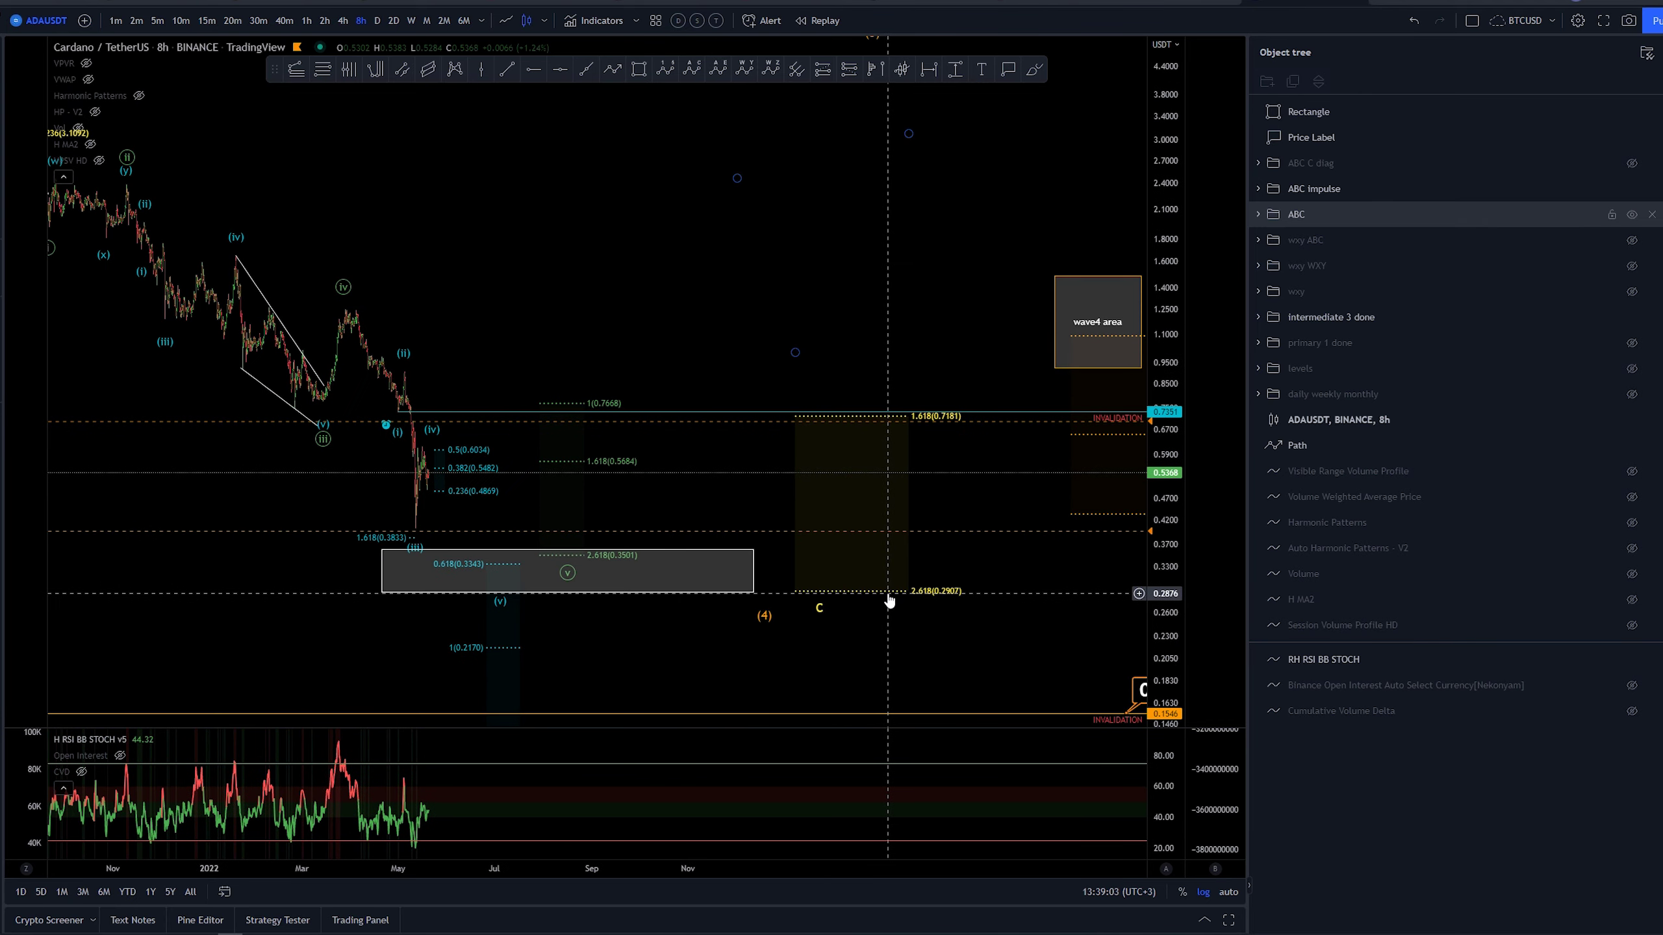
pyautogui.click(874, 619)
pyautogui.moveTo(866, 634); pyautogui.dragTo(915, 570)
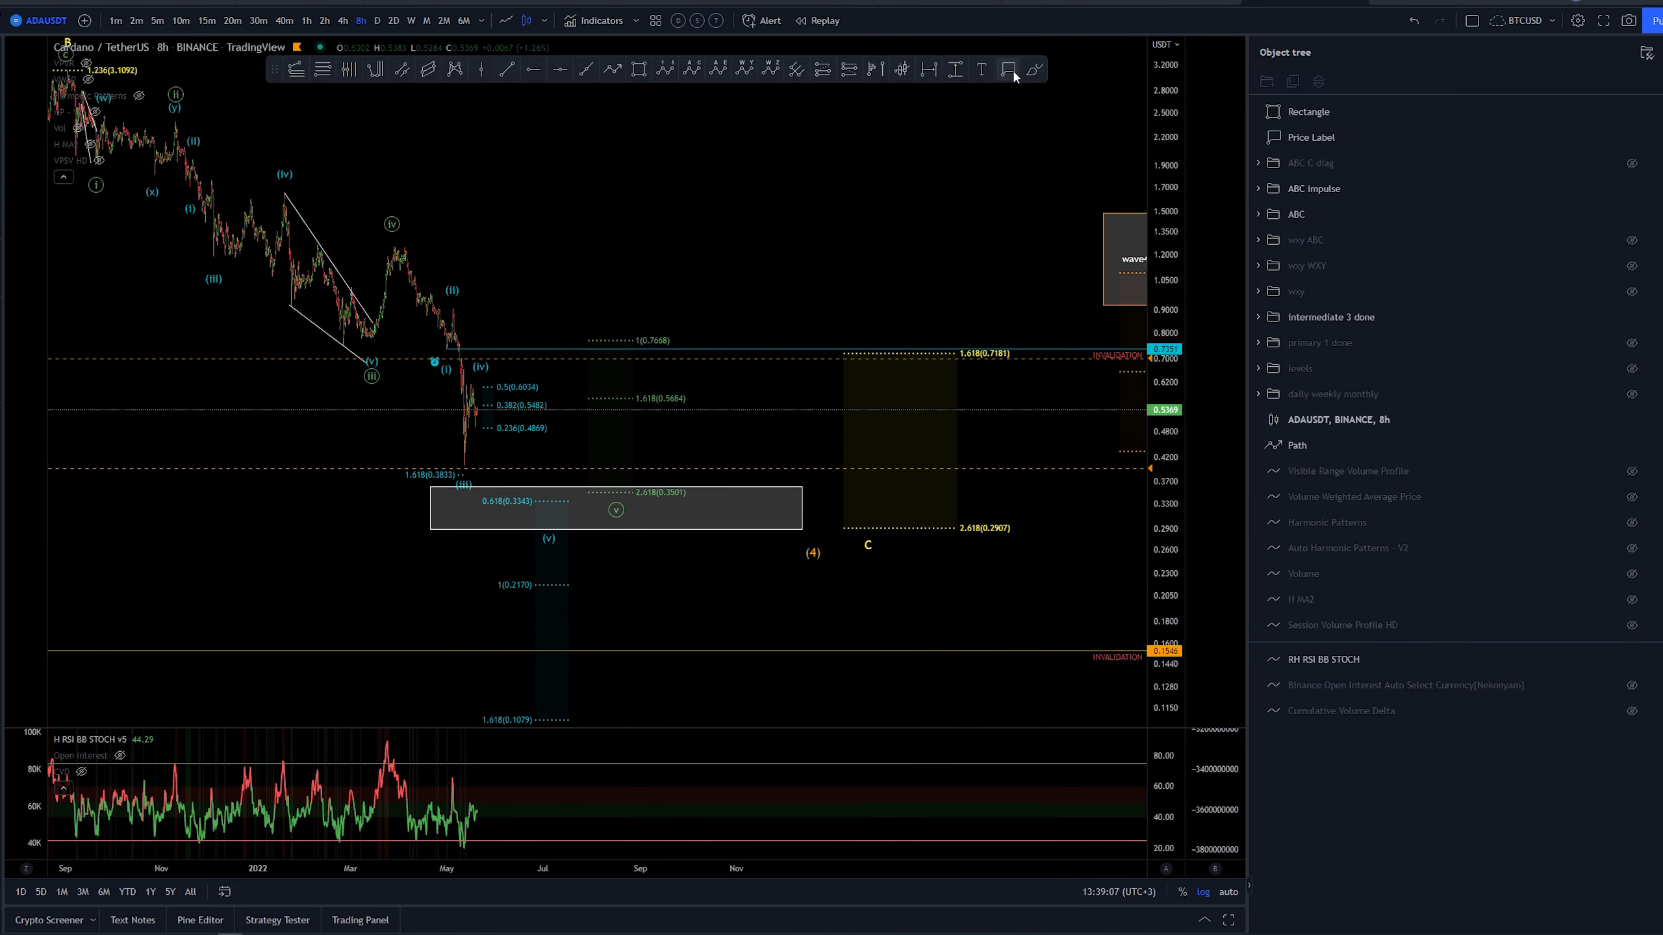
pyautogui.click(697, 486)
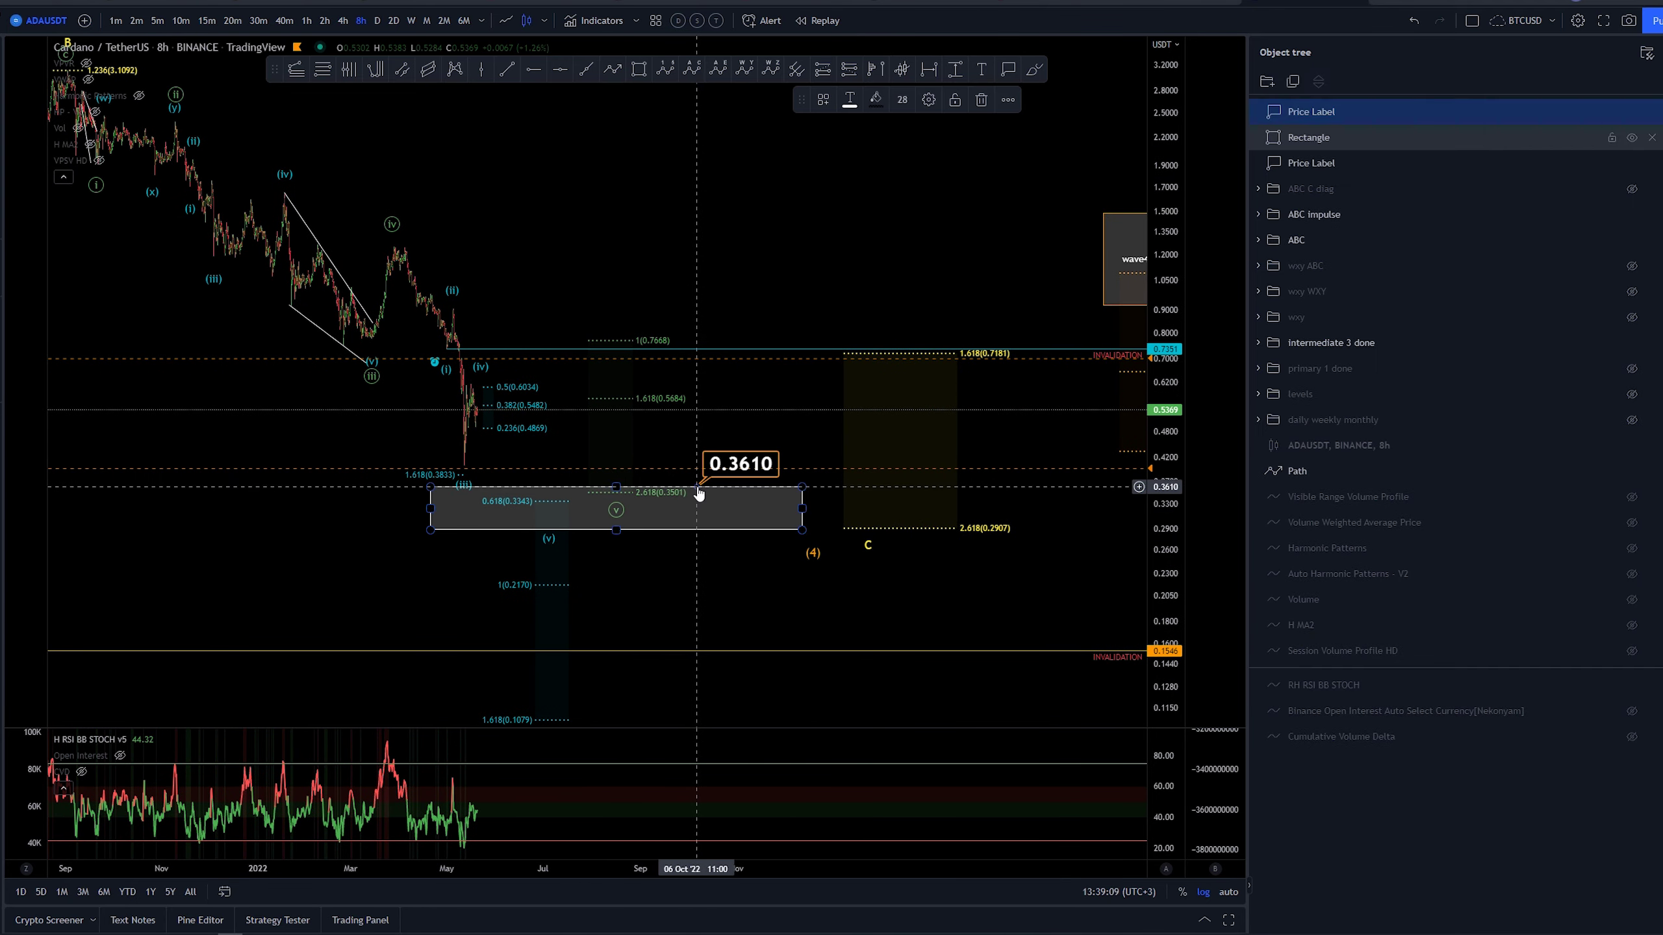
pyautogui.click(1010, 71)
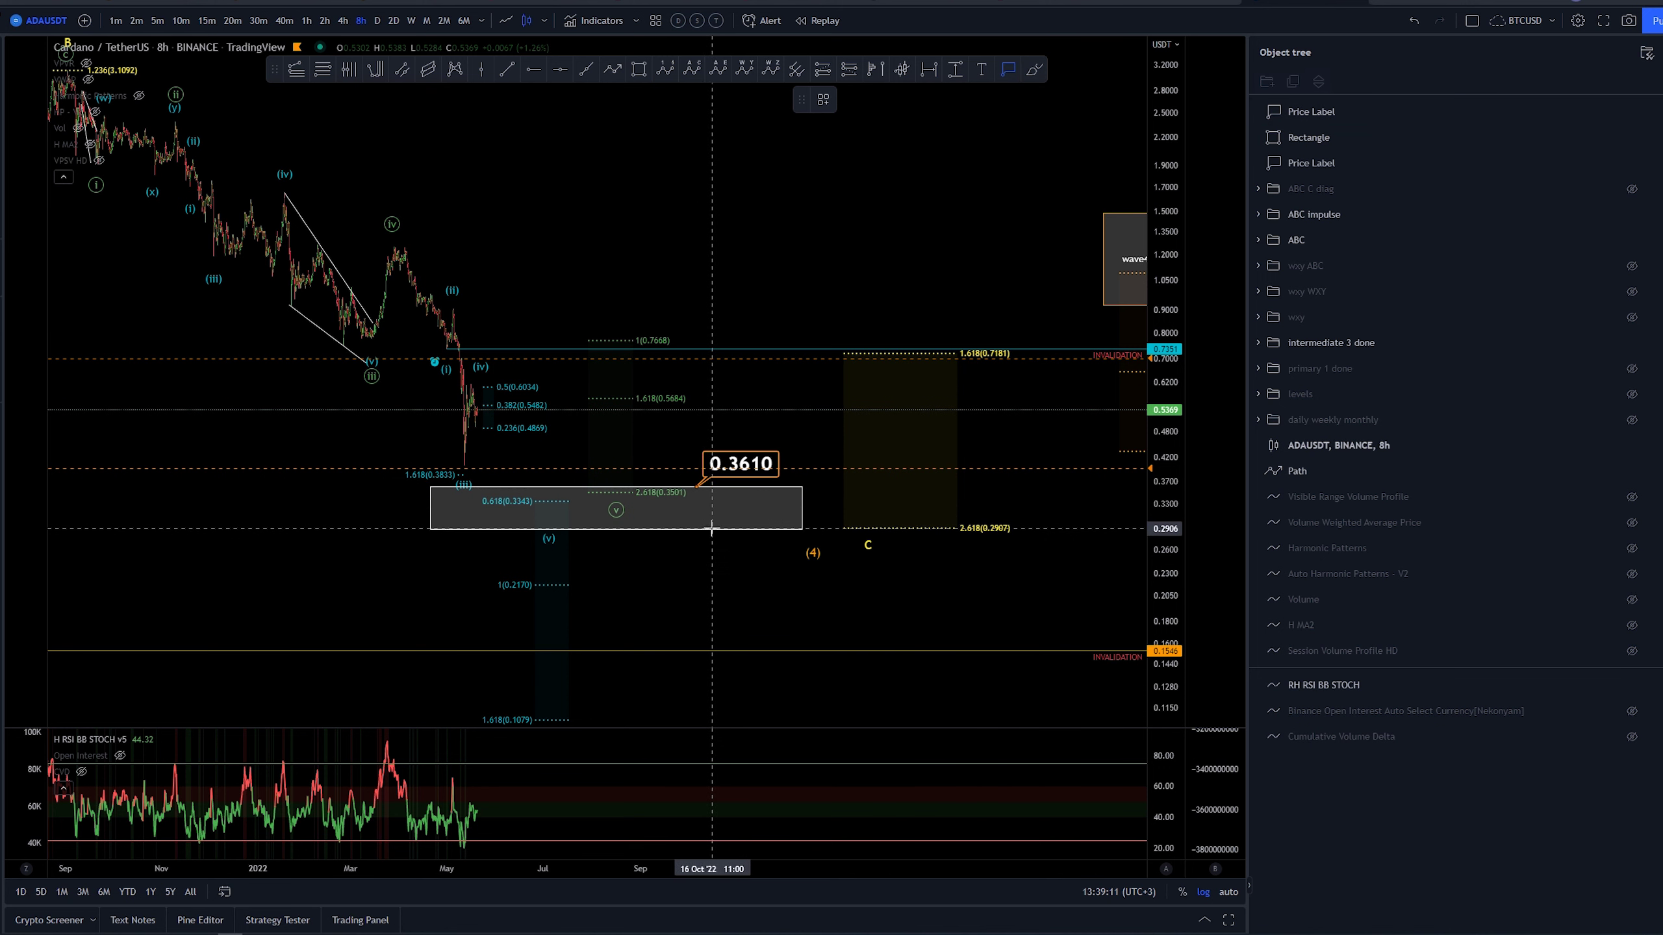
pyautogui.click(712, 529)
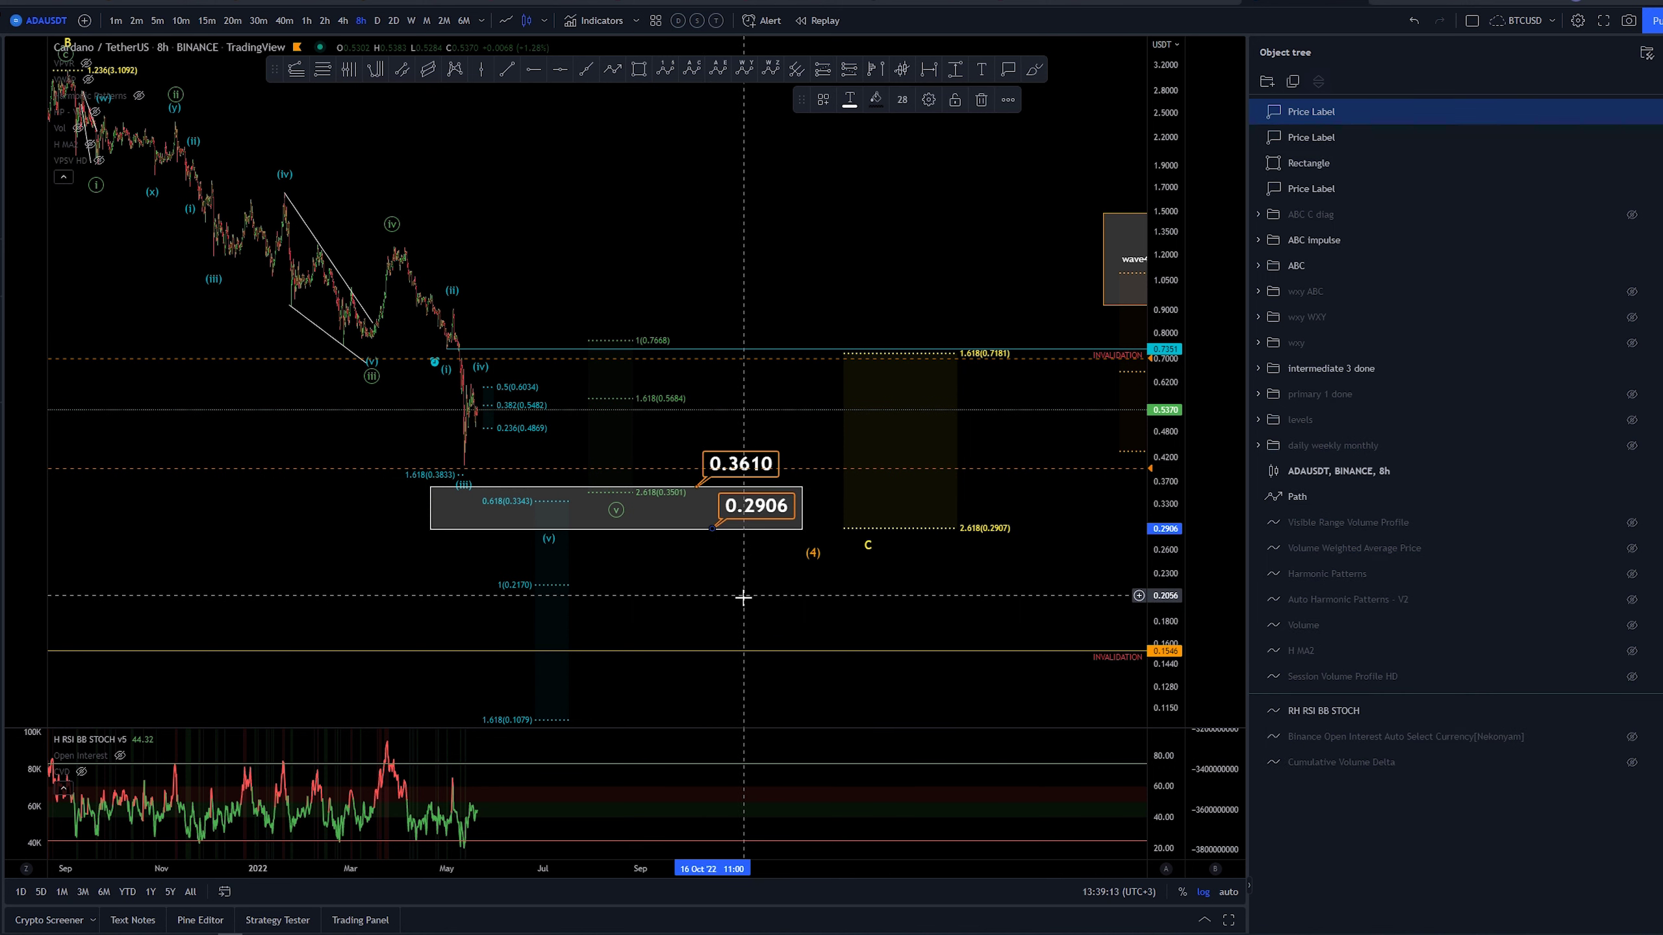
pyautogui.click(746, 557)
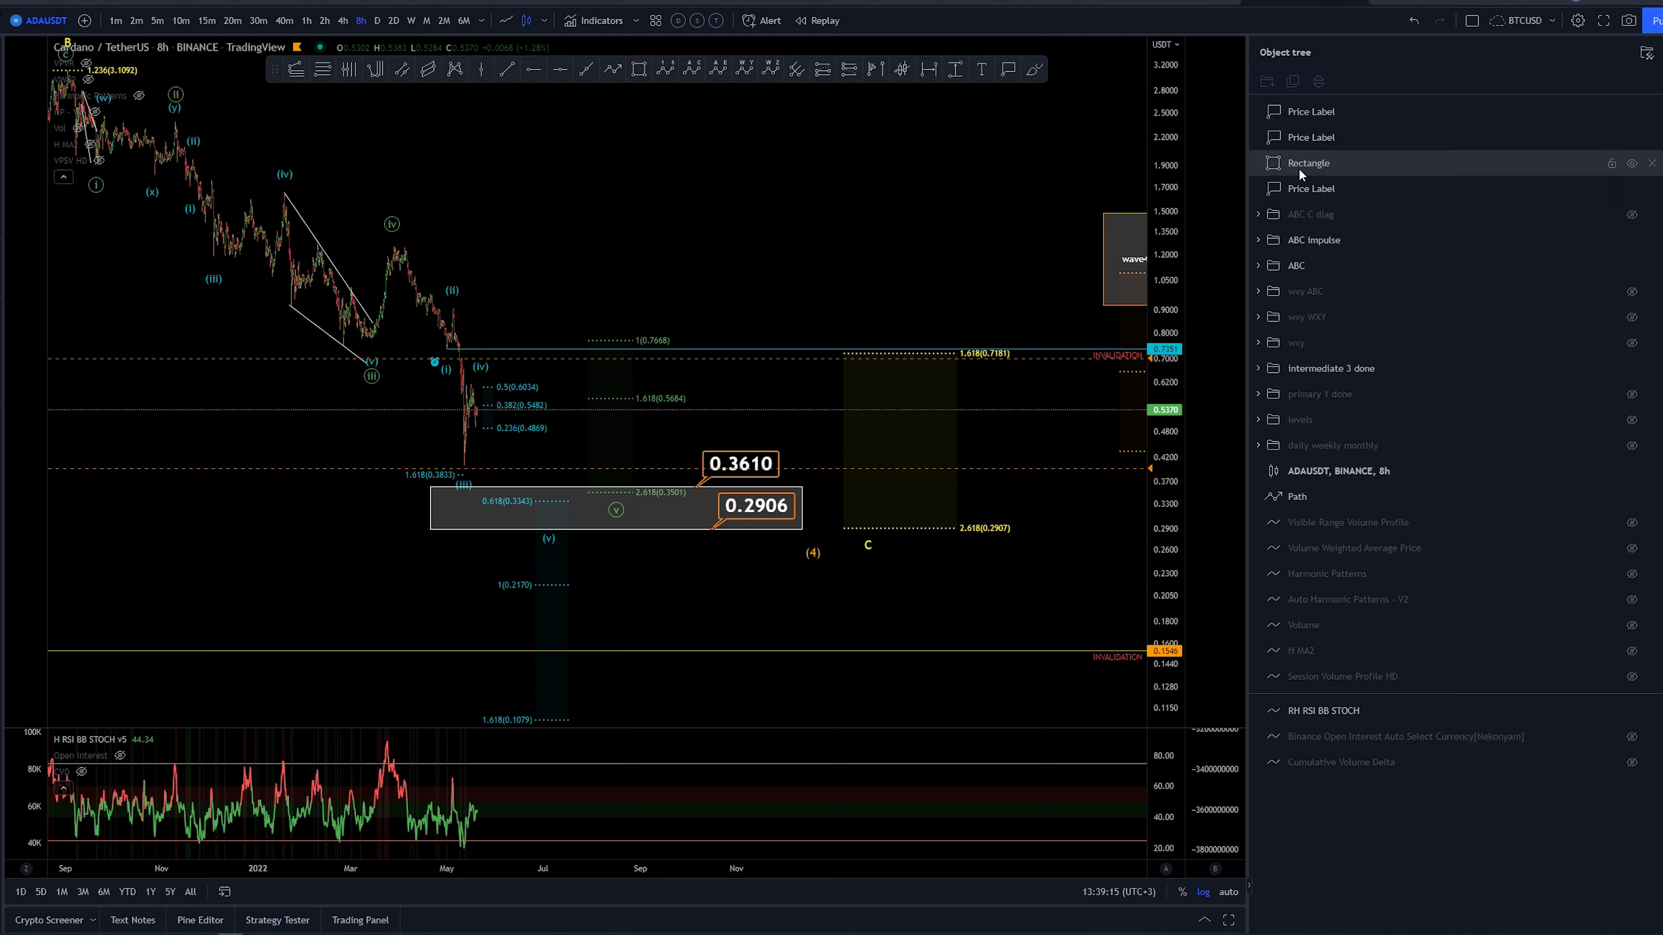
# - Hide the "ABC" drawing group and move the target rectangle into the "ABC Impulse" group
pyautogui.moveTo(1319, 179); pyautogui.dragTo(1302, 265)
pyautogui.click(1632, 240)
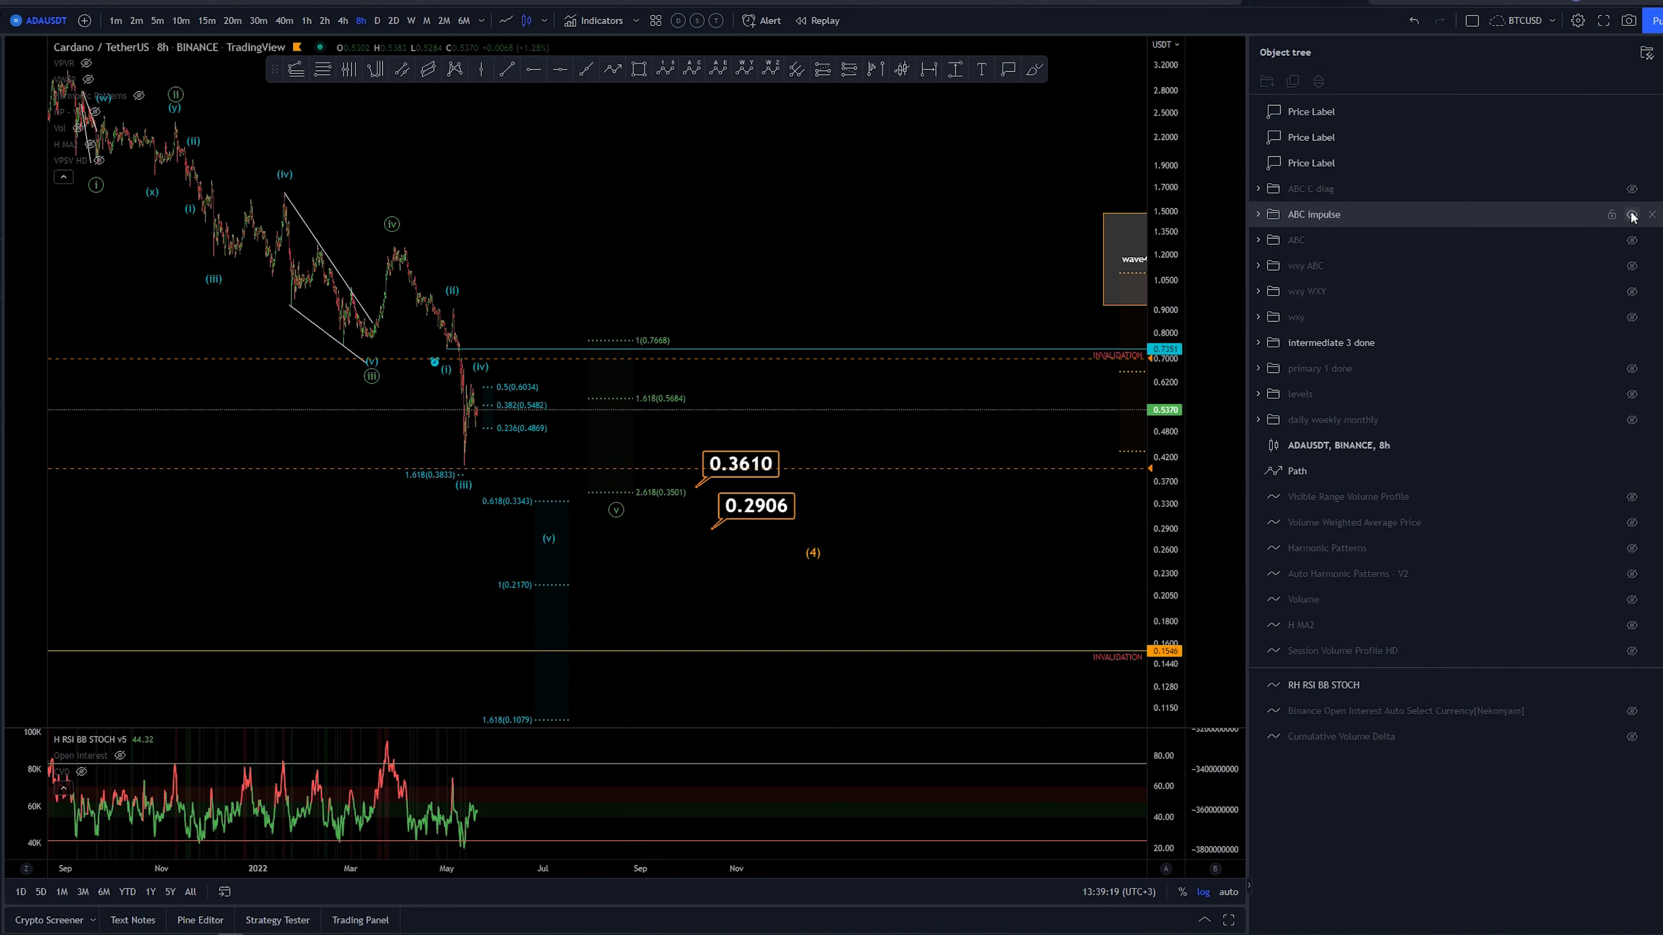
pyautogui.click(1258, 239)
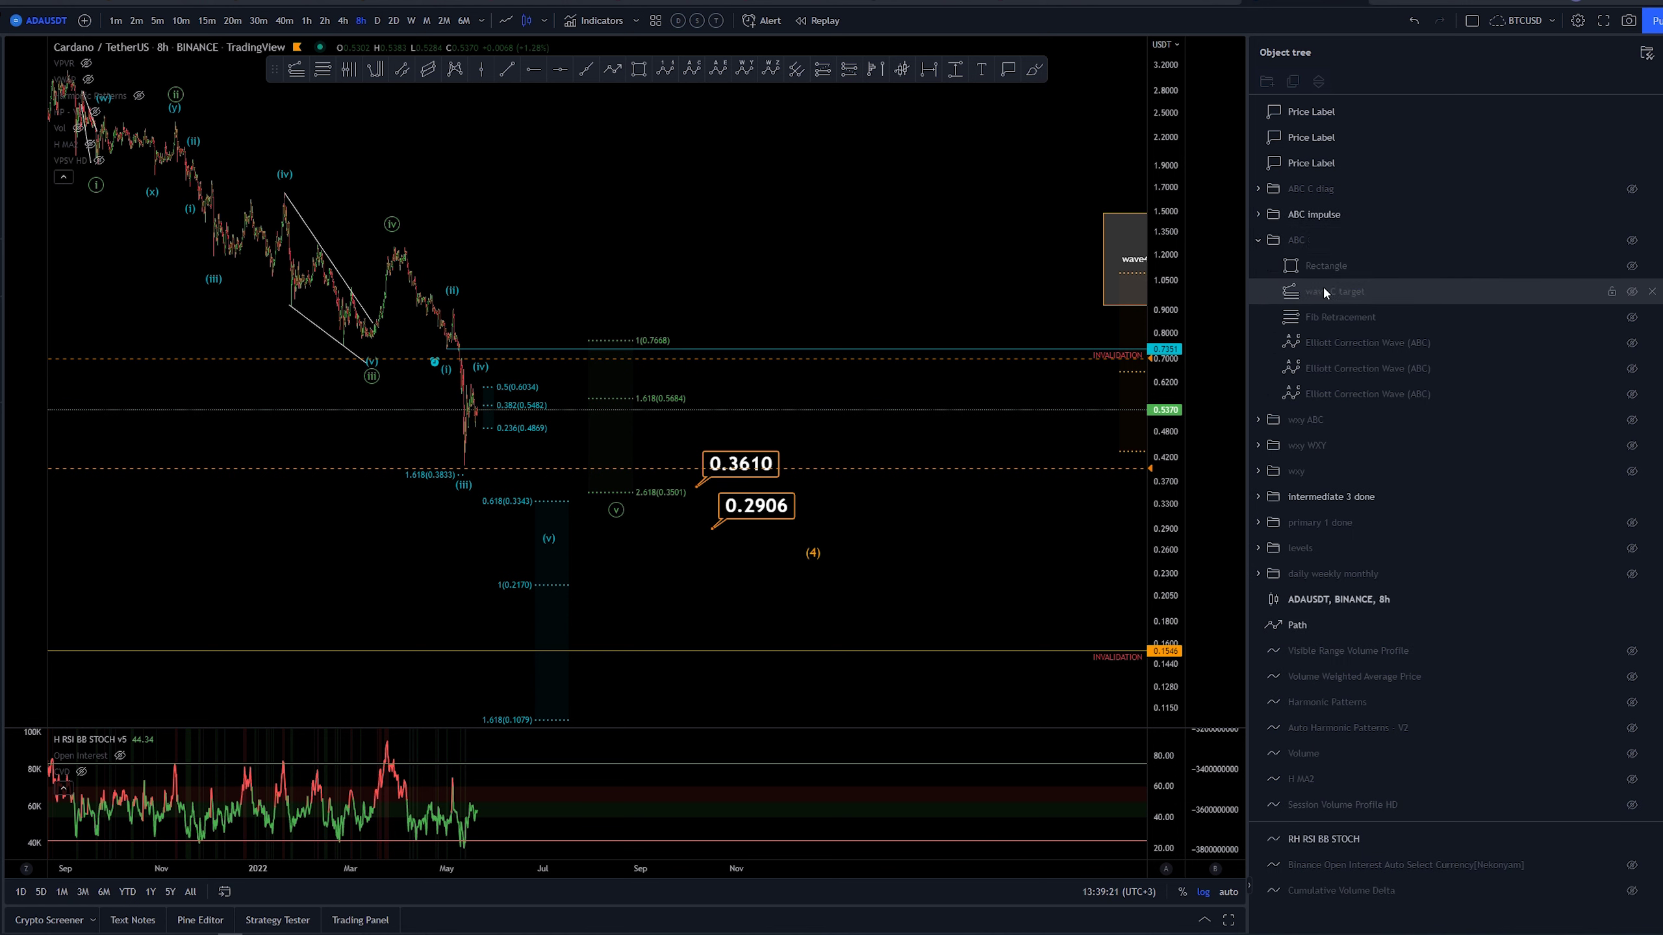
pyautogui.moveTo(1309, 265); pyautogui.dragTo(1317, 241)
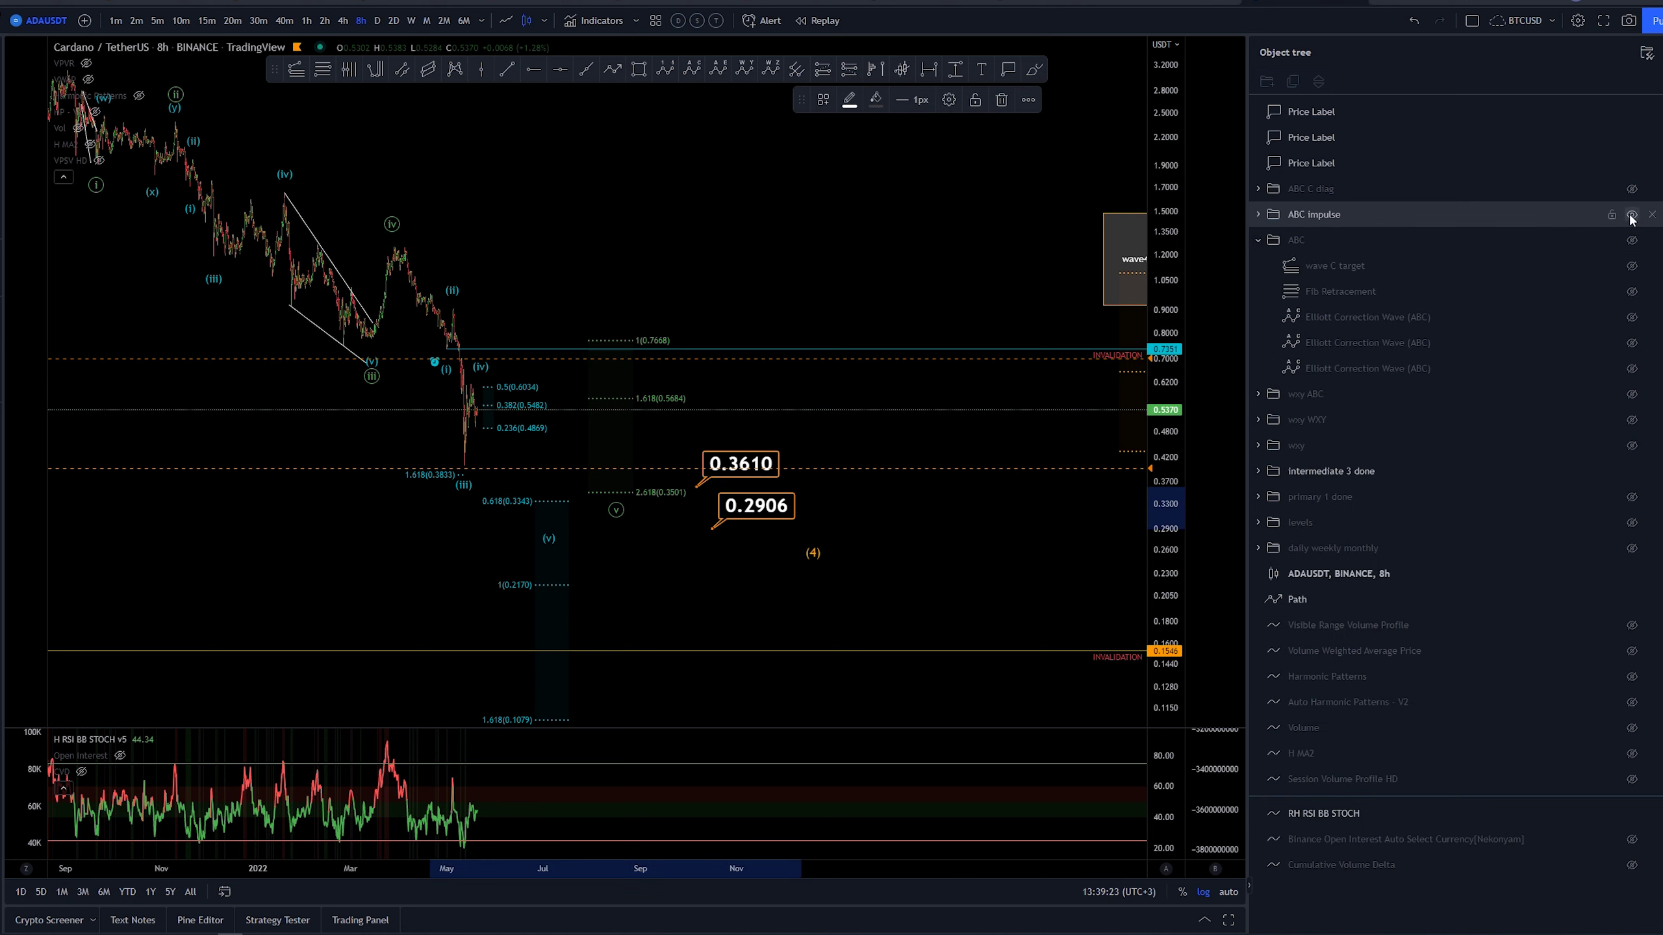
# - Hide the "ABC Impulse" drawing group and show the "ABC C diag" and "ABC" groups
pyautogui.click(1631, 215)
pyautogui.click(1632, 215)
pyautogui.click(1632, 215)
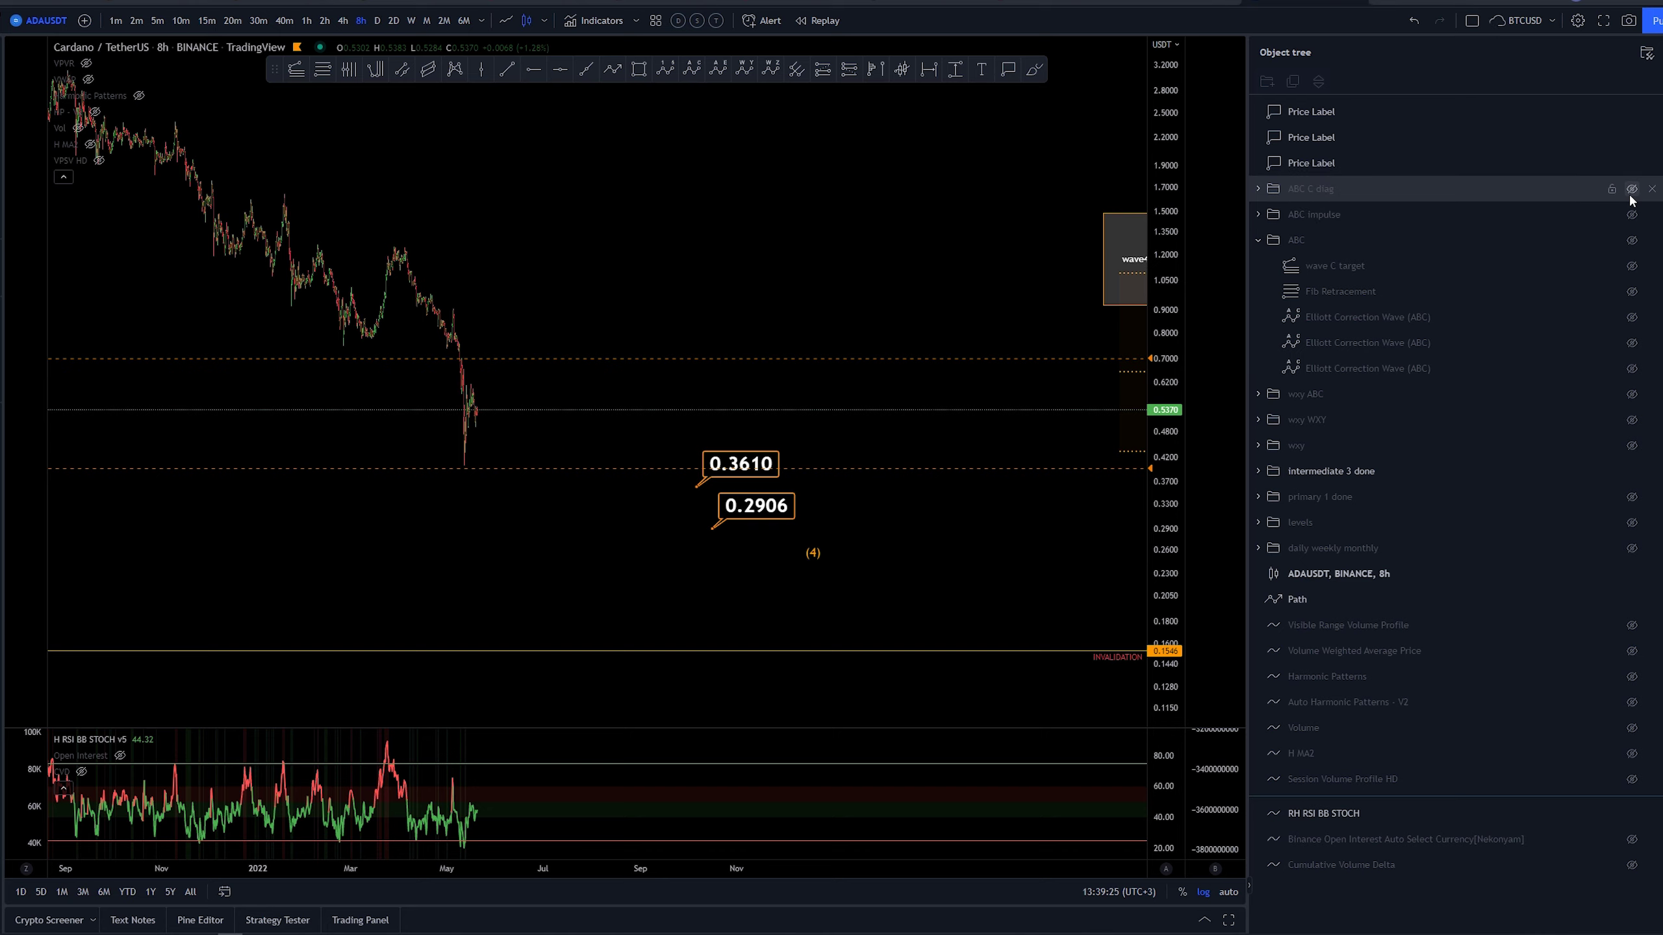
pyautogui.click(1632, 188)
pyautogui.click(1632, 240)
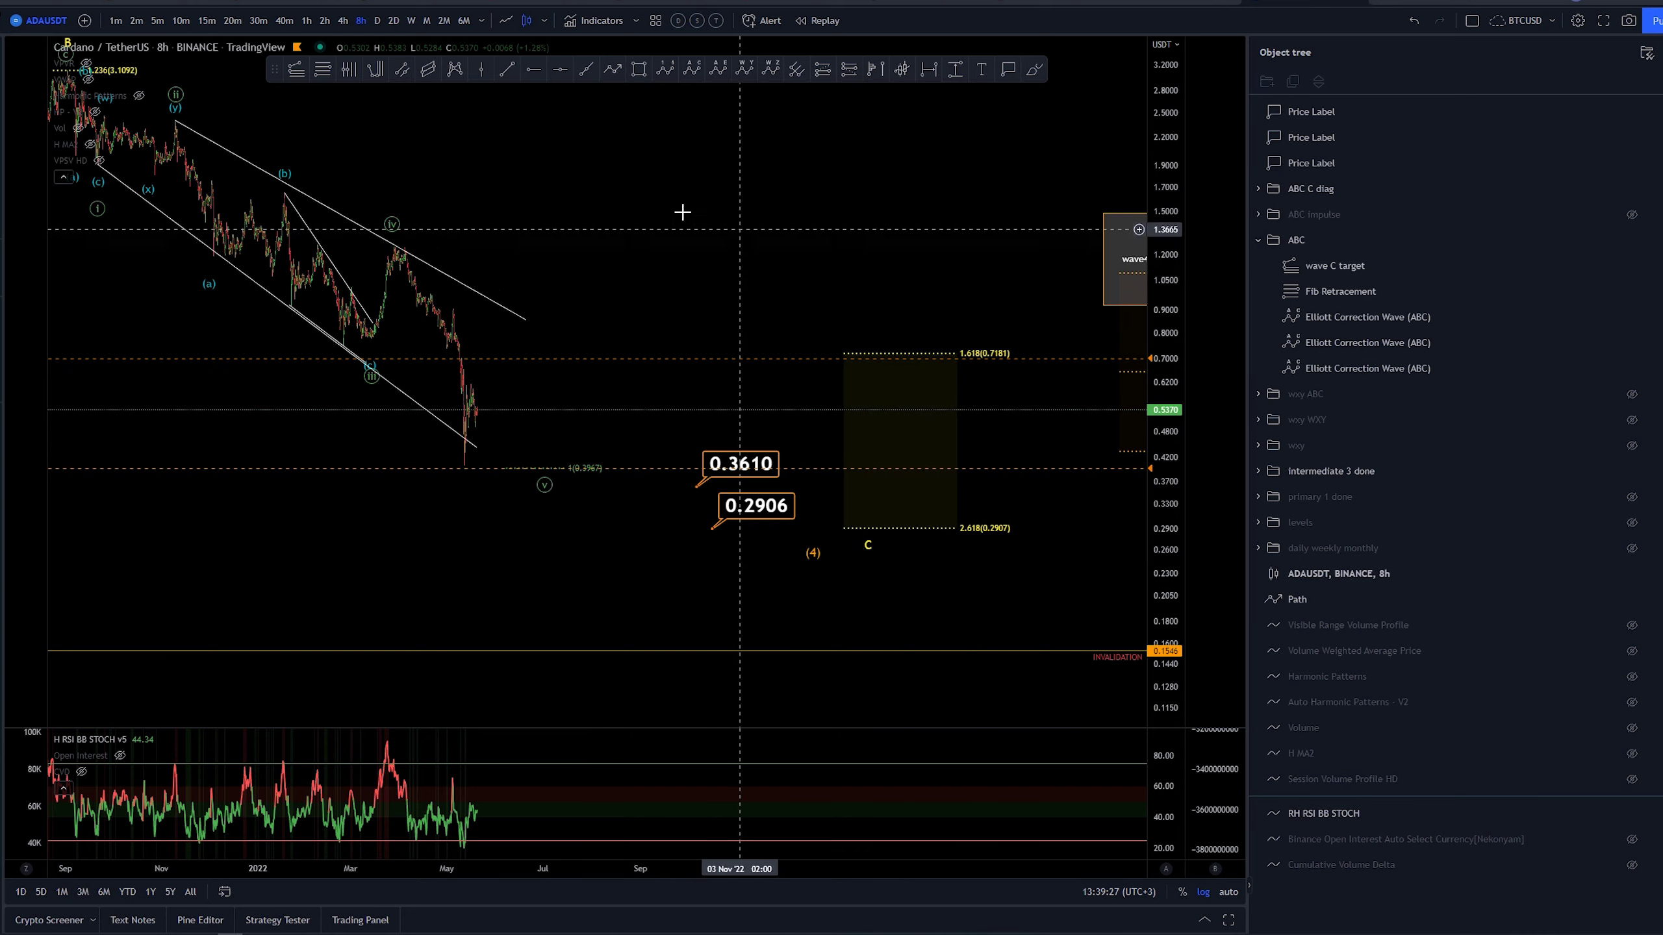
# - Place a price label at 0.3994 beside the circled wave v target and lower the circled wave iii label to about 0.6248
pyautogui.scroll(-5, 664, 206)
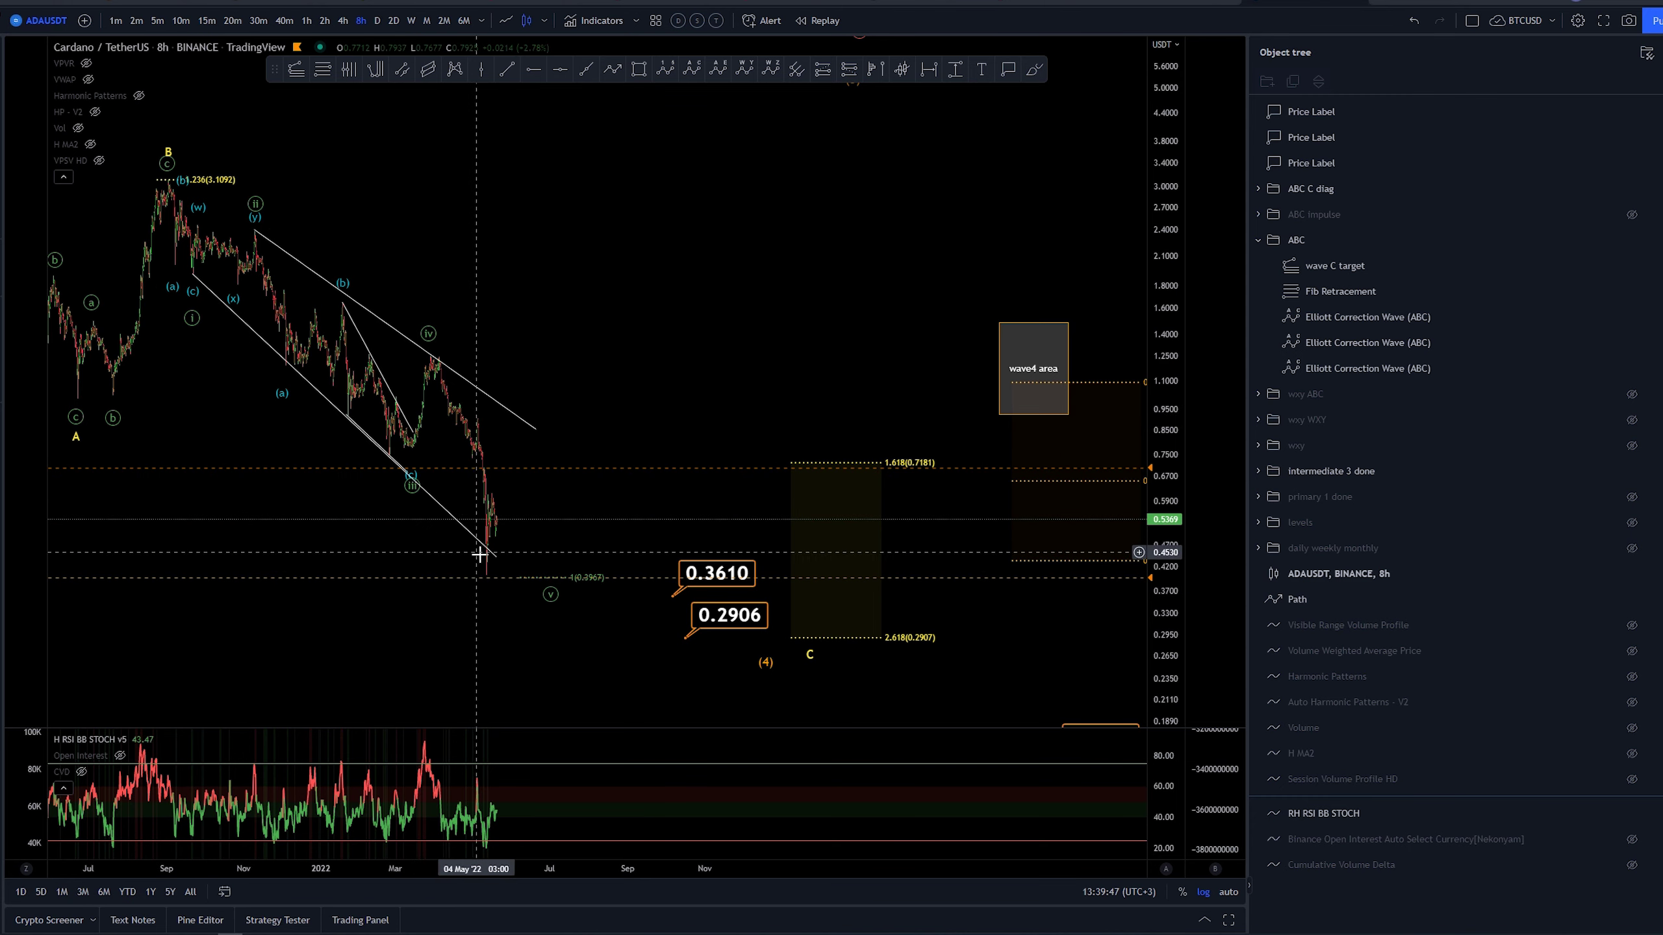
pyautogui.moveTo(629, 373); pyautogui.dragTo(723, 371)
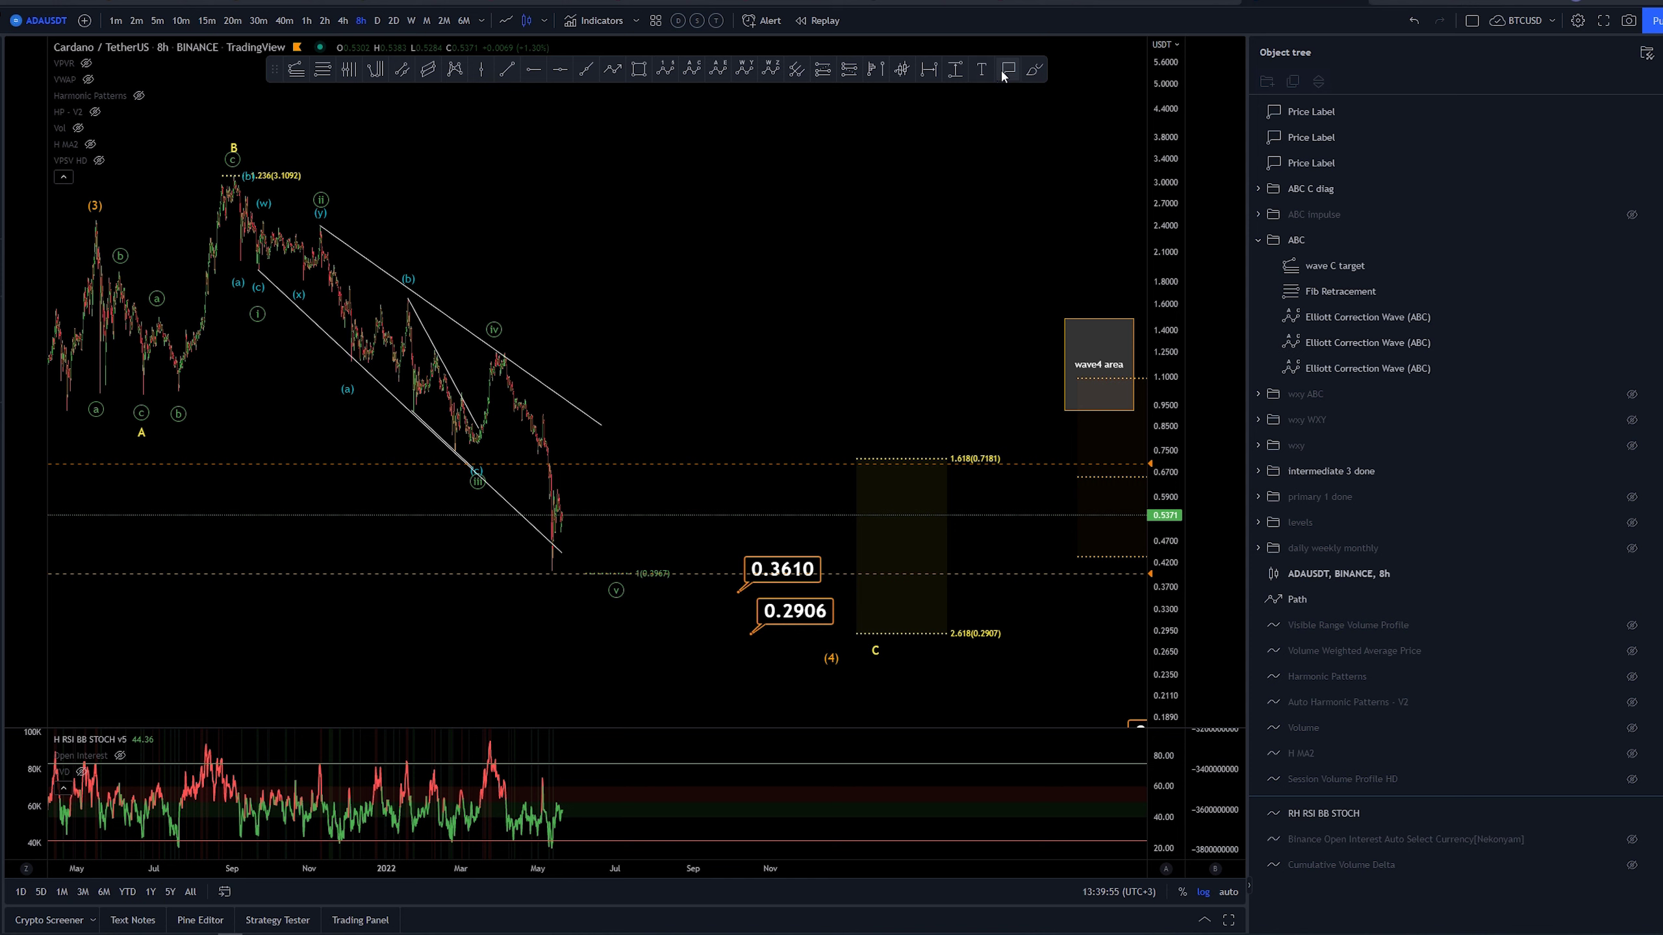
pyautogui.click(677, 572)
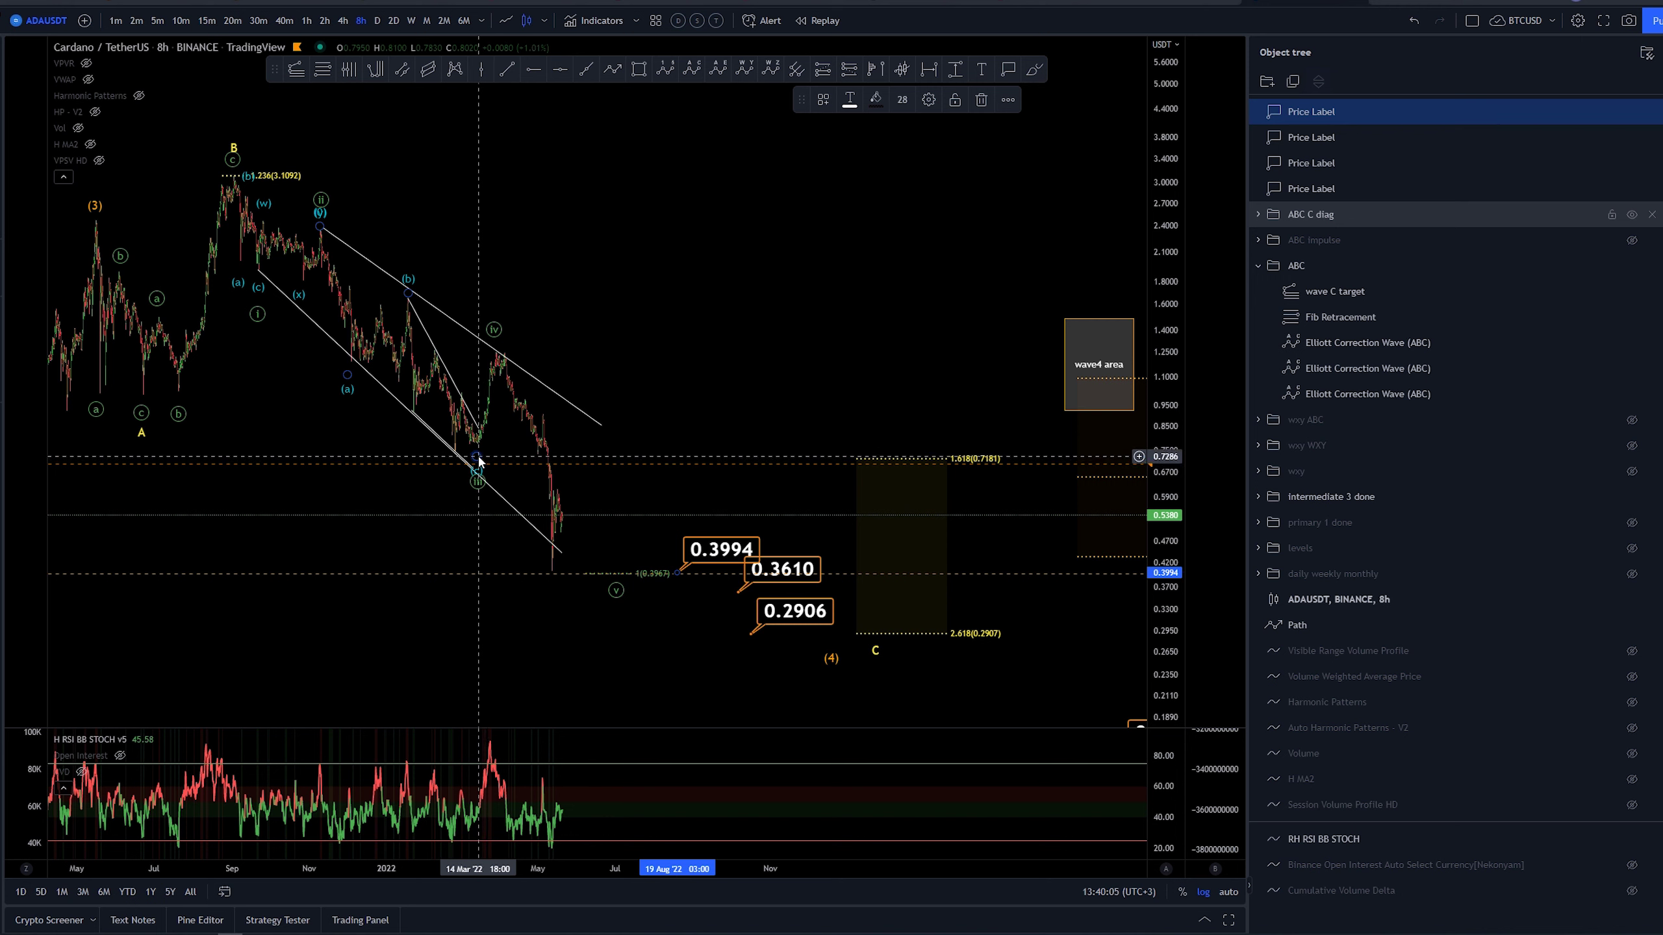
pyautogui.click(478, 493)
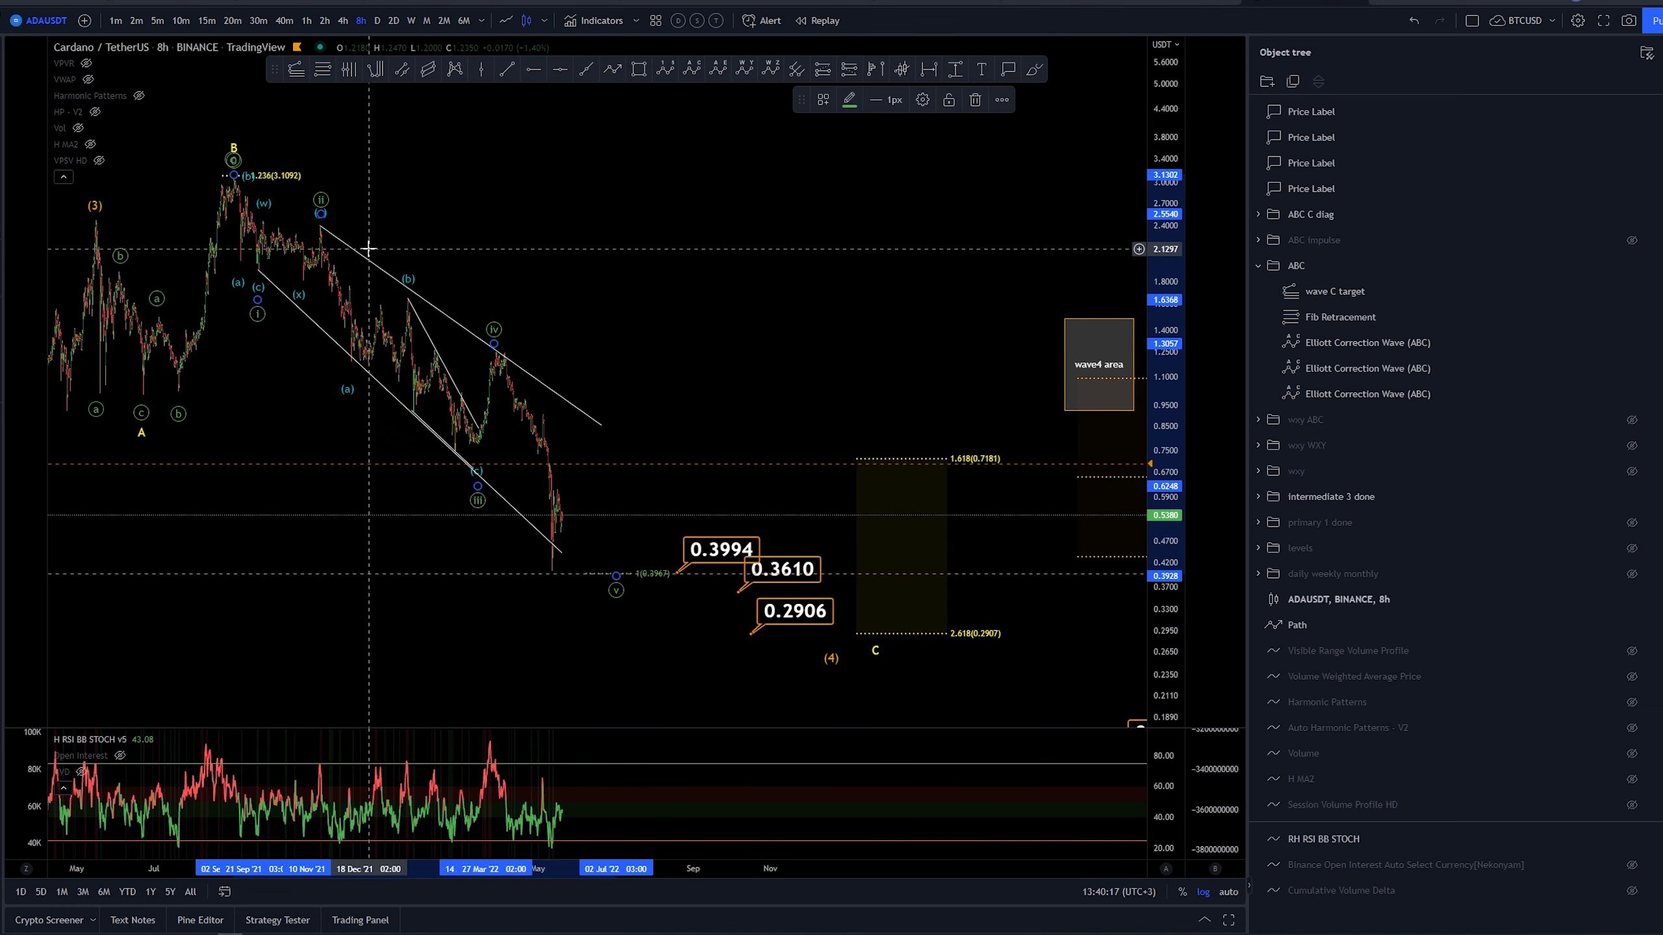
# - Delete the "ABC C diag" drawing group from the chart
pyautogui.moveTo(699, 346)
pyautogui.mouseDown()
pyautogui.moveTo(731, 347)
pyautogui.moveTo(727, 385)
pyautogui.mouseUp()
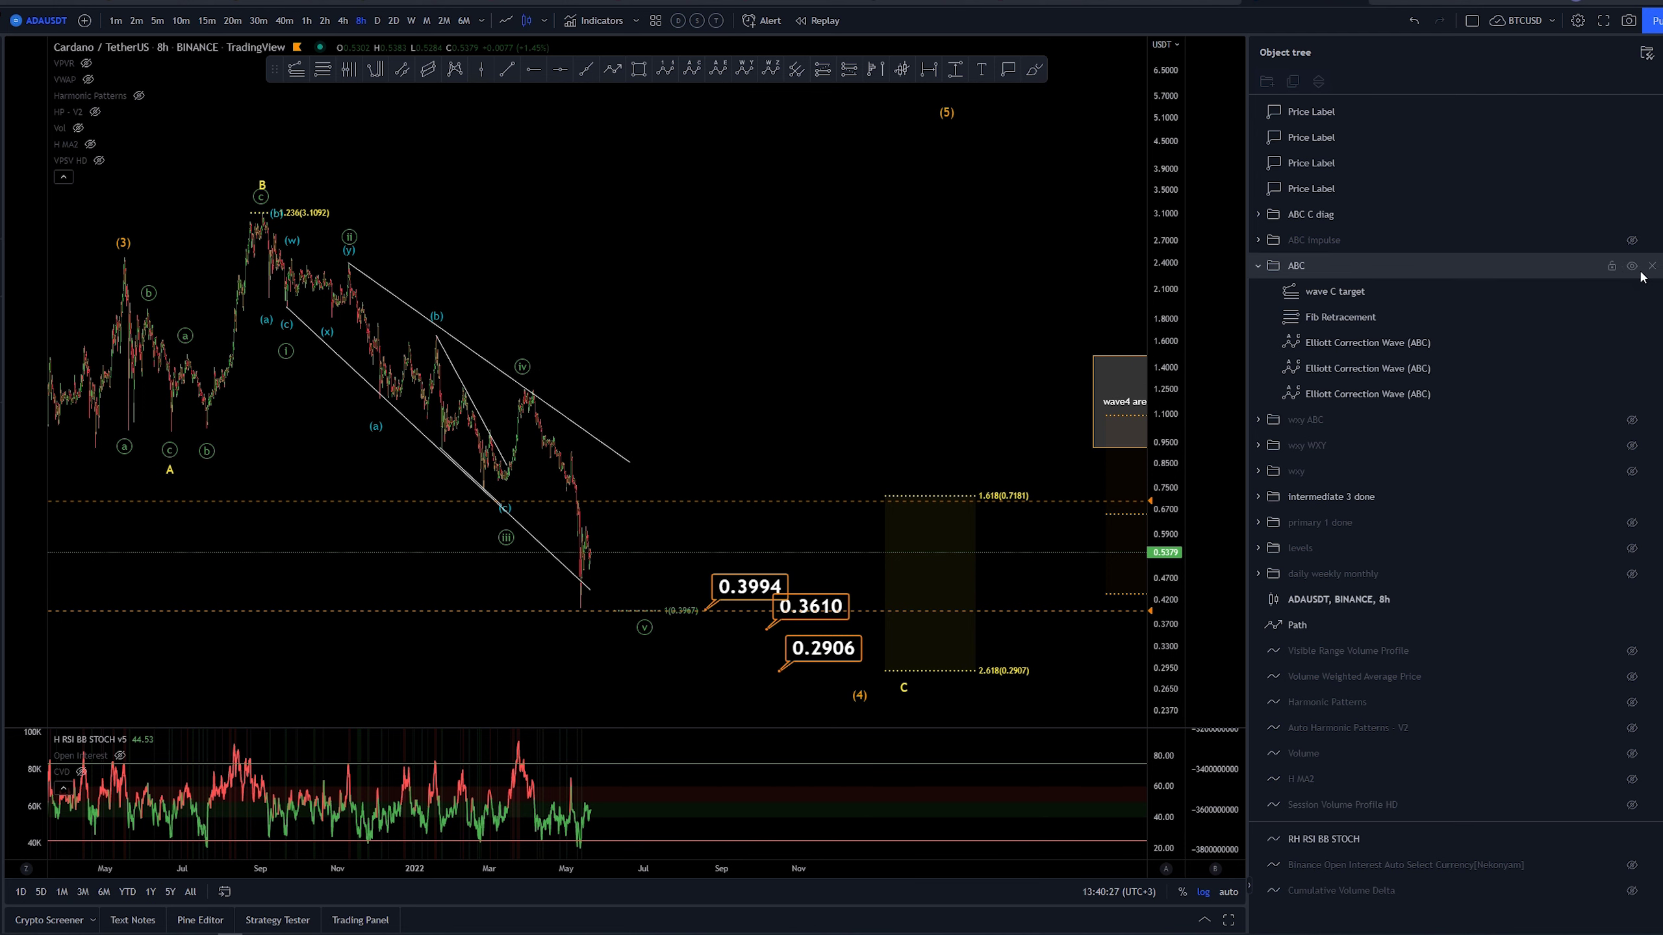
pyautogui.click(1651, 215)
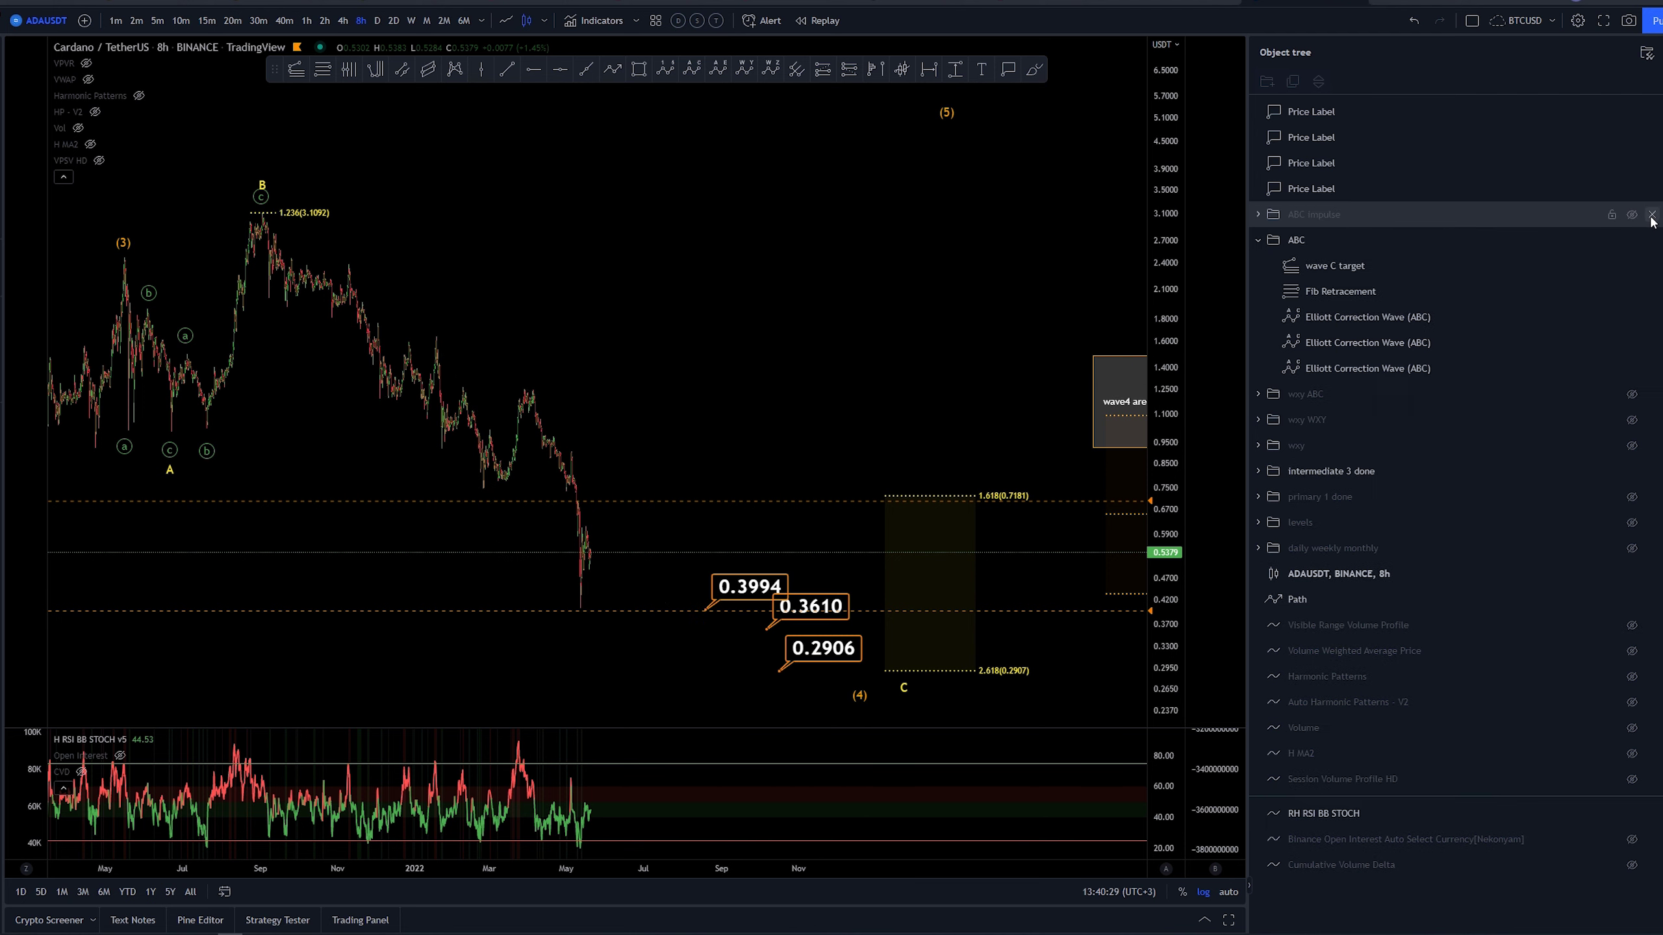
# - Show the "ABC Impulse" and "wxy" drawing groups together with the "ABC" count and fit the chart down to the 0.1549 price label
pyautogui.moveTo(776, 312); pyautogui.dragTo(679, 178)
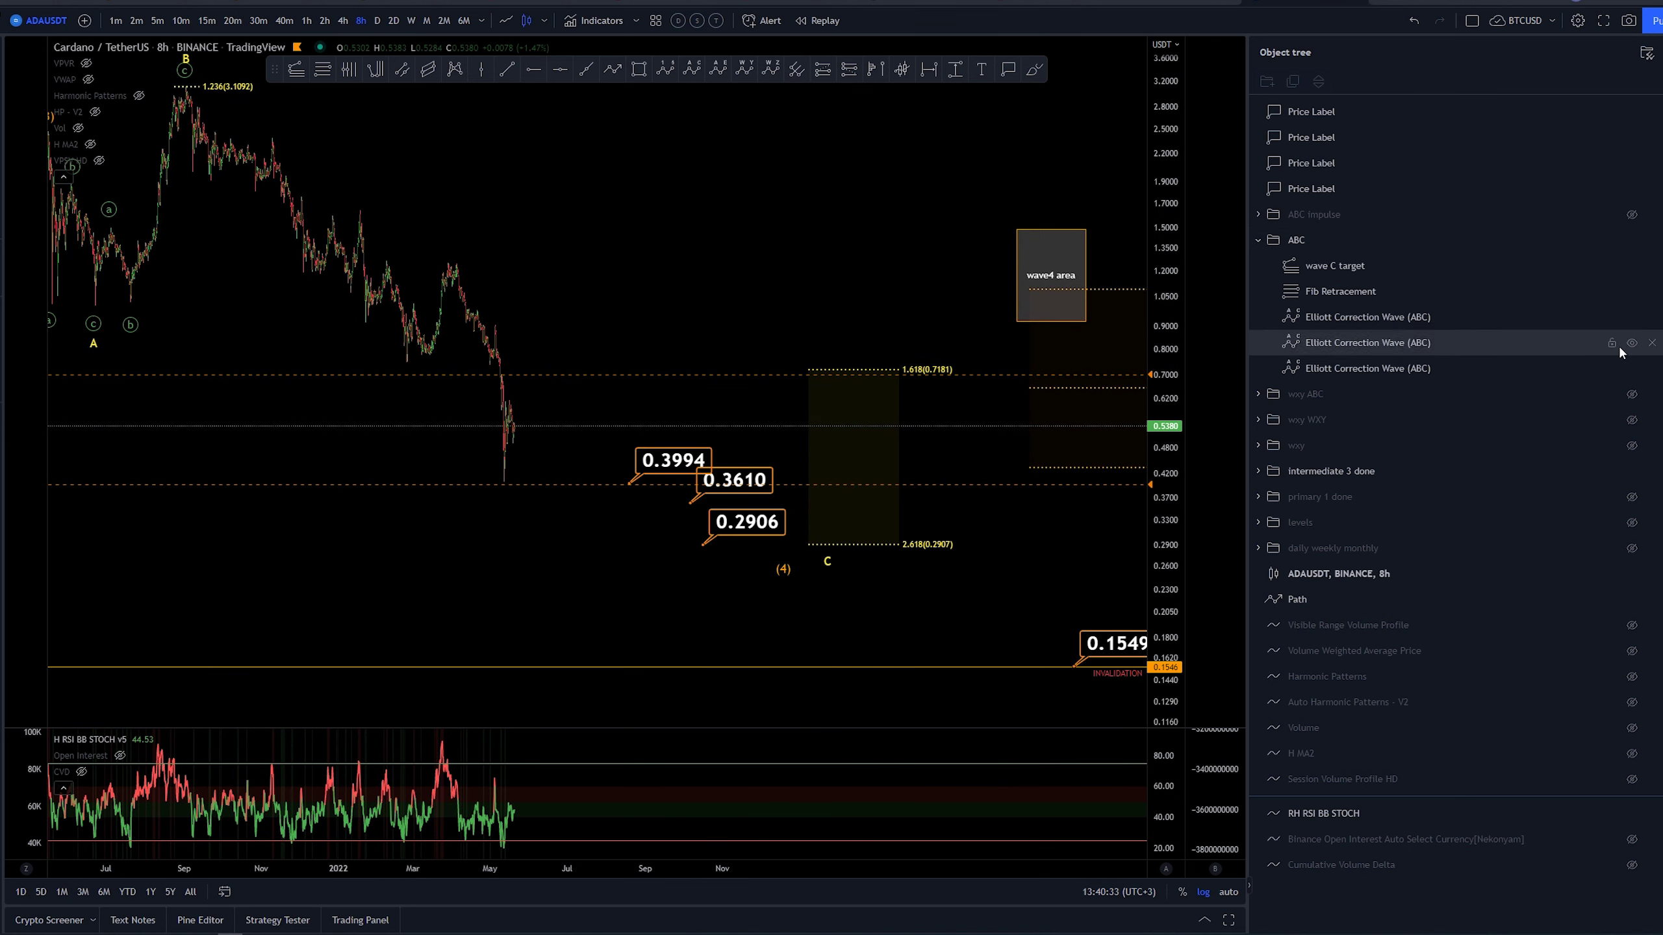
pyautogui.click(1631, 214)
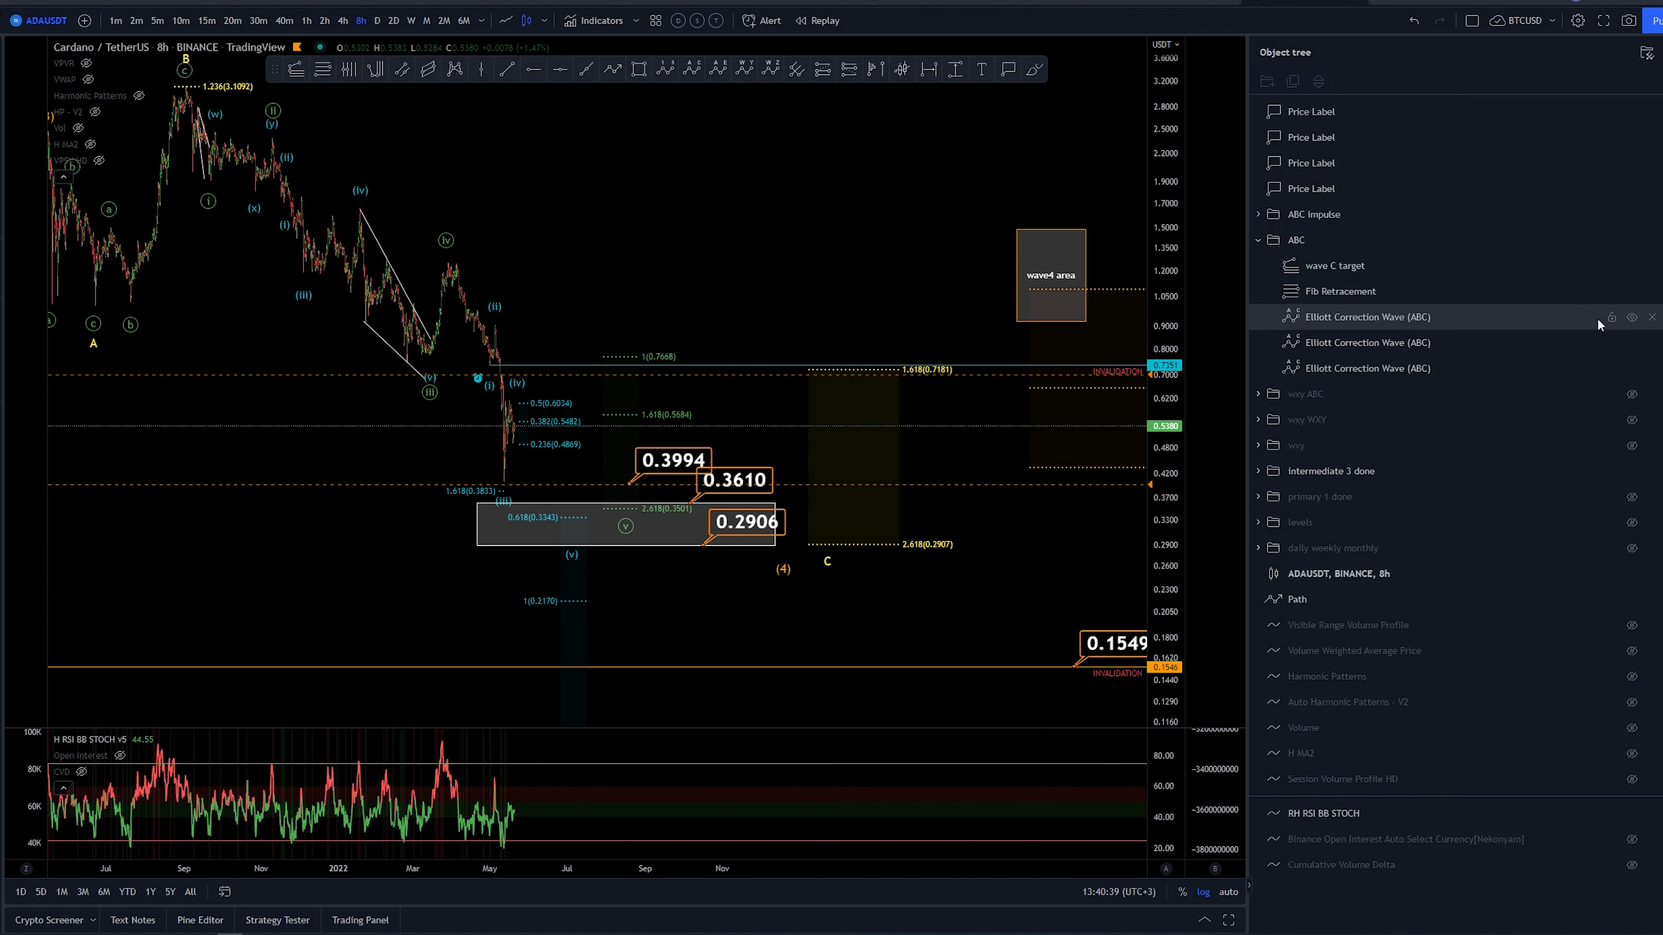
pyautogui.click(1633, 447)
pyautogui.click(548, 498)
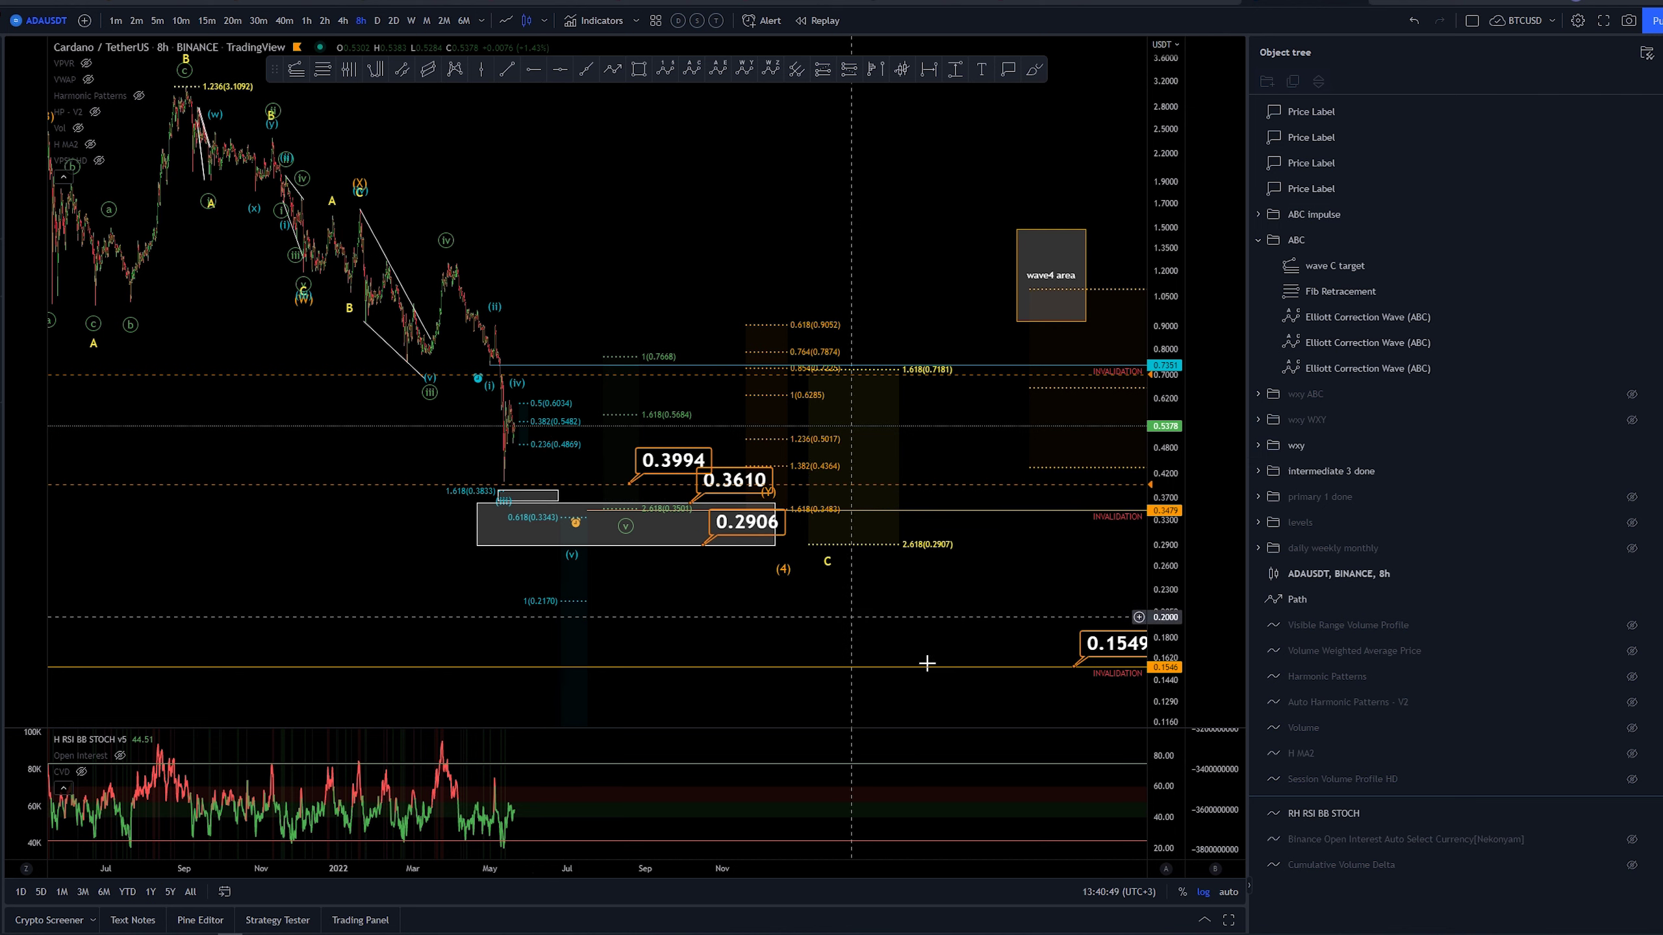
pyautogui.scroll(-2, 931, 669)
pyautogui.moveTo(850, 606); pyautogui.dragTo(865, 649)
pyautogui.moveTo(1178, 171); pyautogui.dragTo(1162, 358)
pyautogui.moveTo(979, 224); pyautogui.dragTo(796, 292)
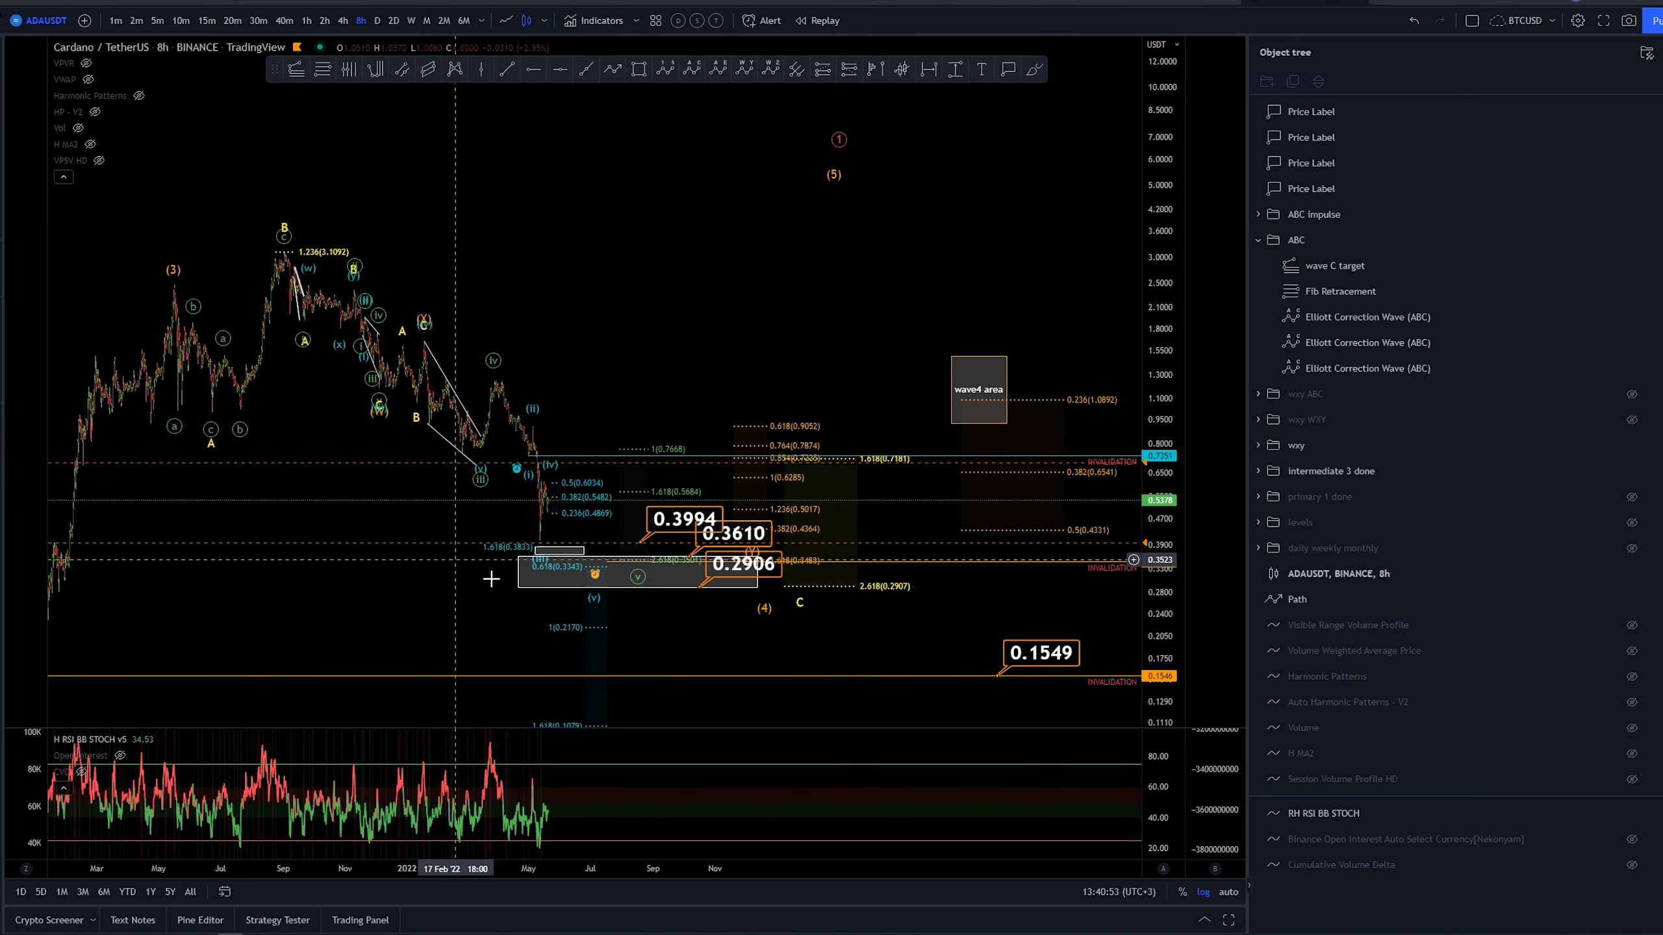